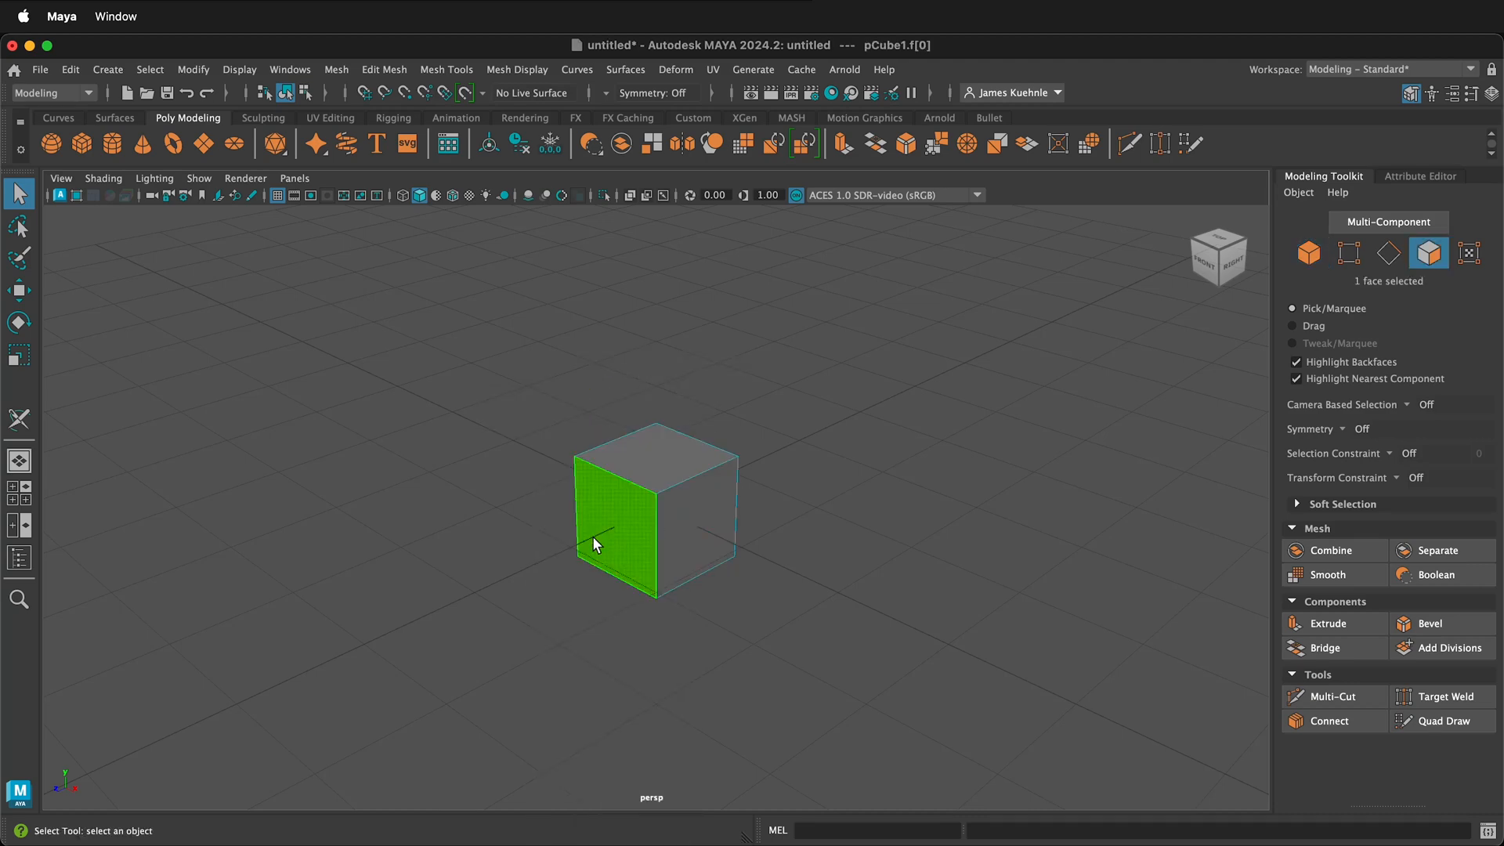
- Extrude the front face outward and raise the top face into a stepped block
{"action": "key", "text": "w"}
{"action": "mouse_move", "coordinate": [549, 564]}
{"action": "left_mouse_down", "text": "shift"}
{"action": "mouse_move", "coordinate": [598, 547]}
{"action": "mouse_move", "coordinate": [543, 568]}
{"action": "left_mouse_up", "text": "shift"}
{"action": "key", "text": "r"}
{"action": "key", "text": "w"}
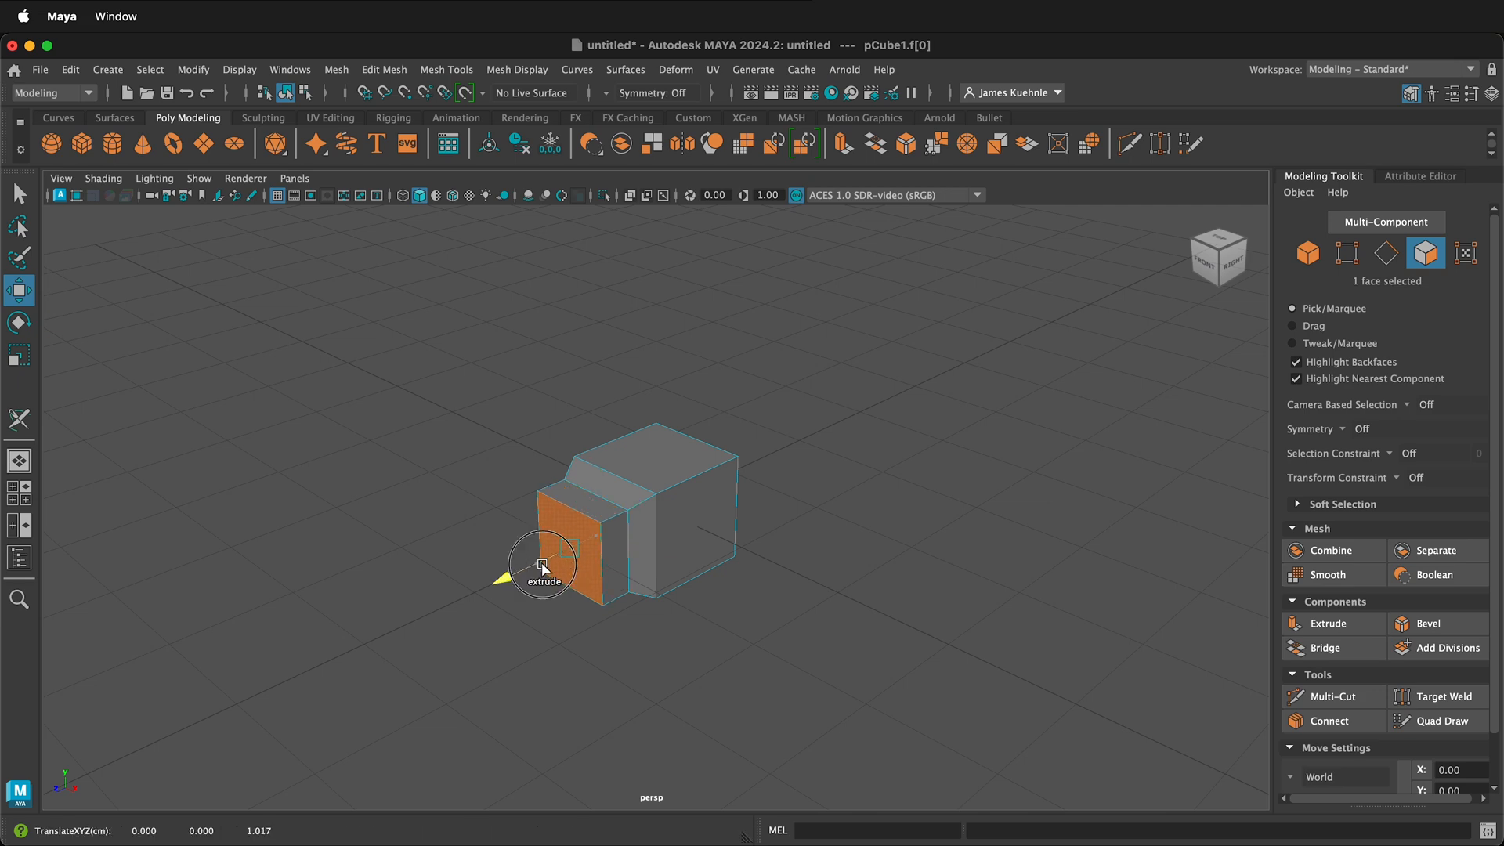
{"action": "left_click", "coordinate": [652, 452]}
{"action": "left_click_drag", "start_coordinate": [647, 408], "coordinate": [707, 385], "text": "shift"}
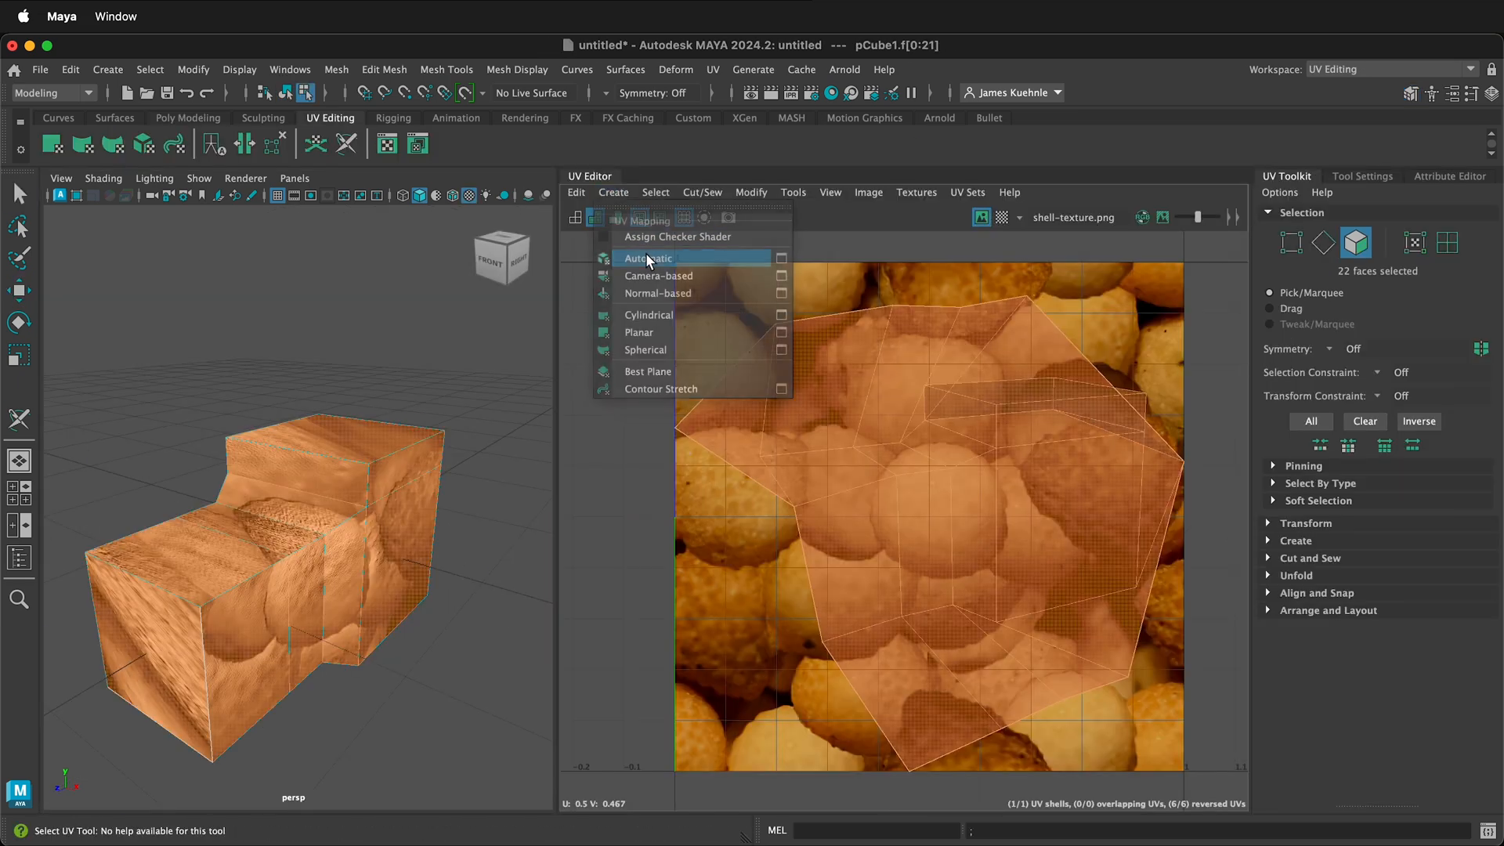
- Apply an automatic UV projection and inspect which shells the slanted and lower front faces belong to
{"action": "left_click", "coordinate": [647, 257]}
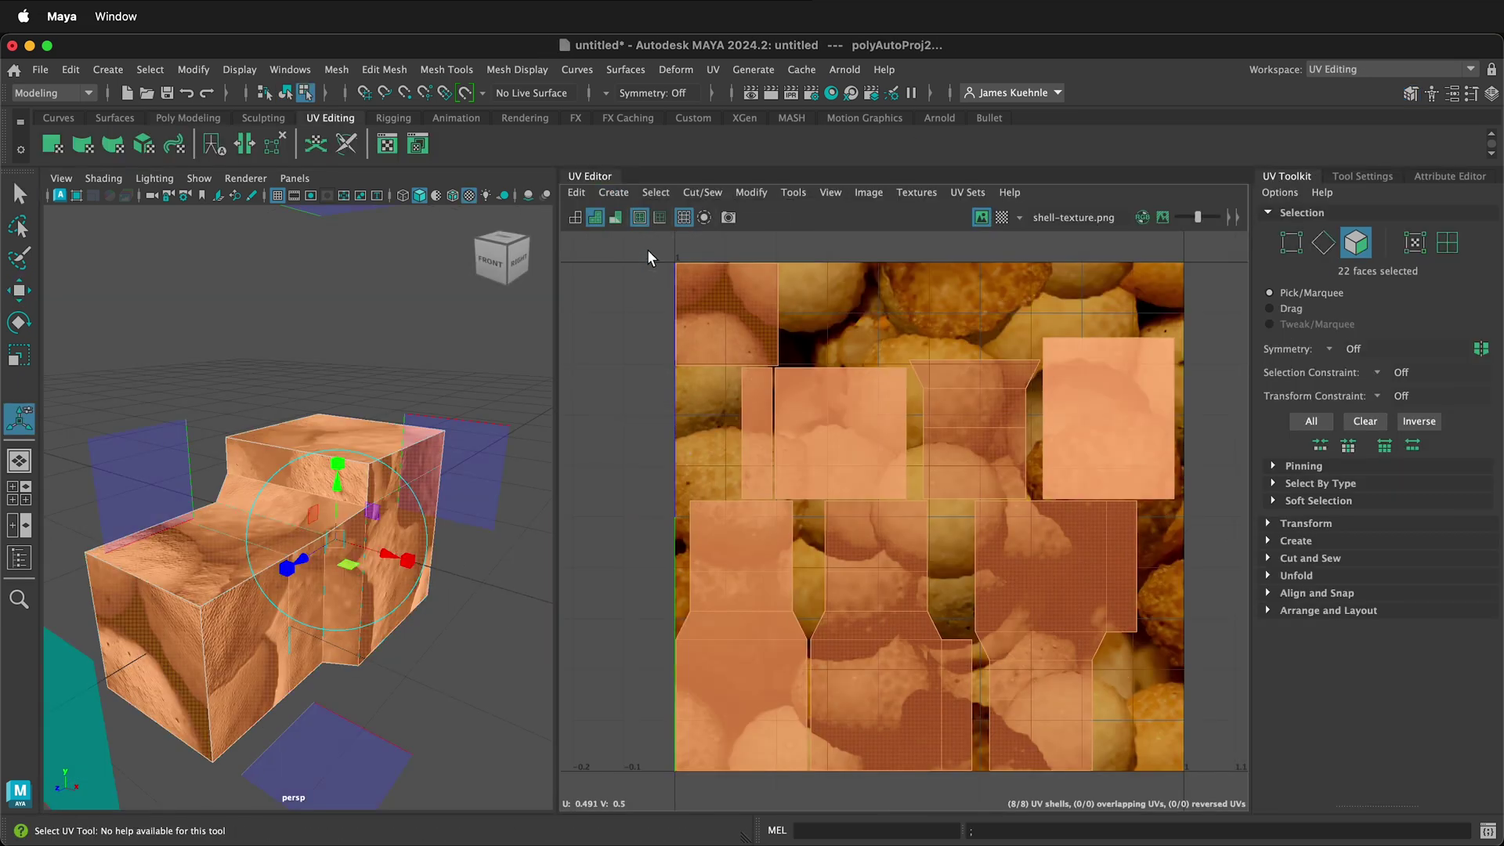
{"action": "left_click", "coordinate": [517, 687]}
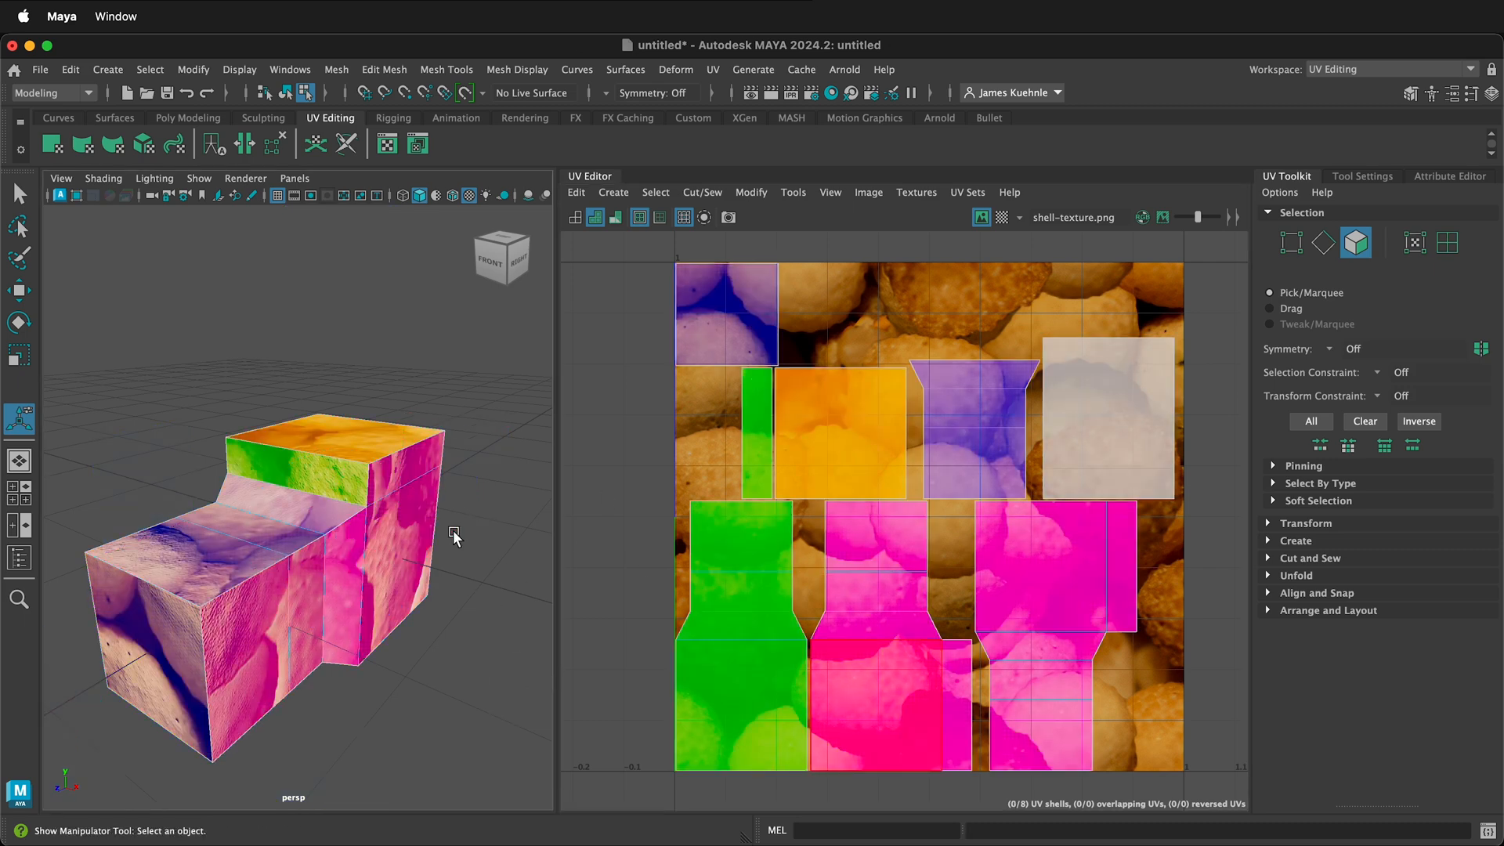
{"action": "scroll", "coordinate": [454, 537], "scroll_direction": "up", "scroll_amount": 5}
{"action": "left_click", "coordinate": [425, 521]}
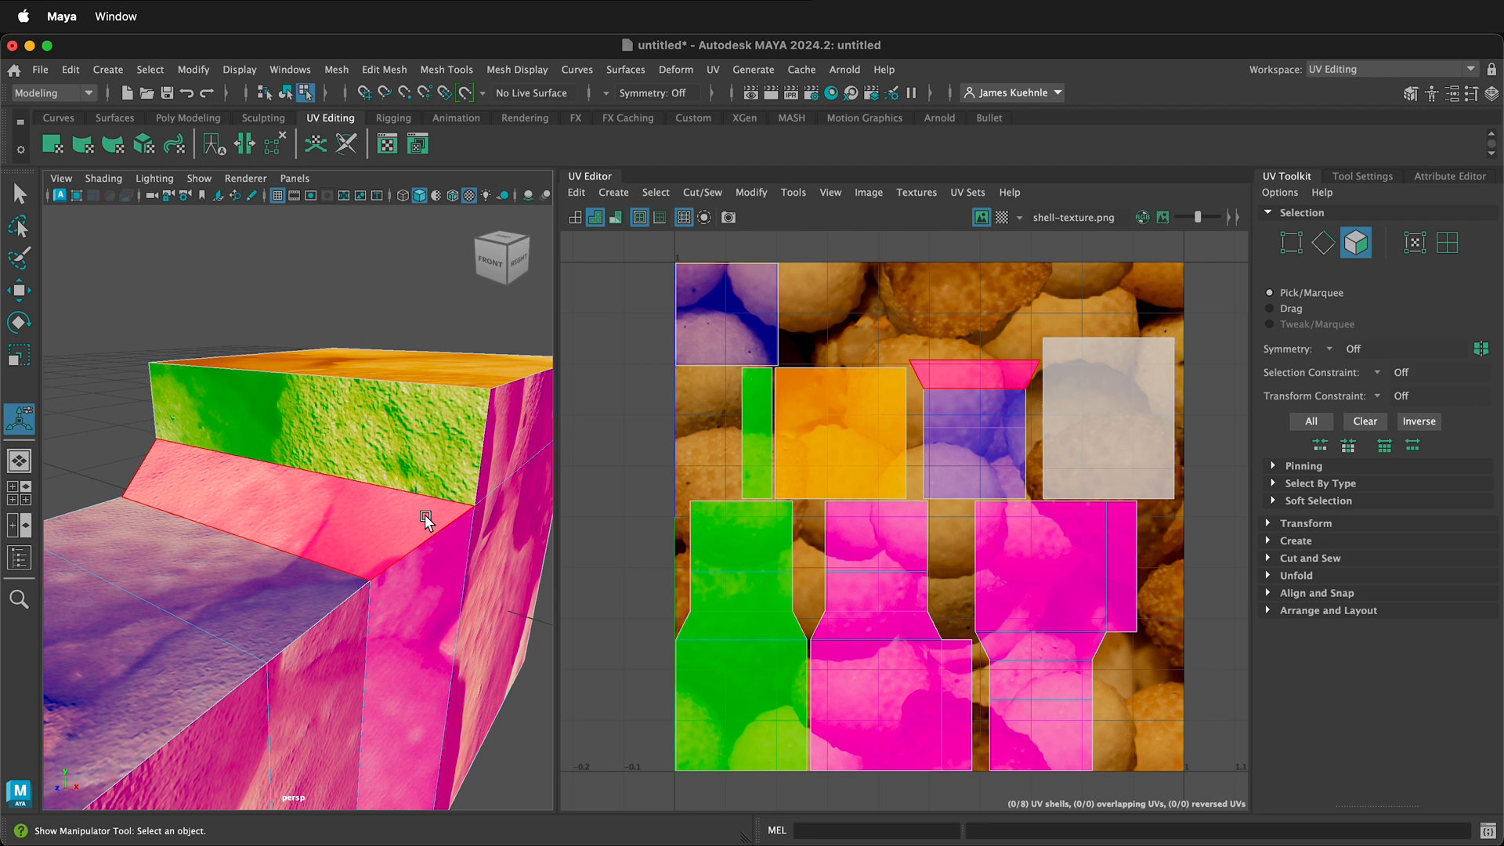
{"action": "scroll", "coordinate": [426, 520], "scroll_direction": "down", "scroll_amount": 3}
{"action": "left_click", "coordinate": [235, 619]}
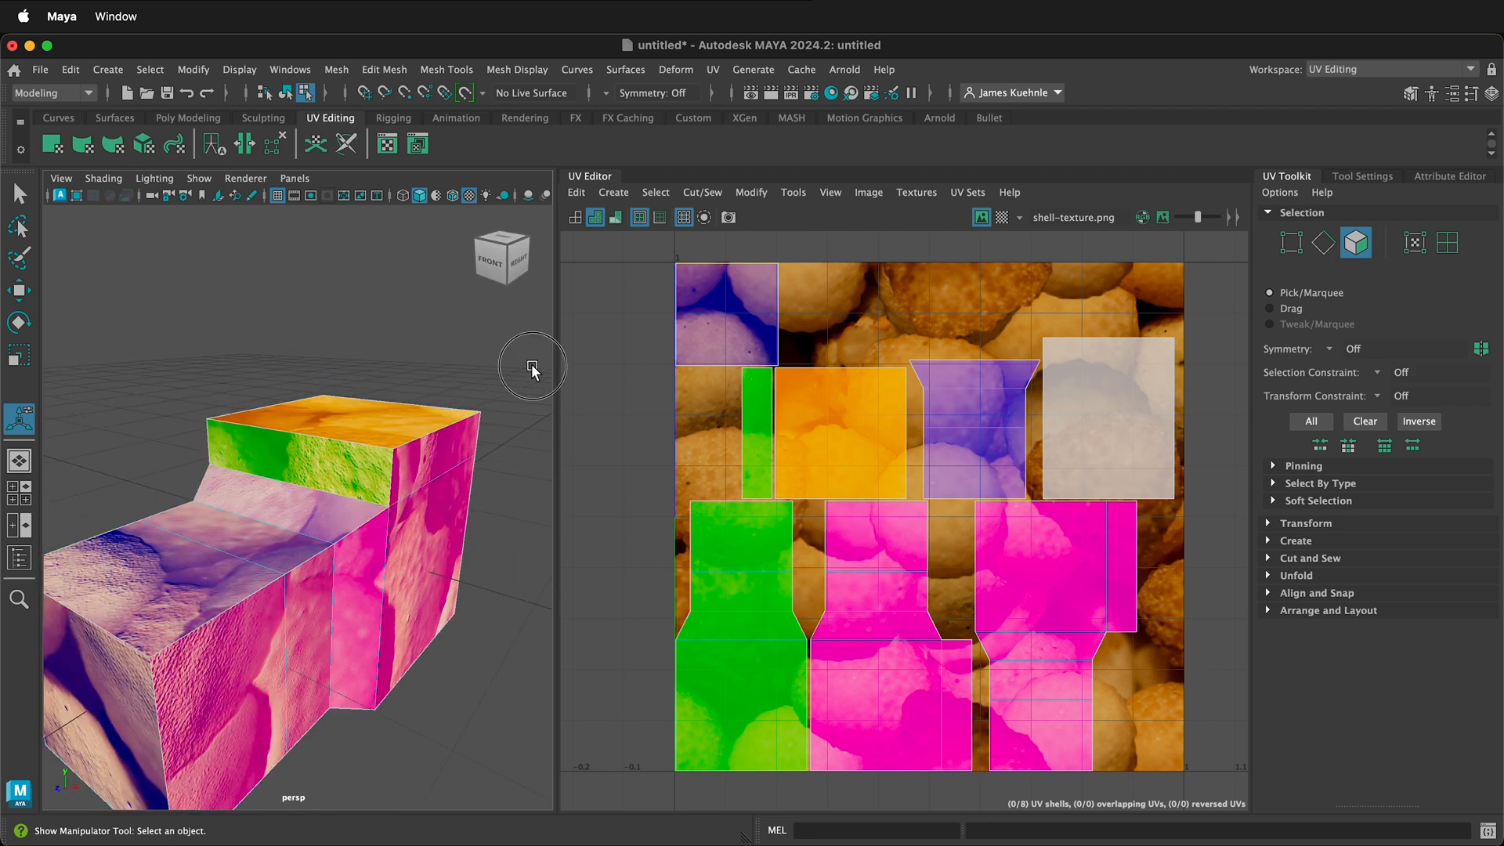
{"action": "left_click", "coordinate": [462, 348]}
- Lay out all 22 faces' UVs into the 0–1 square and show them with the checker map
{"action": "right_click_drag", "start_coordinate": [462, 350], "coordinate": [469, 294]}
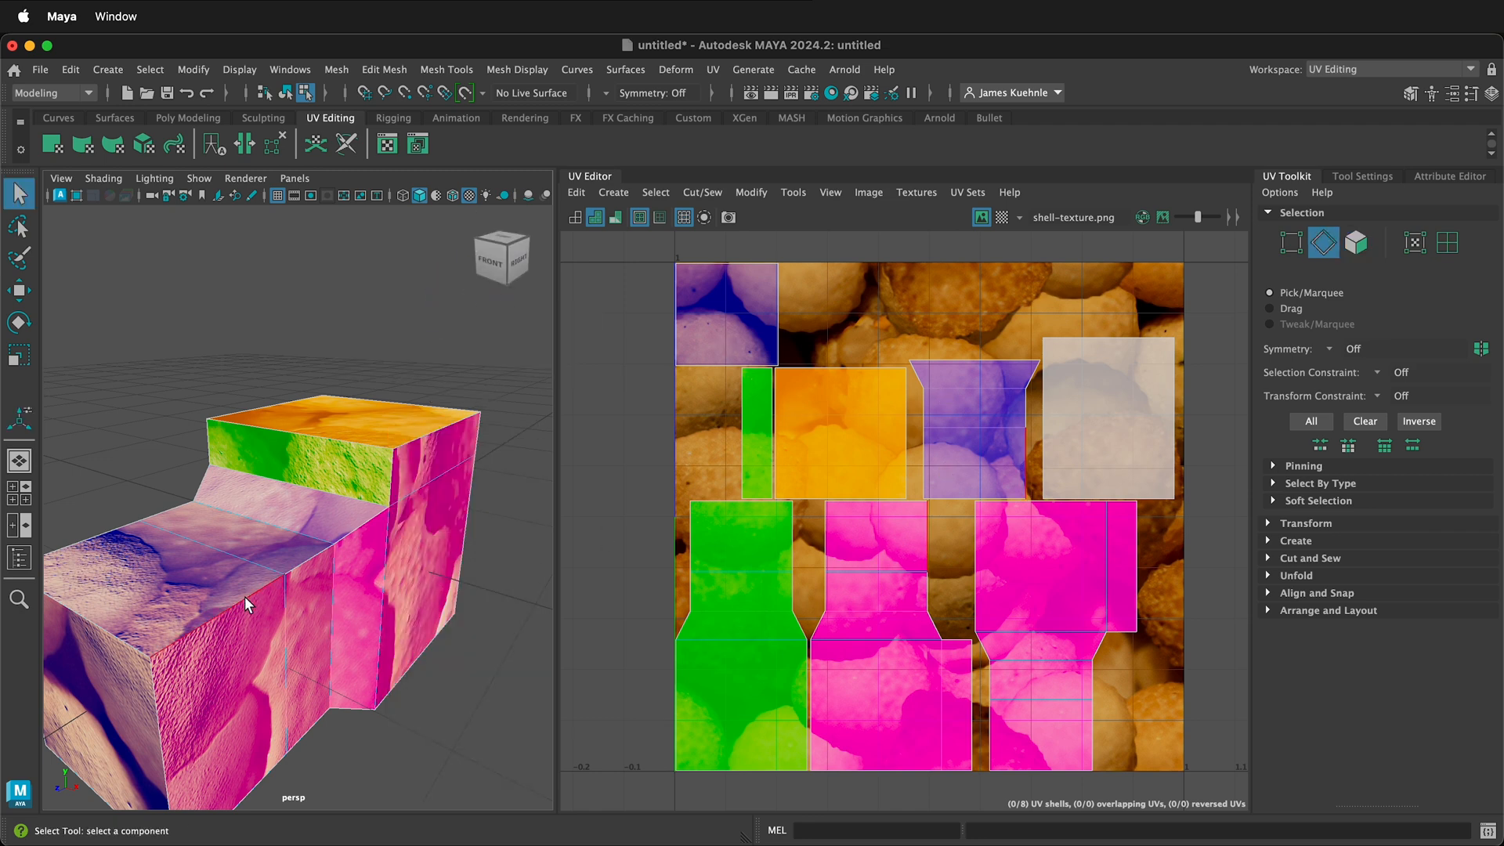
{"action": "left_click_drag", "start_coordinate": [462, 712], "coordinate": [462, 712]}
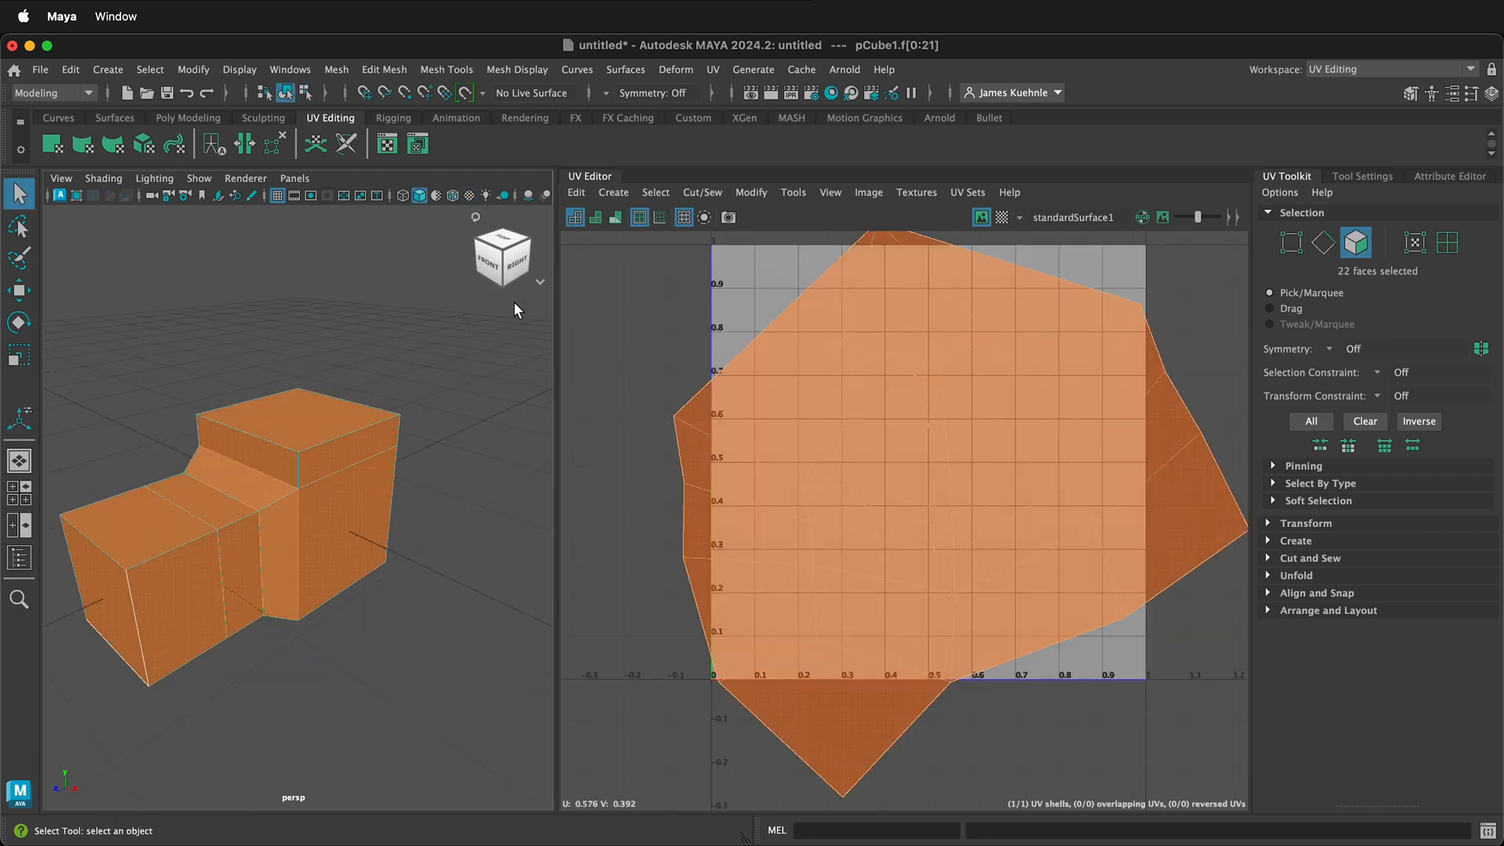
{"action": "left_click", "coordinate": [748, 194]}
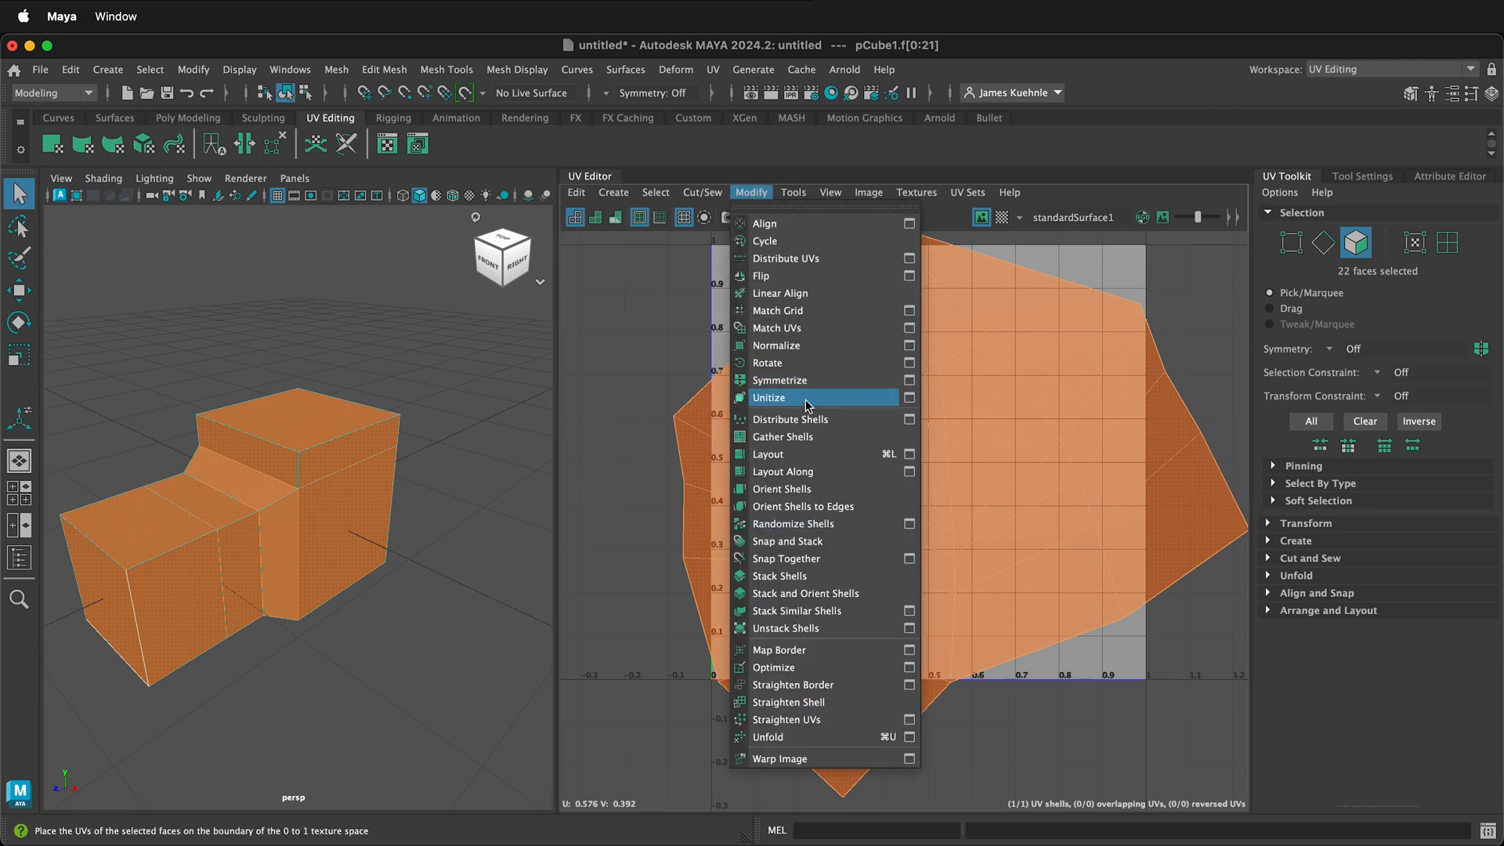
{"action": "left_click", "coordinate": [803, 457]}
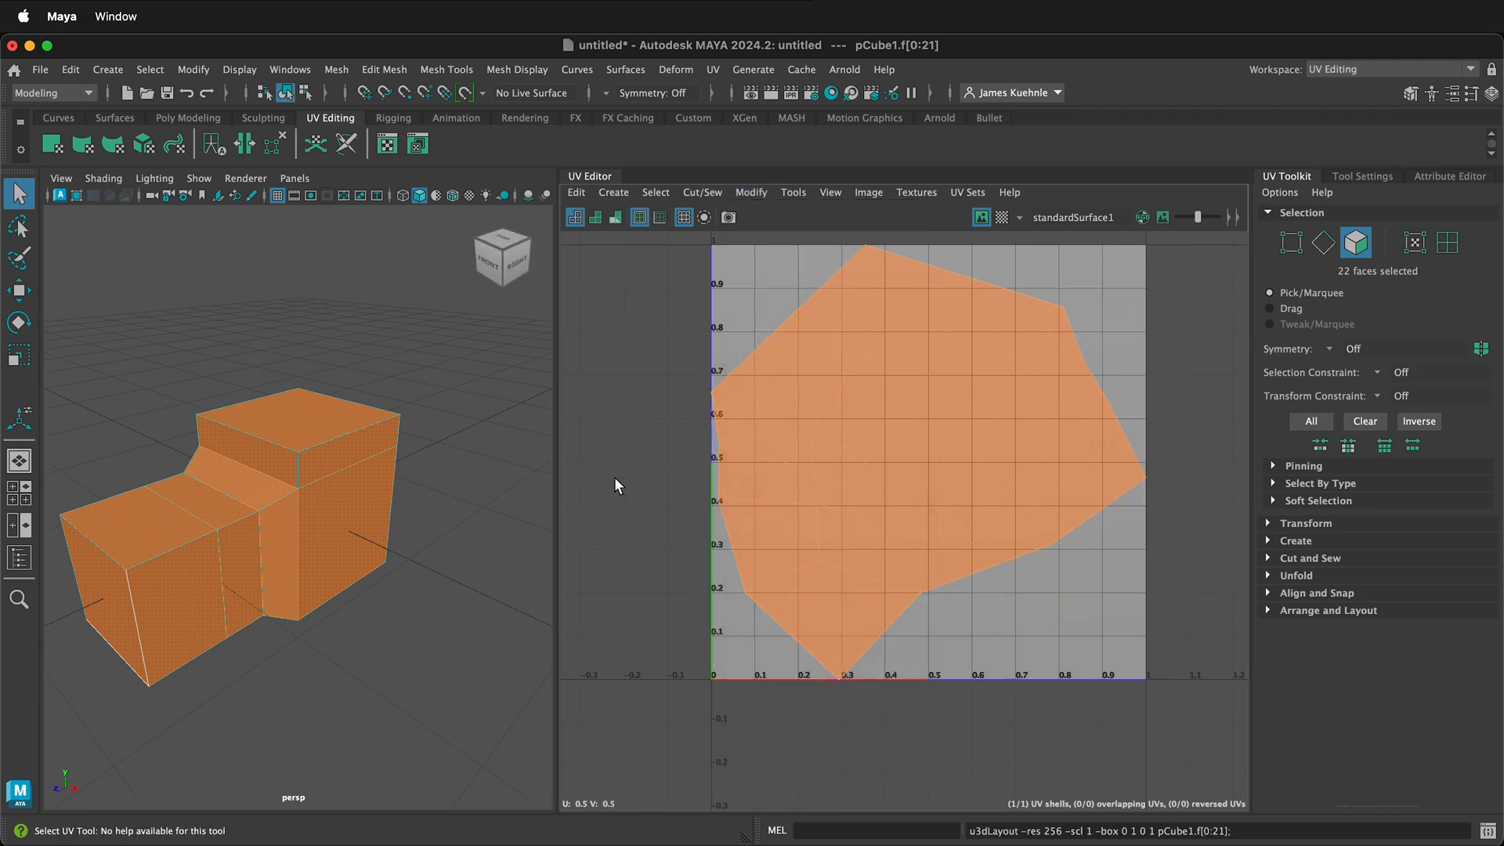
{"action": "left_click", "coordinate": [640, 494]}
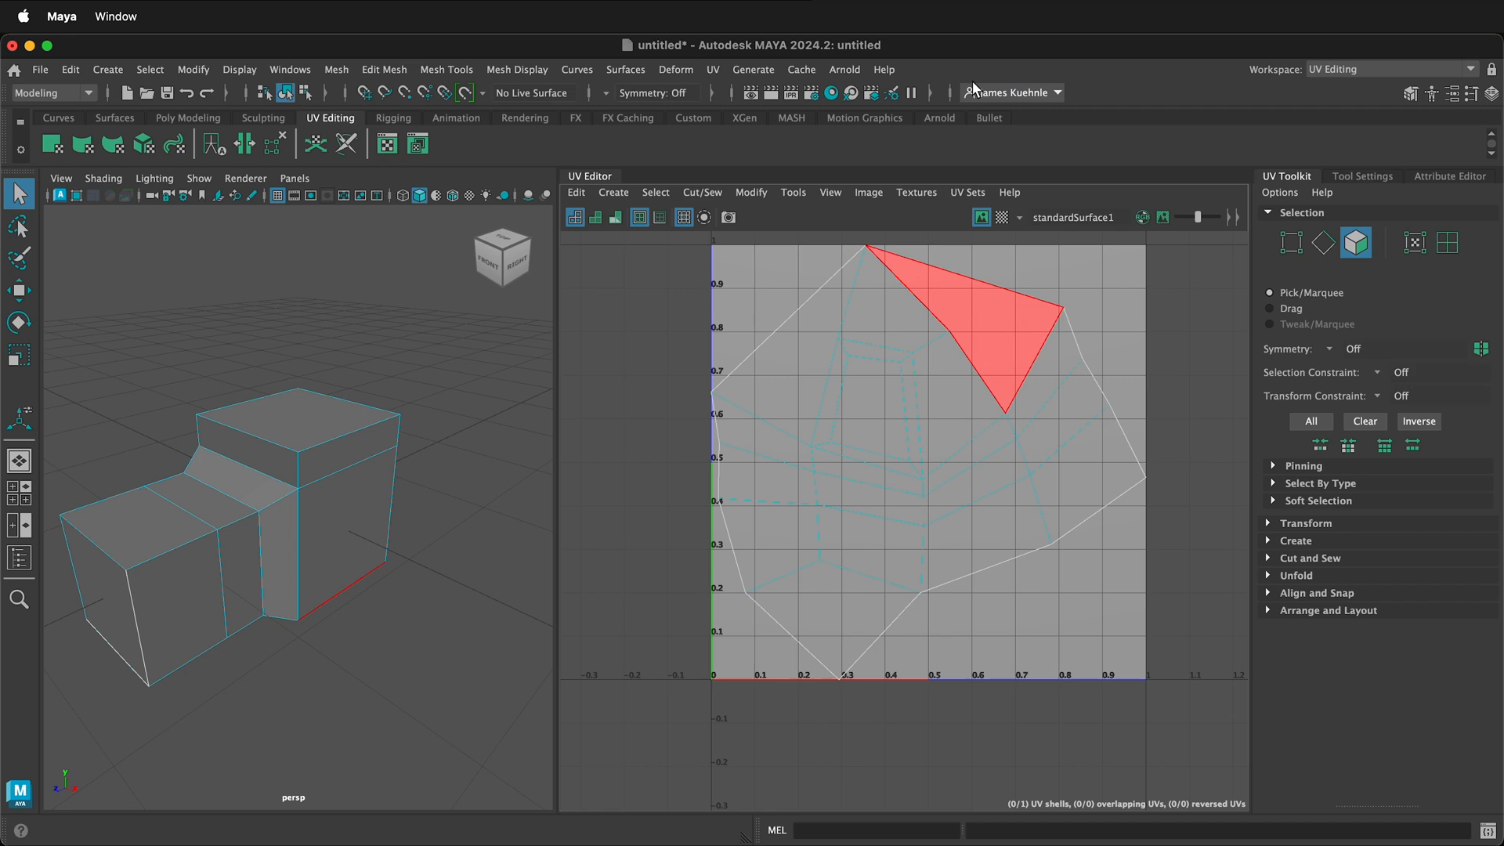
{"action": "left_click", "coordinate": [1002, 217]}
{"action": "scroll", "coordinate": [231, 428], "scroll_direction": "up", "scroll_amount": 5}
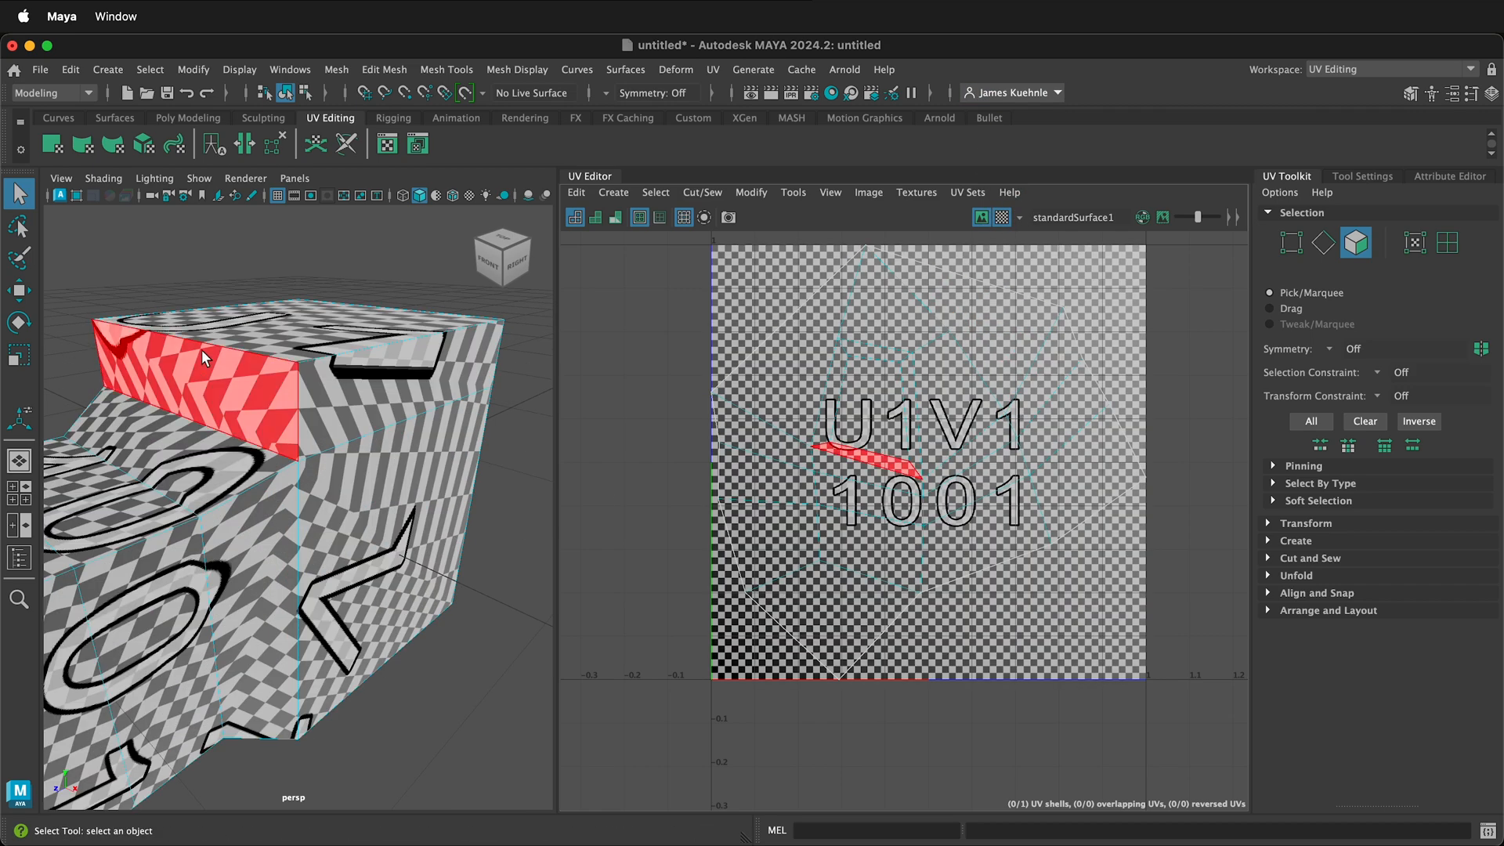
{"action": "scroll", "coordinate": [454, 633], "scroll_direction": "down", "scroll_amount": 5}
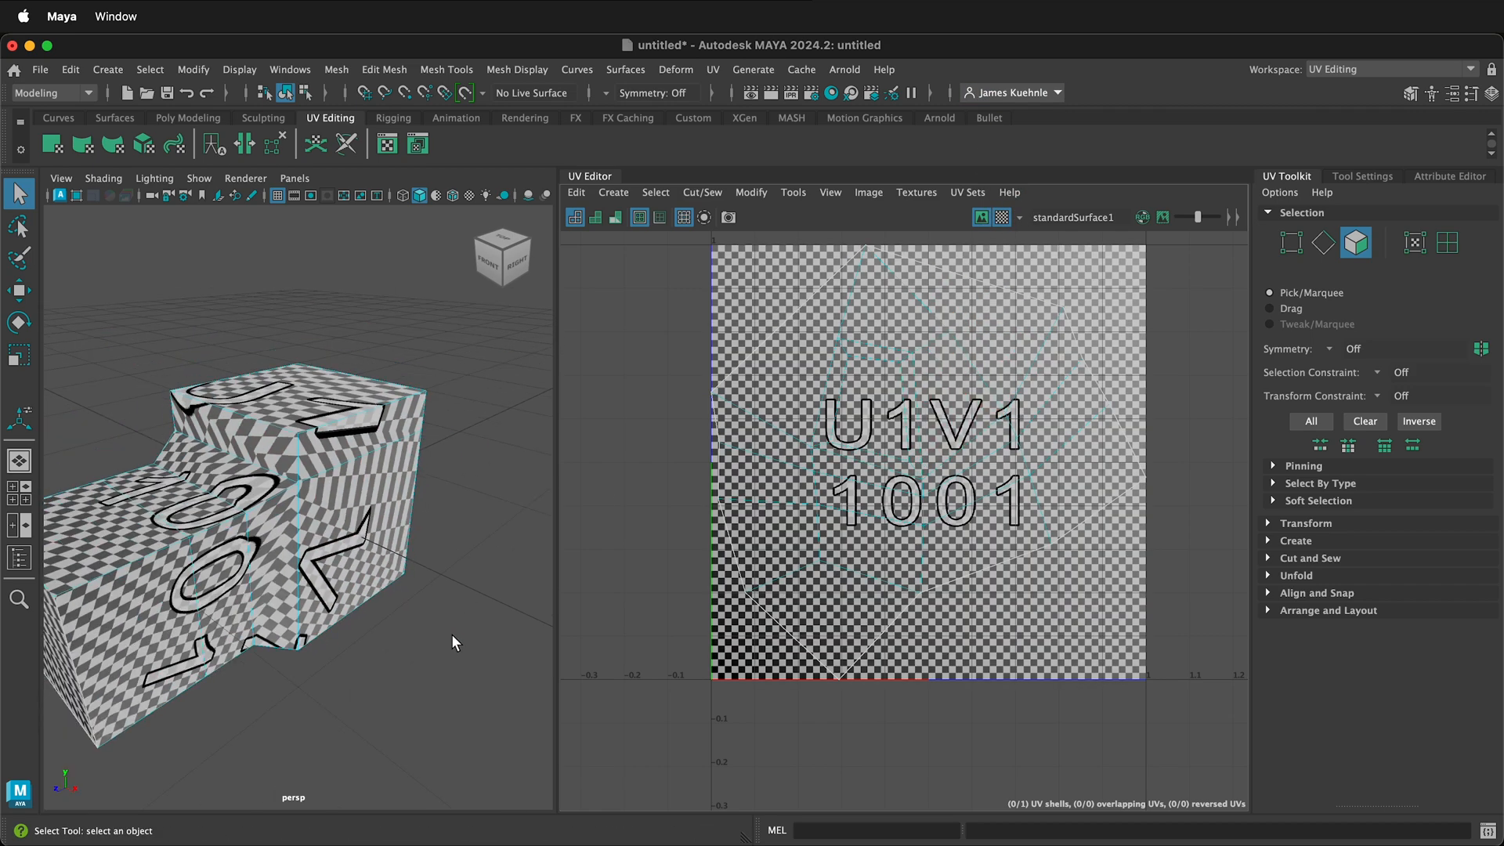
{"action": "scroll", "coordinate": [451, 636], "scroll_direction": "down", "scroll_amount": 3}
{"action": "scroll", "coordinate": [124, 497], "scroll_direction": "up", "scroll_amount": 3}
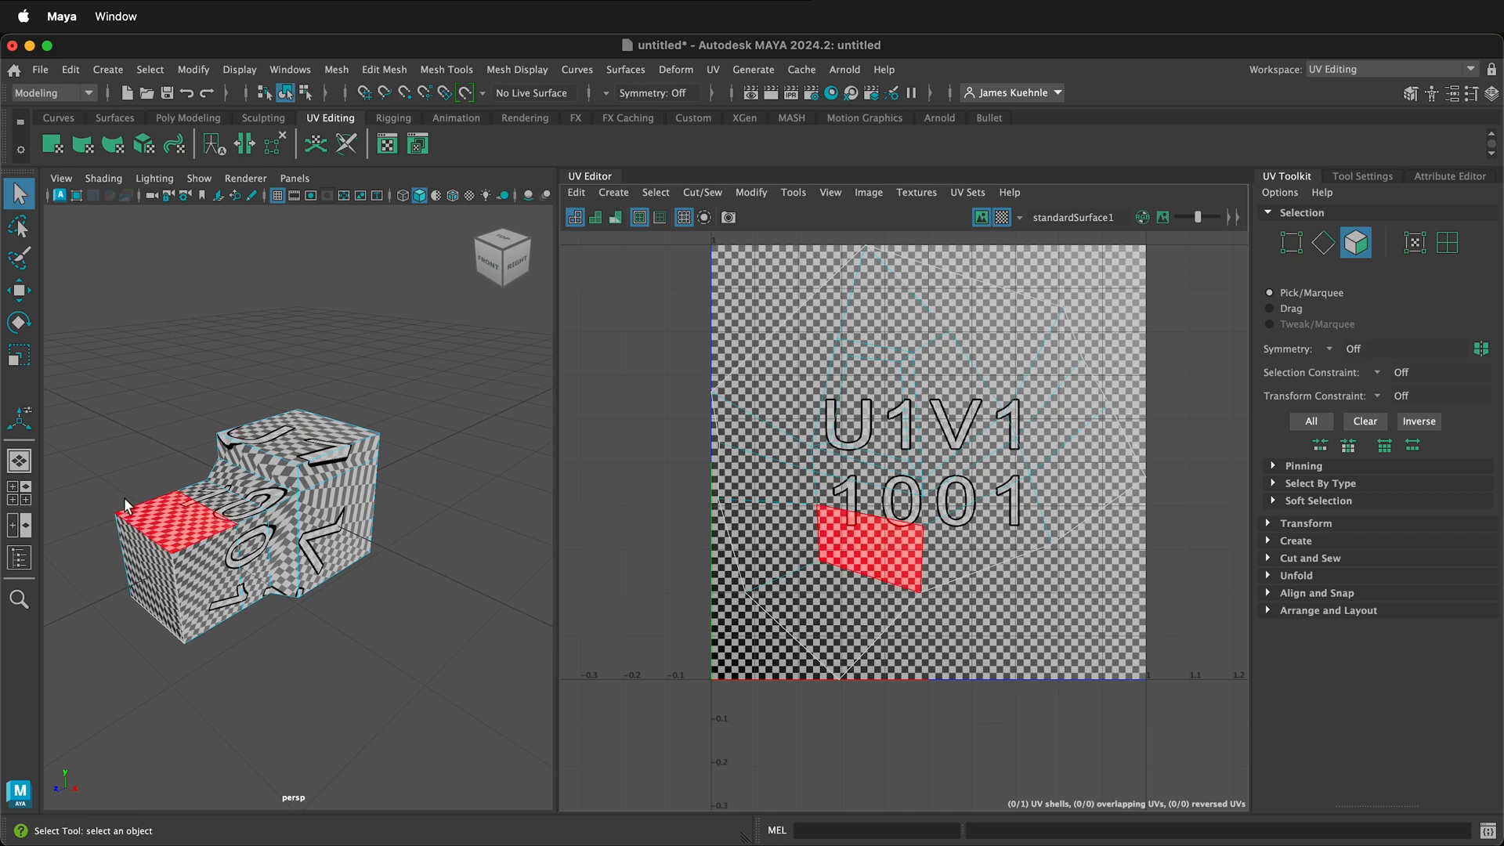
{"action": "scroll", "coordinate": [125, 498], "scroll_direction": "up", "scroll_amount": 3}
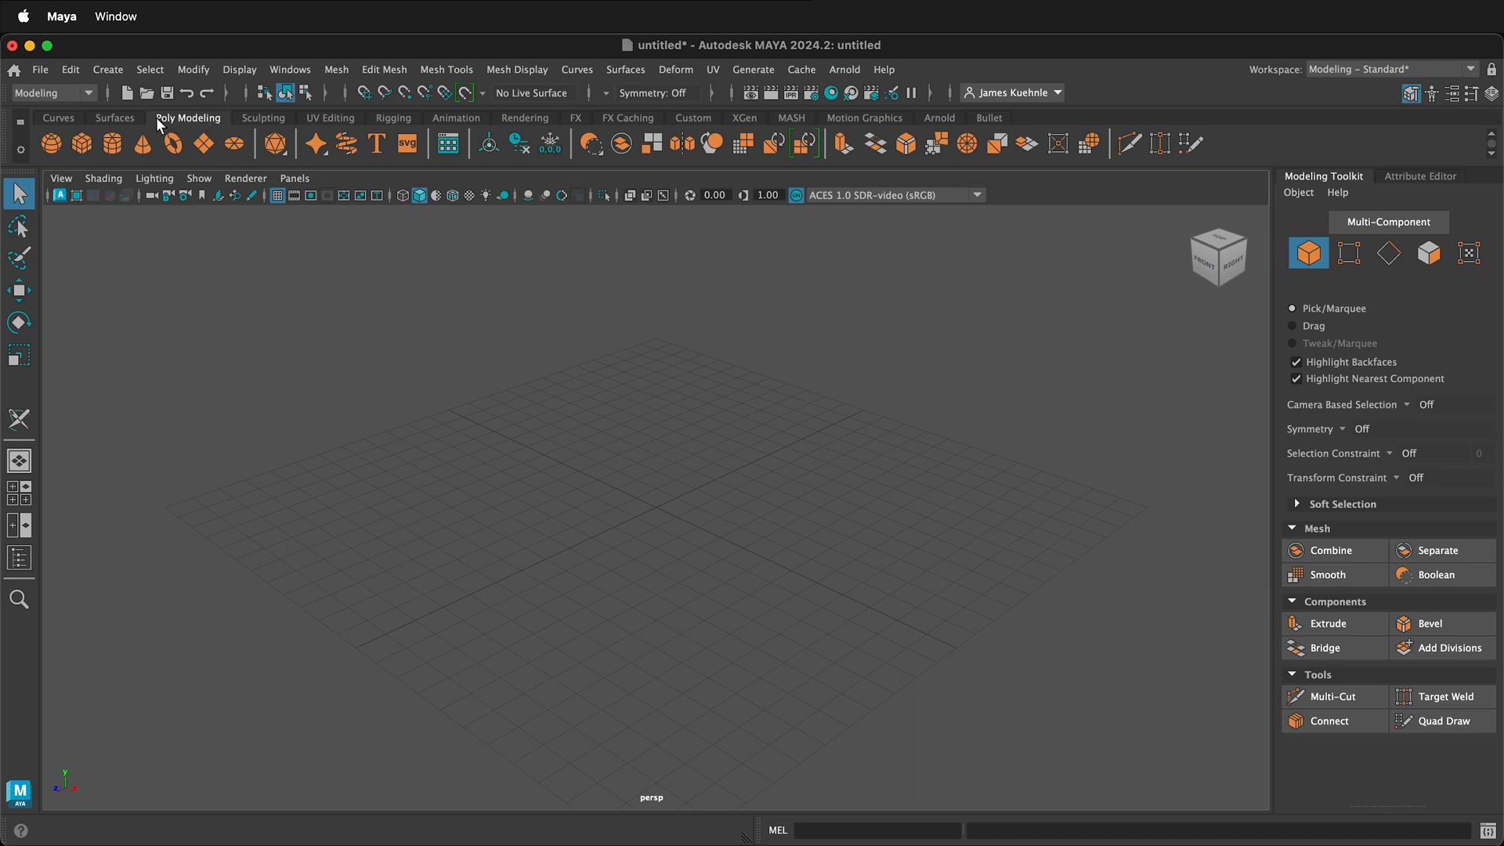
- Create a polygon cube and extrude its front face in two narrowing steps
{"action": "left_click", "coordinate": [83, 142]}
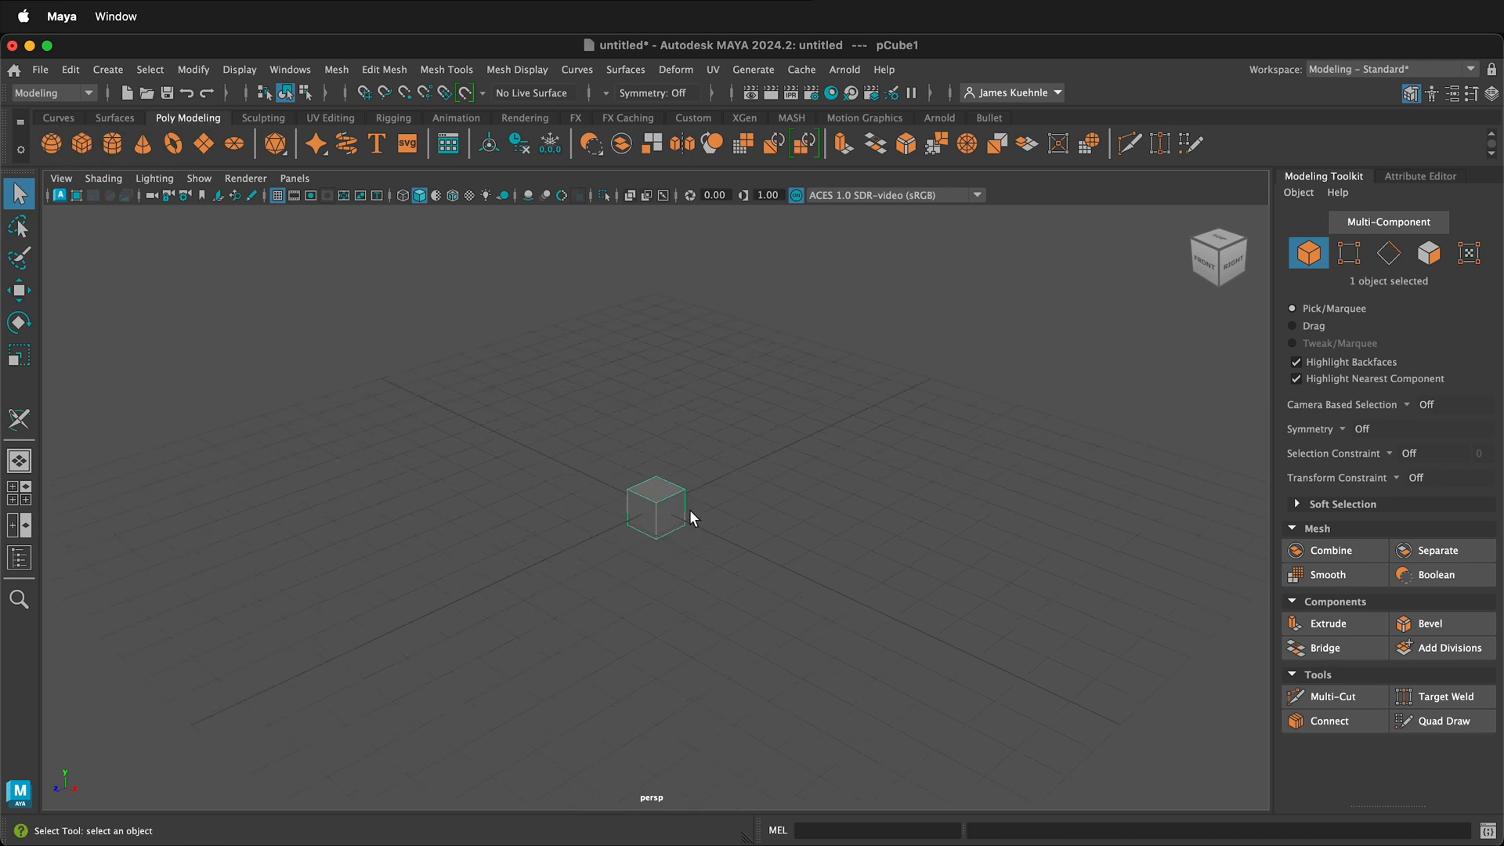
{"action": "scroll", "coordinate": [688, 507], "scroll_direction": "up", "scroll_amount": 2}
{"action": "scroll", "coordinate": [687, 507], "scroll_direction": "up", "scroll_amount": 3}
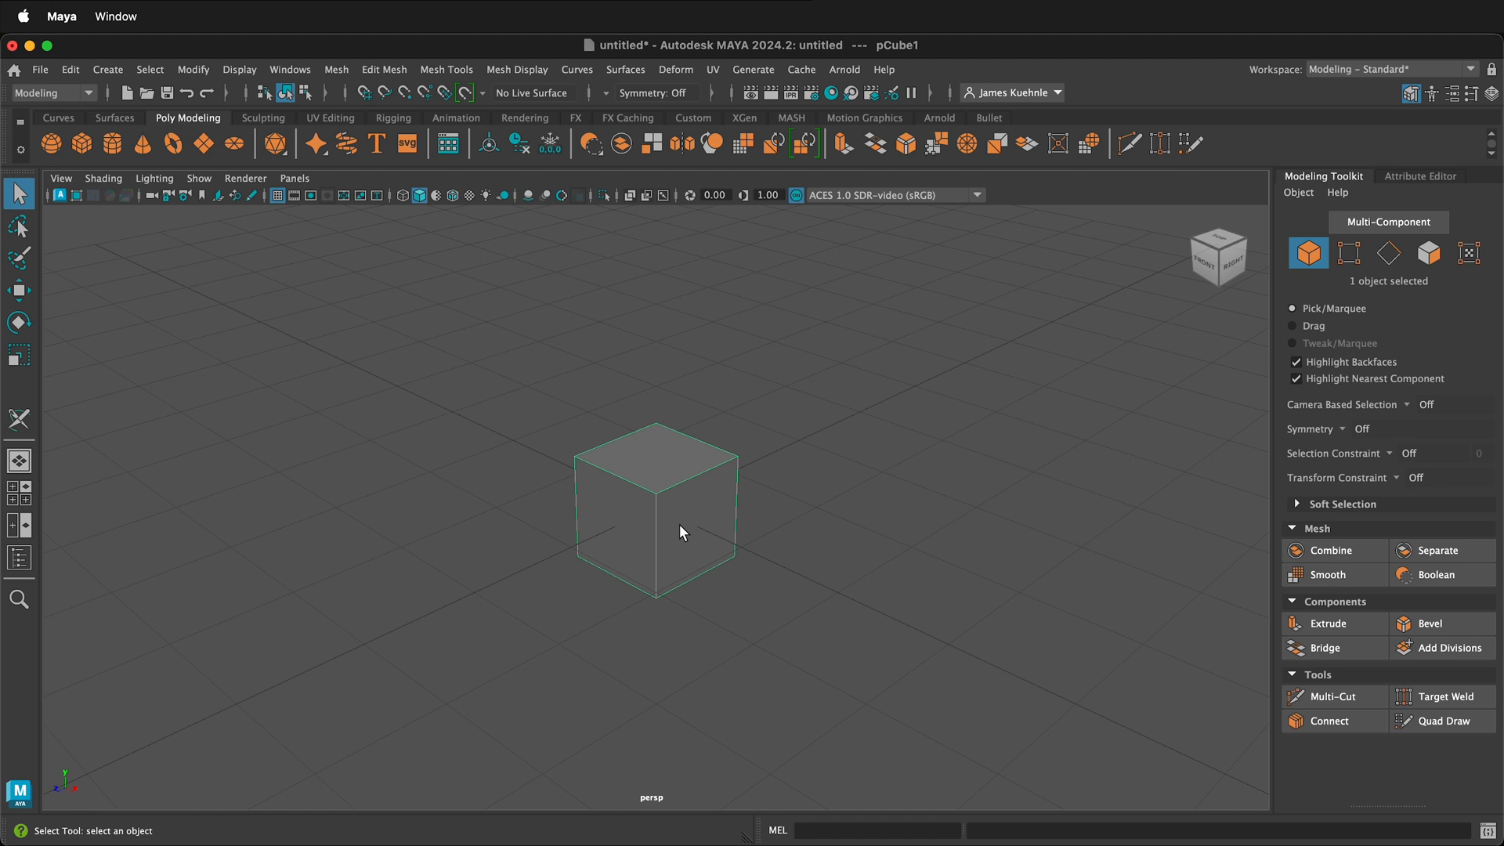
{"action": "right_click", "coordinate": [612, 397]}
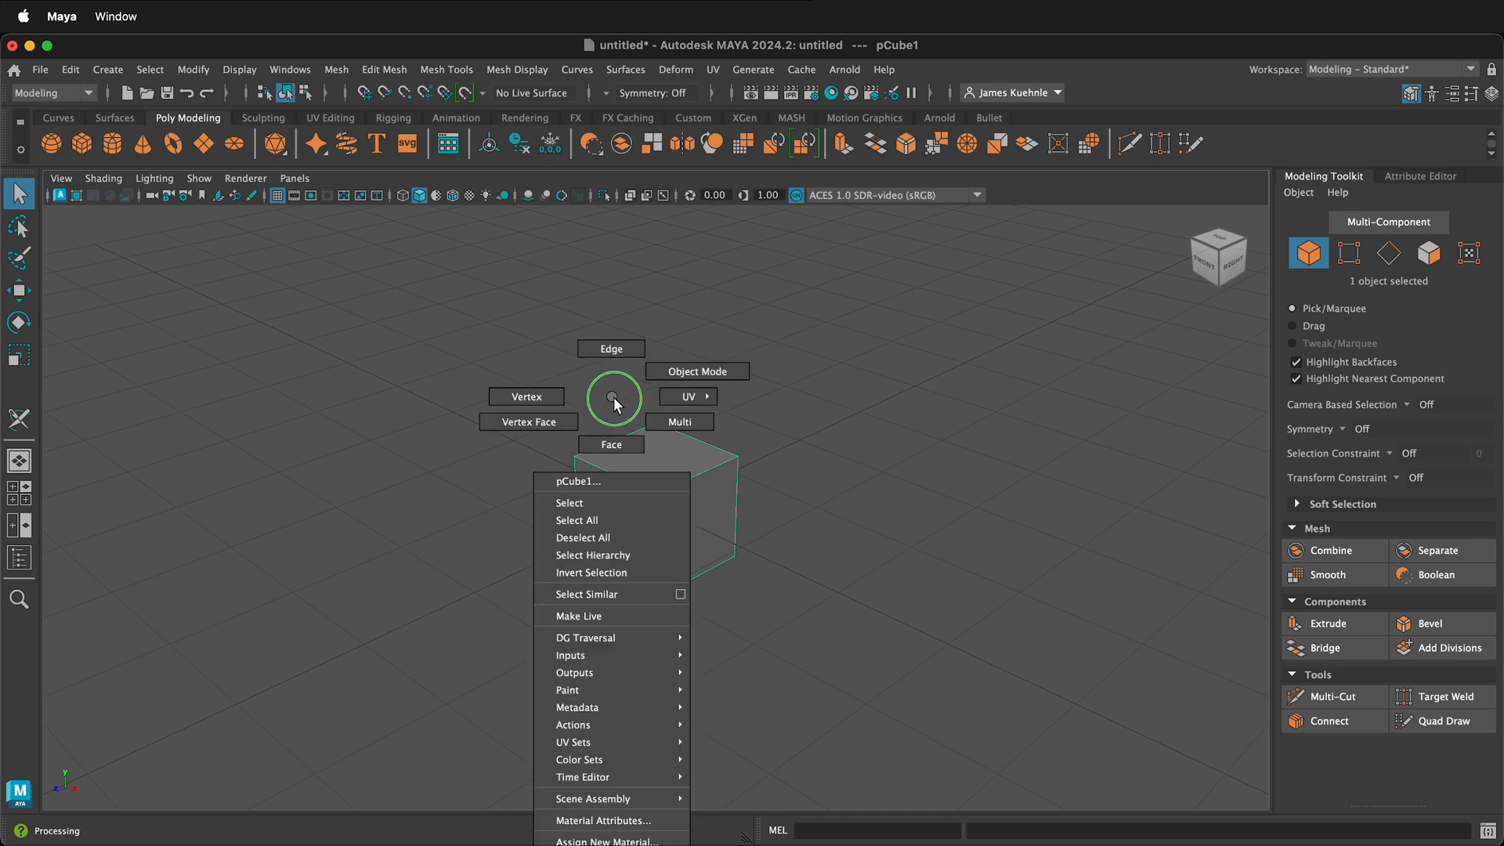
{"action": "left_click", "coordinate": [611, 451]}
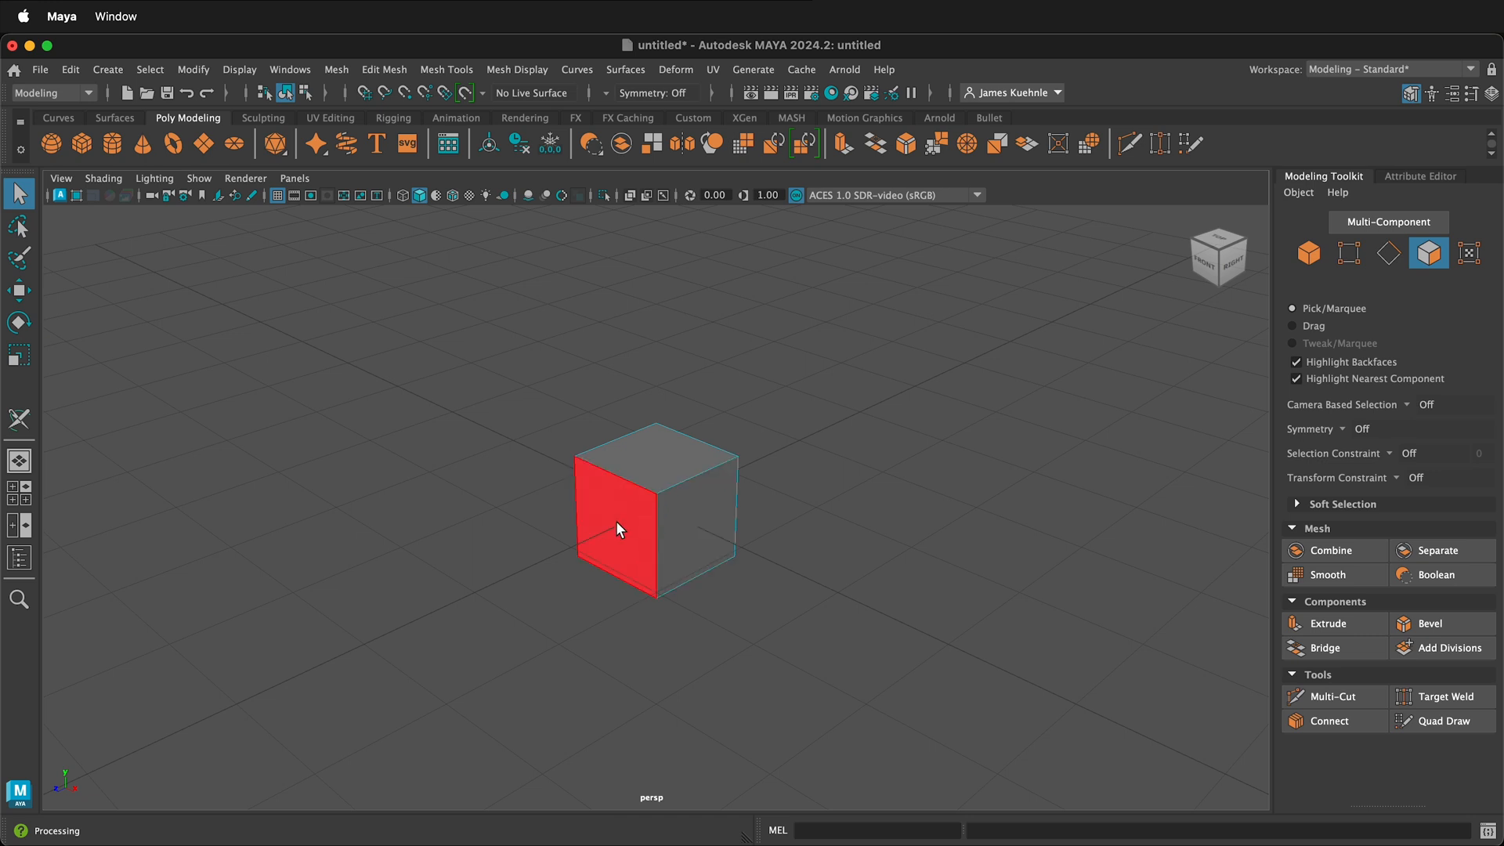
{"action": "left_click", "coordinate": [592, 530]}
{"action": "key", "text": "w"}
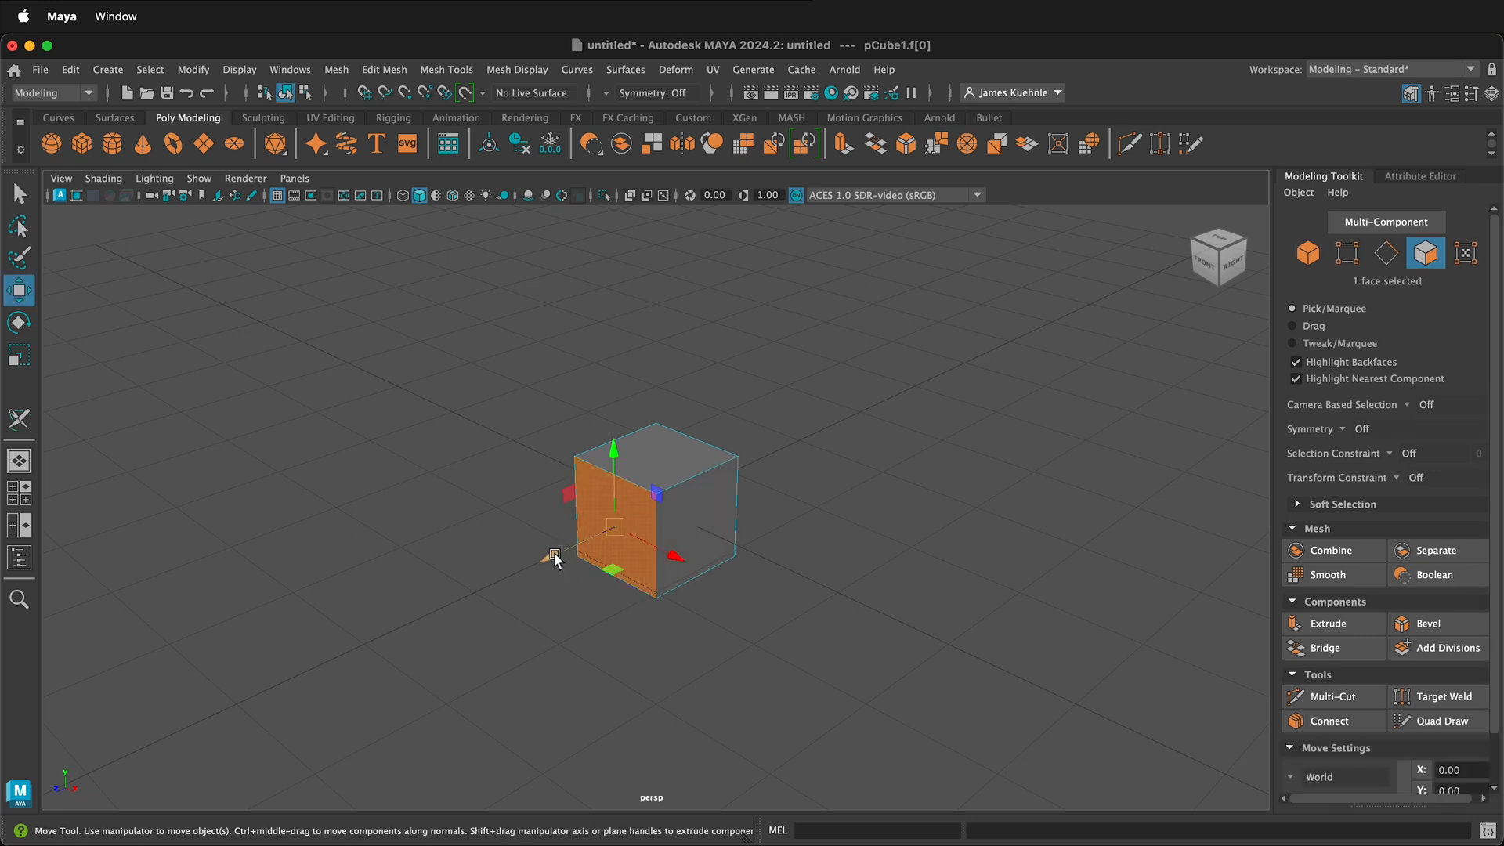
{"action": "left_click_drag", "start_coordinate": [553, 560], "coordinate": [540, 574], "text": "shift"}
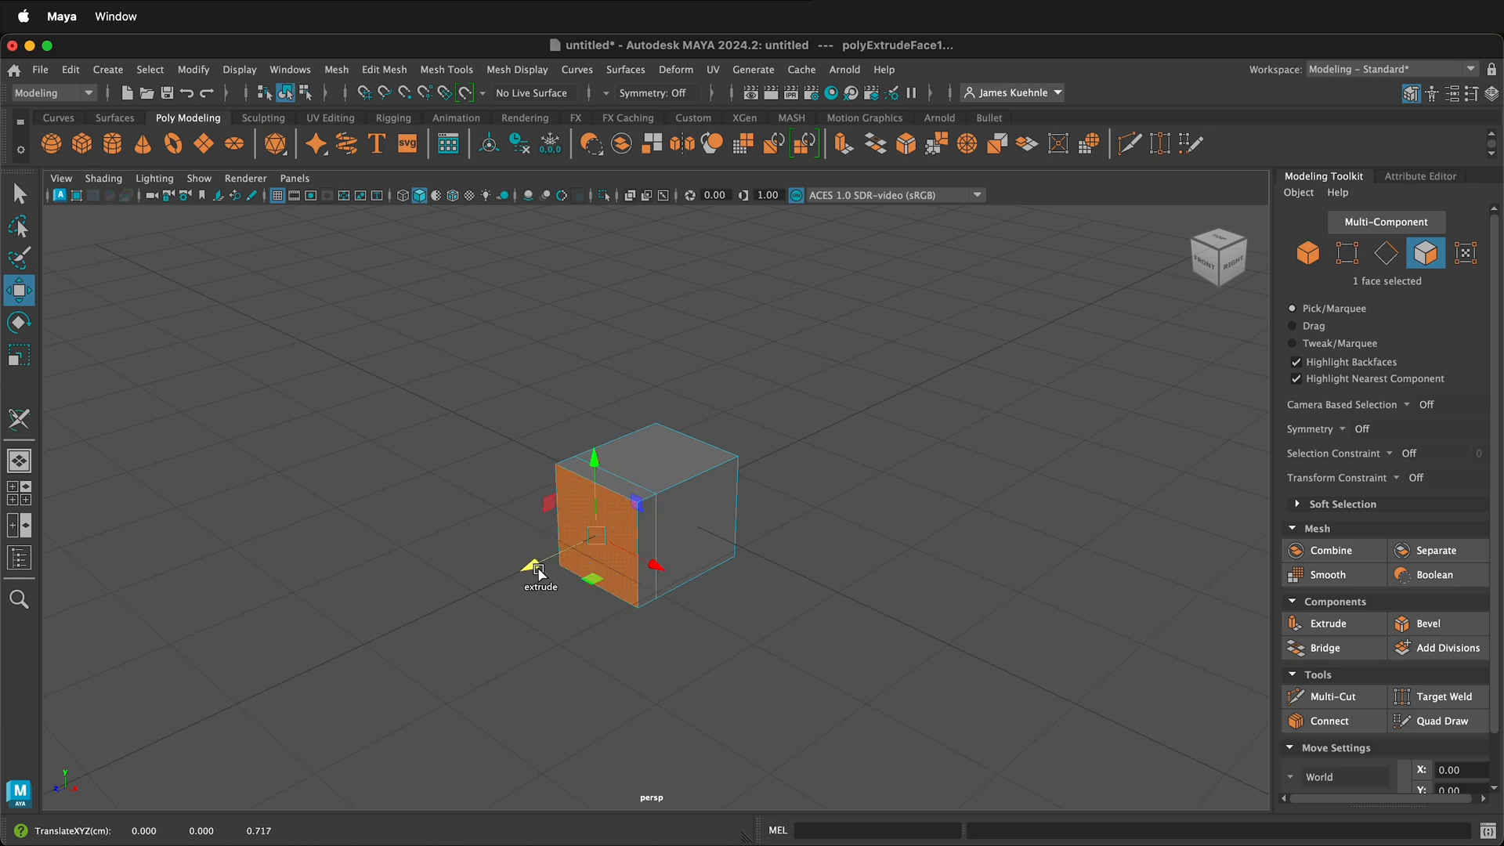
{"action": "key", "text": "r"}
{"action": "left_click_drag", "start_coordinate": [599, 537], "coordinate": [583, 556]}
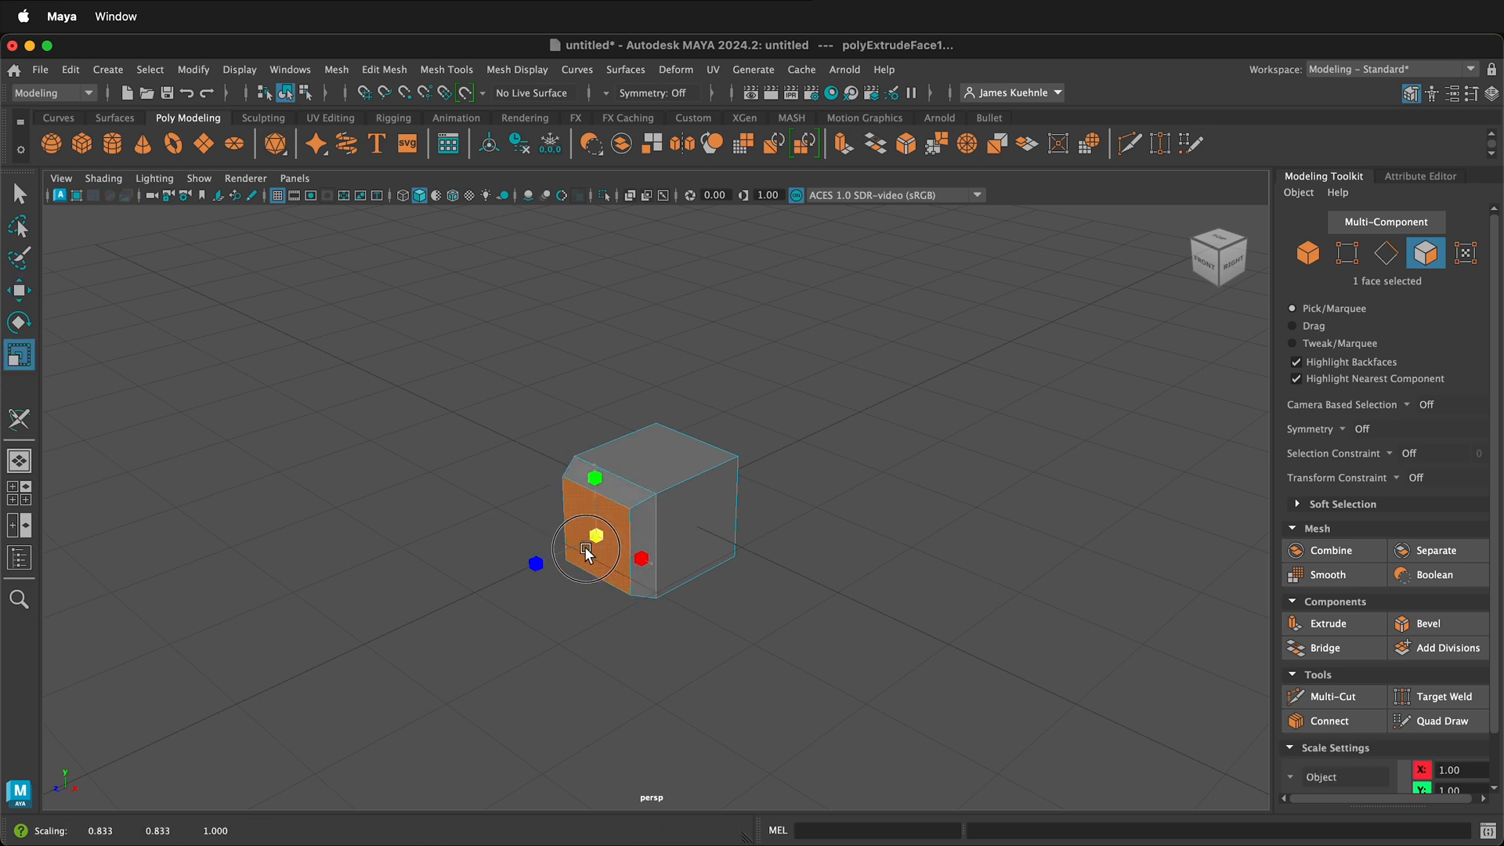
{"action": "key", "text": "w"}
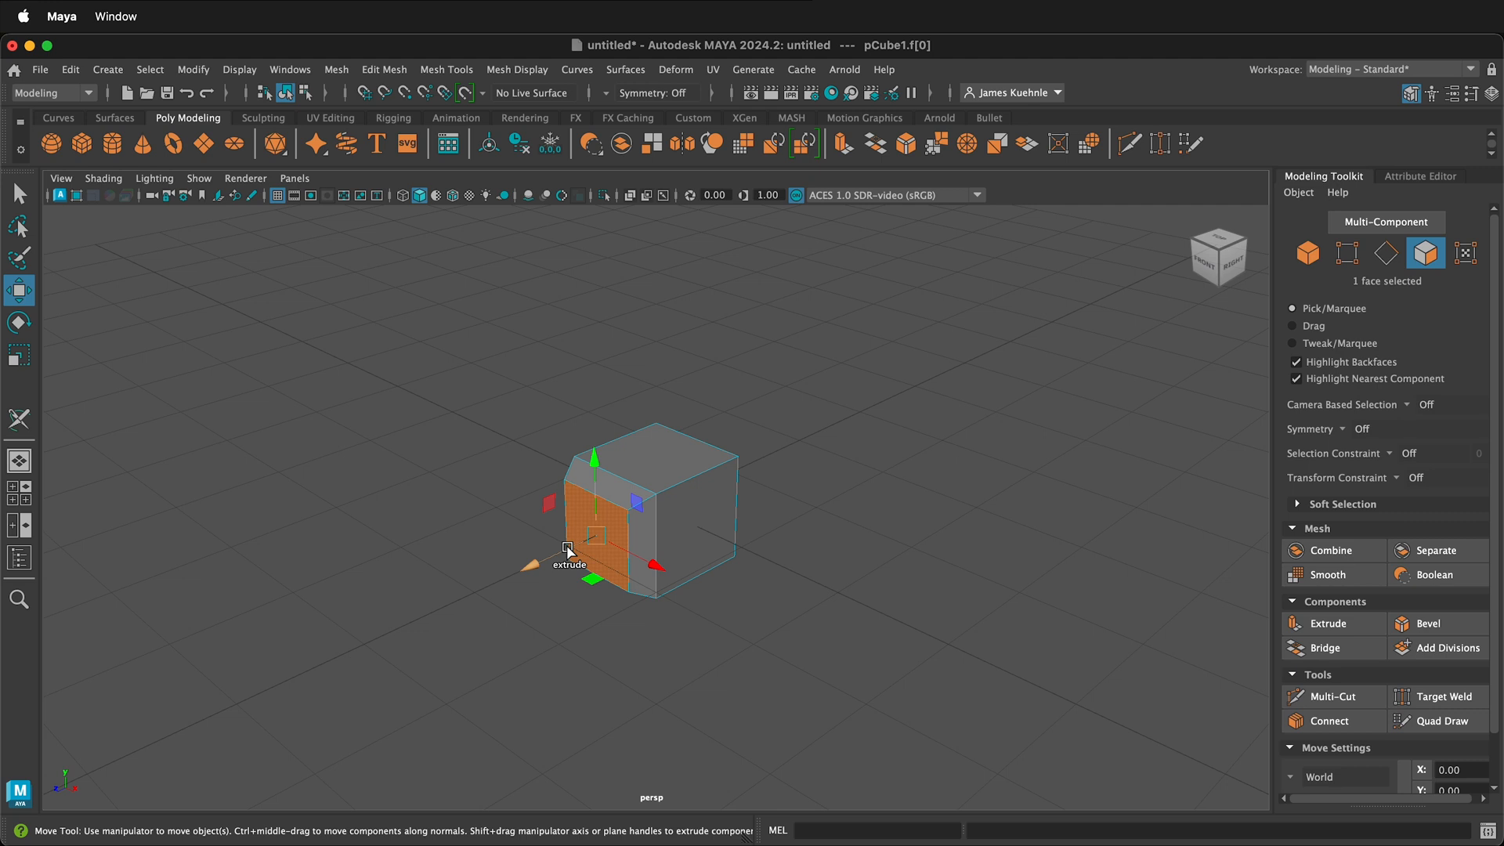
{"action": "left_click_drag", "start_coordinate": [567, 550], "coordinate": [487, 585], "text": "shift"}
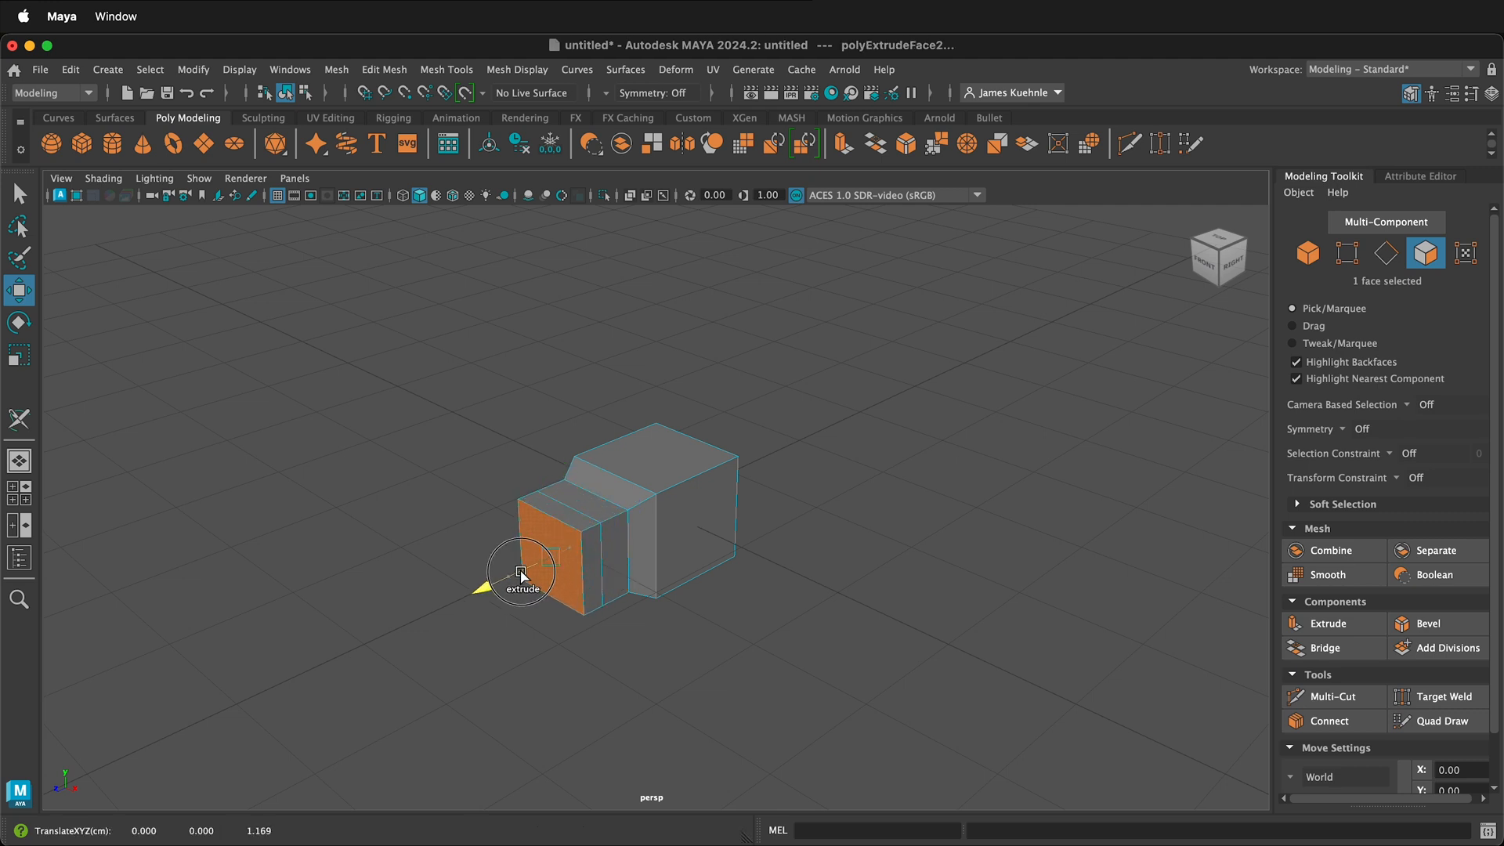
- Extrude the top face upward and return to object mode with the block selected
{"action": "left_click", "coordinate": [669, 465]}
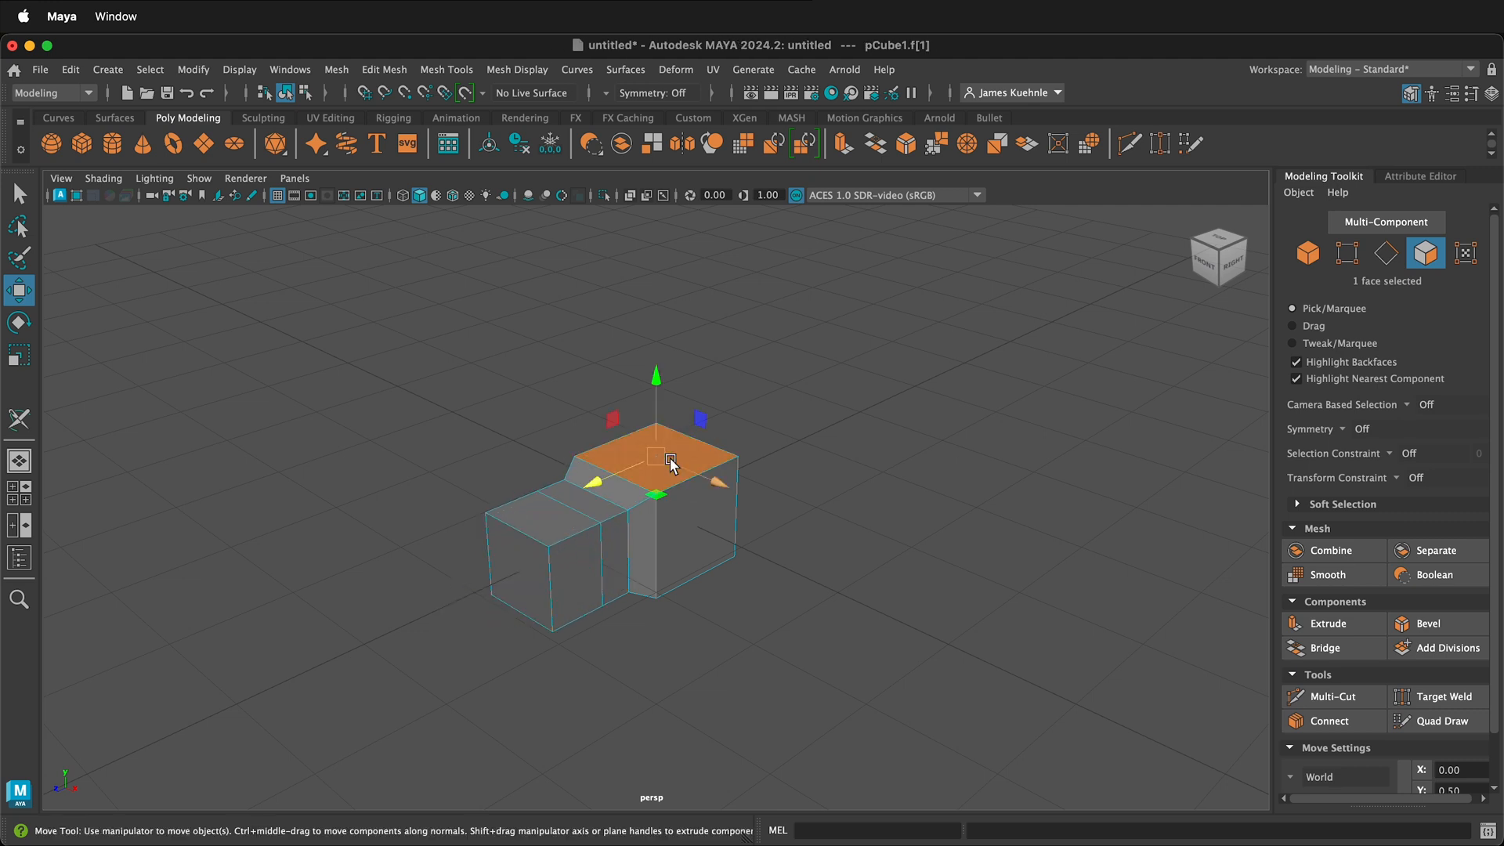
{"action": "left_click_drag", "start_coordinate": [656, 418], "coordinate": [656, 384], "text": "shift"}
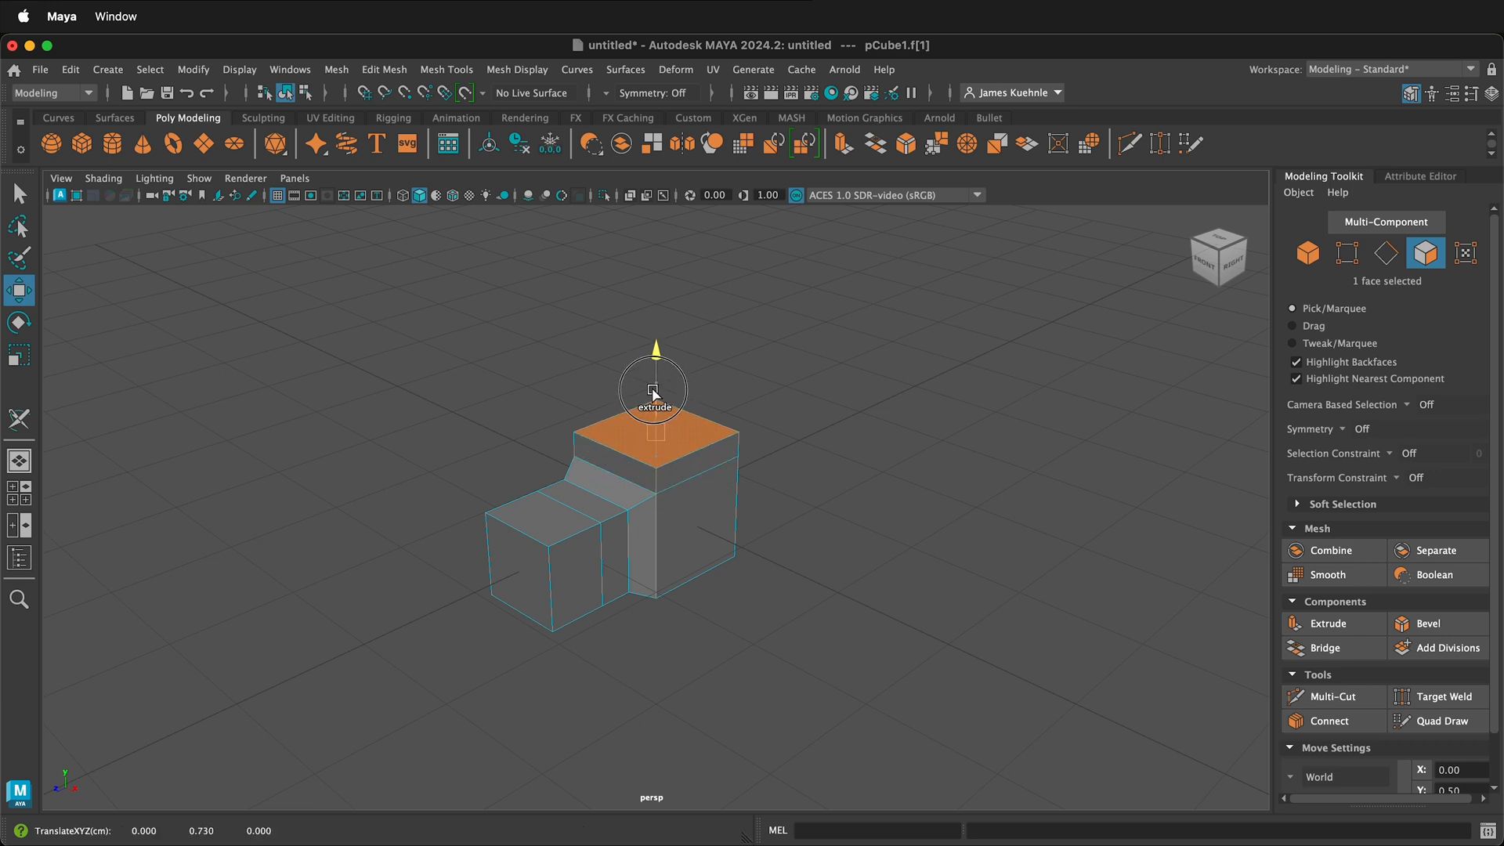
{"action": "left_click", "coordinate": [941, 539]}
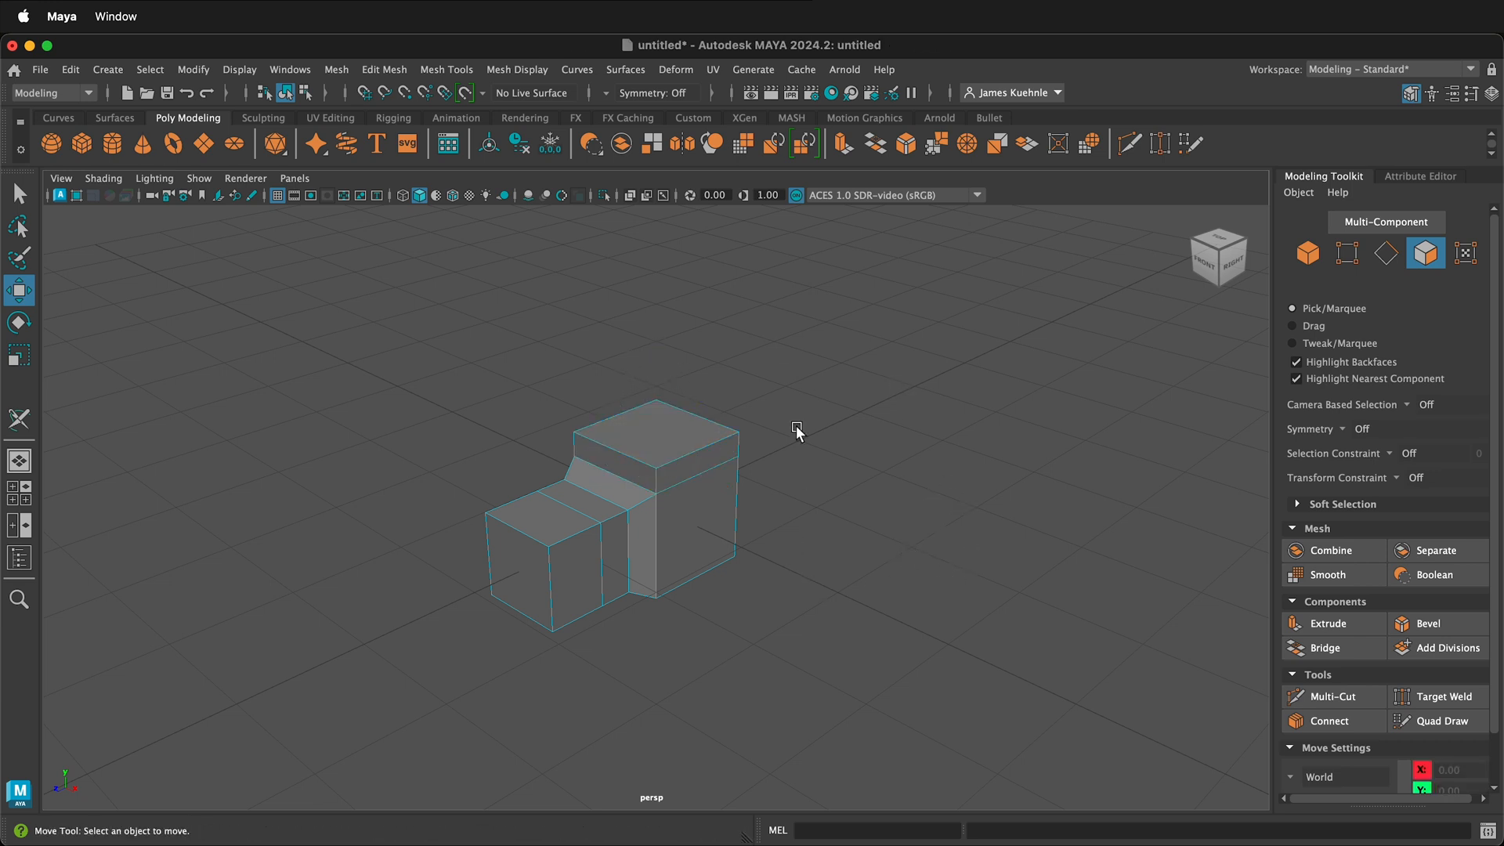
{"action": "right_click_drag", "start_coordinate": [668, 428], "coordinate": [795, 400]}
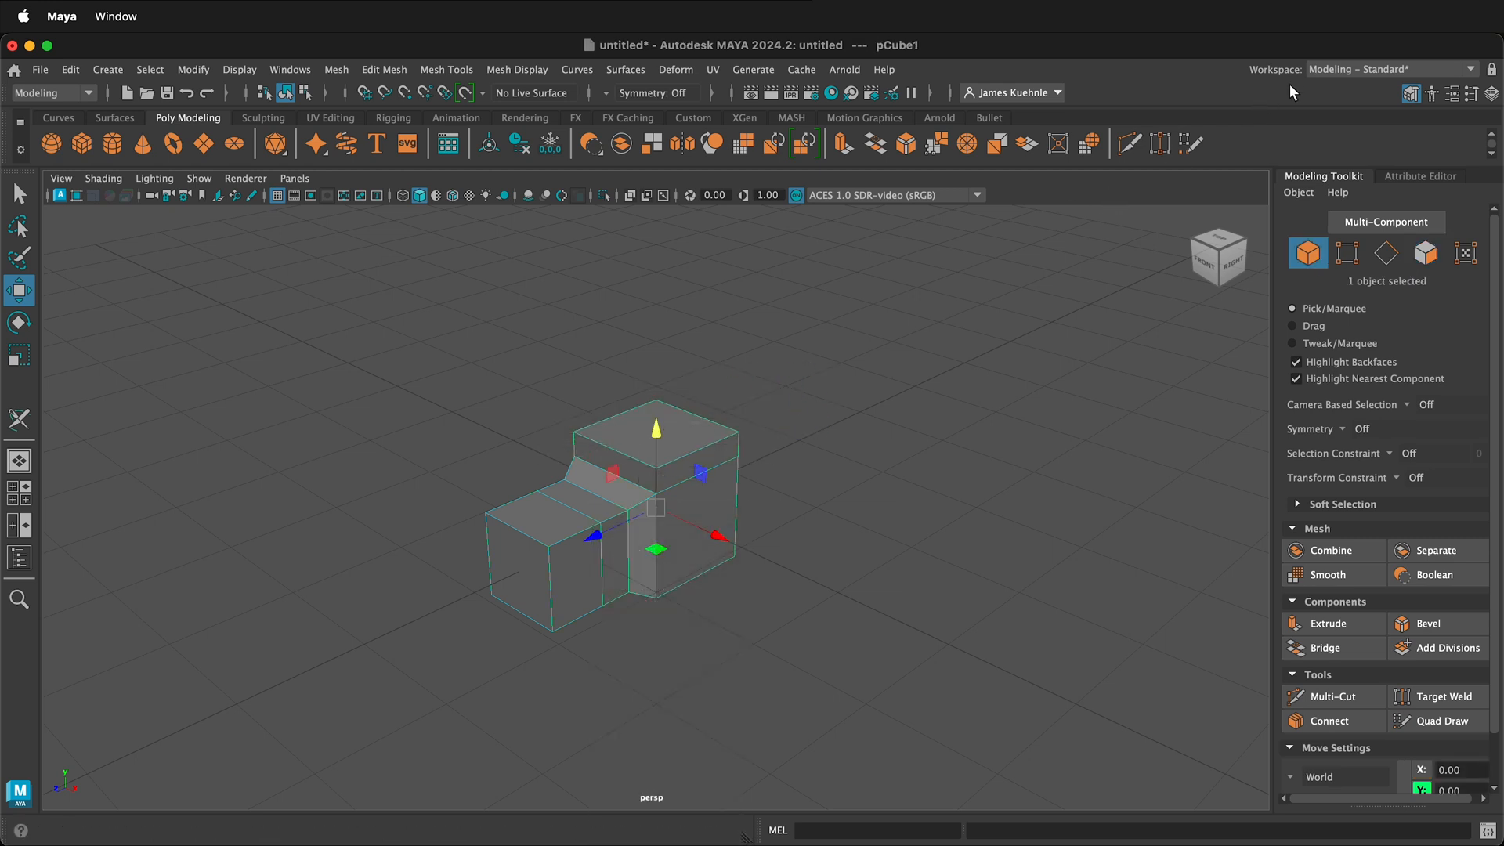
- Switch Maya to the UV Editing workspace
{"action": "left_click", "coordinate": [1341, 73]}
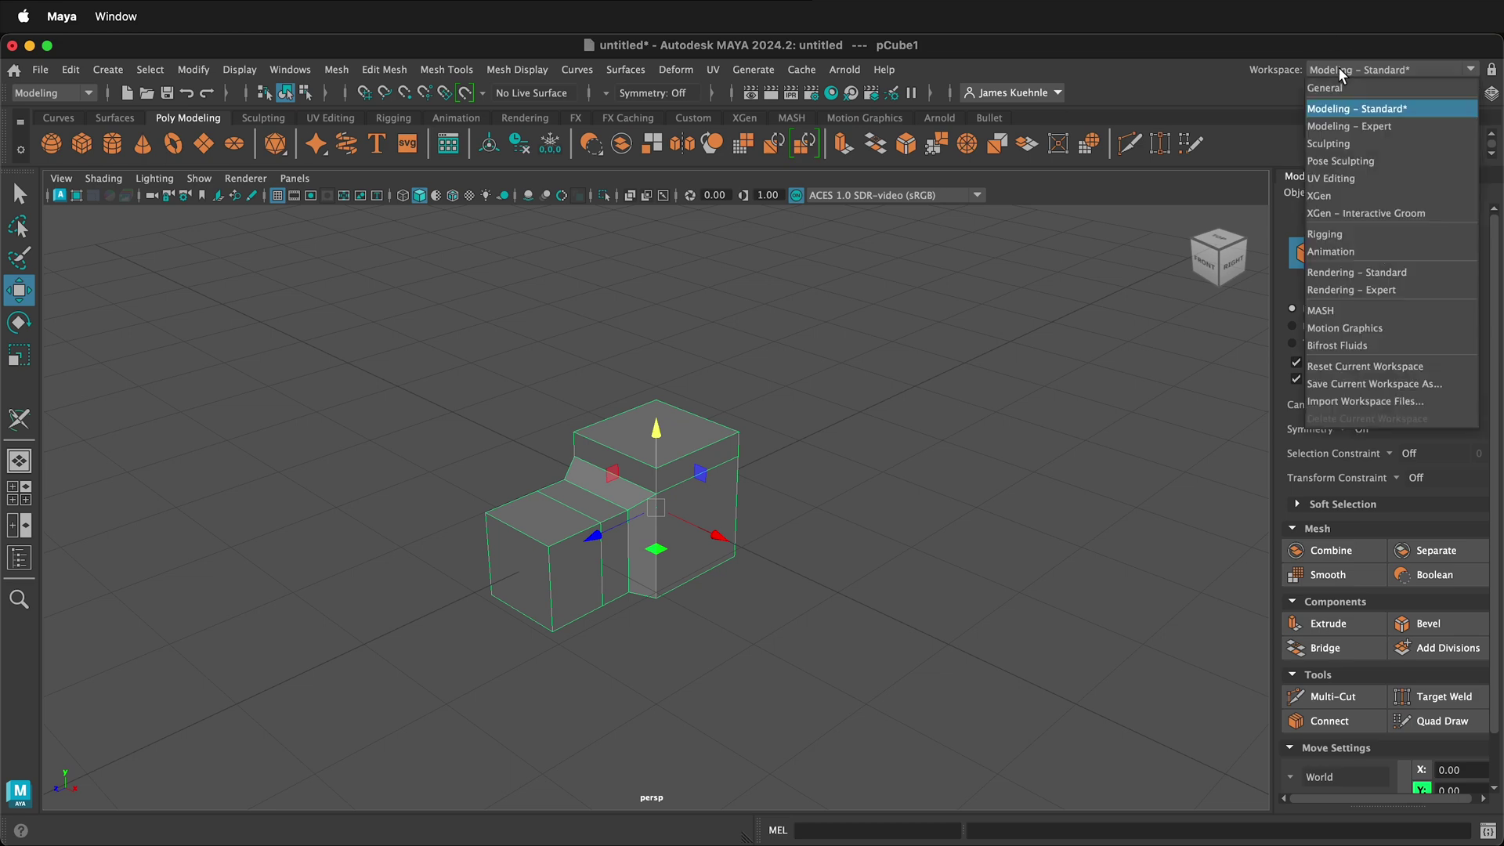
{"action": "left_click", "coordinate": [1331, 178]}
{"action": "scroll", "coordinate": [855, 330], "scroll_direction": "up", "scroll_amount": 1}
{"action": "scroll", "coordinate": [855, 327], "scroll_direction": "up", "scroll_amount": 2}
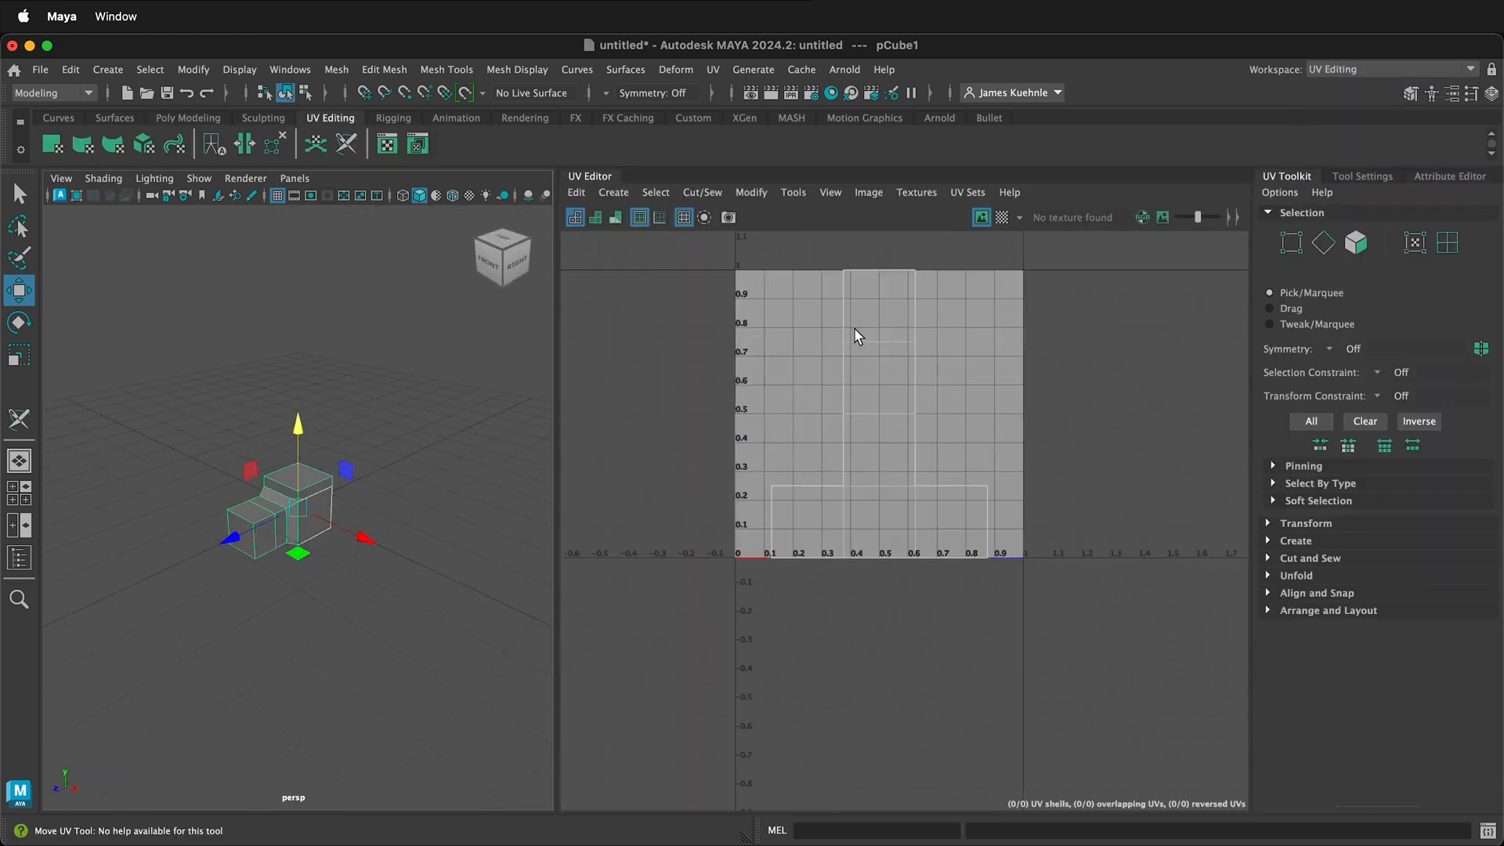
{"action": "scroll", "coordinate": [869, 344], "scroll_direction": "up", "scroll_amount": 2}
{"action": "scroll", "coordinate": [870, 345], "scroll_direction": "up", "scroll_amount": 2}
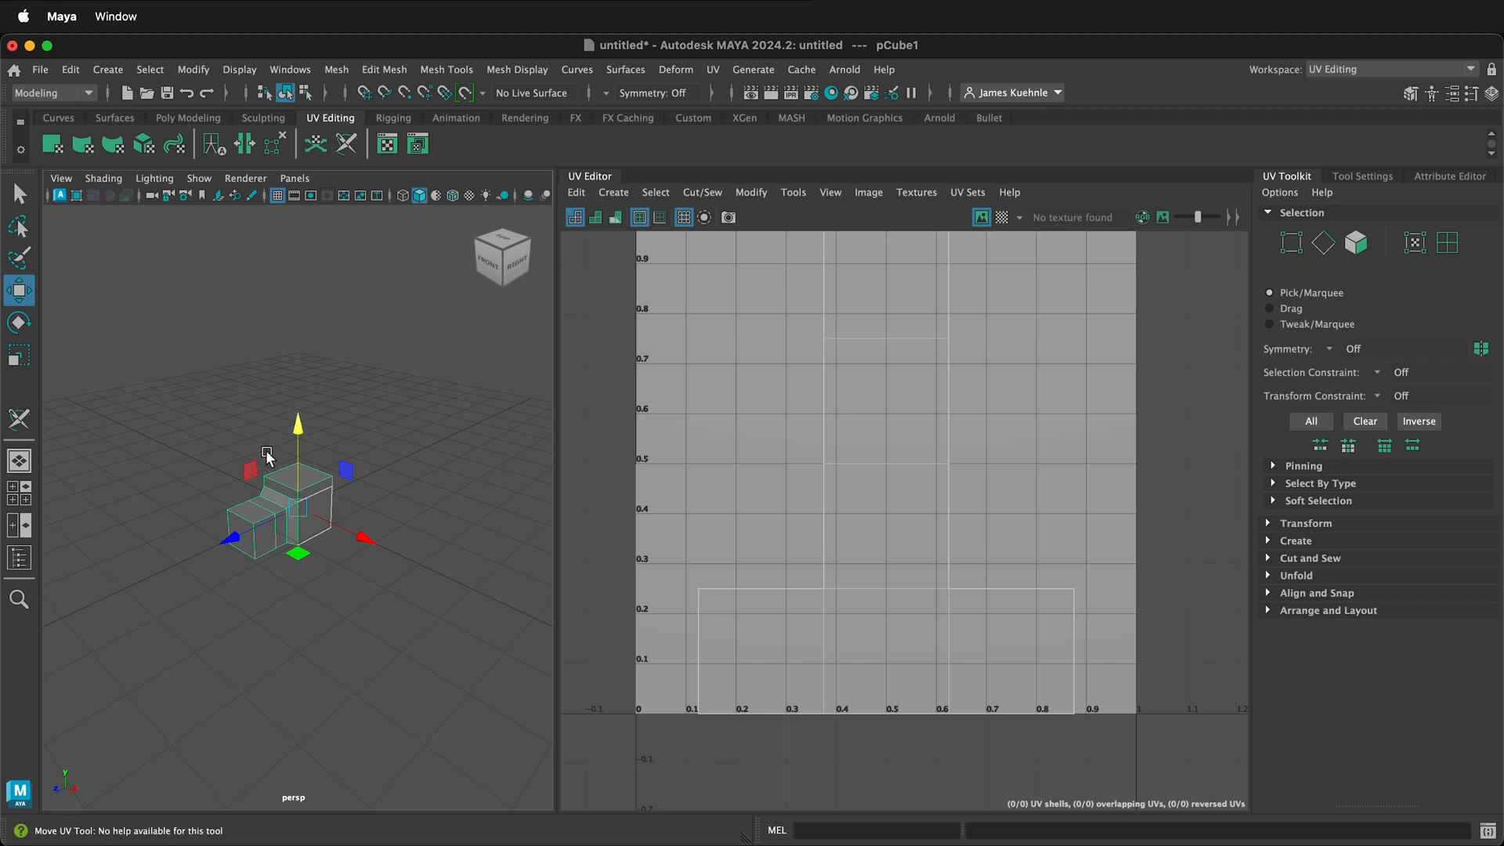
{"action": "scroll", "coordinate": [216, 488], "scroll_direction": "up", "scroll_amount": 3}
{"action": "scroll", "coordinate": [217, 485], "scroll_direction": "up", "scroll_amount": 2}
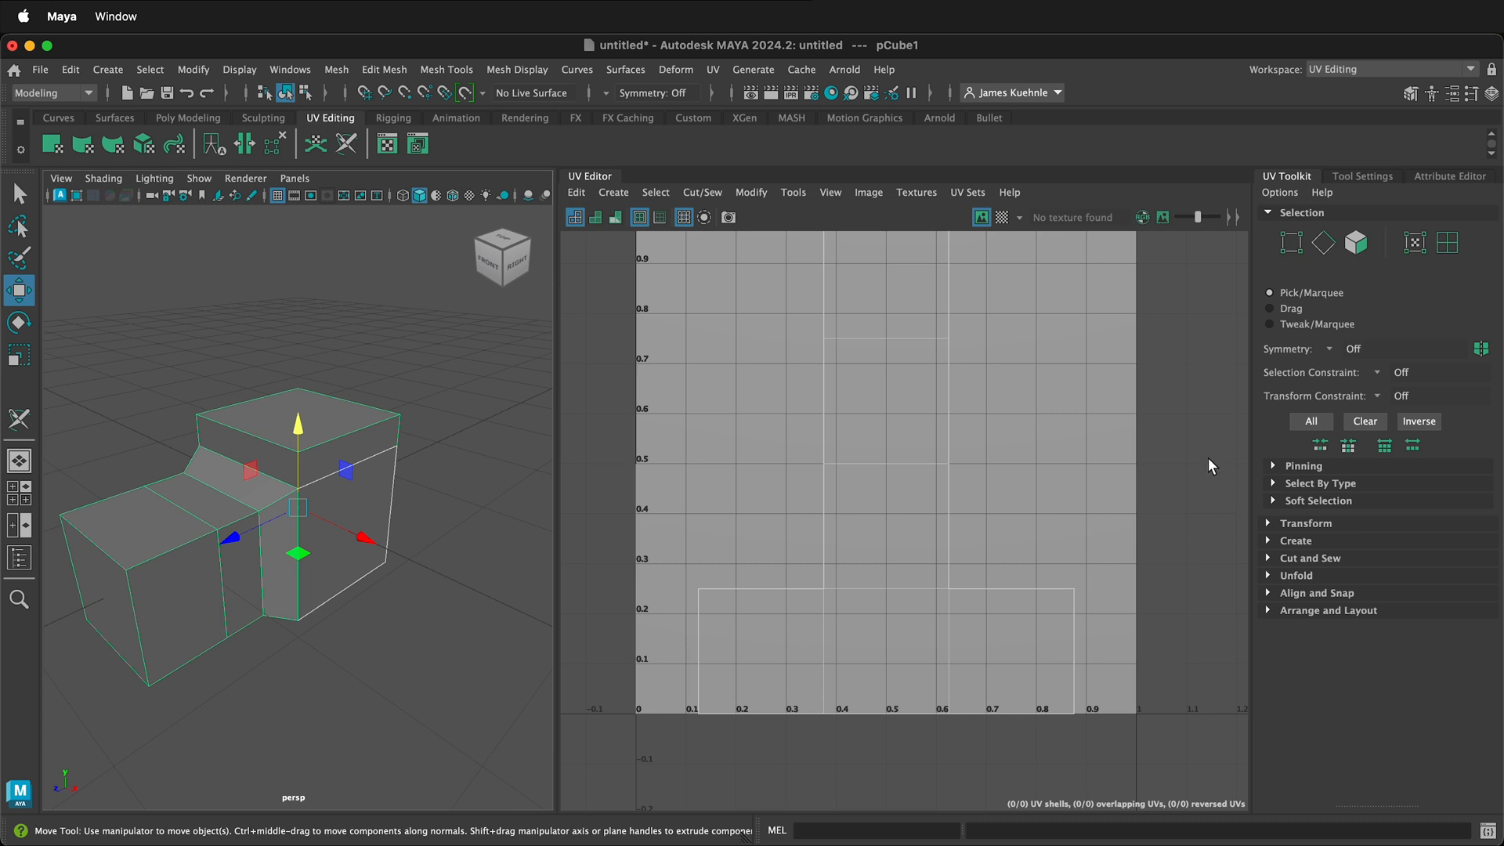
{"action": "scroll", "coordinate": [1209, 451], "scroll_direction": "down", "scroll_amount": 2}
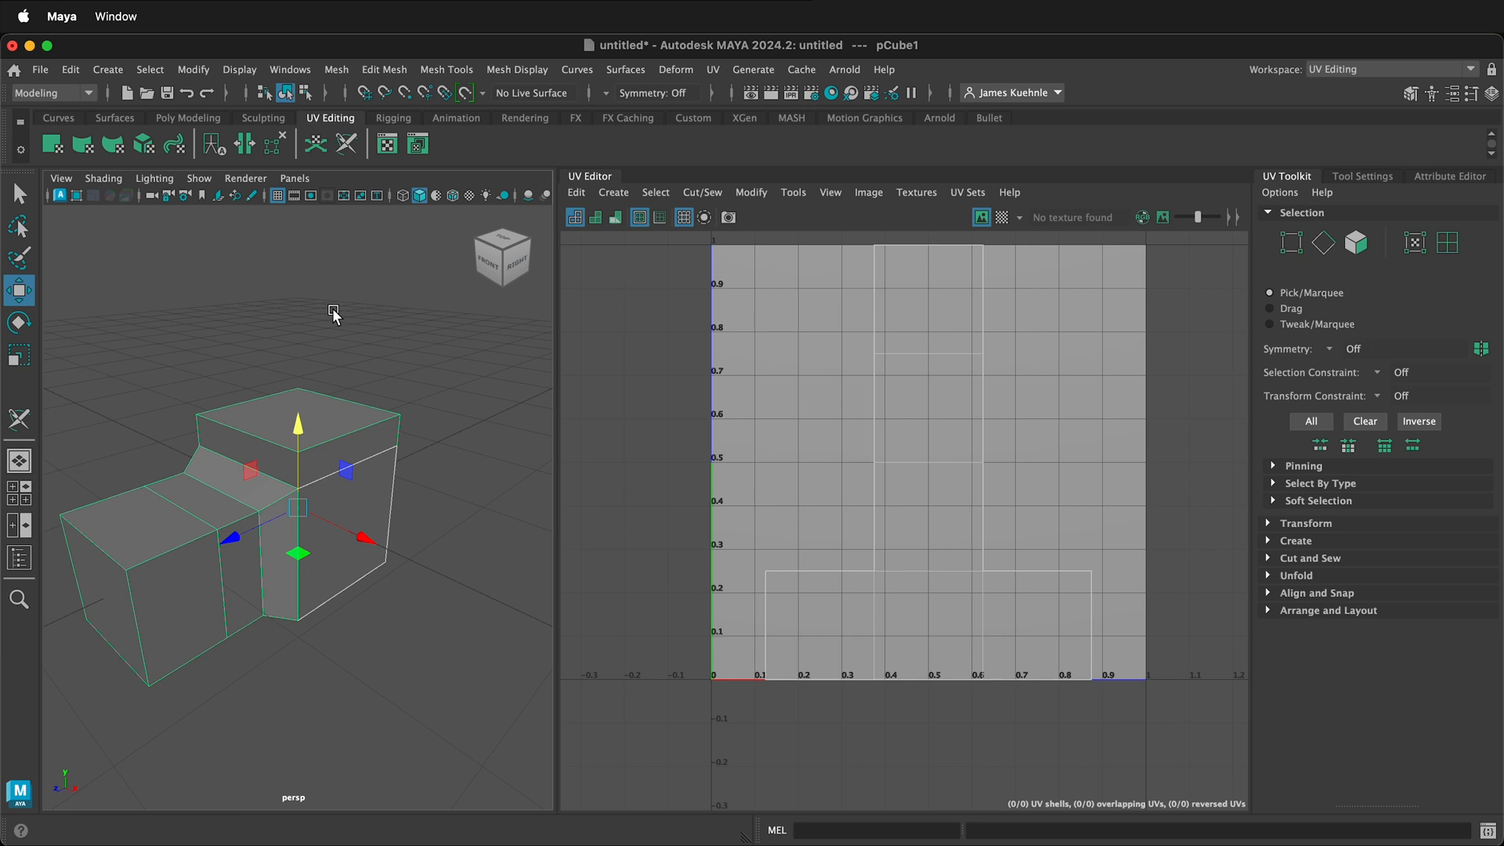
- Select all faces and apply Create > Automatic, giving eight UV shells in the 0–1 square
{"action": "right_click_drag", "start_coordinate": [265, 294], "coordinate": [263, 340]}
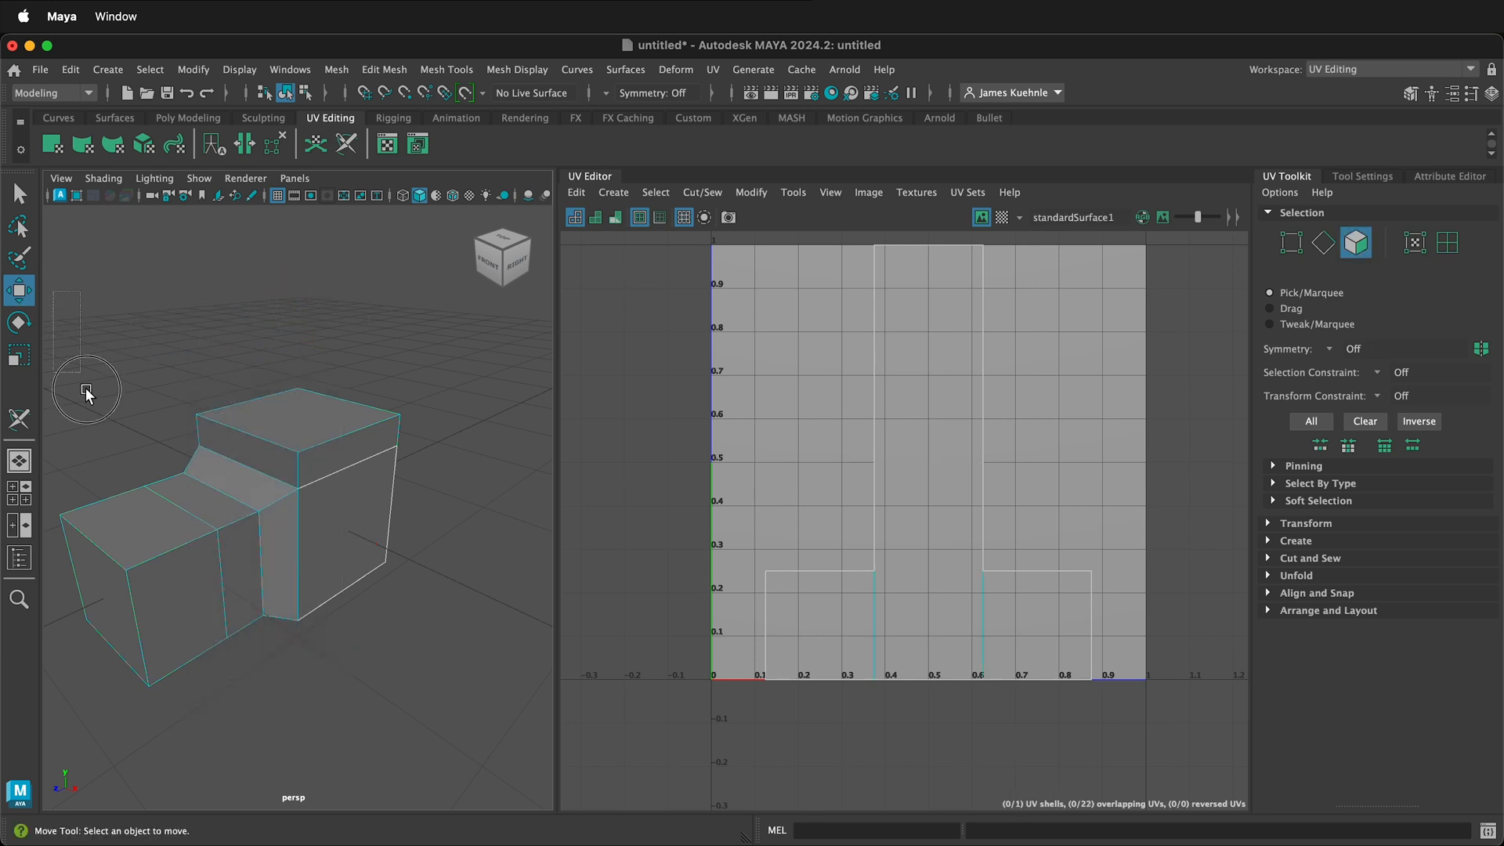
{"action": "left_click_drag", "start_coordinate": [52, 368], "coordinate": [471, 713]}
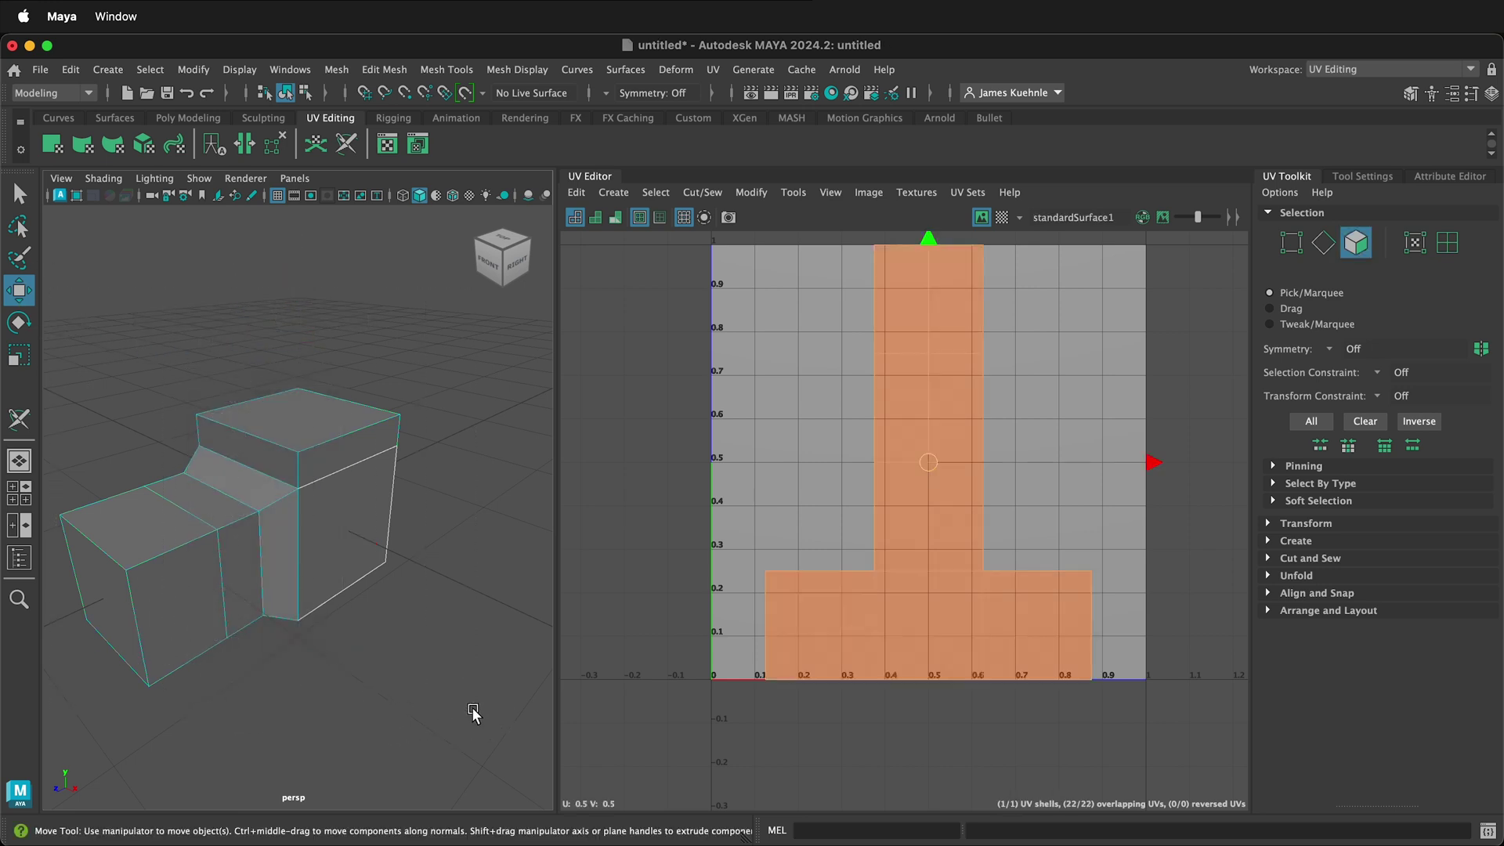
{"action": "left_click", "coordinate": [613, 192]}
{"action": "left_click", "coordinate": [629, 261]}
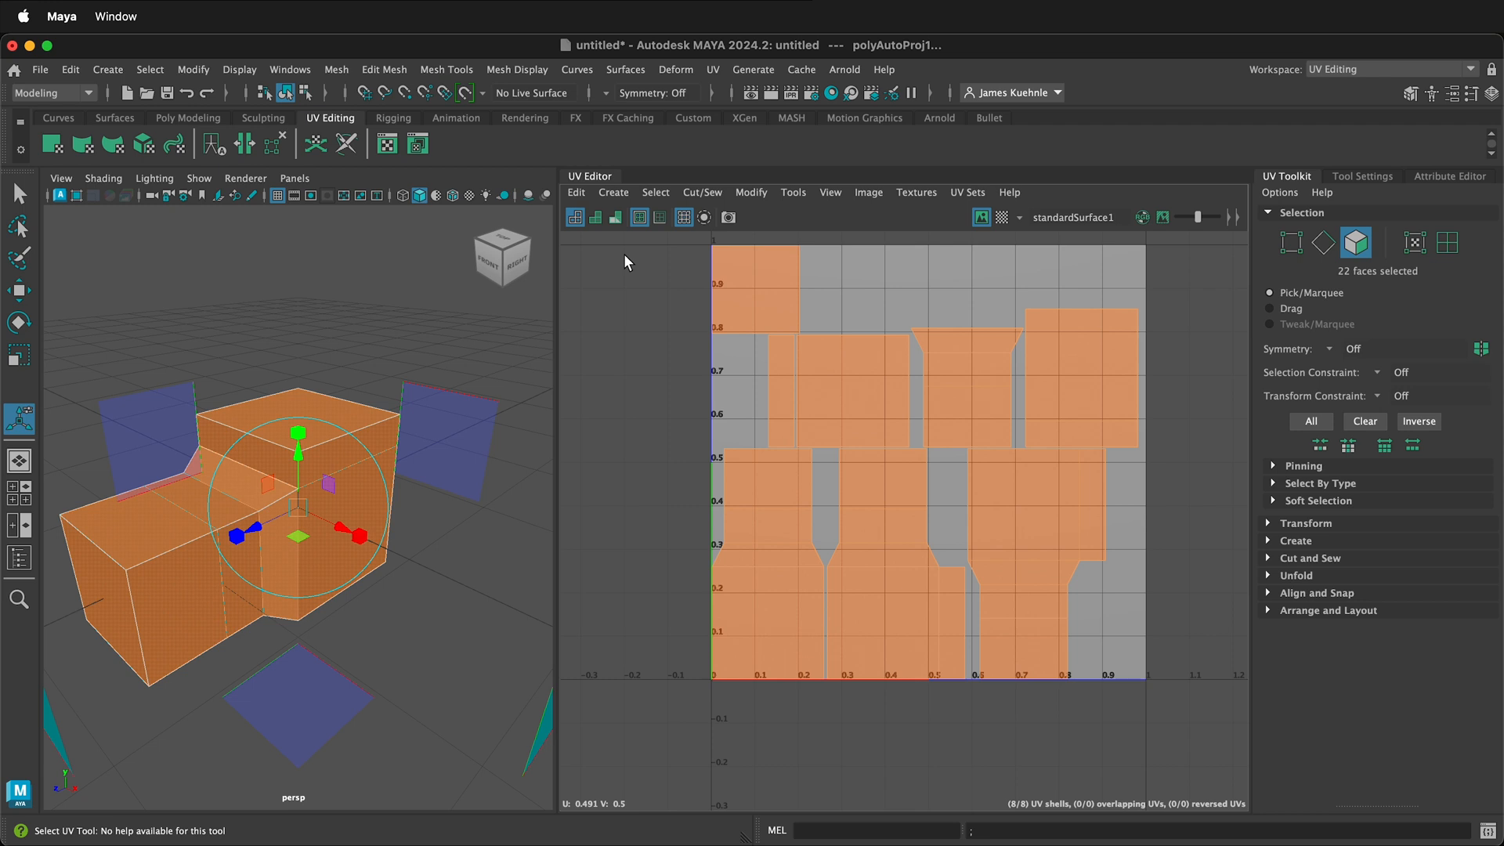
{"action": "left_click", "coordinate": [611, 322]}
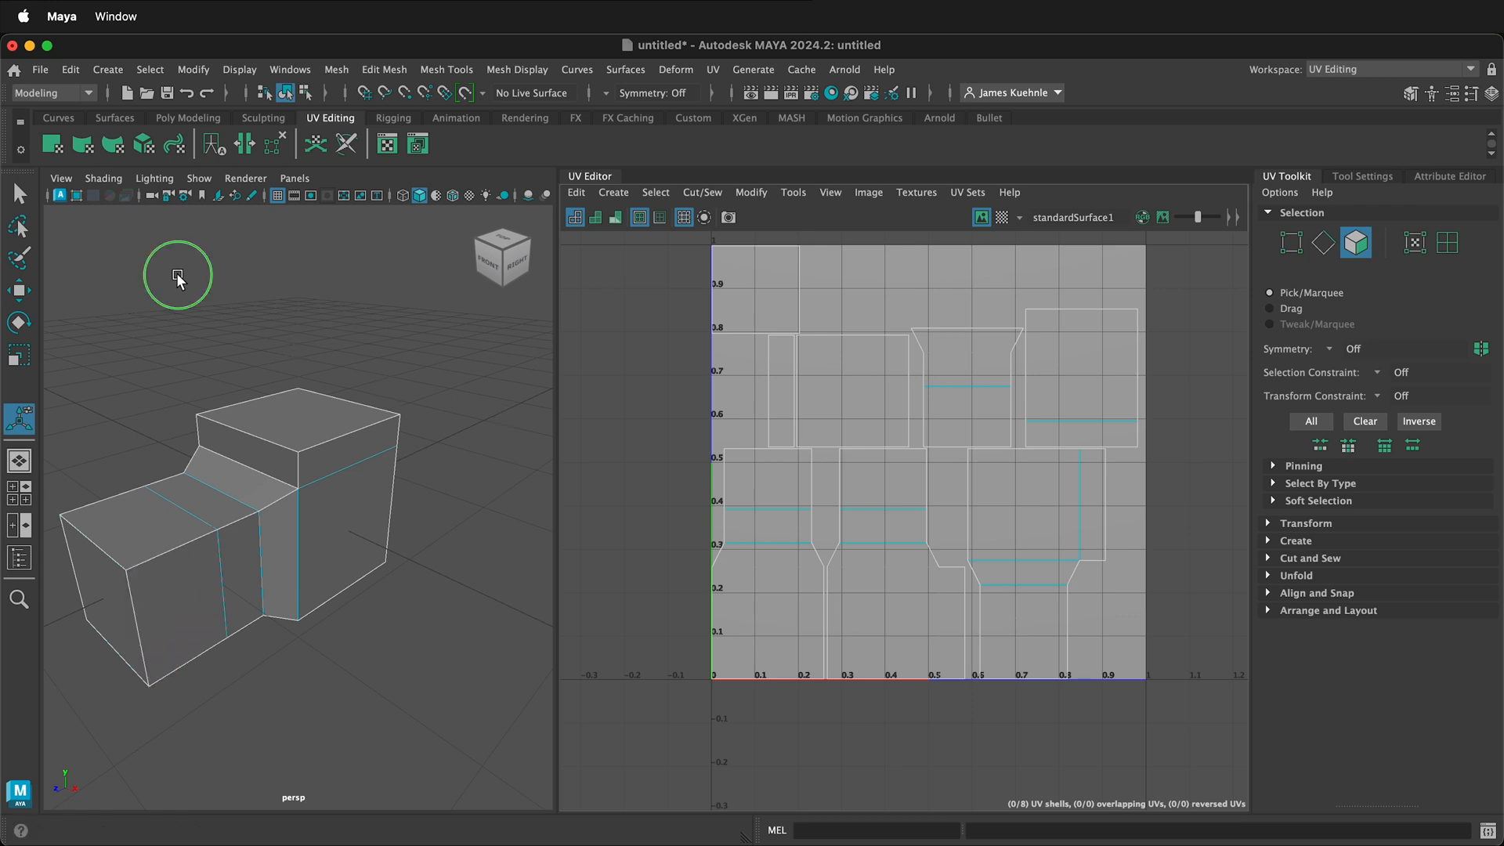
- Project all 22 faces camera-based into one shell and cut Auto Seams along its edges
{"action": "right_click", "coordinate": [178, 277]}
{"action": "key", "text": "q"}
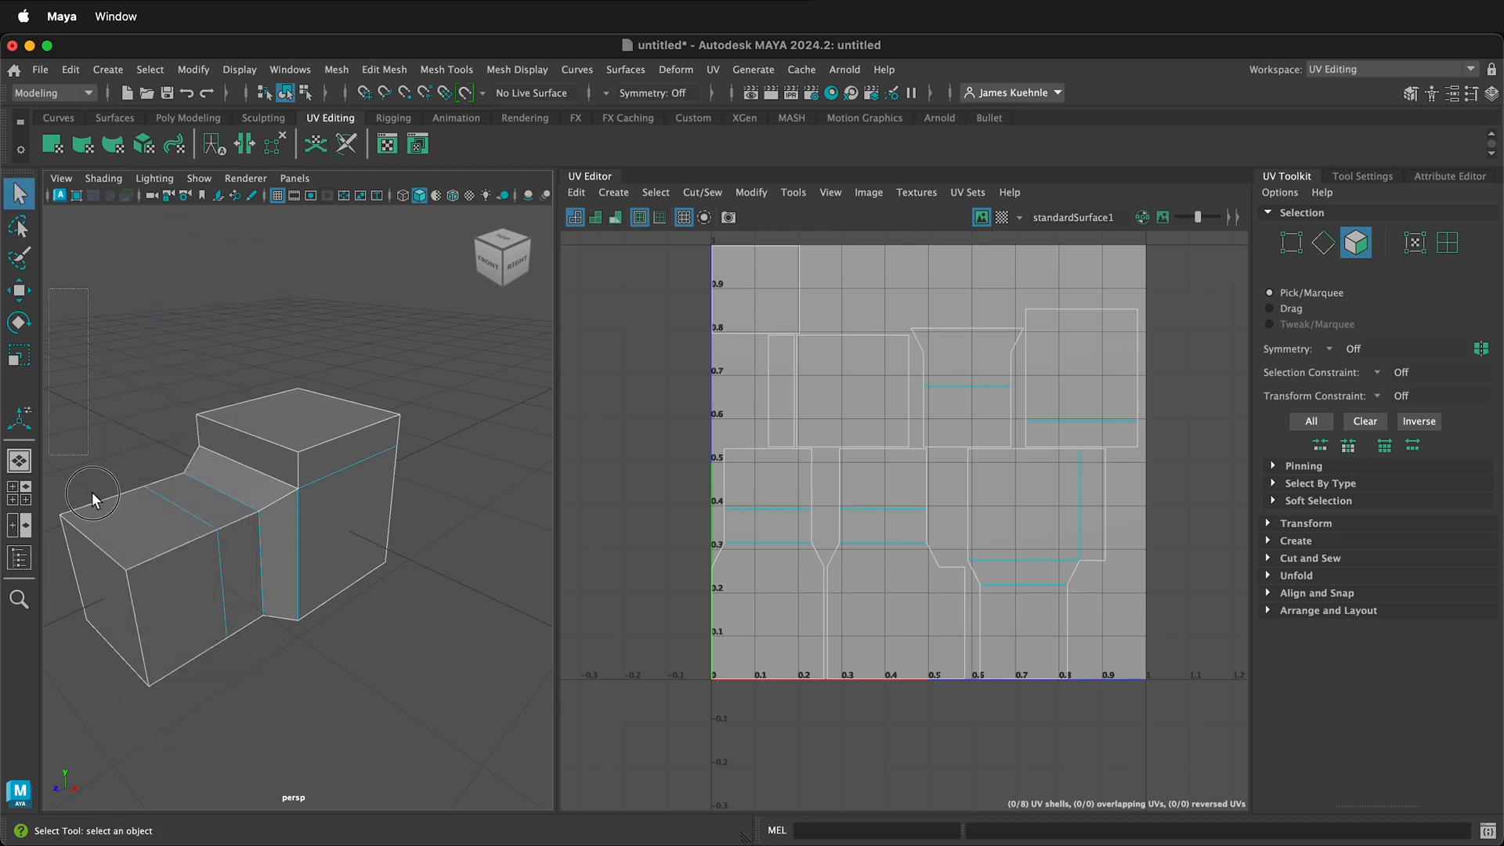
{"action": "left_click_drag", "start_coordinate": [92, 499], "coordinate": [475, 746]}
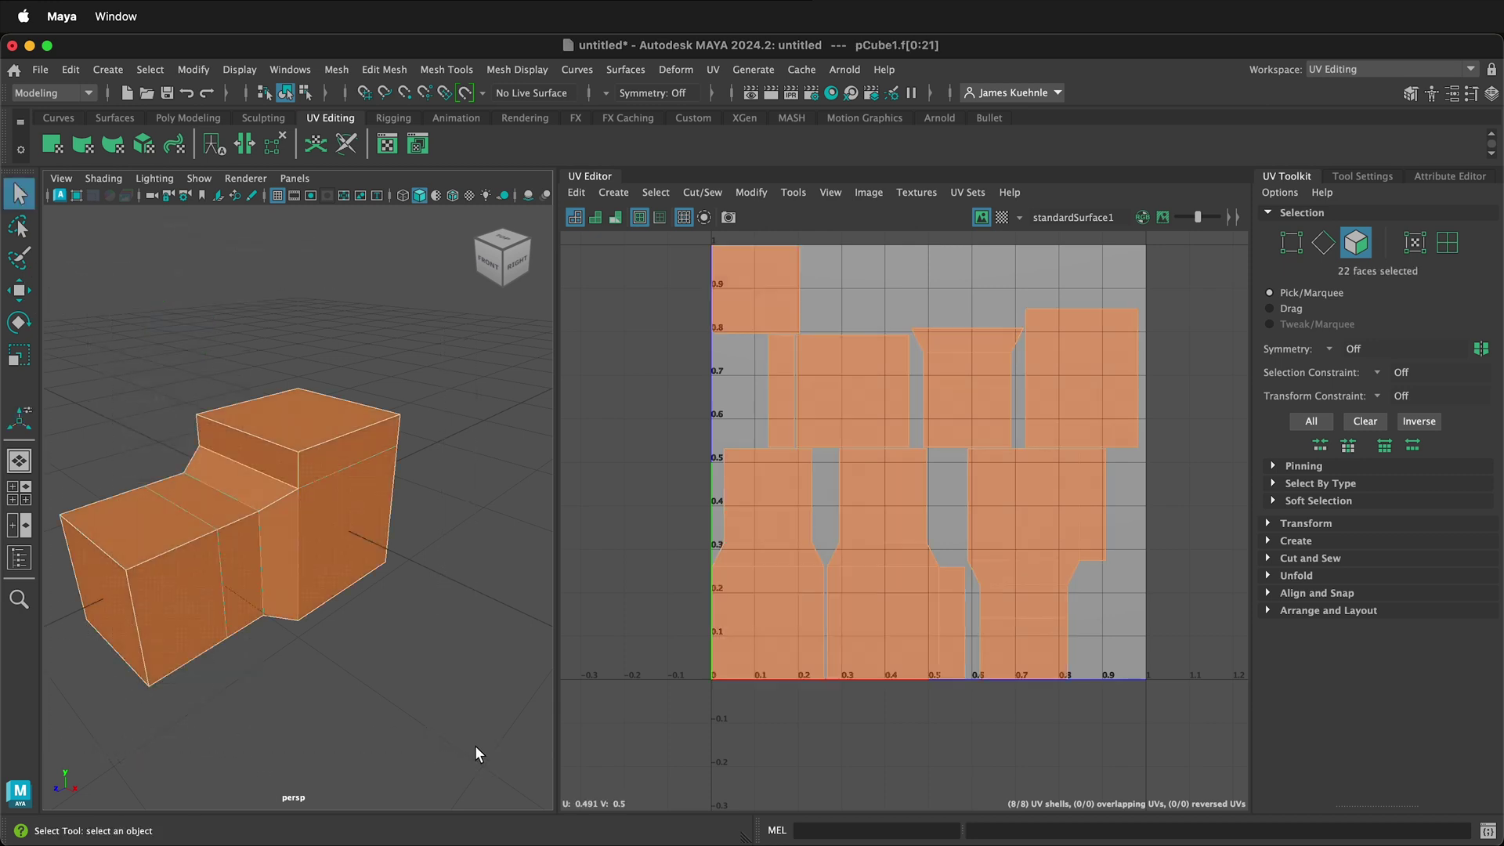
{"action": "left_click", "coordinate": [612, 191]}
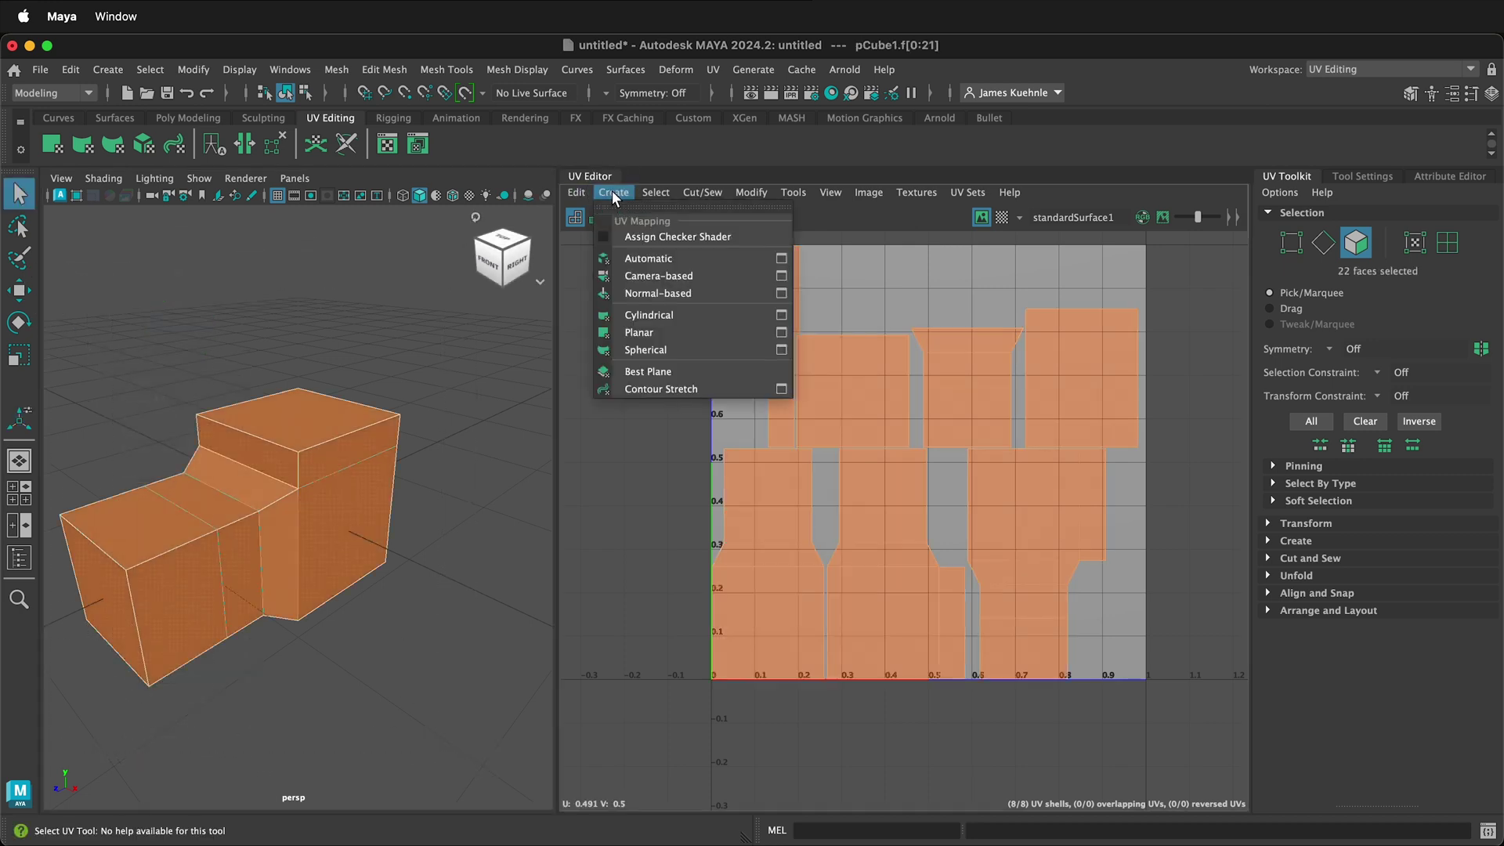
{"action": "left_click", "coordinate": [656, 277]}
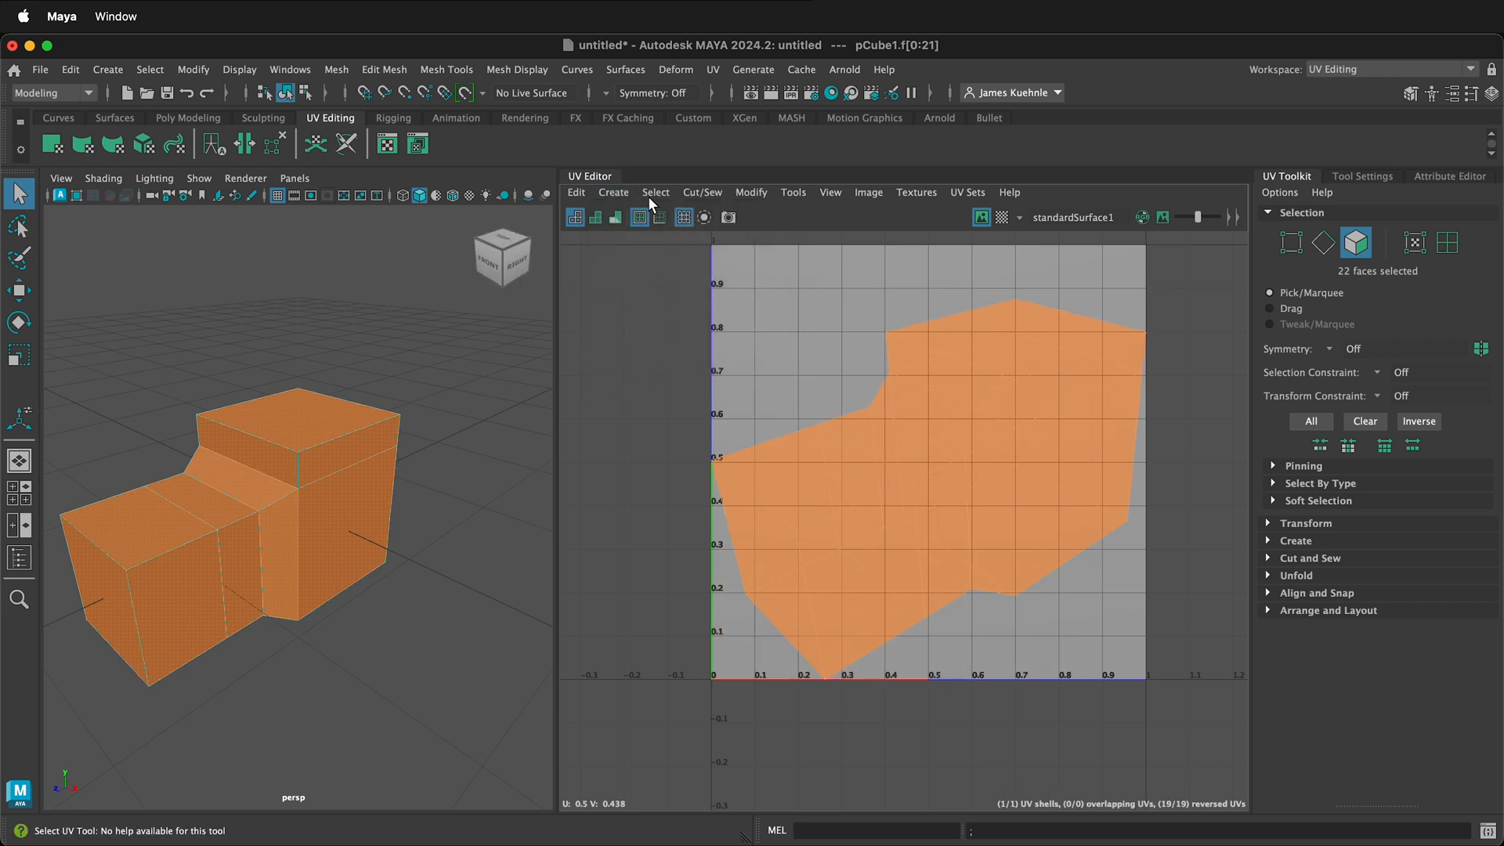
{"action": "left_click", "coordinate": [693, 192]}
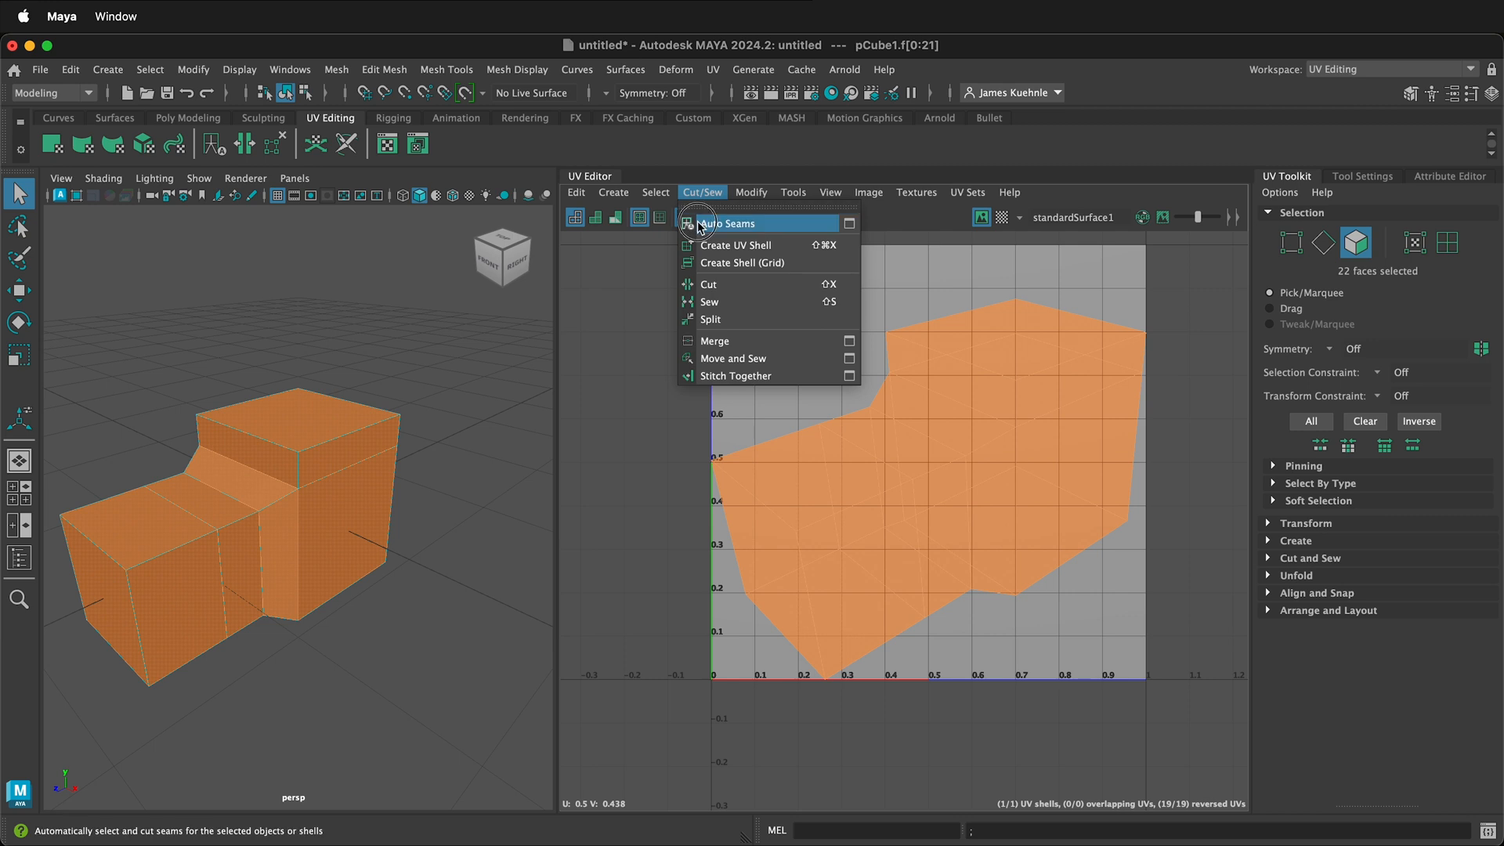
{"action": "left_click", "coordinate": [699, 217]}
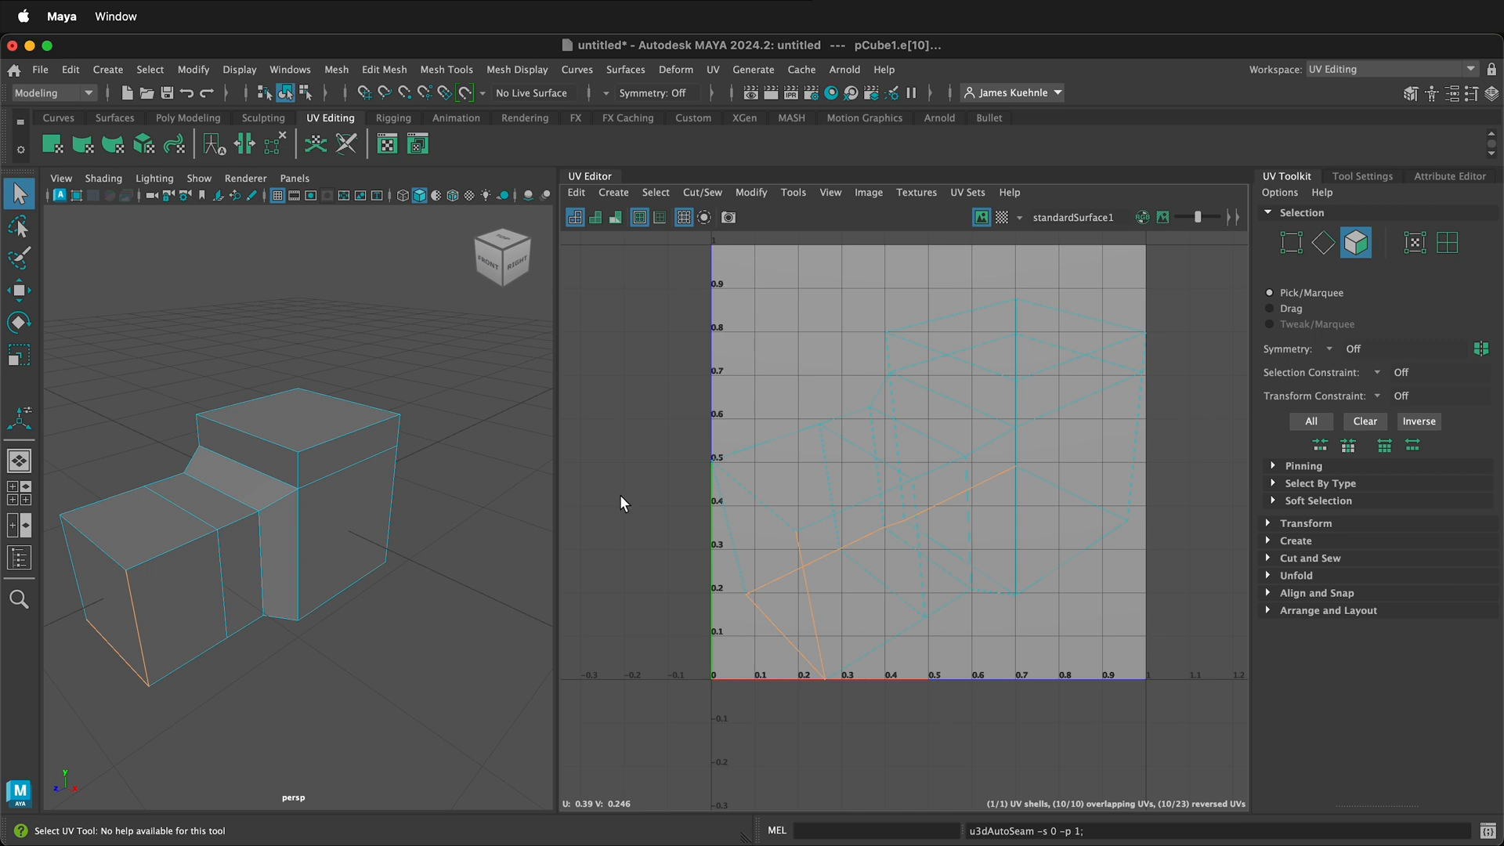
- Unfold all 22 faces' UV shell flat with Modify > Unfold, then deselect
{"action": "left_click_drag", "start_coordinate": [49, 291], "coordinate": [460, 732]}
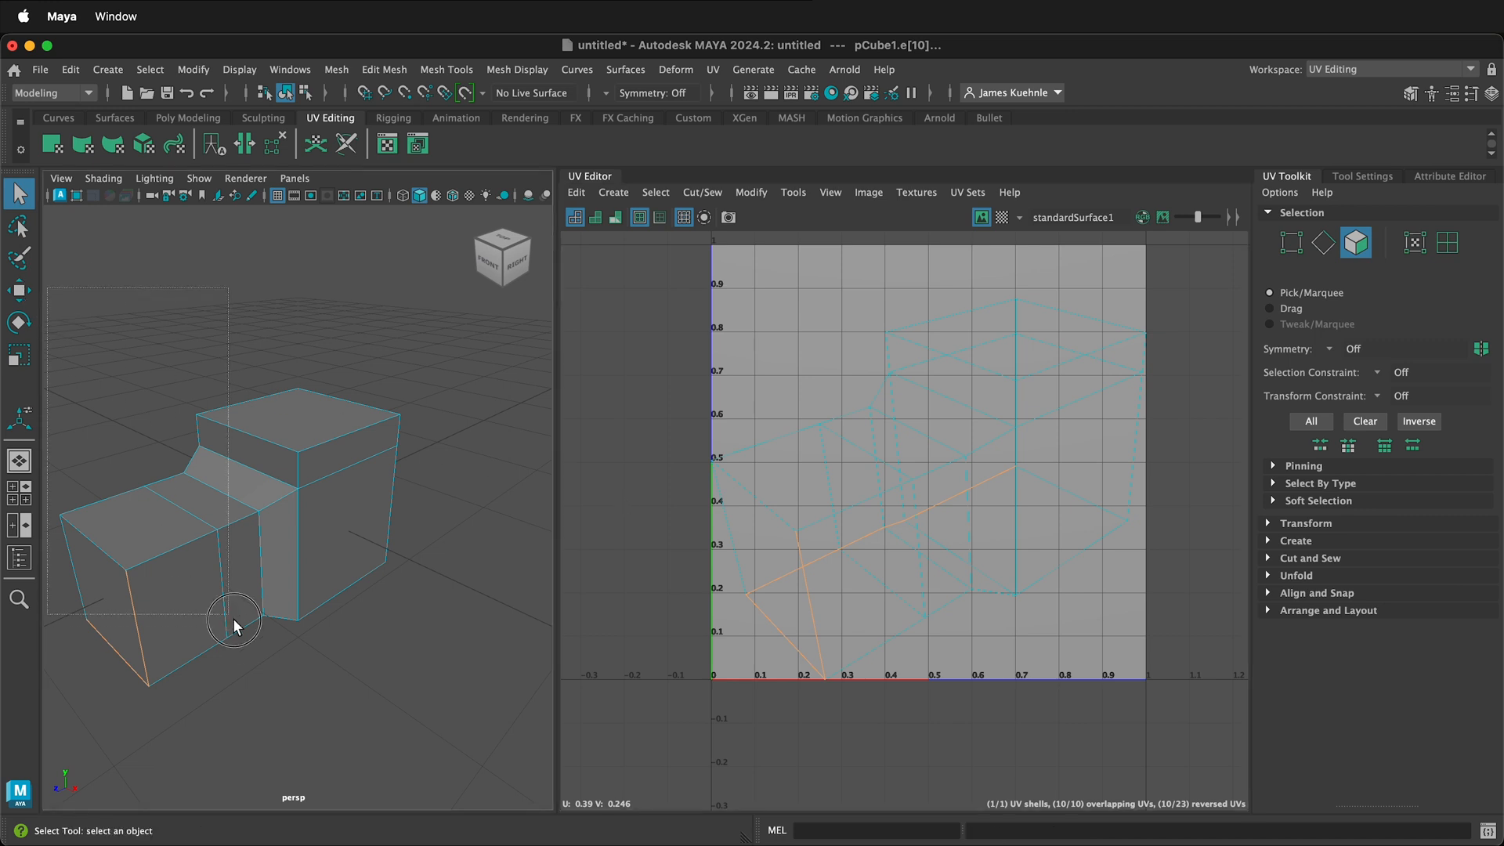
{"action": "left_click", "coordinate": [749, 193]}
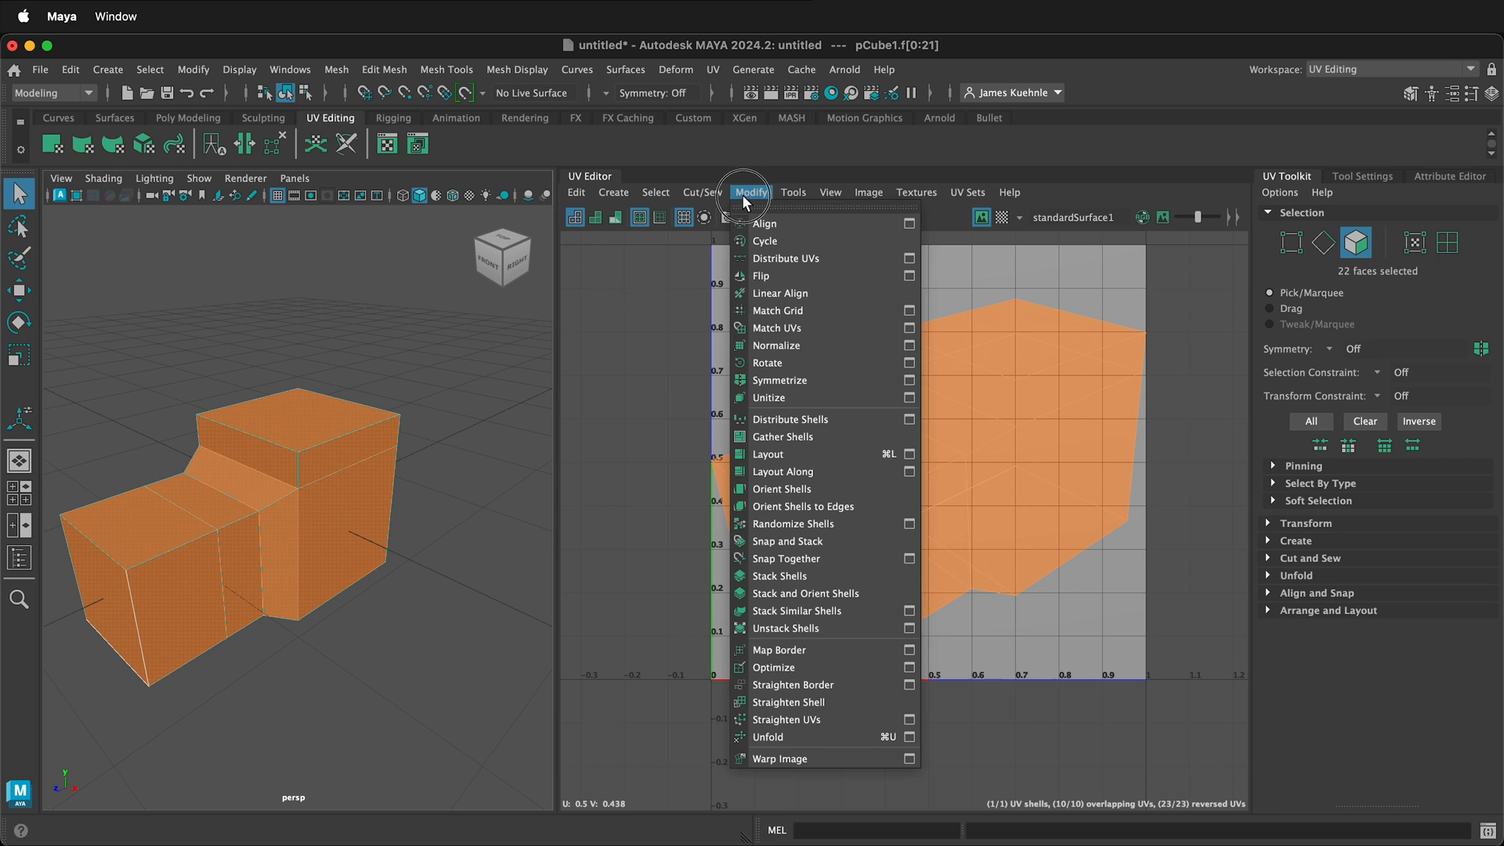
{"action": "left_click", "coordinate": [781, 736]}
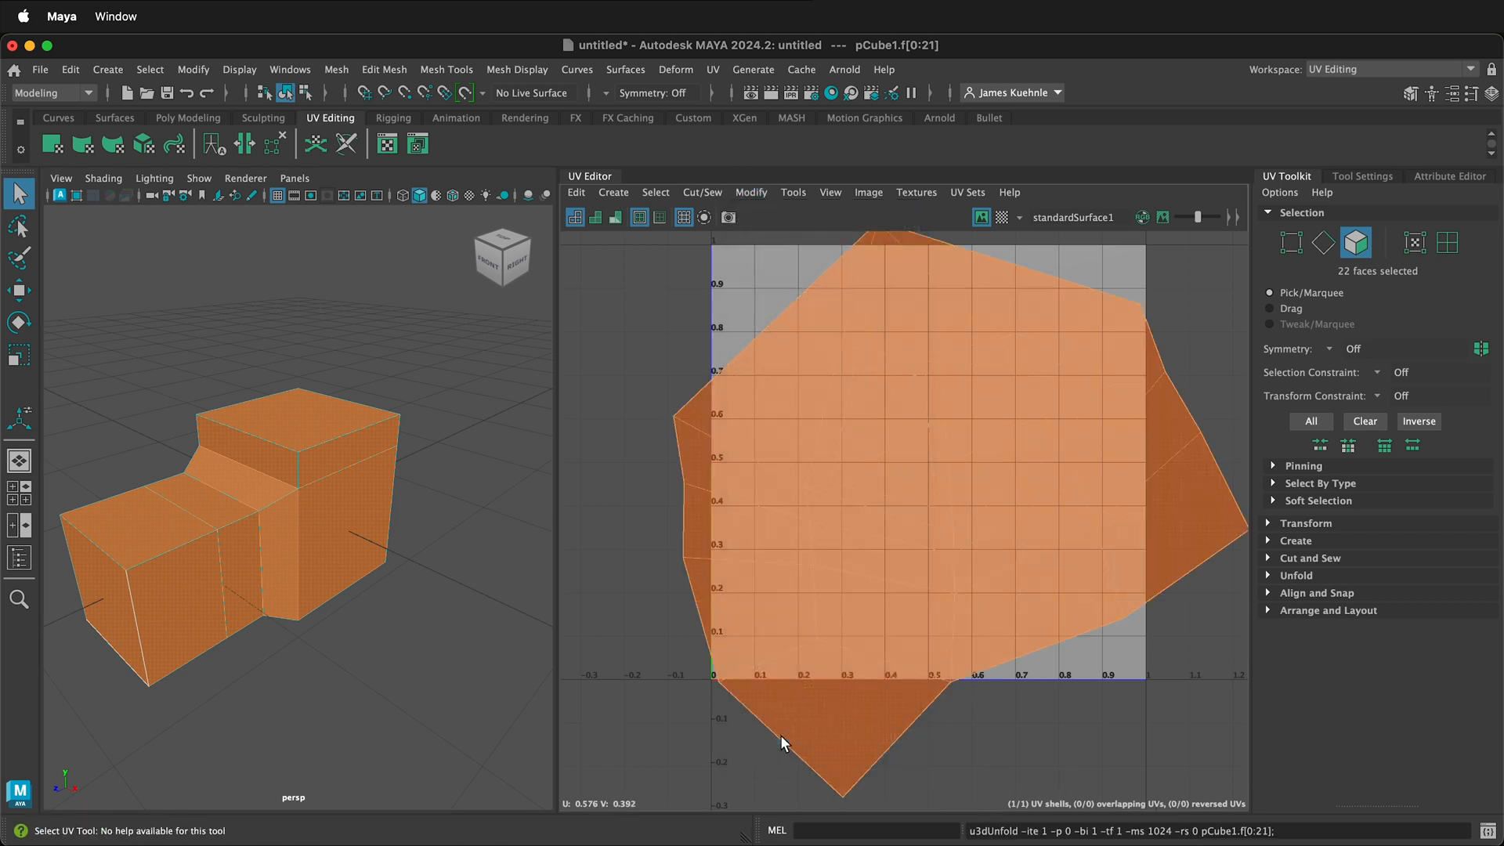
{"action": "left_click", "coordinate": [644, 493]}
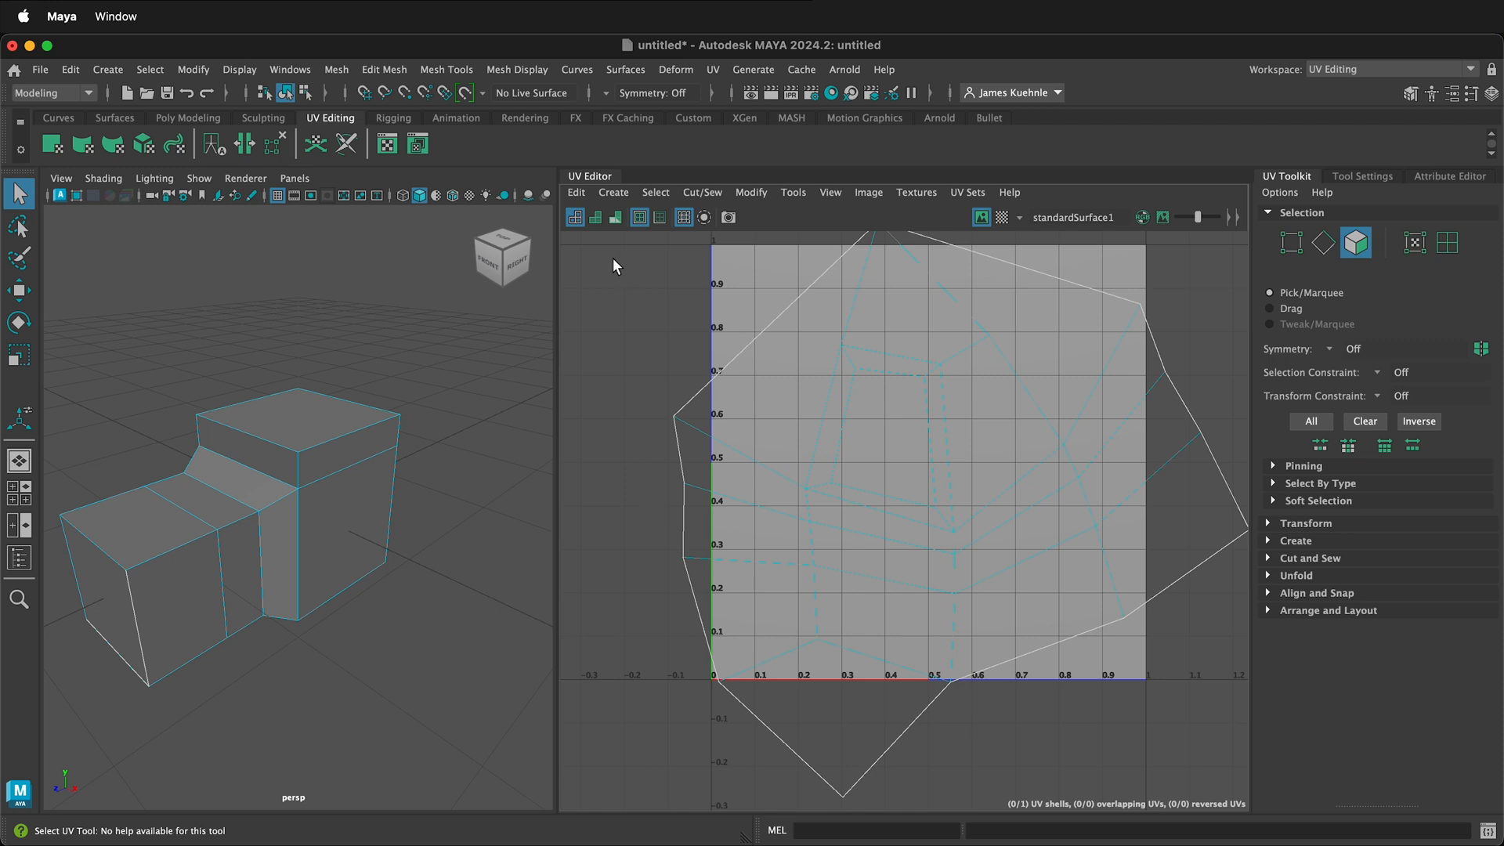
- Run Modify > Layout on all faces so the unfolded shell fits inside the 0–1 square
{"action": "left_click", "coordinate": [748, 195]}
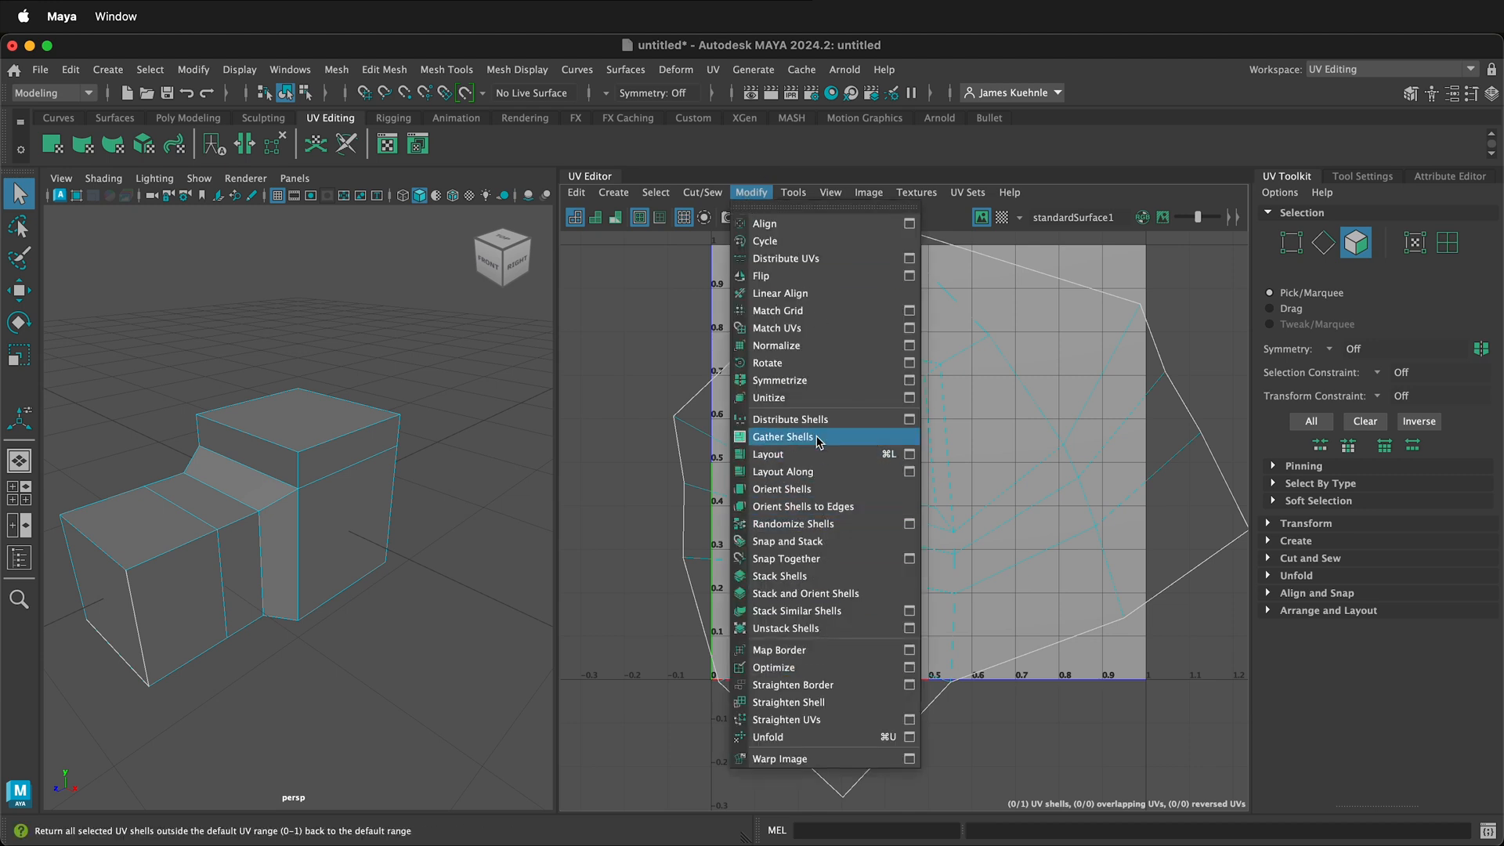
{"action": "left_click", "coordinate": [812, 453]}
{"action": "left_click_drag", "start_coordinate": [56, 279], "coordinate": [461, 712]}
{"action": "left_click", "coordinate": [749, 194]}
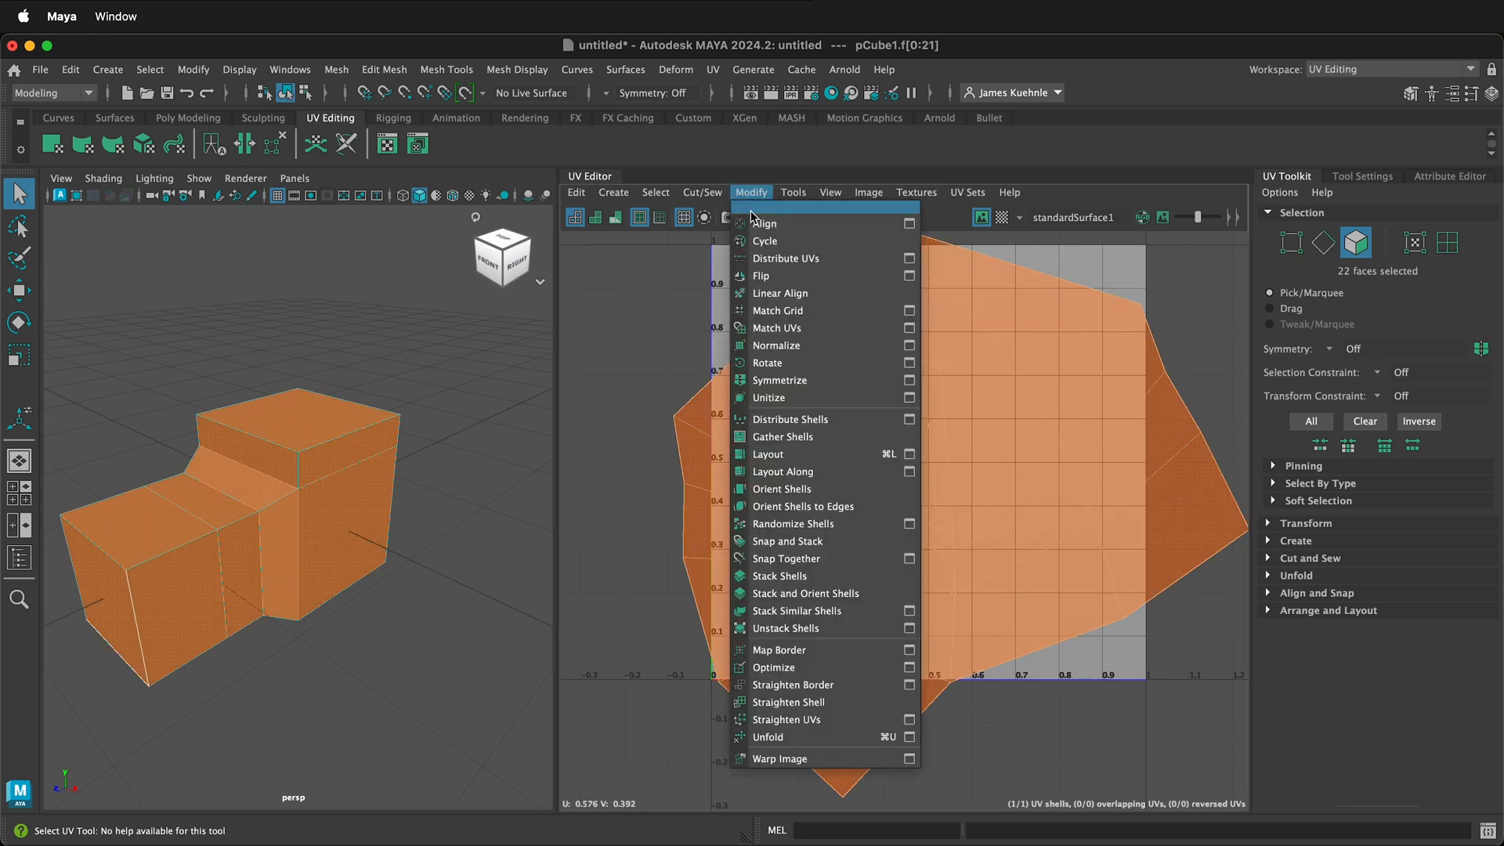
{"action": "left_click", "coordinate": [804, 455]}
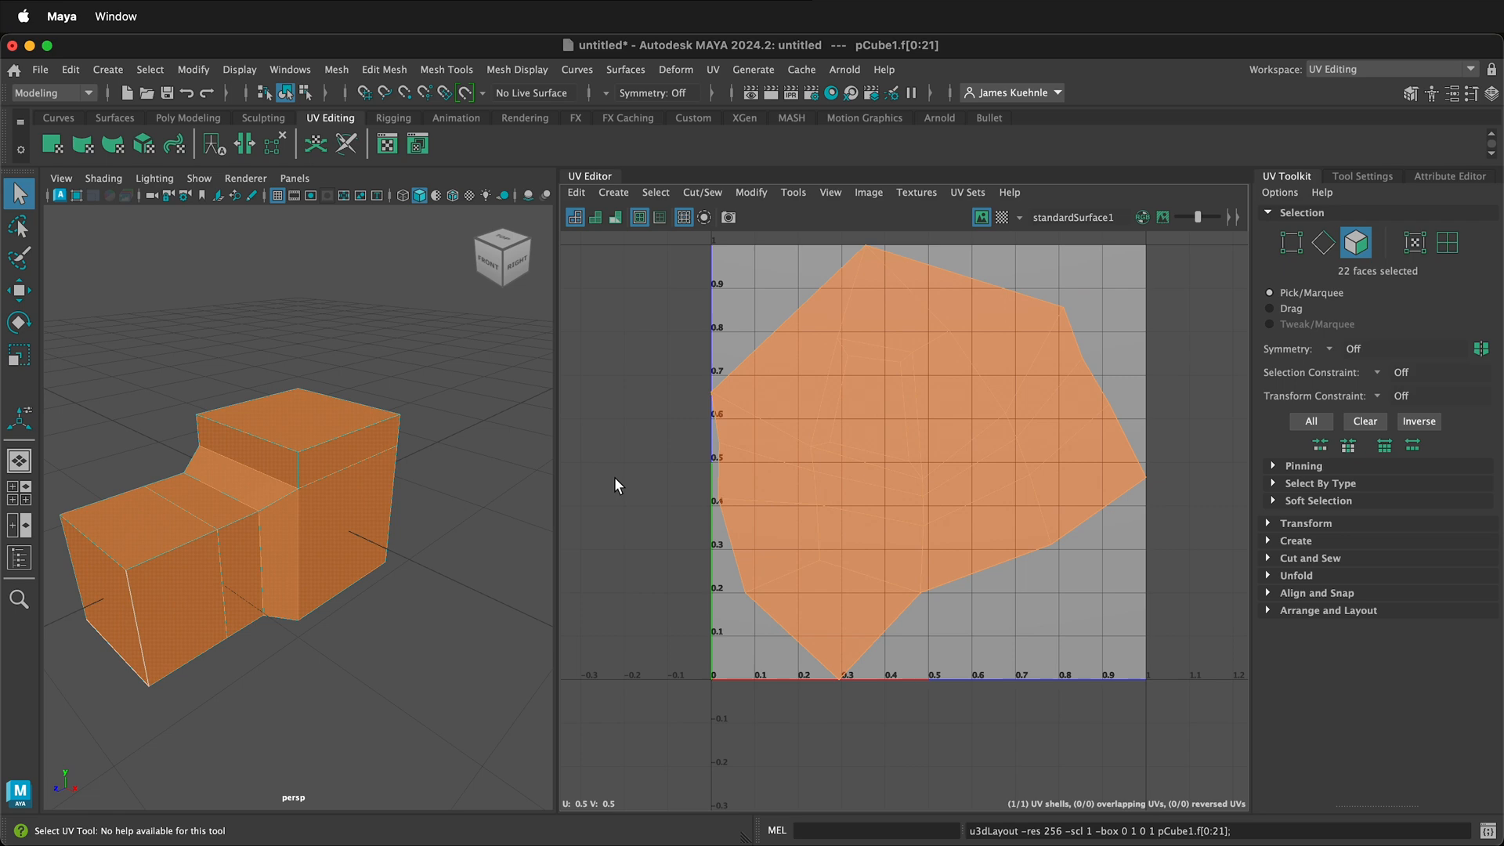
{"action": "left_click", "coordinate": [613, 479]}
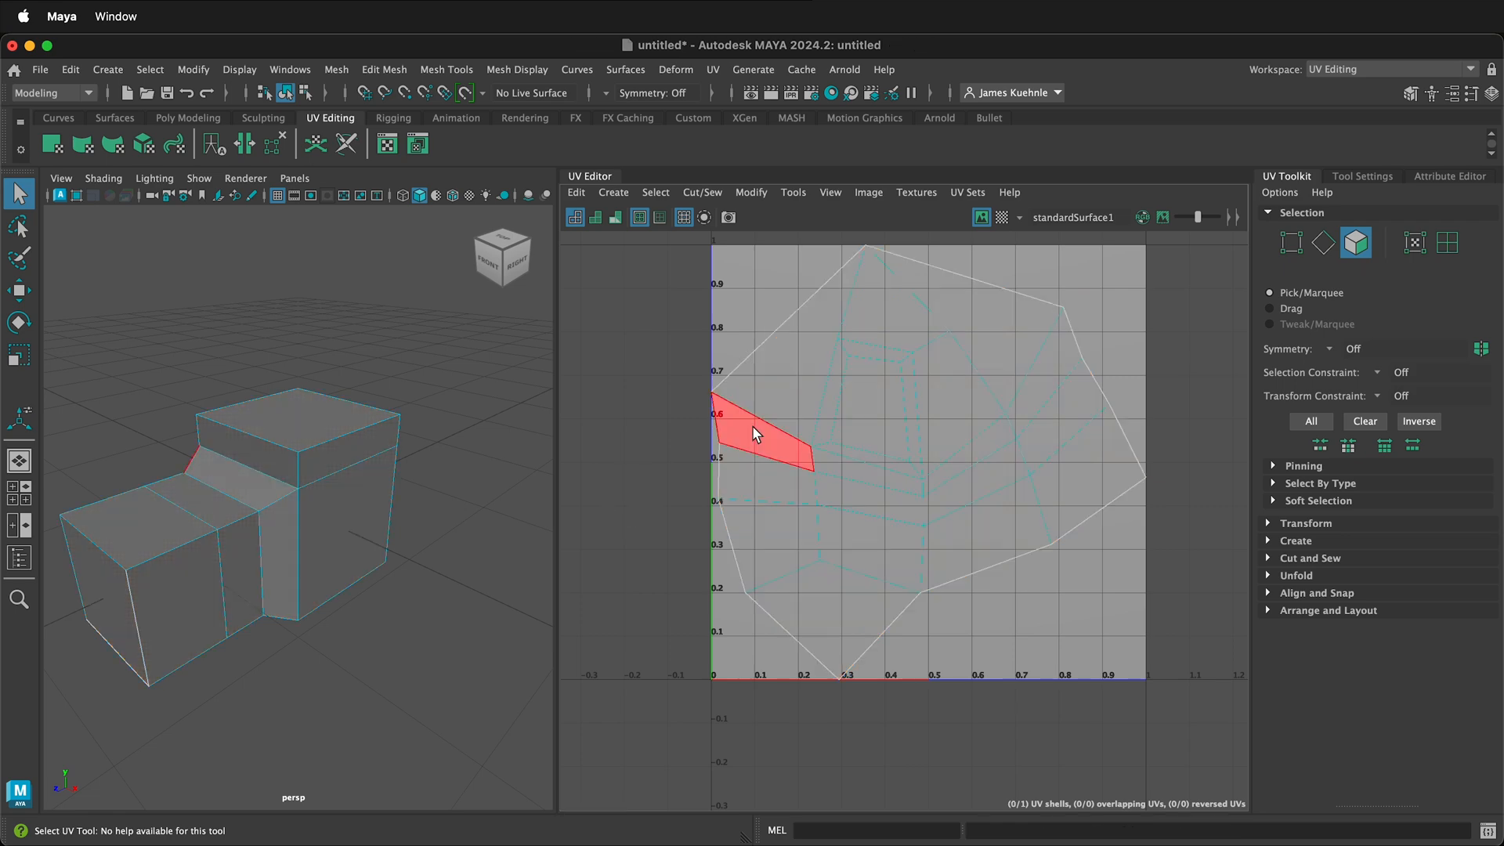
{"action": "left_click", "coordinate": [1003, 216]}
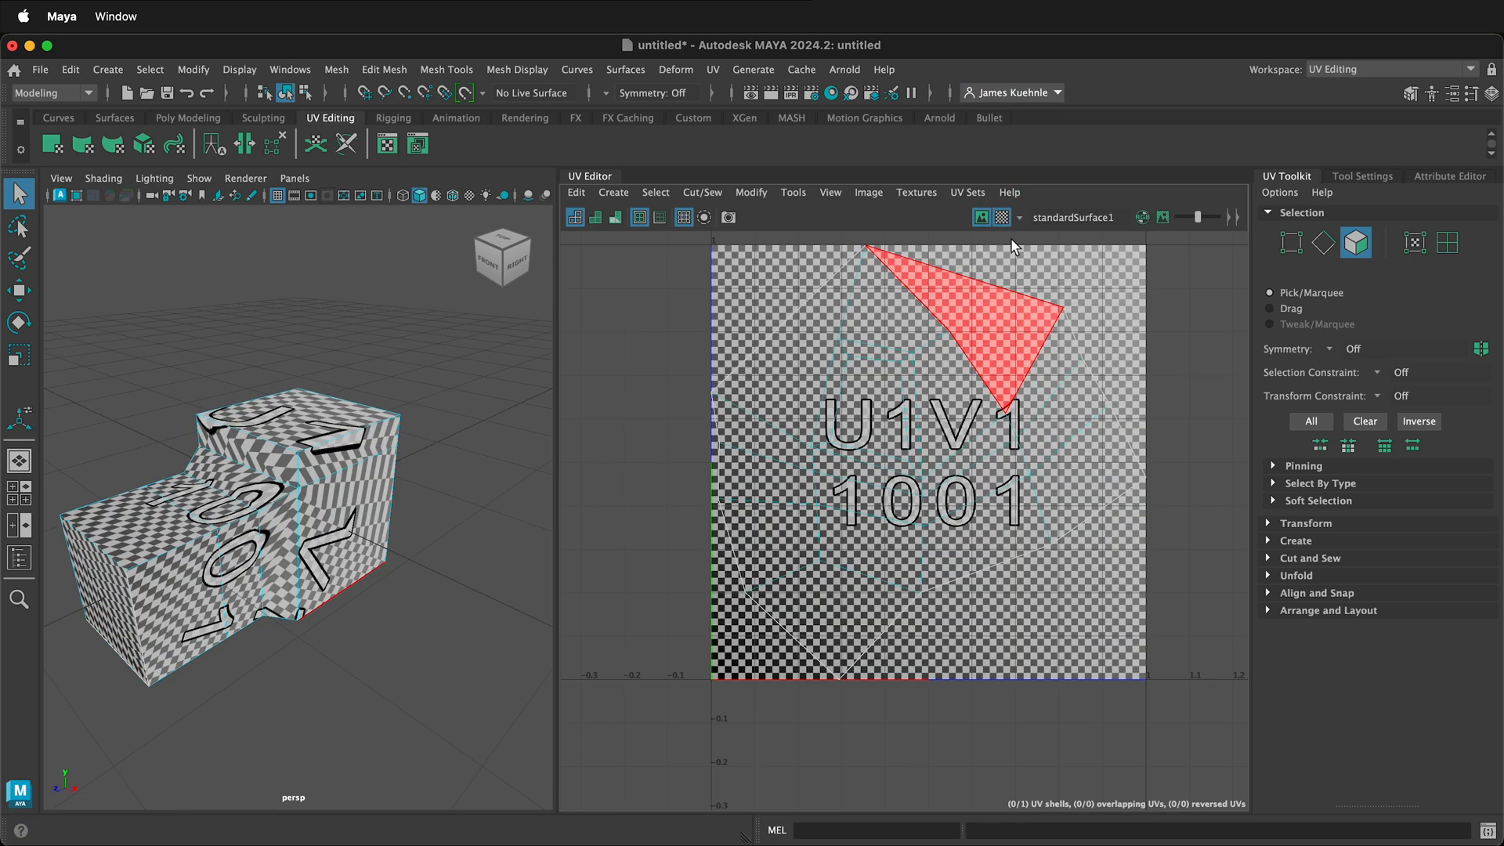
{"action": "scroll", "coordinate": [320, 502], "scroll_direction": "up", "scroll_amount": 5}
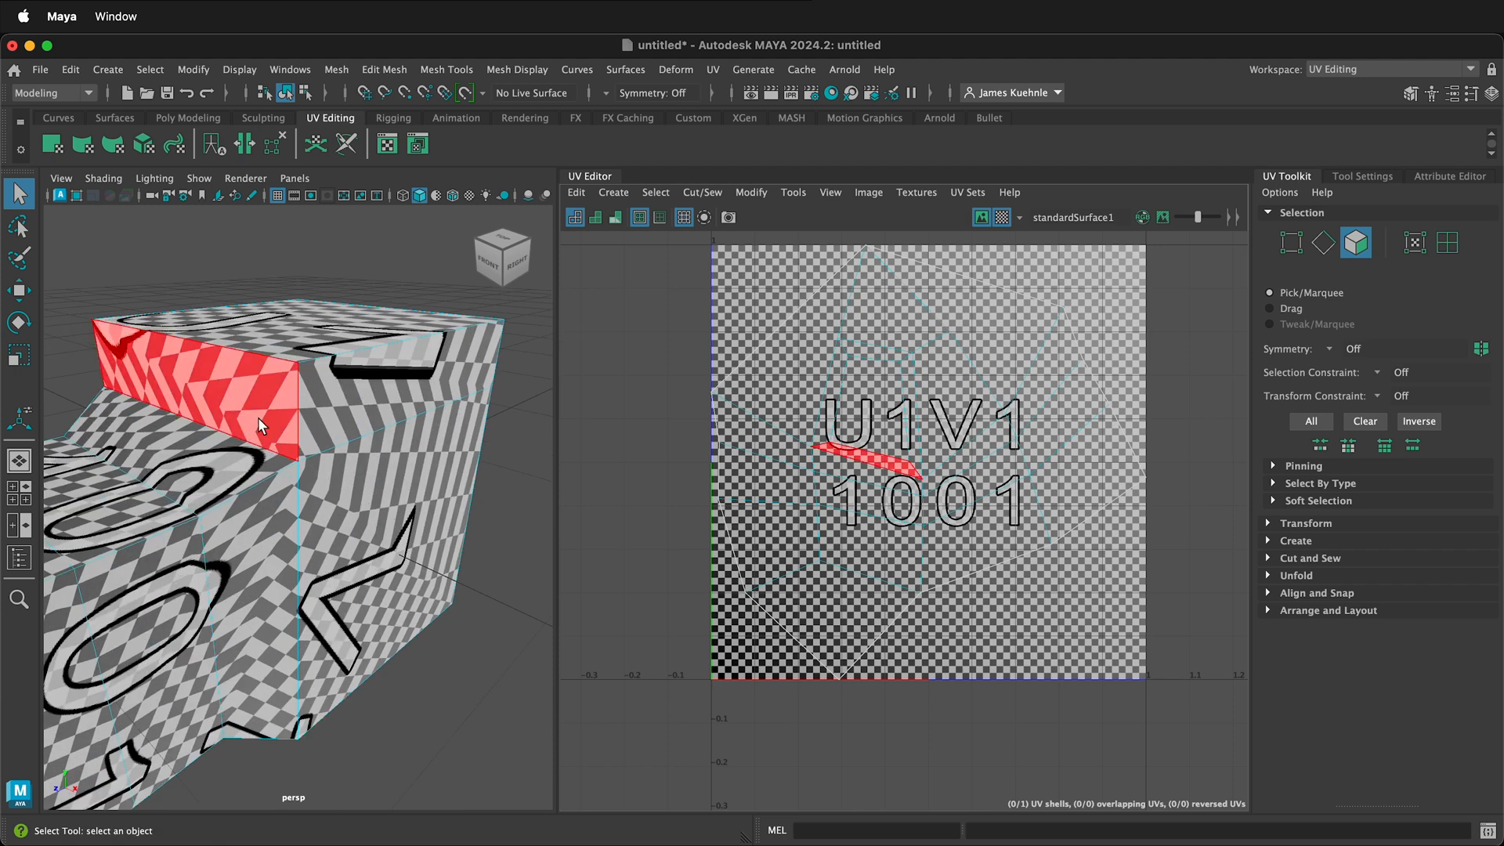
{"action": "scroll", "coordinate": [453, 634], "scroll_direction": "down", "scroll_amount": 5}
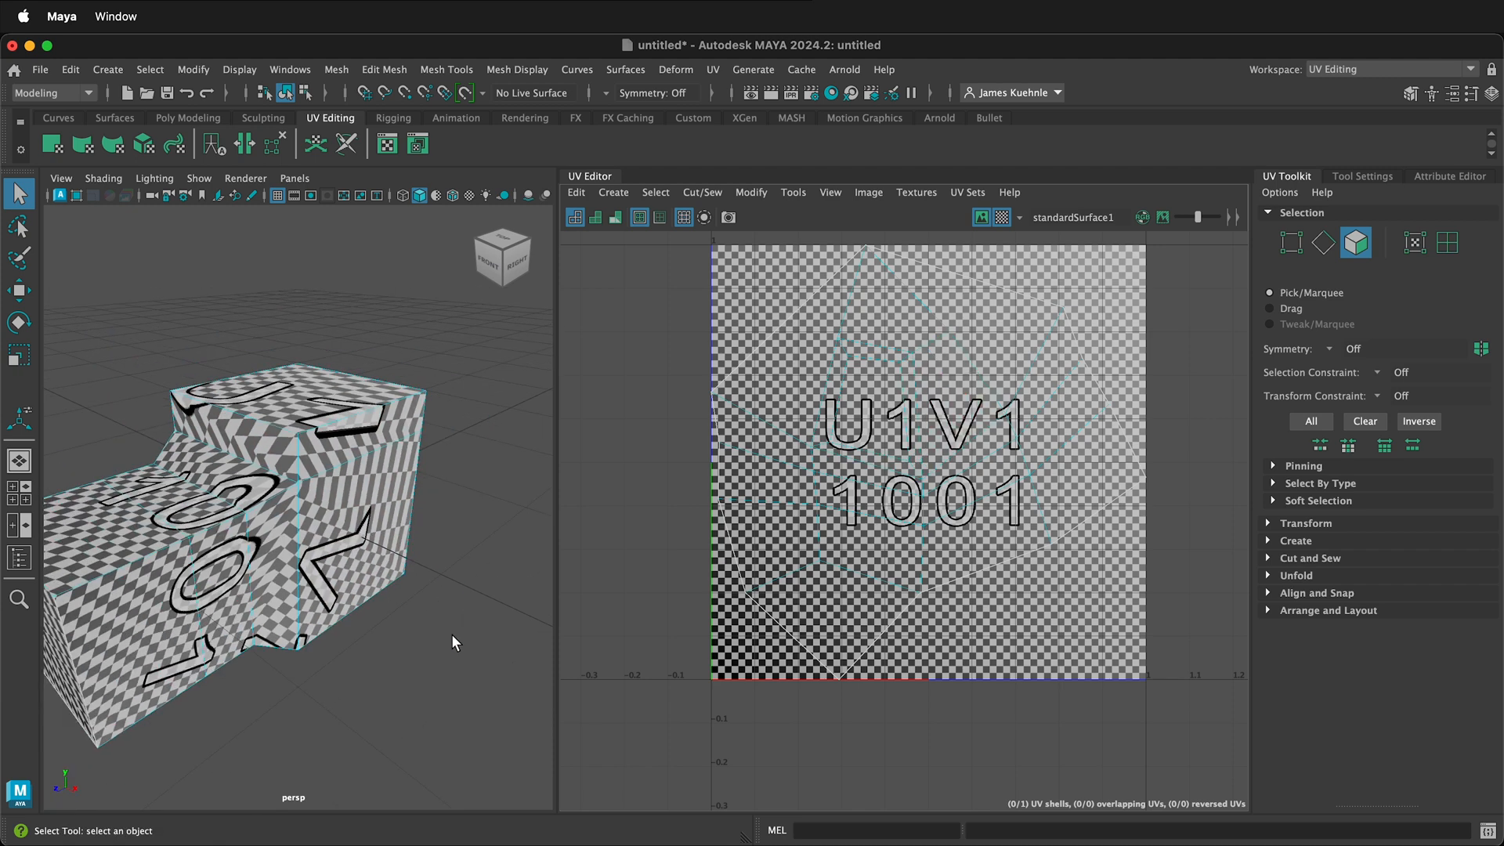
{"action": "scroll", "coordinate": [437, 636], "scroll_direction": "down", "scroll_amount": 3}
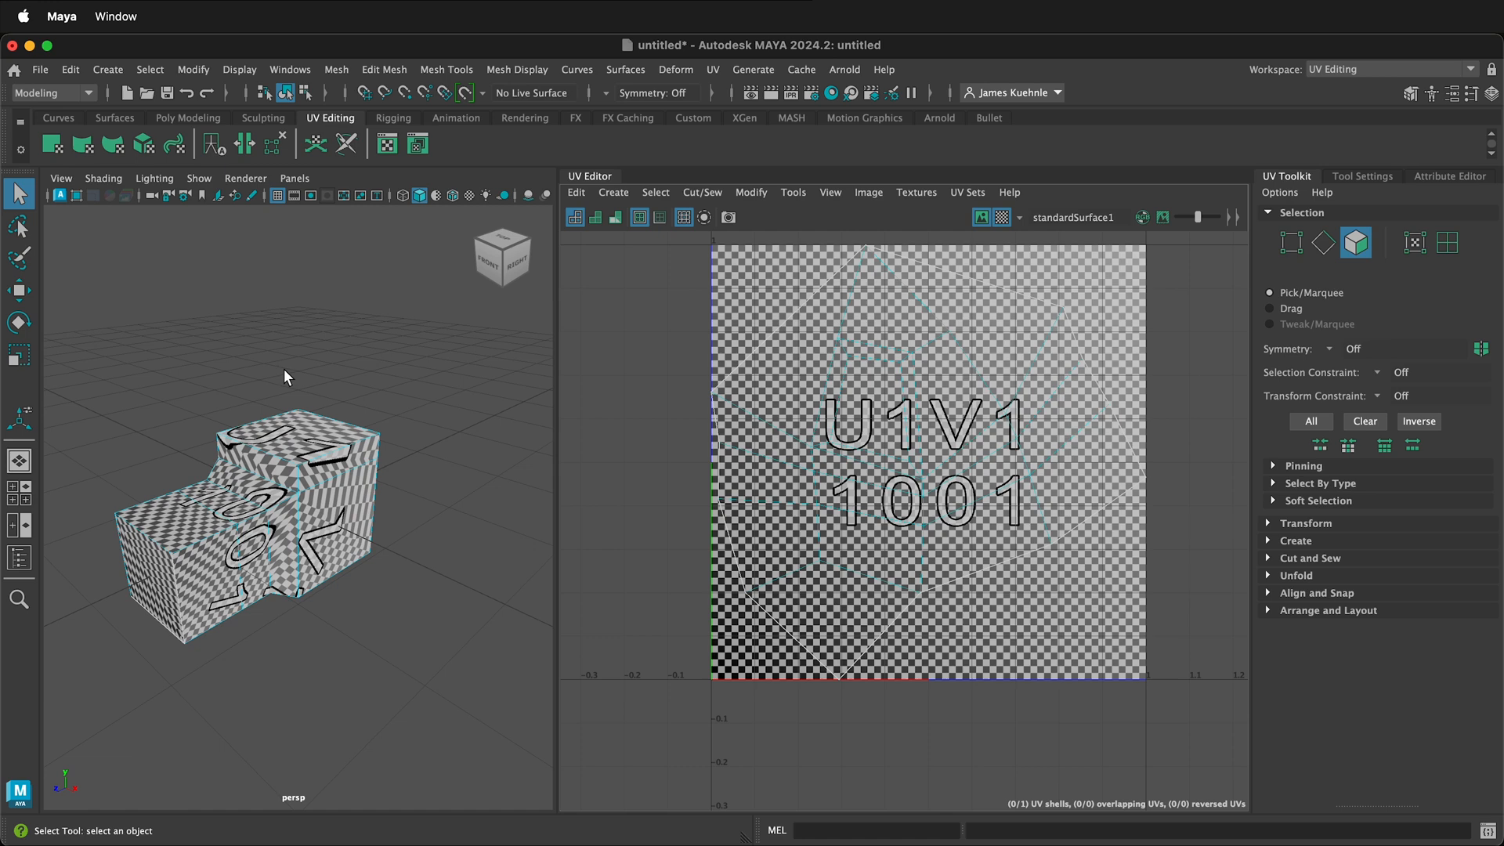
{"action": "scroll", "coordinate": [126, 499], "scroll_direction": "up", "scroll_amount": 5}
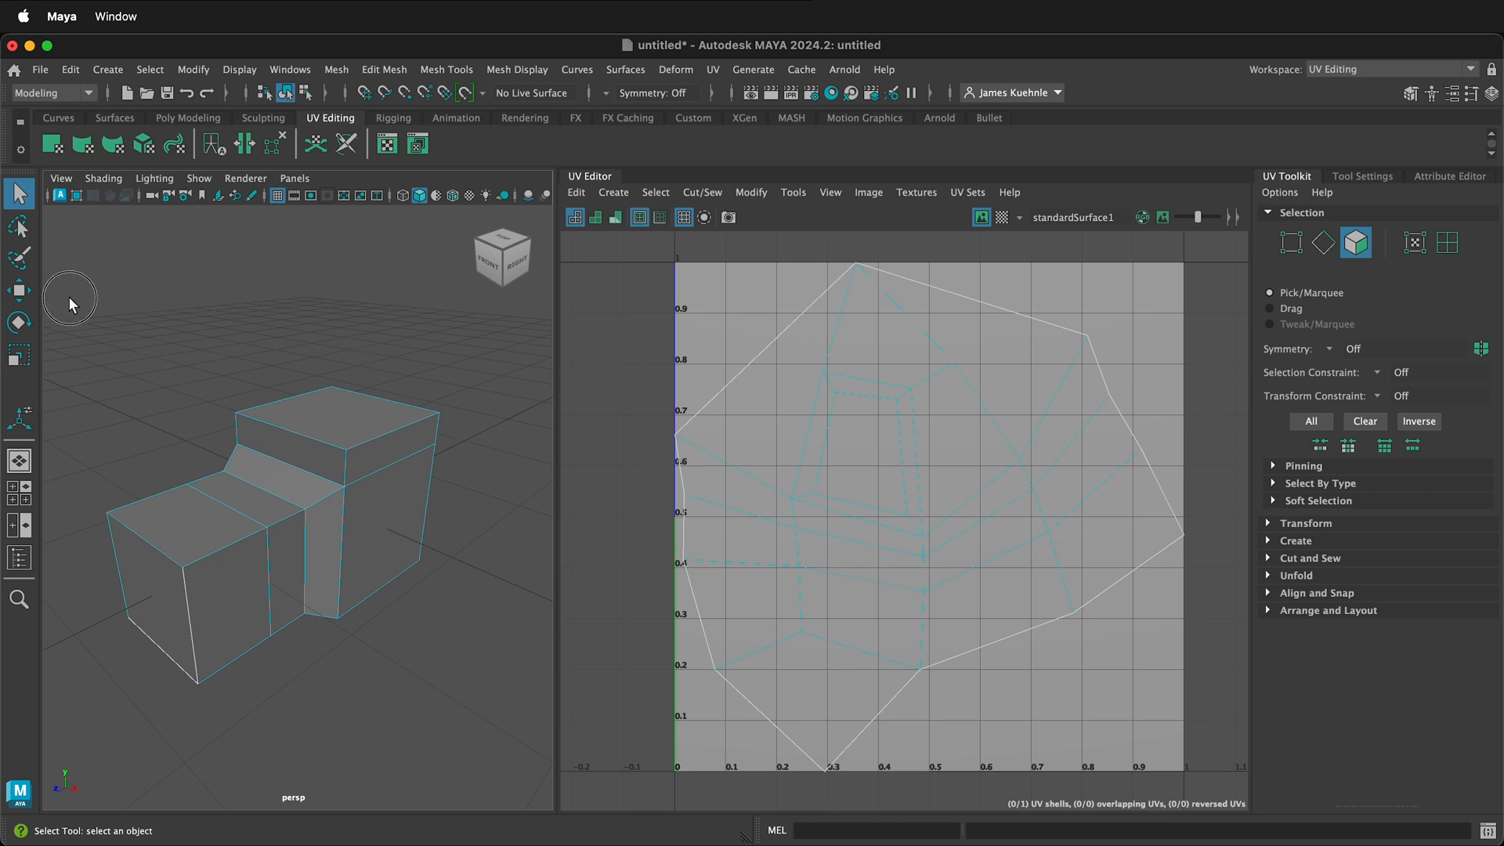
- Re-project all 22 faces from the Create menu into a new shell, then deselect
{"action": "left_click_drag", "start_coordinate": [69, 303], "coordinate": [492, 729]}
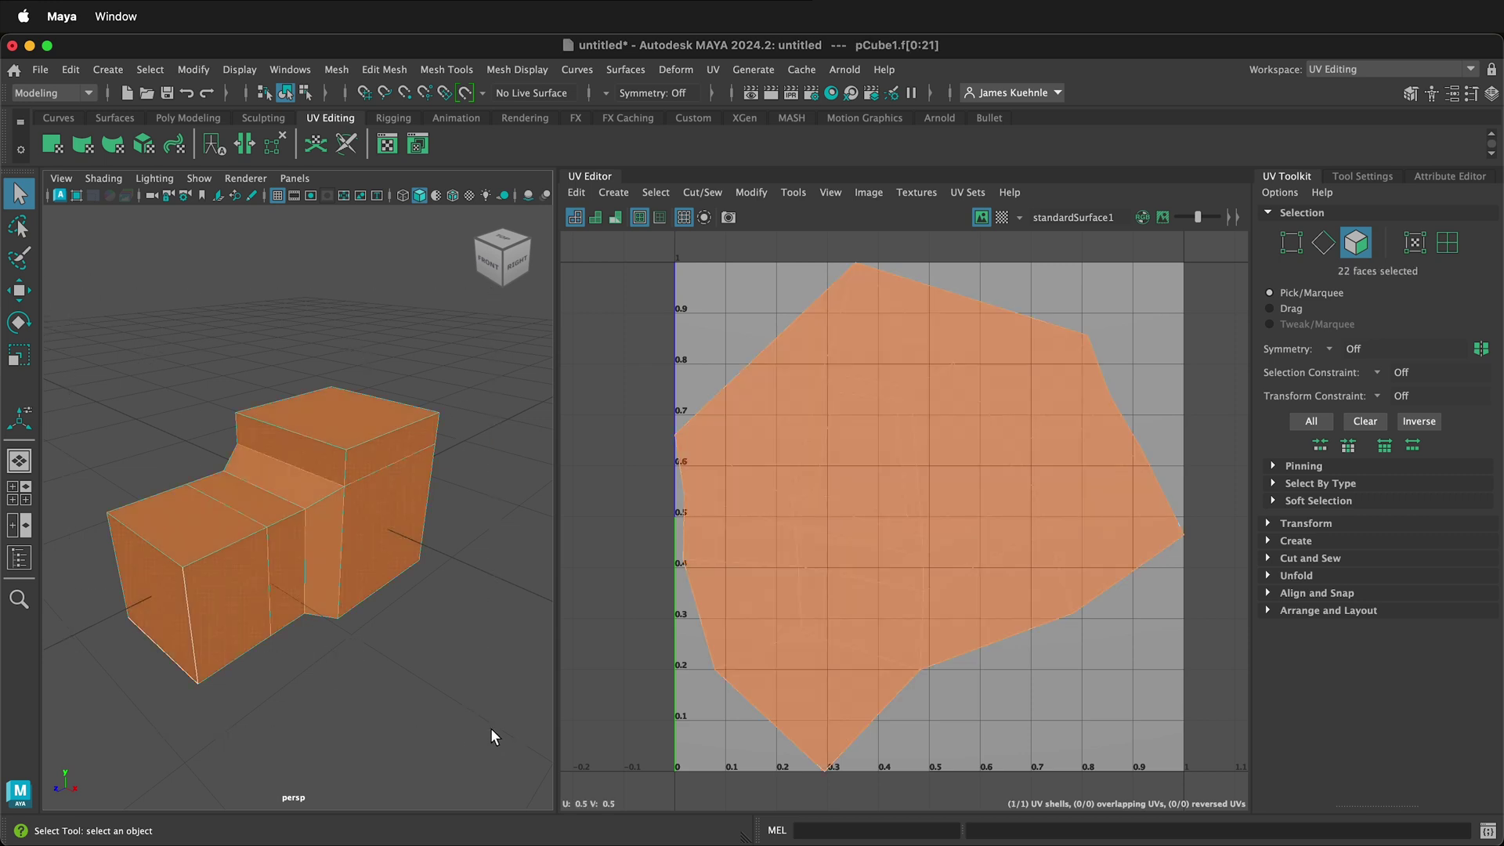
{"action": "left_click", "coordinate": [616, 192]}
{"action": "left_click", "coordinate": [637, 276]}
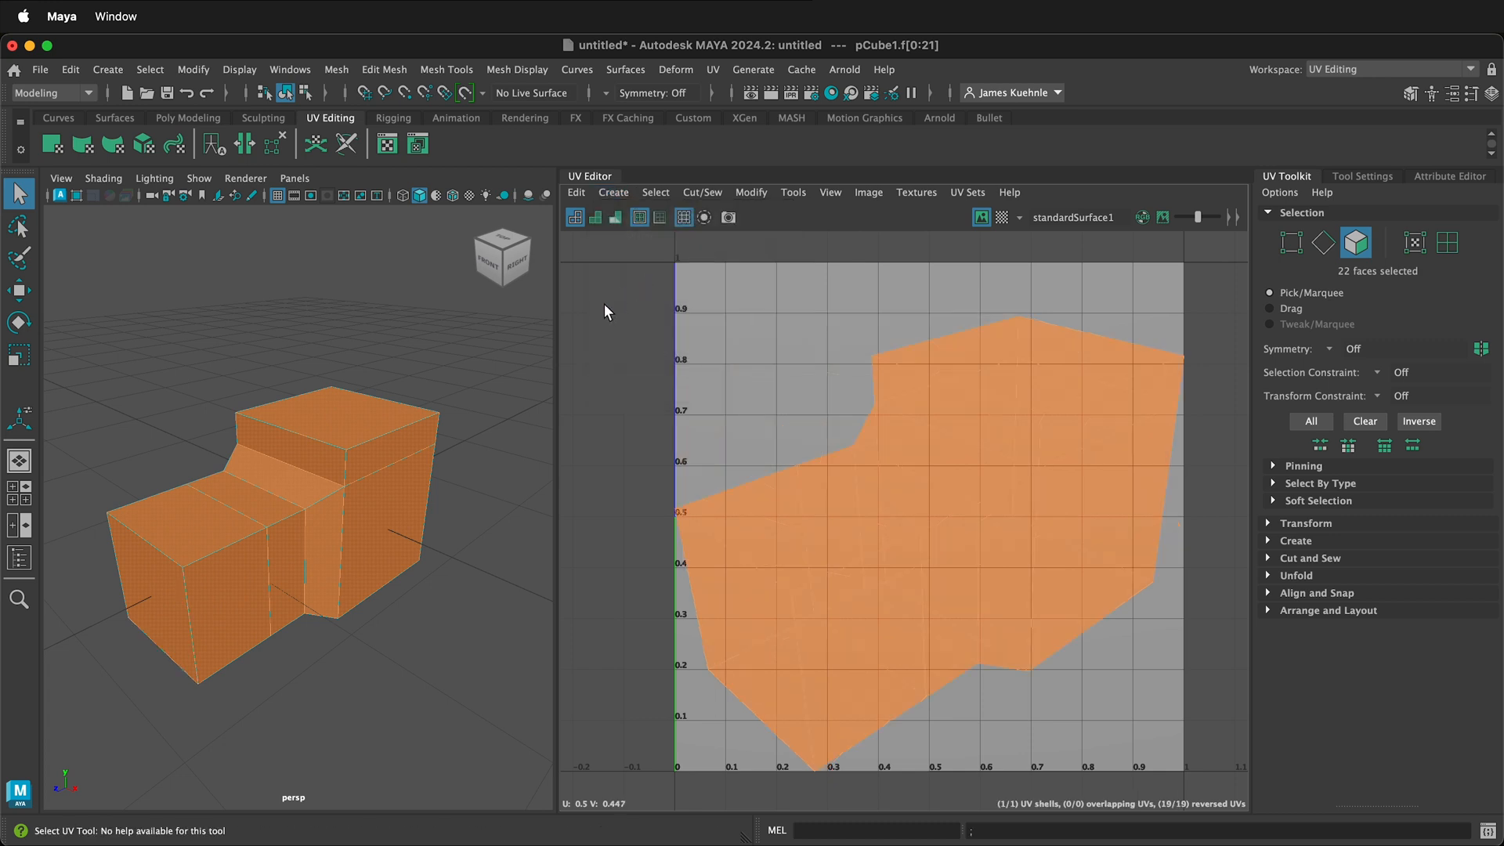
{"action": "left_click", "coordinate": [606, 305]}
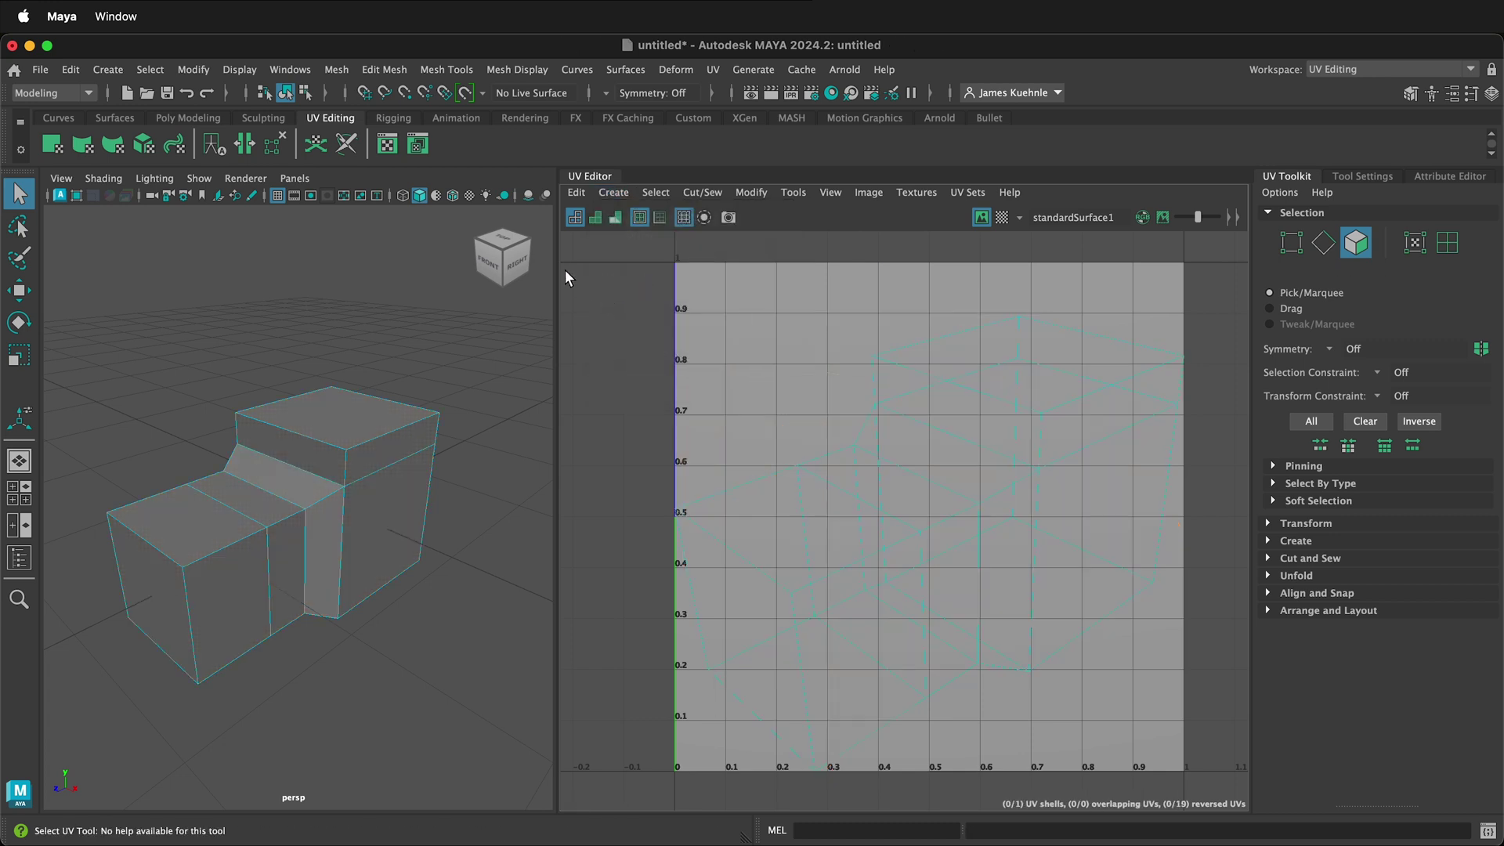
{"action": "left_click", "coordinate": [713, 69]}
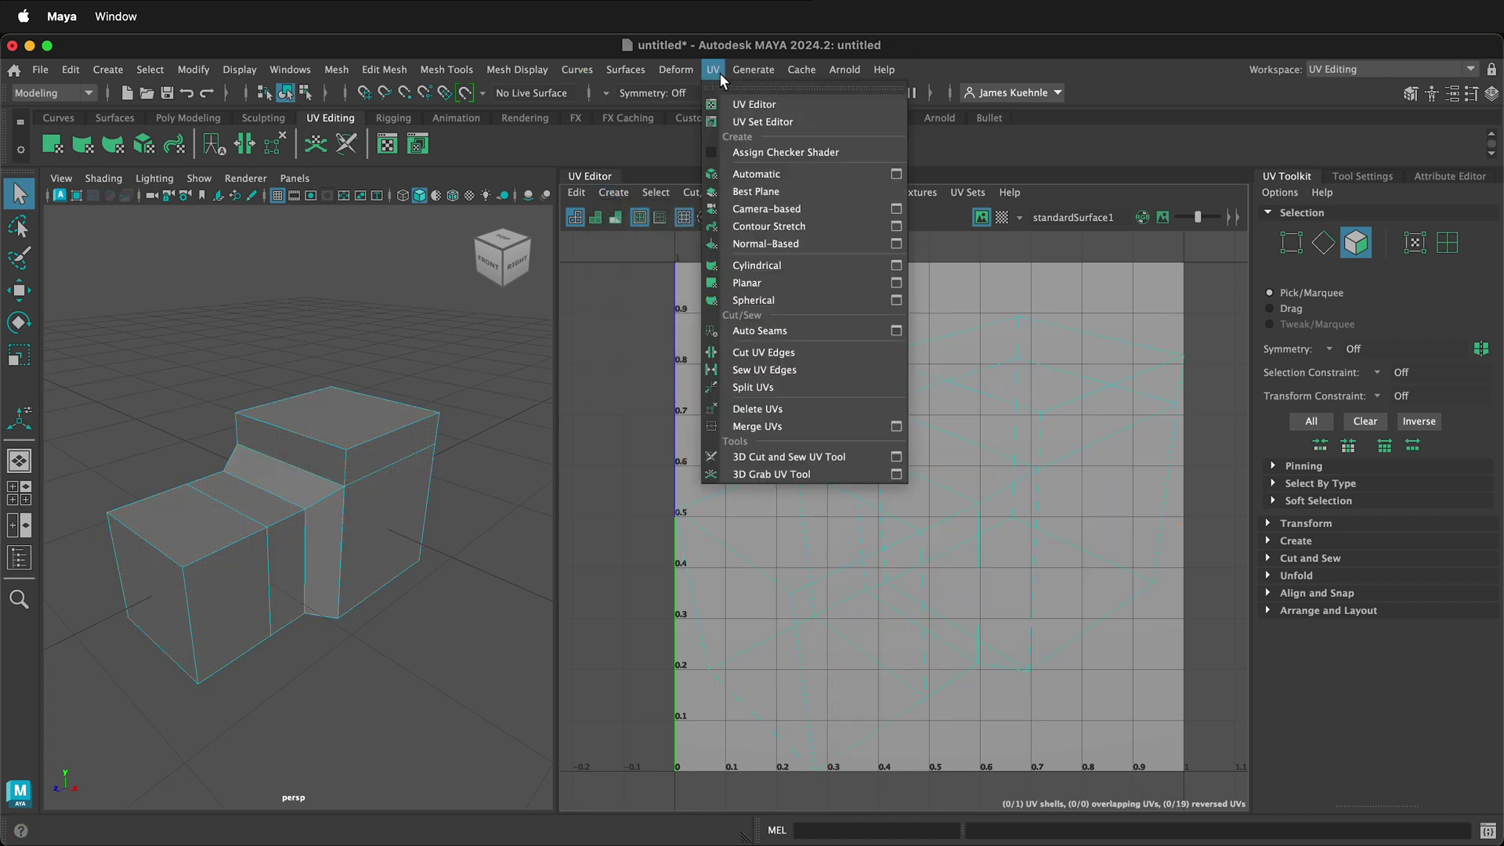
- Start the 3D Cut and Sew UV Tool on edges, cut two front seams and shade the shells
{"action": "left_click", "coordinate": [827, 466]}
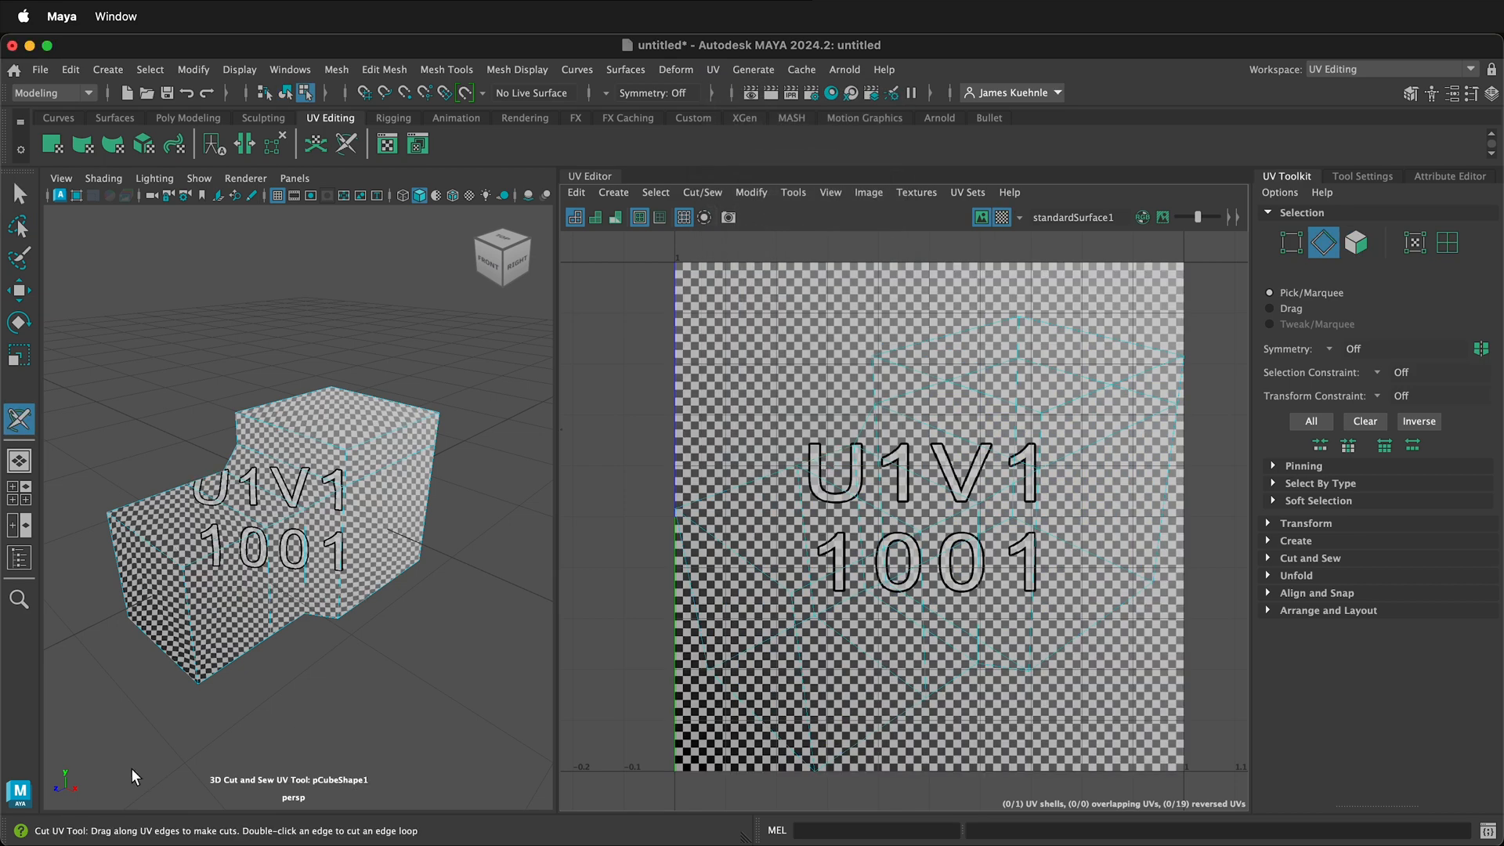
{"action": "right_click_drag", "start_coordinate": [289, 341], "coordinate": [296, 281]}
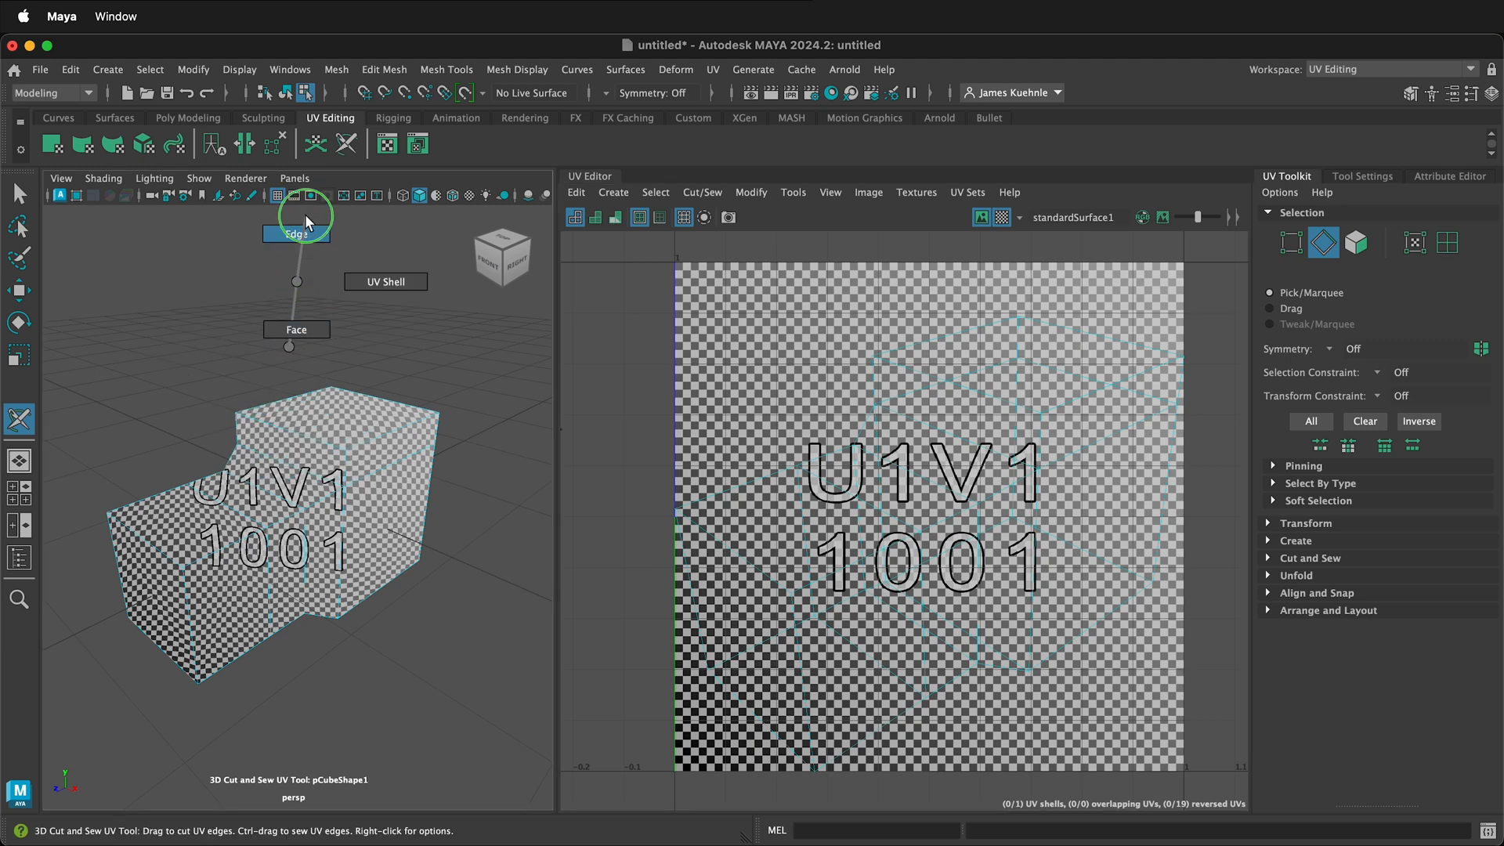
{"action": "right_click_drag", "start_coordinate": [304, 228], "coordinate": [304, 228]}
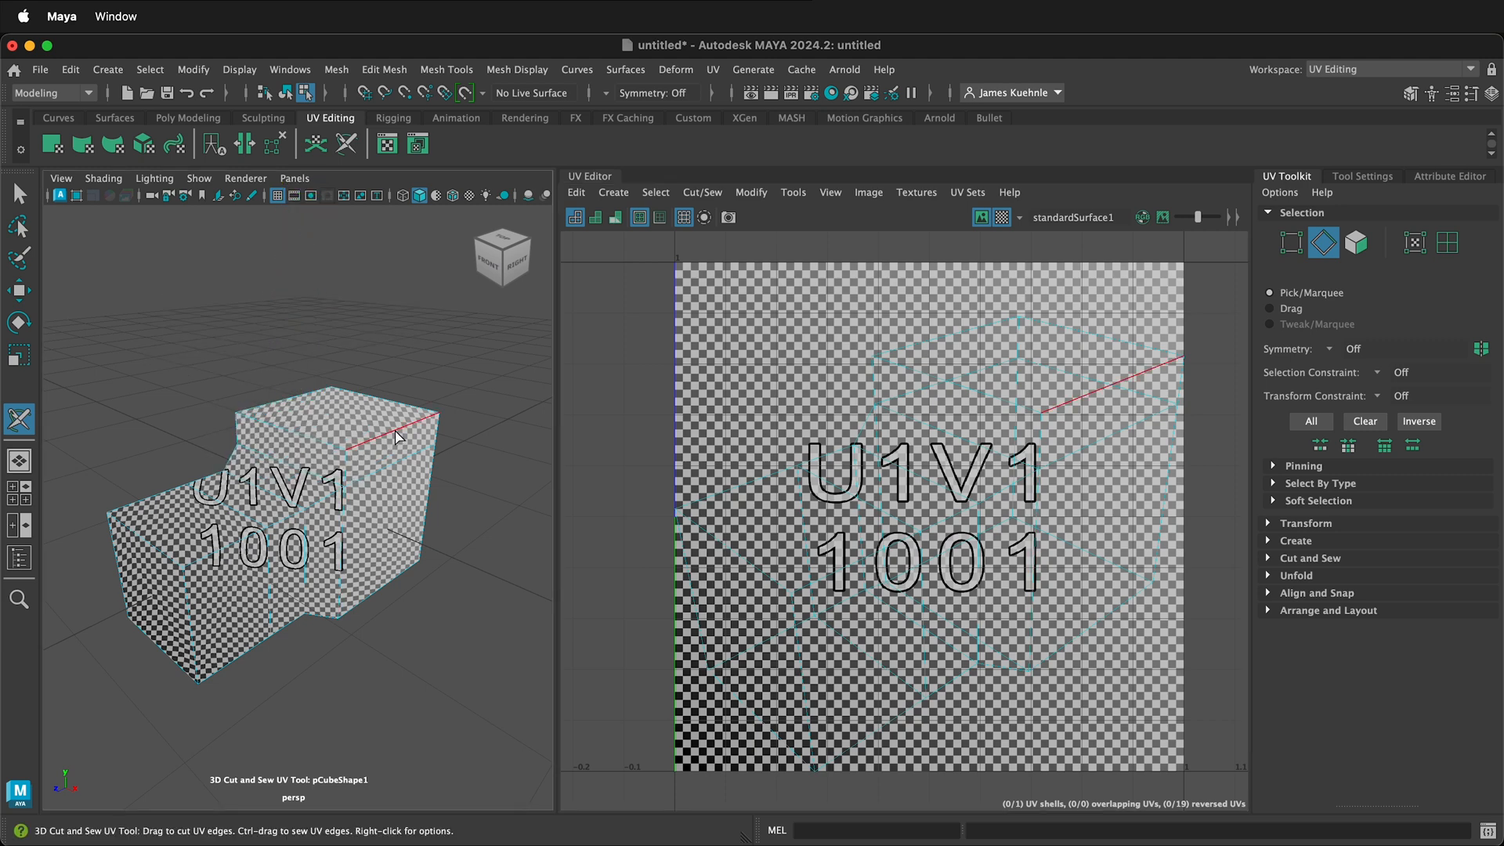
{"action": "left_click", "coordinate": [233, 547]}
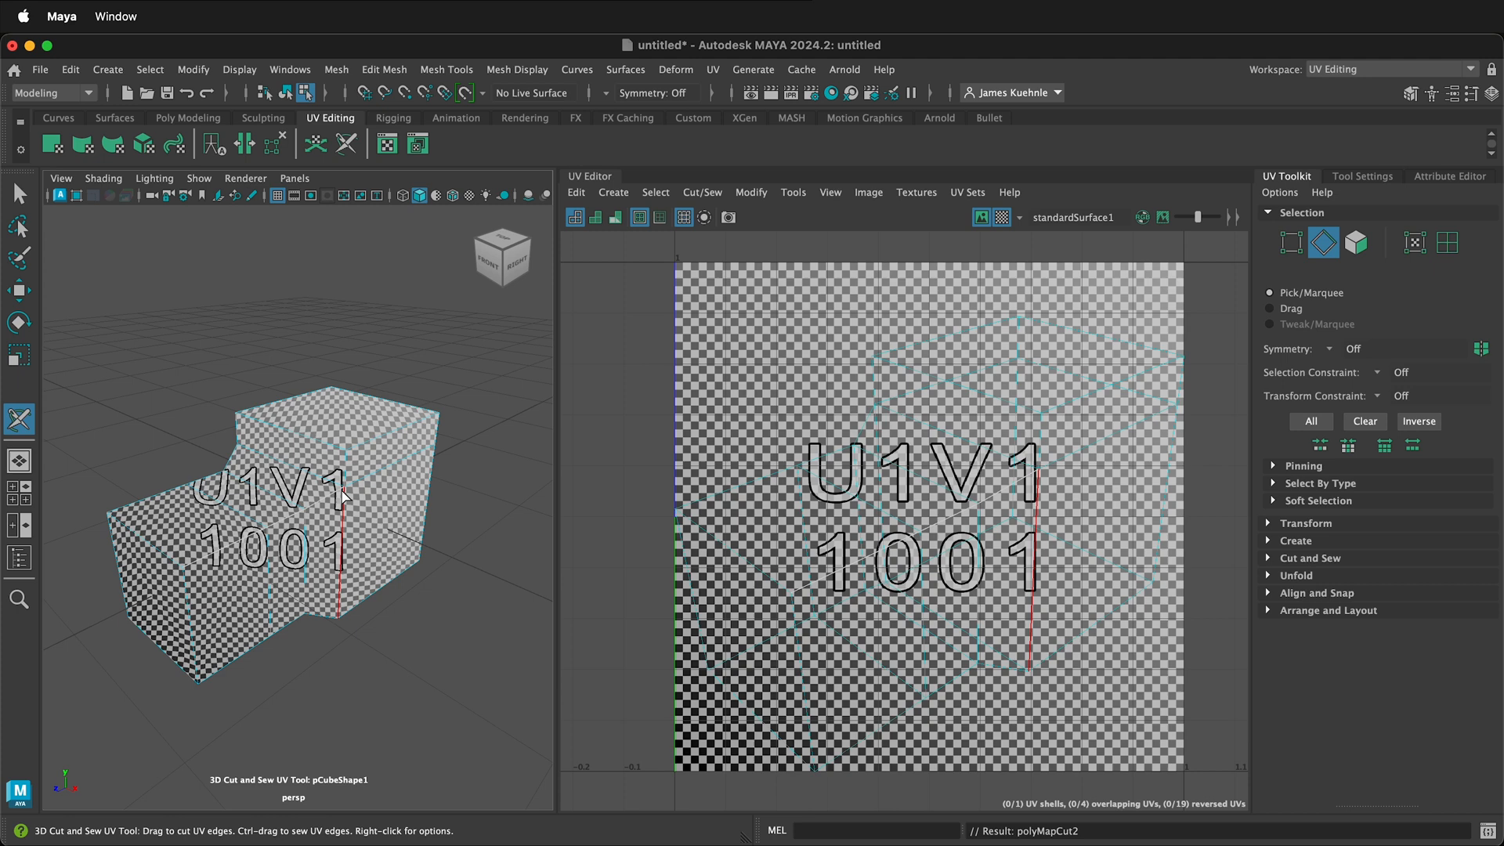
{"action": "left_click", "coordinate": [157, 503]}
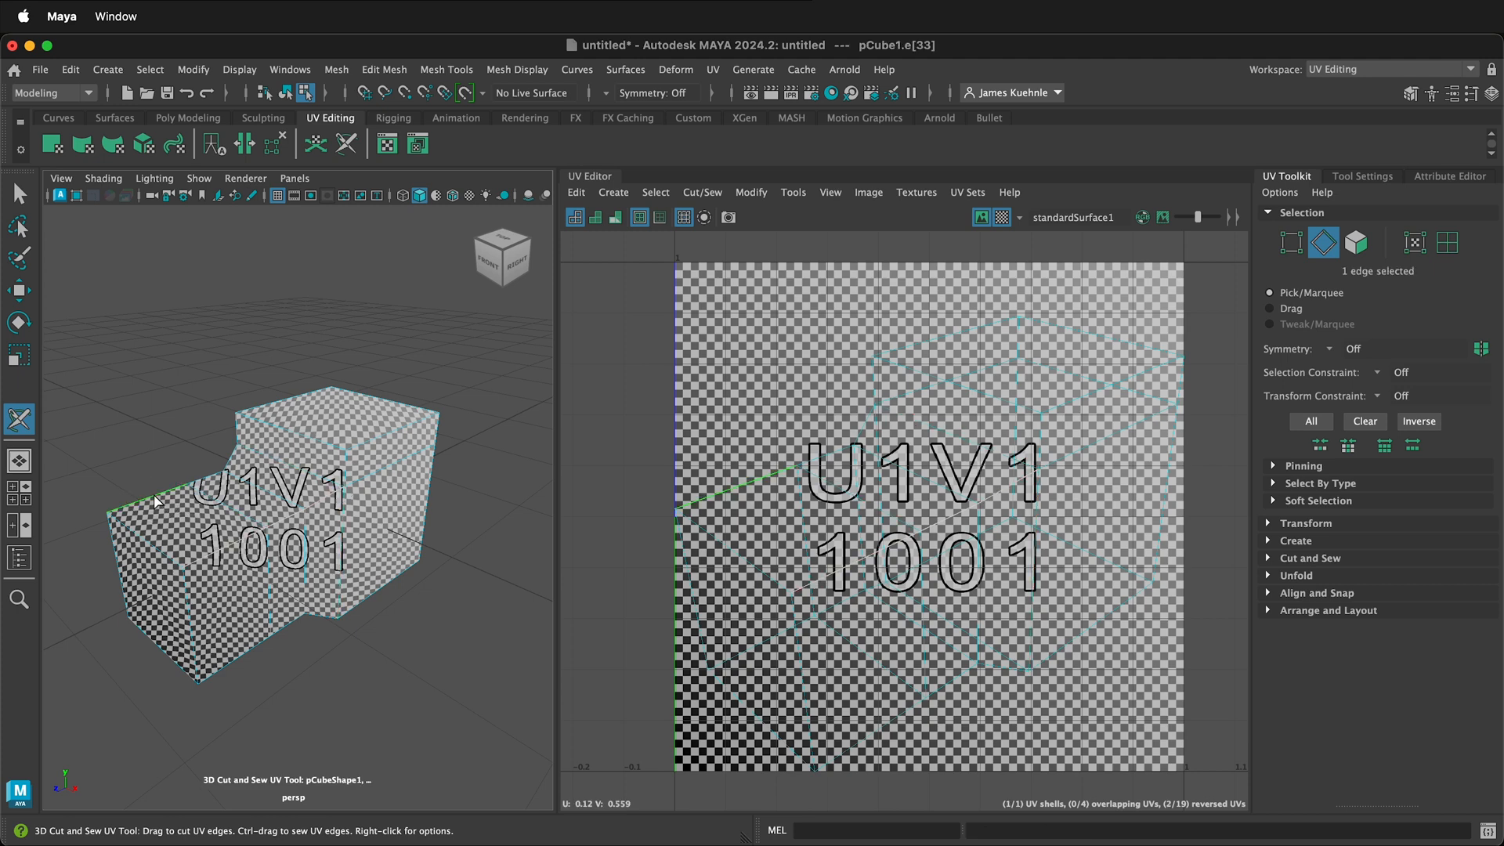
{"action": "mouse_move", "coordinate": [502, 257]}
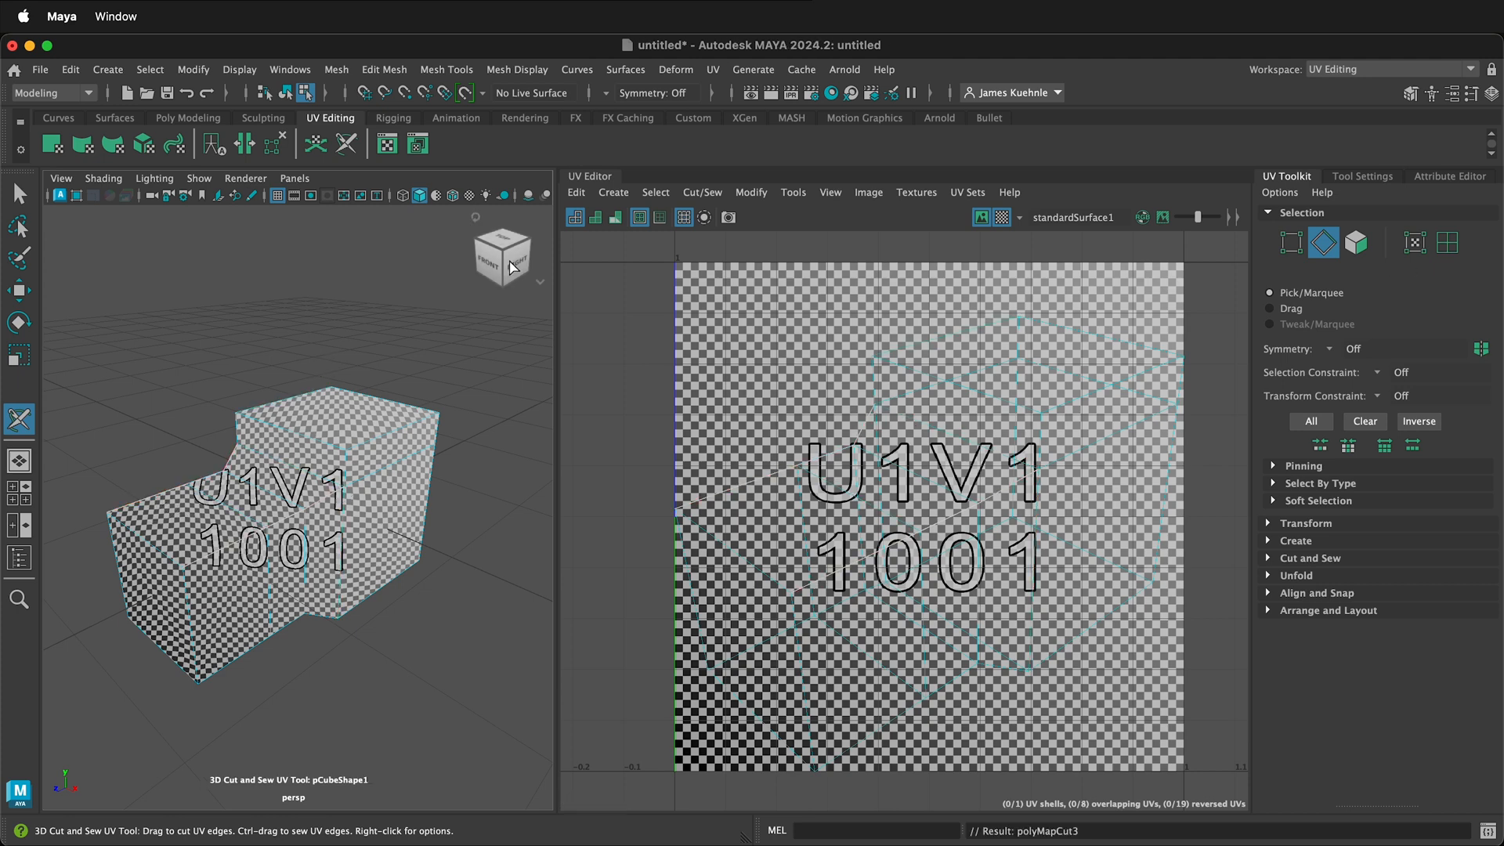
{"action": "left_click", "coordinate": [596, 218]}
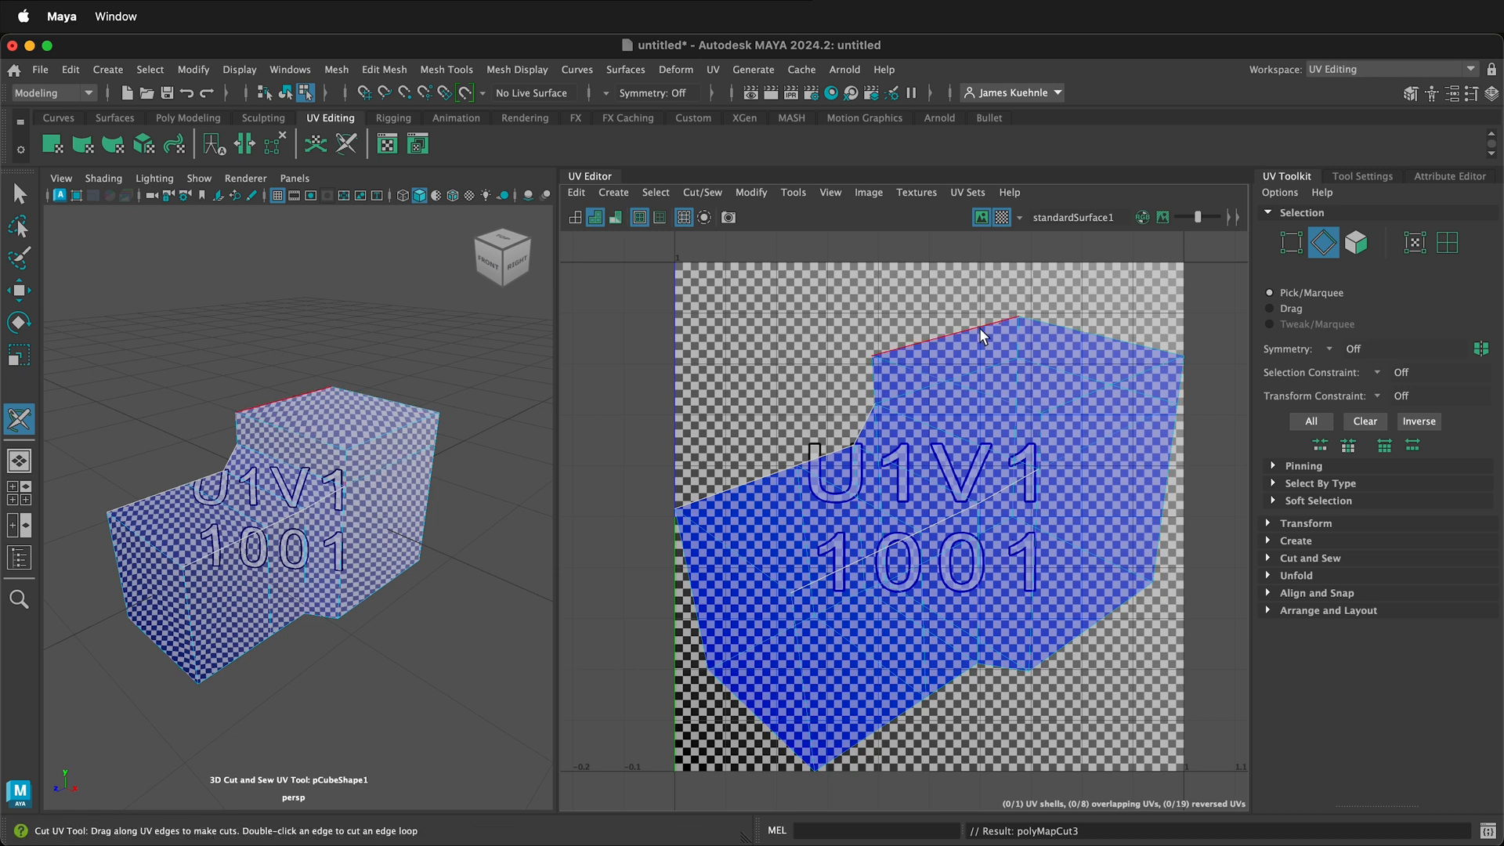
- Cut the front vertical, bottom, right and top edges, splitting off a magenta second shell
{"action": "left_click", "coordinate": [188, 619]}
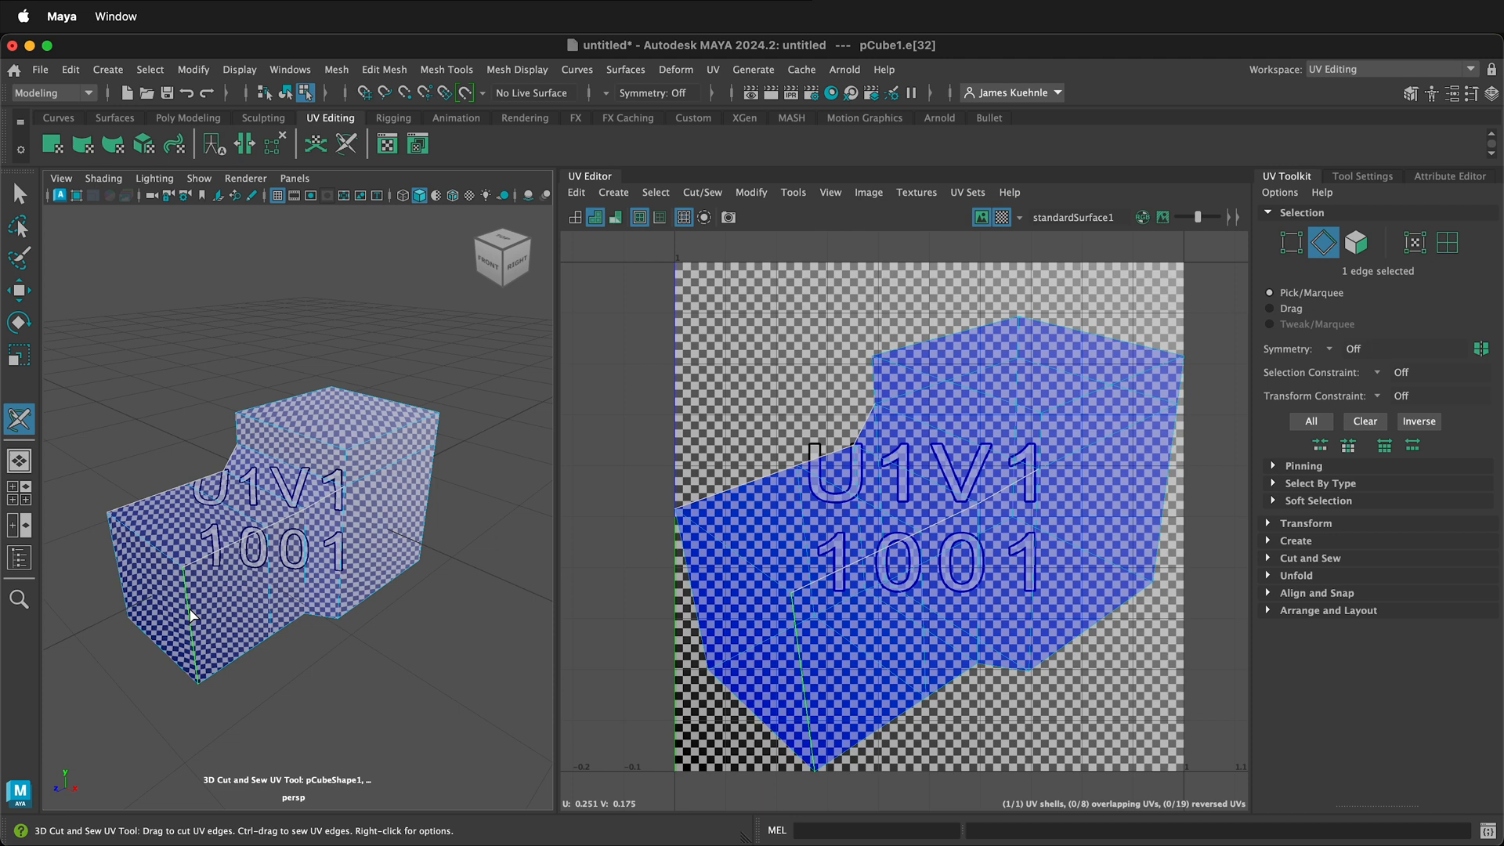
{"action": "left_click", "coordinate": [239, 648]}
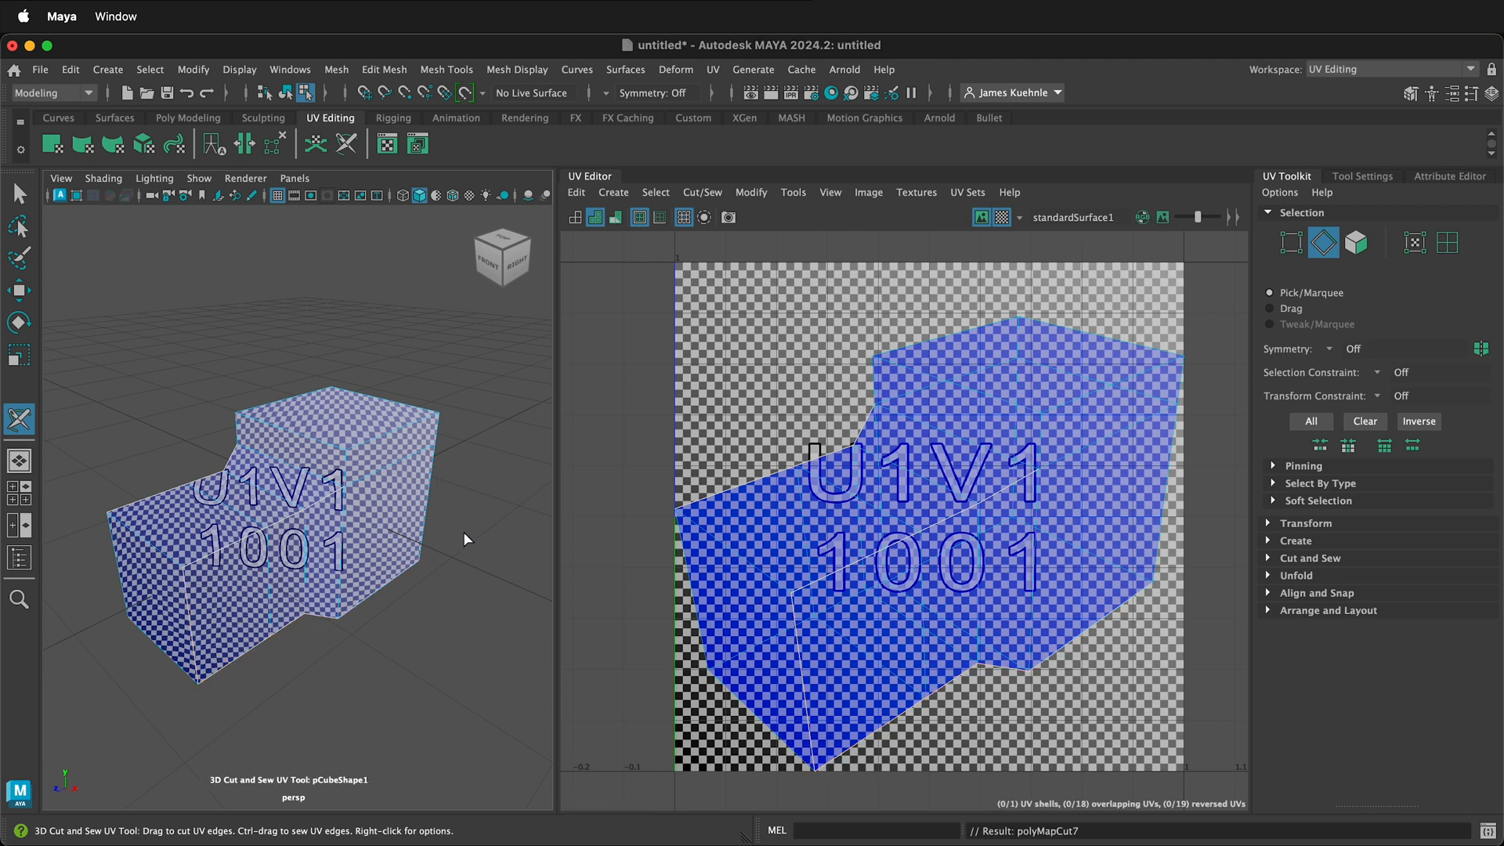
{"action": "left_click", "coordinate": [430, 503]}
{"action": "left_click", "coordinate": [347, 462]}
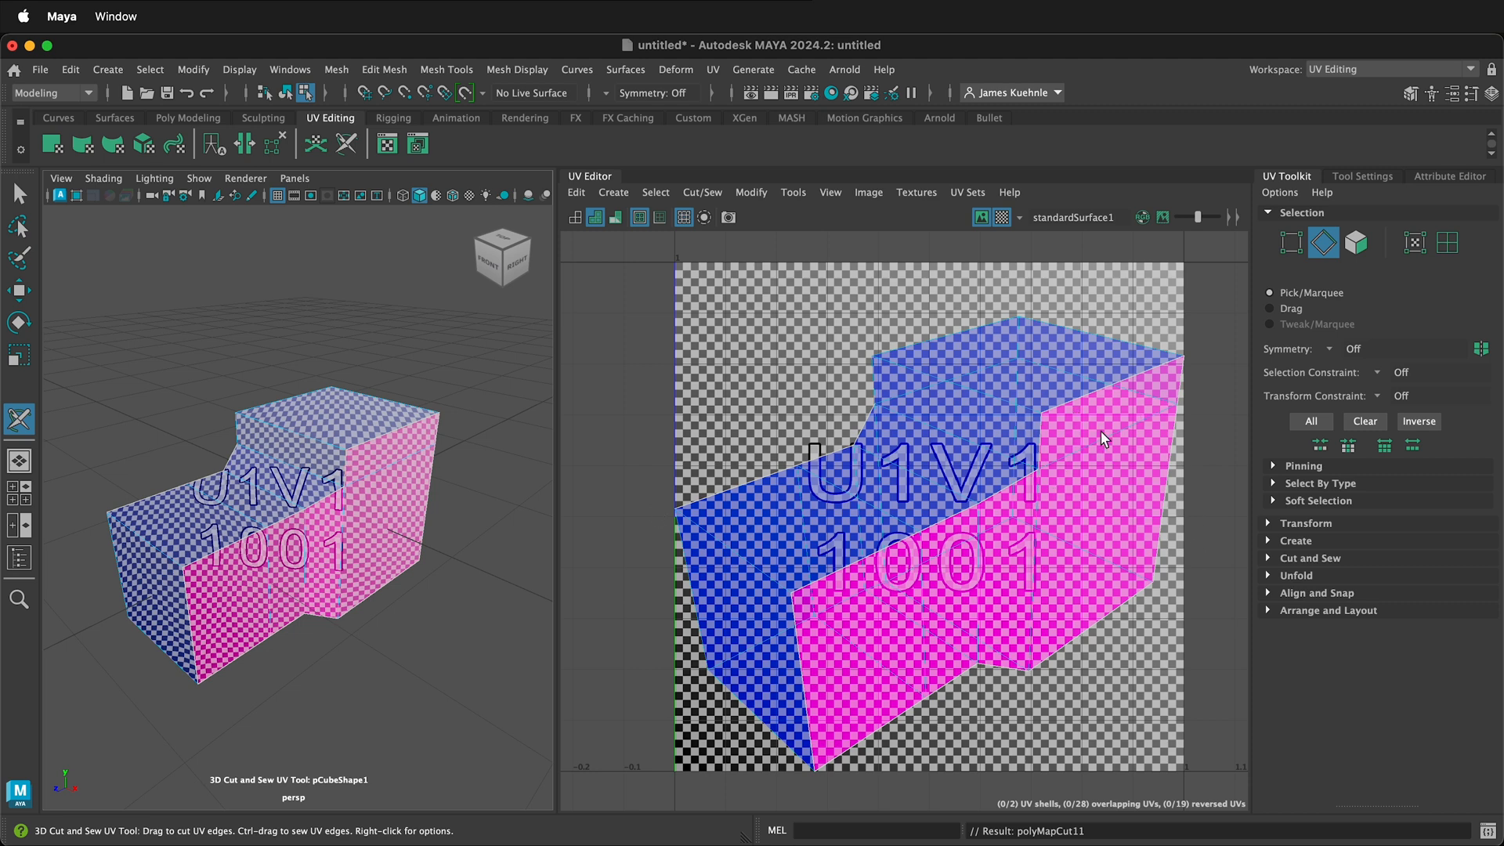
- Hide the checker map and cut a top edge seam while orbiting toward the left side
{"action": "left_click", "coordinate": [999, 218]}
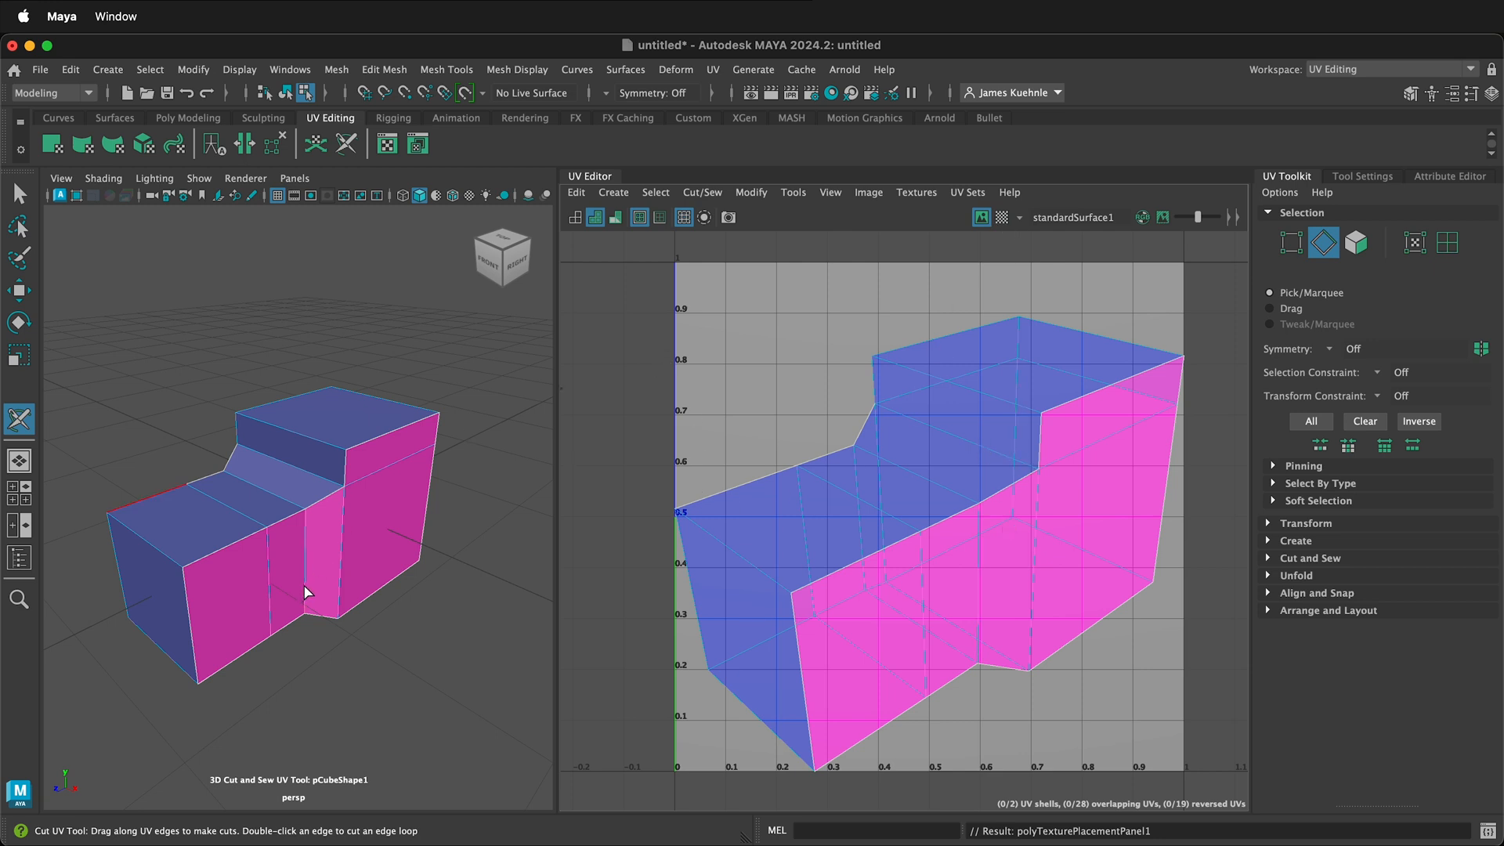
{"action": "mouse_move", "coordinate": [303, 584]}
{"action": "left_mouse_down", "text": "alt"}
{"action": "mouse_move", "coordinate": [413, 610]}
{"action": "mouse_move", "coordinate": [345, 571]}
{"action": "left_mouse_up", "text": "alt"}
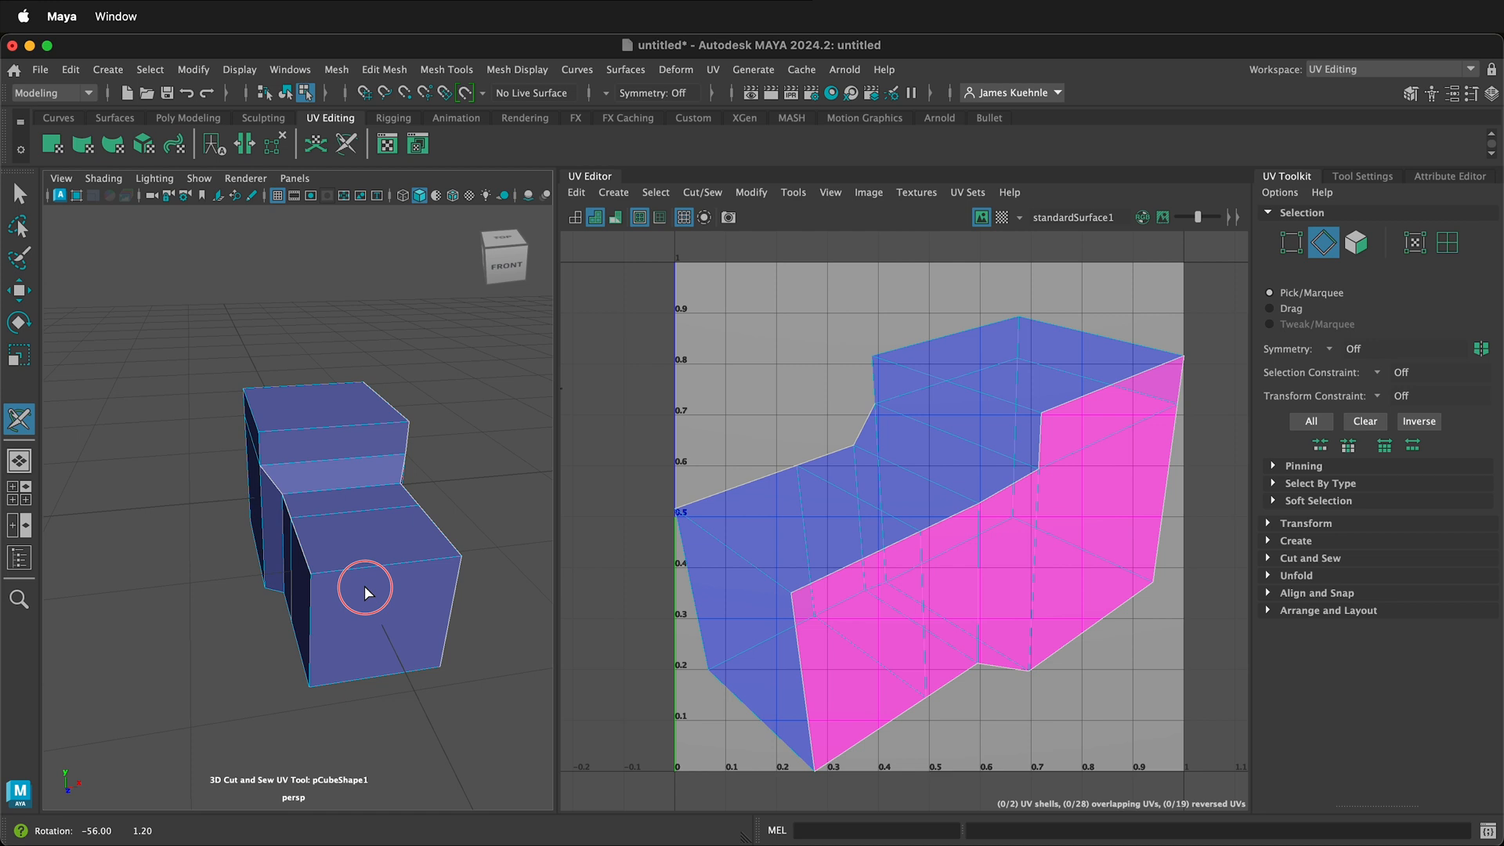
{"action": "left_click", "coordinate": [345, 469]}
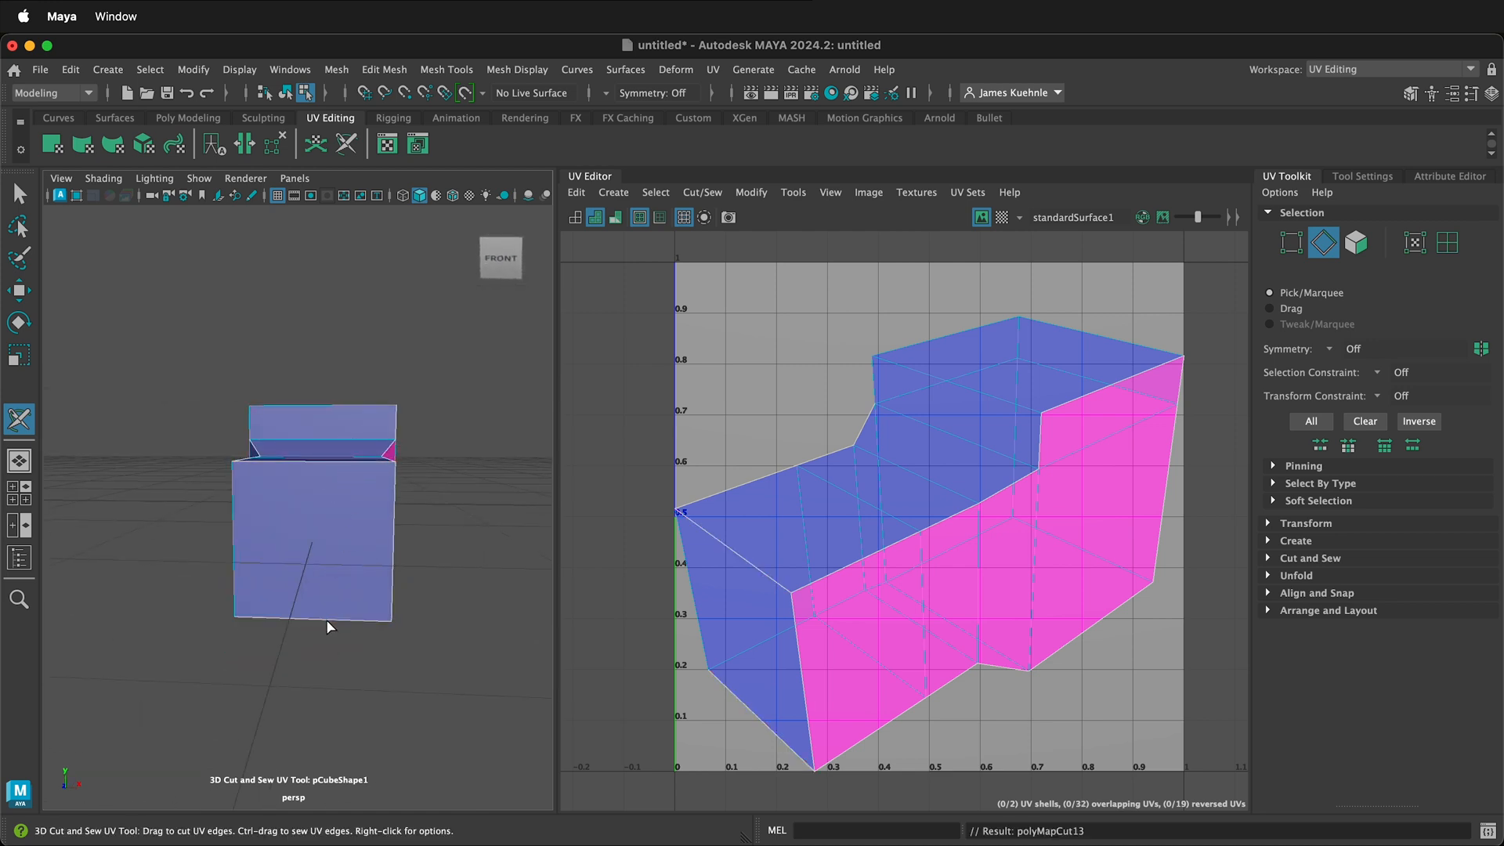
{"action": "right_click_drag", "start_coordinate": [334, 628], "coordinate": [398, 635], "text": "alt"}
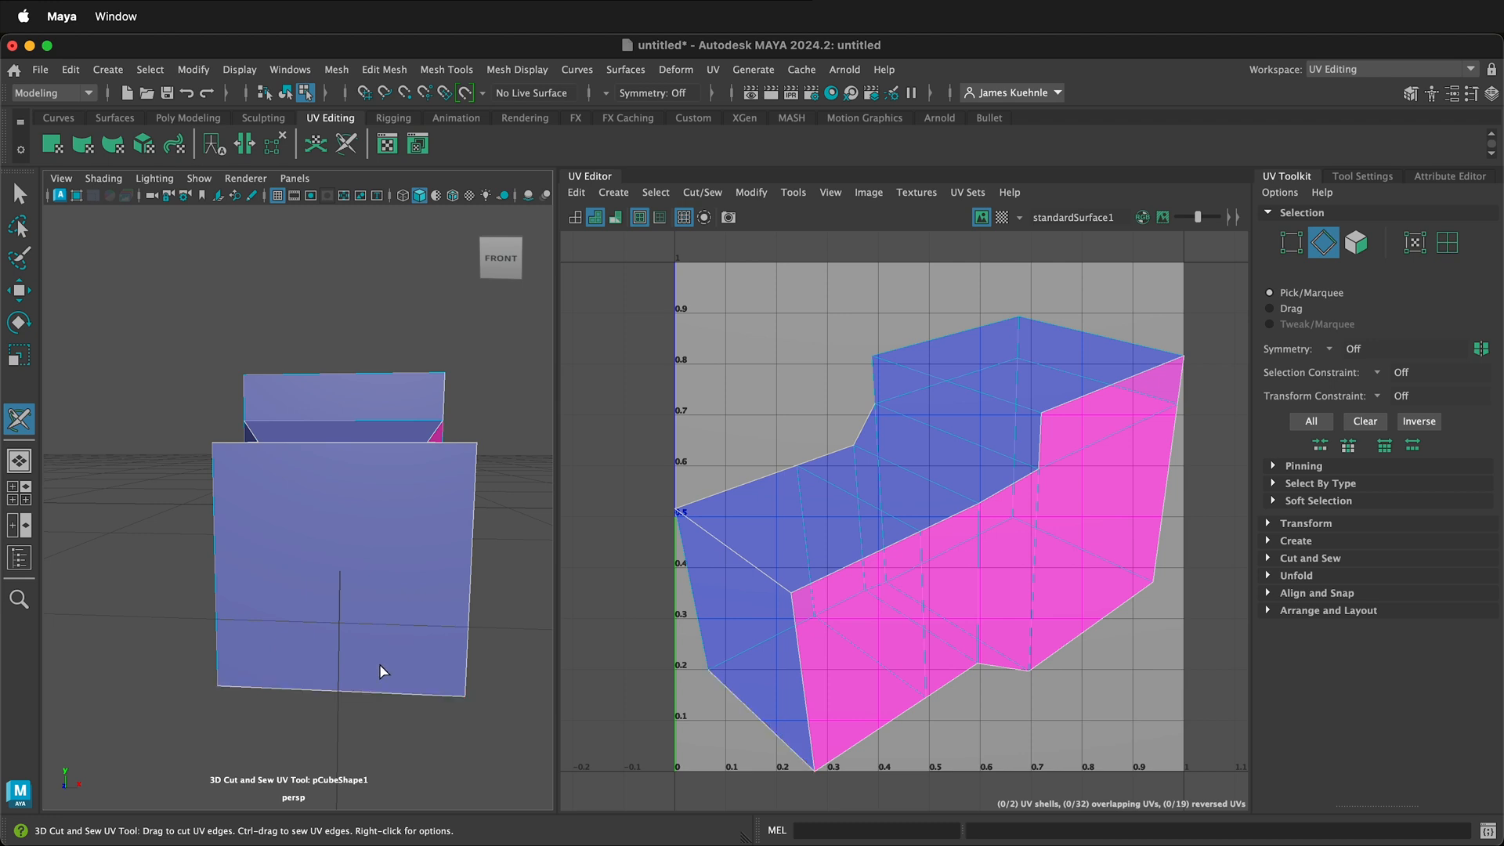
{"action": "left_click_drag", "start_coordinate": [397, 634], "coordinate": [450, 627], "text": "alt"}
- Cut the left side, top front and vertical side edges, dividing front, side and top shells
{"action": "left_click", "coordinate": [372, 564]}
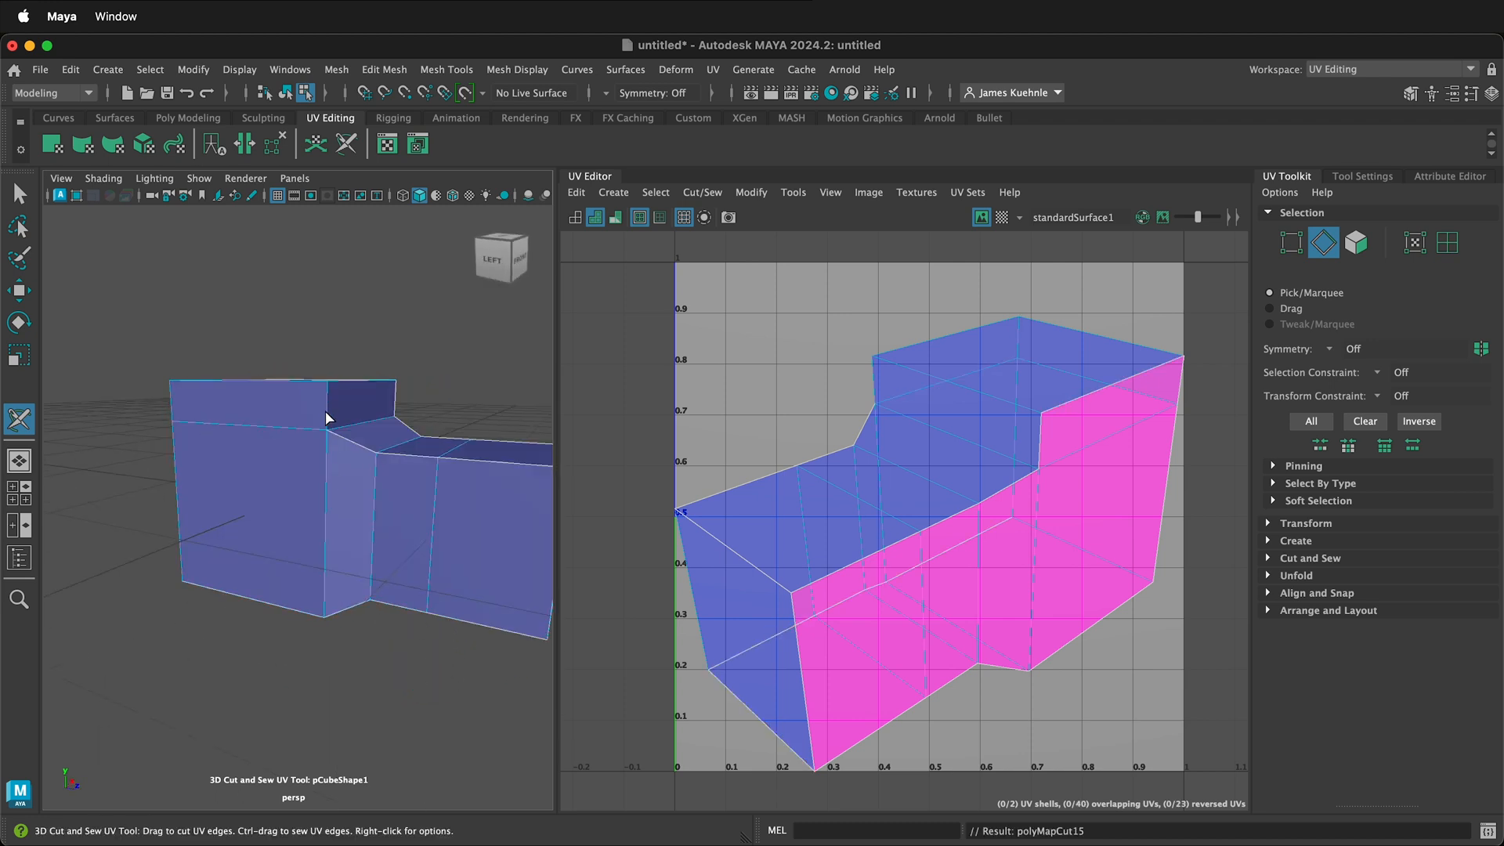
{"action": "left_click_drag", "start_coordinate": [326, 406], "coordinate": [219, 425]}
{"action": "mouse_move", "coordinate": [234, 511]}
{"action": "left_mouse_down", "text": "alt"}
{"action": "mouse_move", "coordinate": [269, 609]}
{"action": "mouse_move", "coordinate": [442, 554]}
{"action": "mouse_move", "coordinate": [274, 602]}
{"action": "mouse_move", "coordinate": [237, 588]}
{"action": "mouse_move", "coordinate": [328, 580]}
{"action": "mouse_move", "coordinate": [292, 599]}
{"action": "mouse_move", "coordinate": [240, 582]}
{"action": "left_mouse_up", "text": "alt"}
{"action": "left_click", "coordinate": [344, 629]}
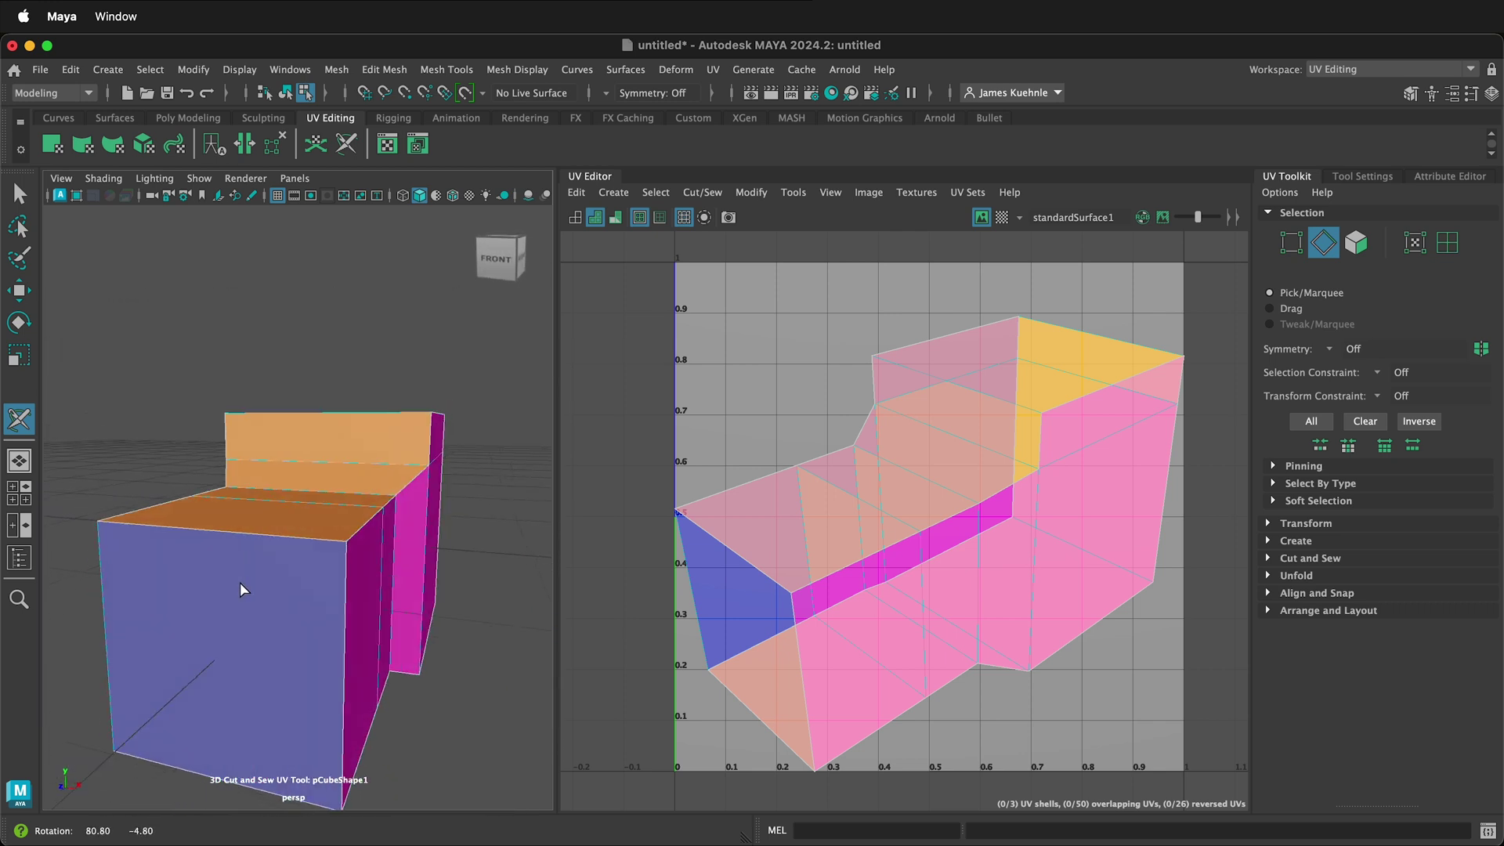
- Sew the side shell back onto the front, then cut off the left section as its own shell
{"action": "left_click", "coordinate": [344, 617], "text": "ctrl"}
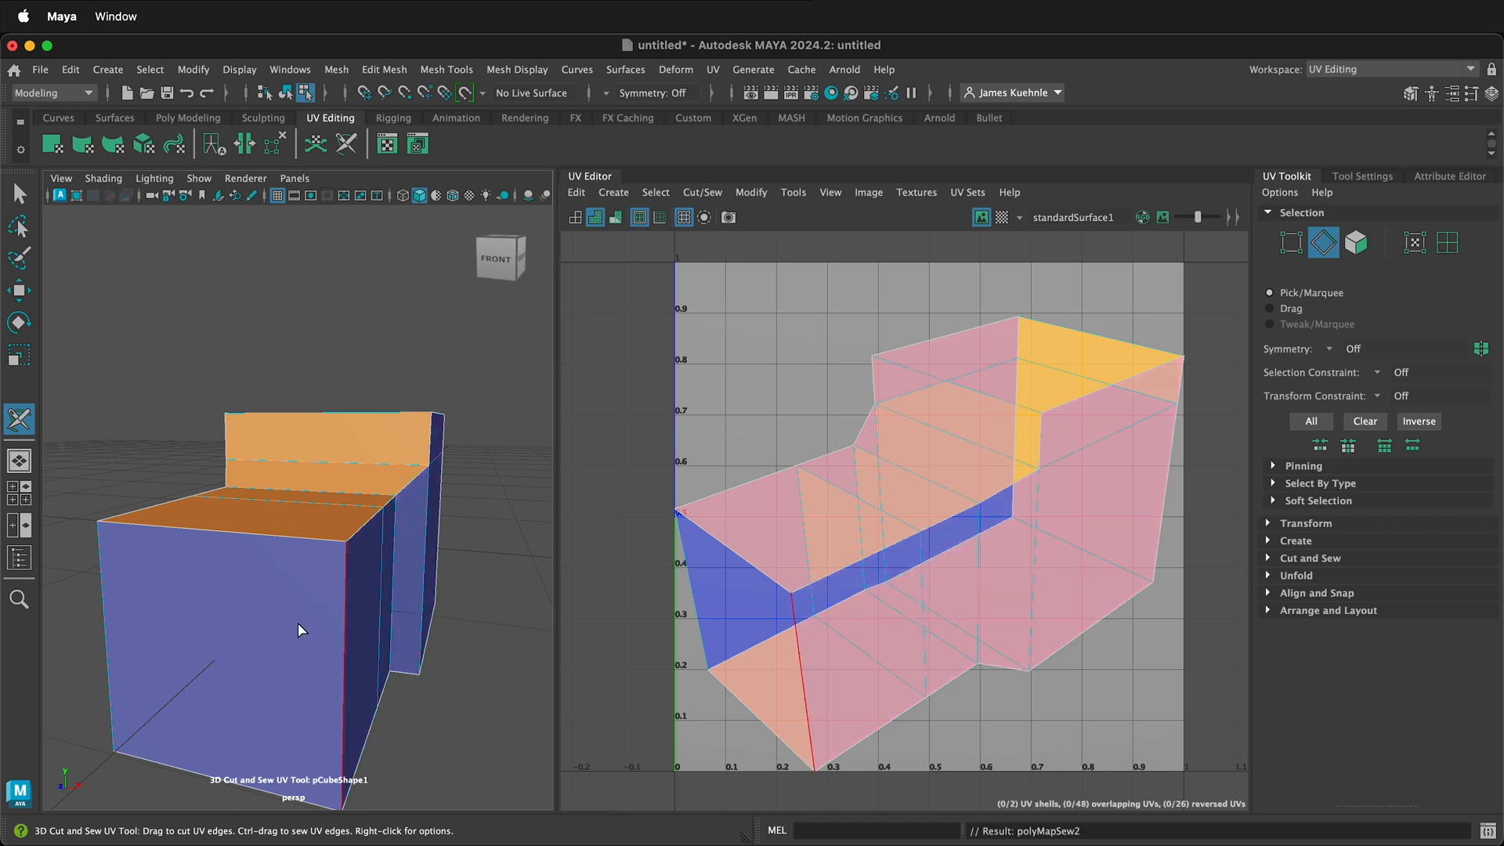
{"action": "left_click_drag", "start_coordinate": [293, 621], "coordinate": [436, 623], "text": "alt"}
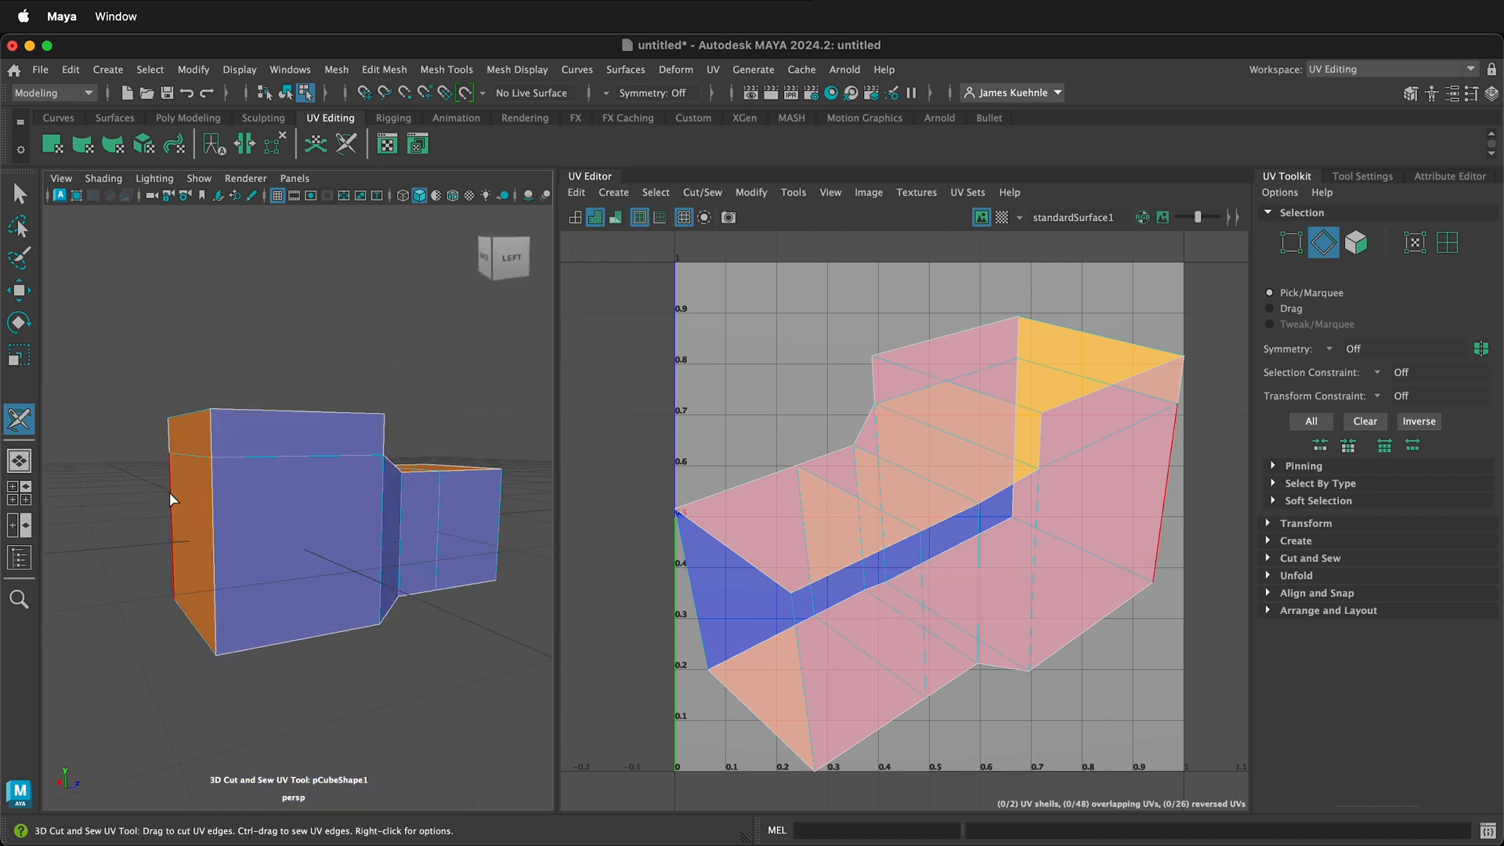
{"action": "mouse_move", "coordinate": [239, 520]}
{"action": "left_mouse_down", "text": "alt"}
{"action": "mouse_move", "coordinate": [337, 553]}
{"action": "mouse_move", "coordinate": [439, 531]}
{"action": "mouse_move", "coordinate": [334, 592]}
{"action": "mouse_move", "coordinate": [317, 478]}
{"action": "mouse_move", "coordinate": [229, 538]}
{"action": "mouse_move", "coordinate": [149, 521]}
{"action": "mouse_move", "coordinate": [124, 546]}
{"action": "left_mouse_up", "text": "alt"}
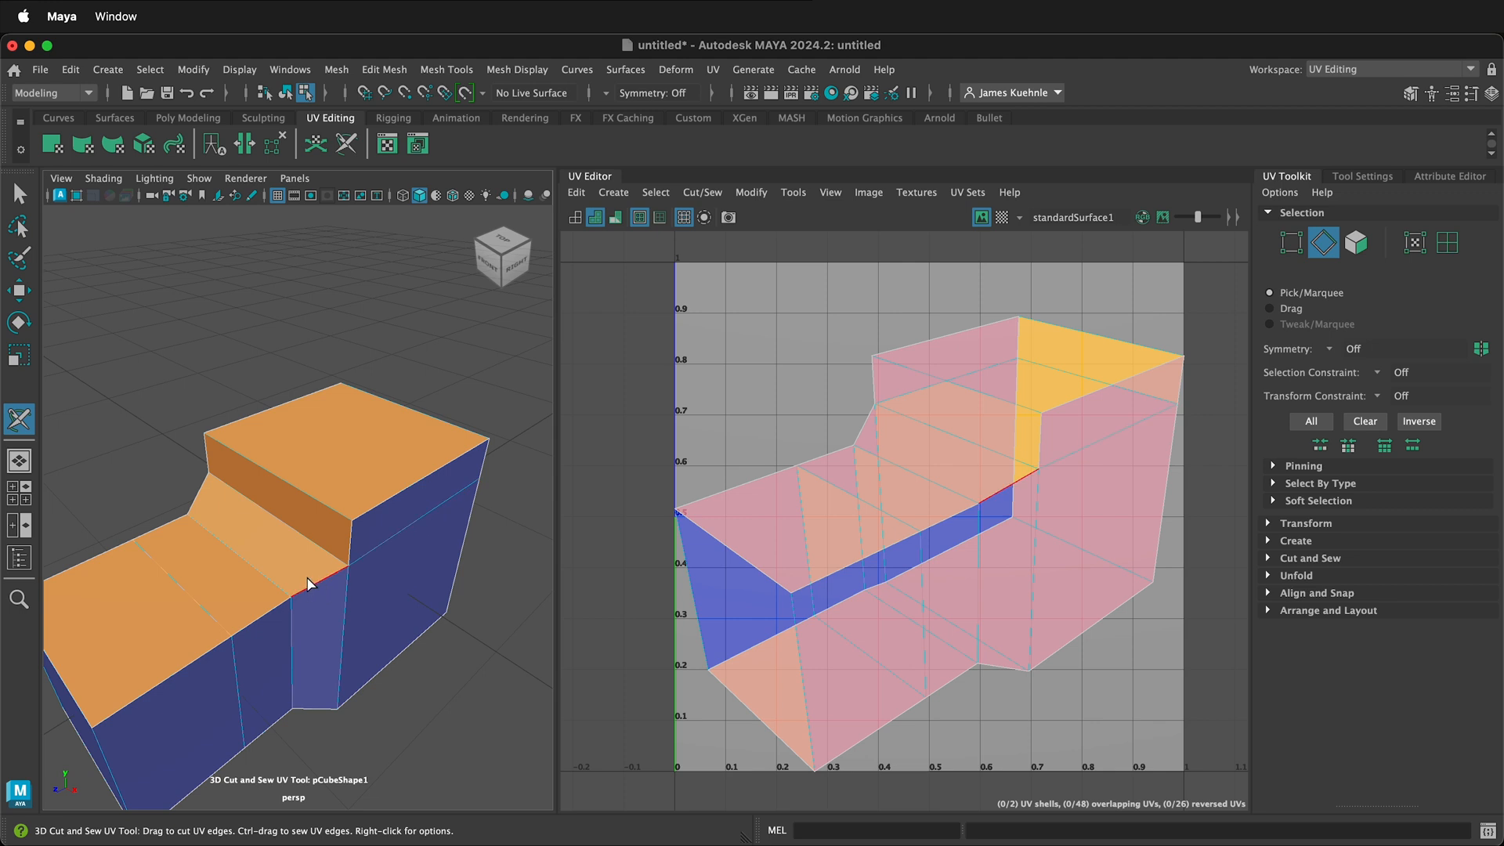
{"action": "left_click_drag", "start_coordinate": [313, 553], "coordinate": [270, 588]}
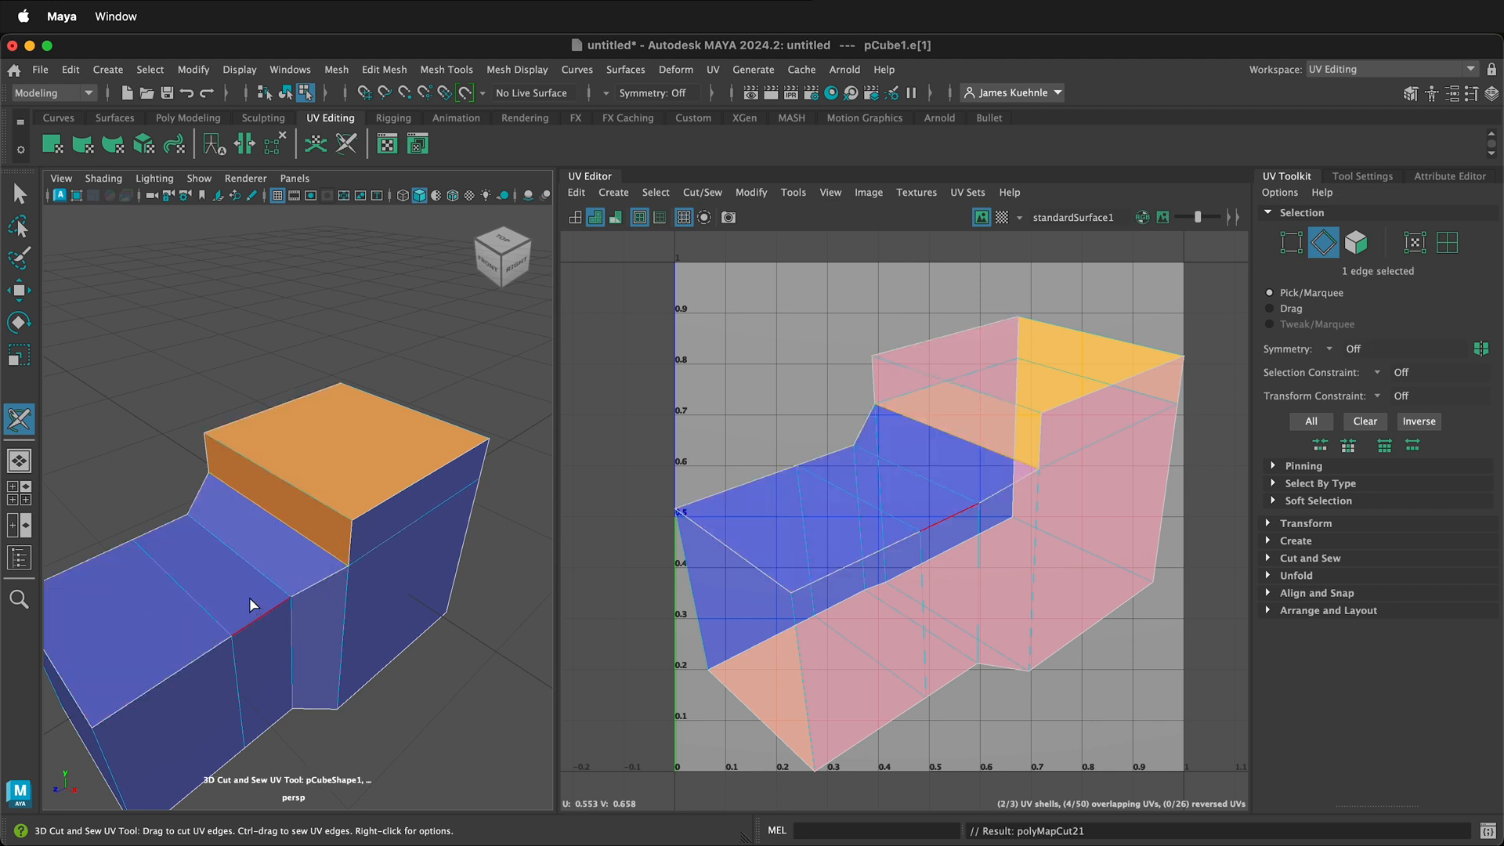
- Cut the vertical side edge into a new seam, splitting the UVs into four shells
{"action": "mouse_move", "coordinate": [376, 643]}
{"action": "left_mouse_down", "text": "alt"}
{"action": "mouse_move", "coordinate": [458, 659]}
{"action": "mouse_move", "coordinate": [457, 629]}
{"action": "mouse_move", "coordinate": [420, 627]}
{"action": "mouse_move", "coordinate": [375, 599]}
{"action": "mouse_move", "coordinate": [397, 662]}
{"action": "mouse_move", "coordinate": [449, 627]}
{"action": "left_mouse_up", "text": "alt"}
{"action": "mouse_move", "coordinate": [326, 622]}
{"action": "left_mouse_down"}
{"action": "mouse_move", "coordinate": [313, 525]}
{"action": "mouse_move", "coordinate": [289, 537]}
{"action": "left_mouse_up"}
{"action": "left_click_drag", "start_coordinate": [340, 594], "coordinate": [274, 580], "text": "alt"}
{"action": "scroll", "coordinate": [506, 685], "scroll_direction": "down", "scroll_amount": 3}
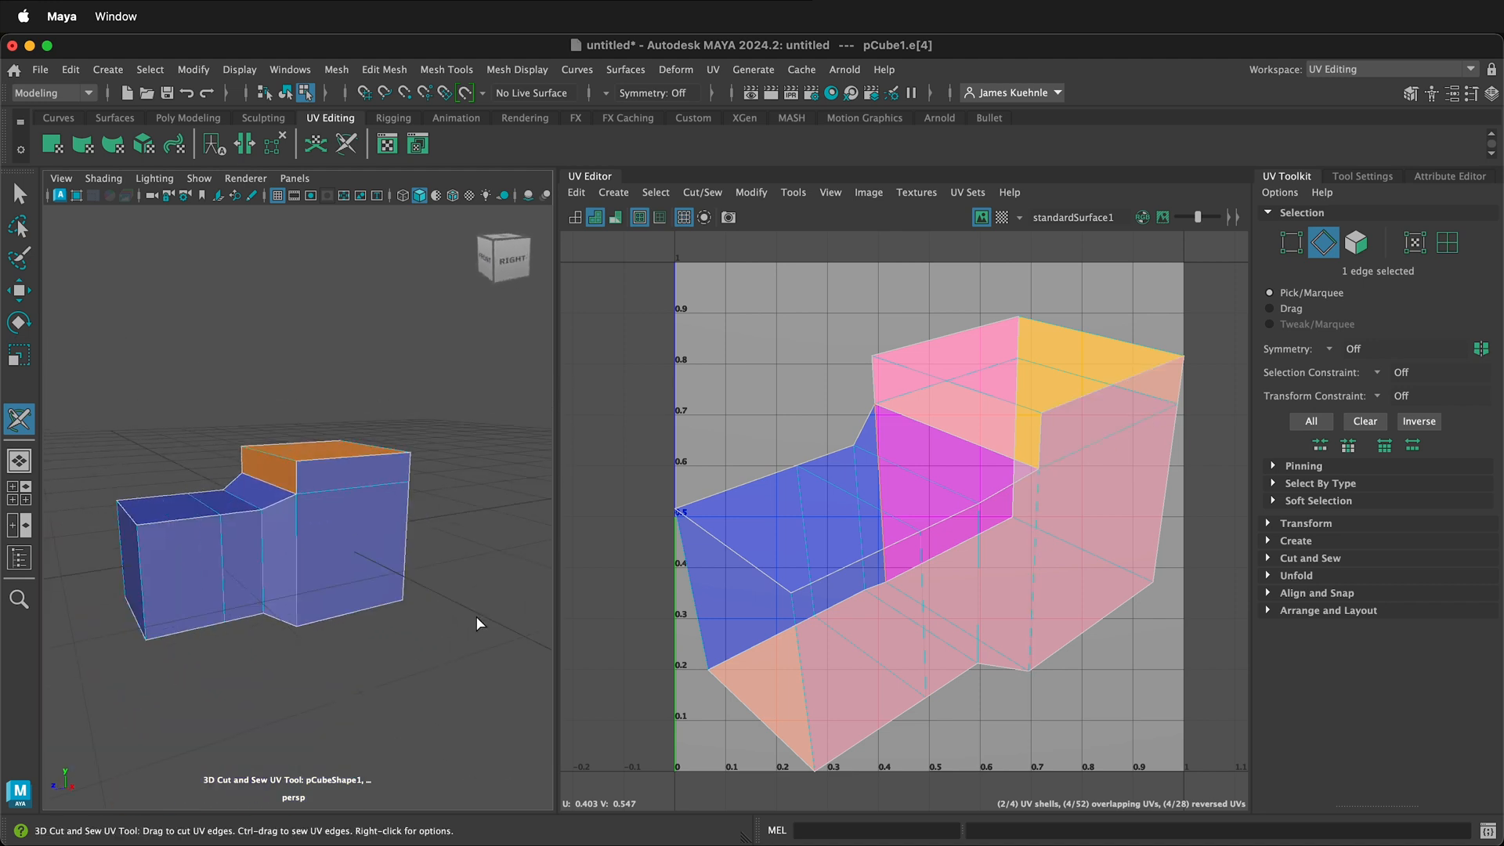
- Leave the cut tool, switch to face mode and select all 22 faces of the block
{"action": "right_click", "coordinate": [401, 344]}
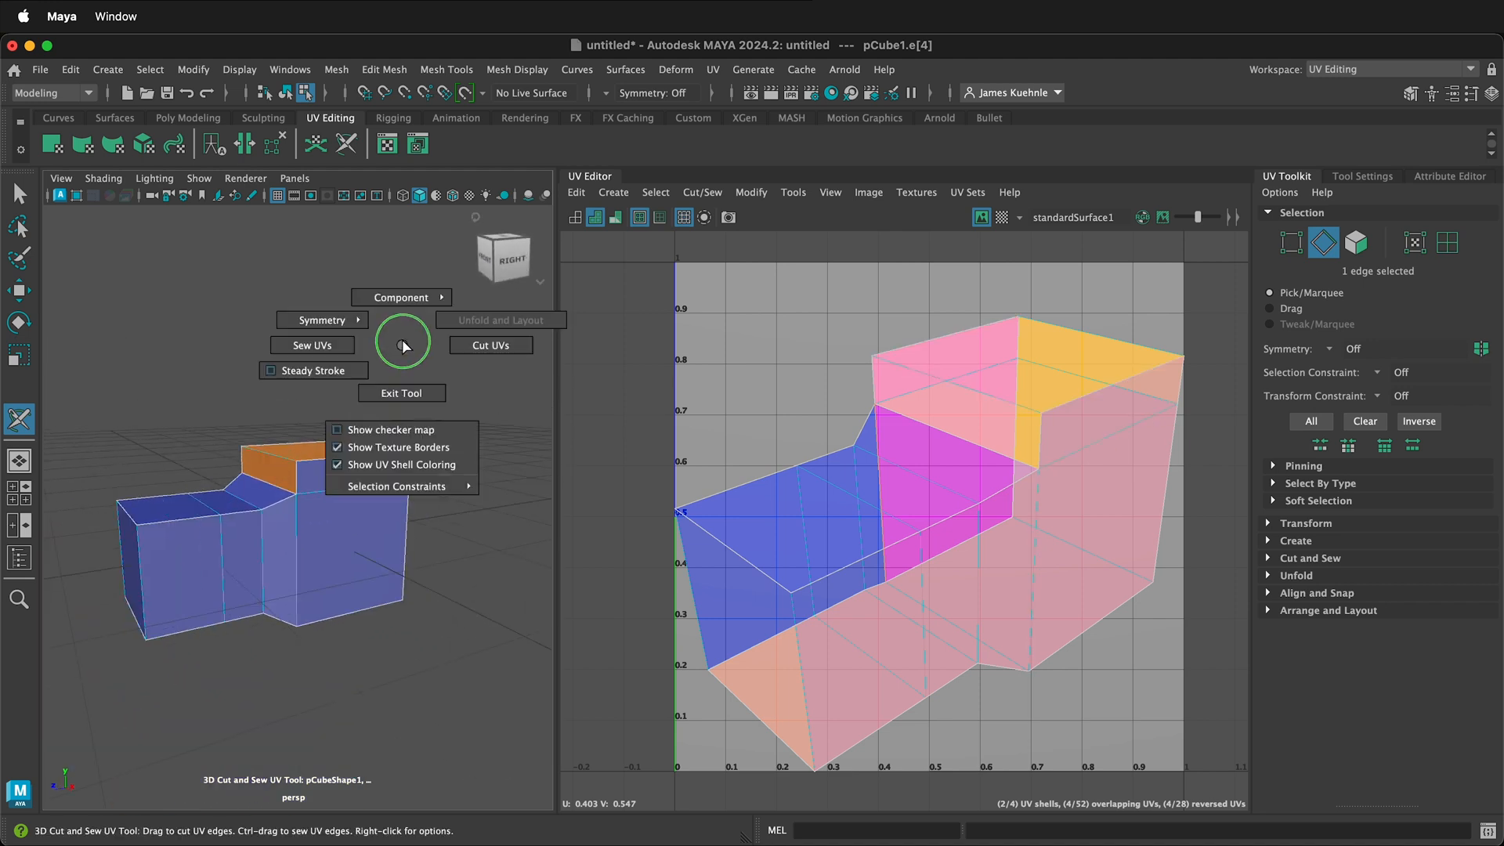
{"action": "right_click_drag", "start_coordinate": [403, 340], "coordinate": [387, 347]}
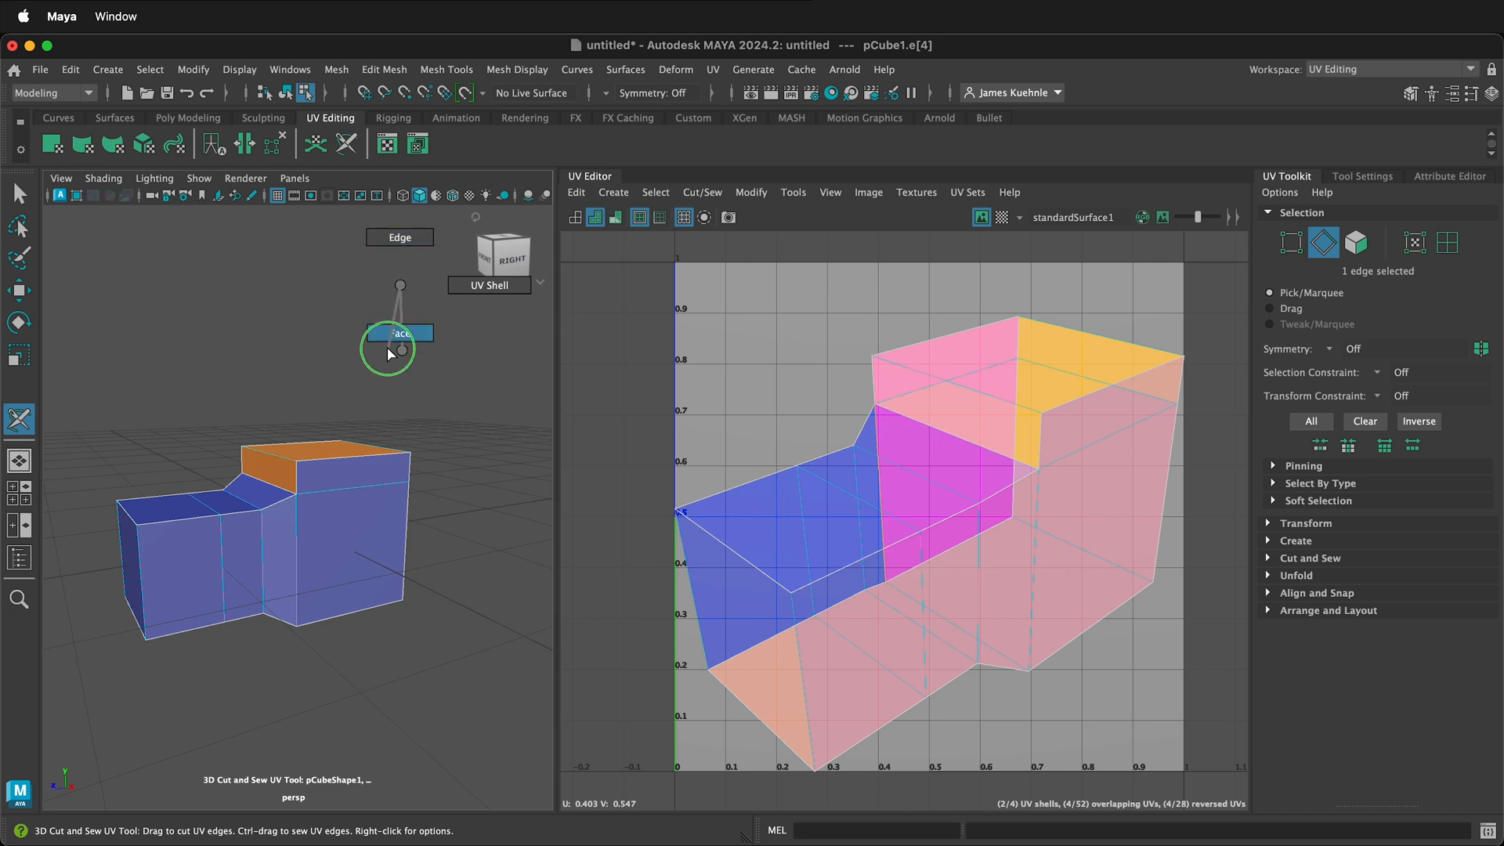
{"action": "right_click_drag", "start_coordinate": [283, 389], "coordinate": [255, 429]}
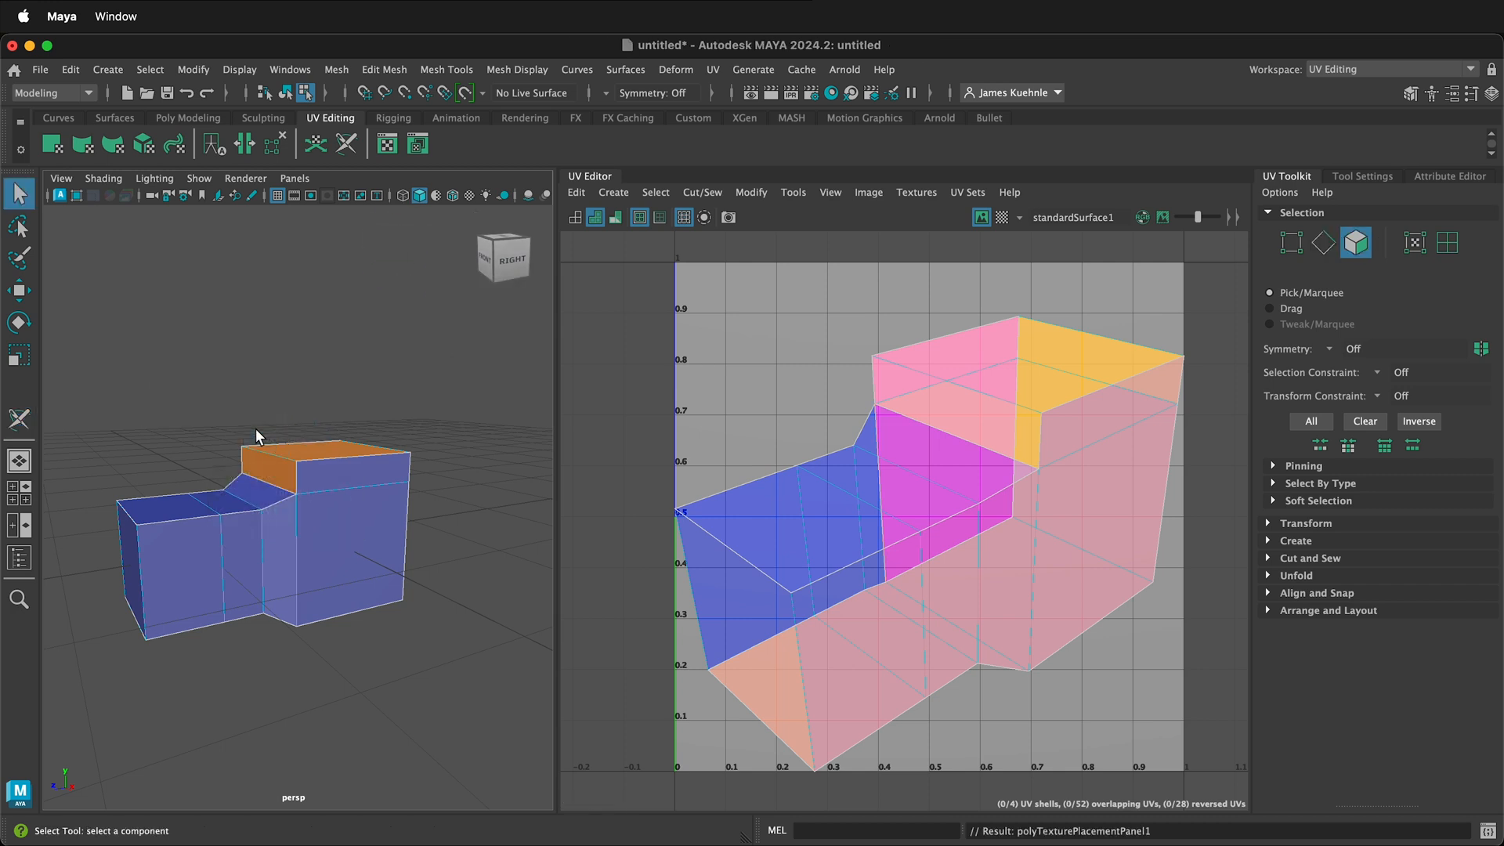
{"action": "left_click_drag", "start_coordinate": [68, 315], "coordinate": [500, 685]}
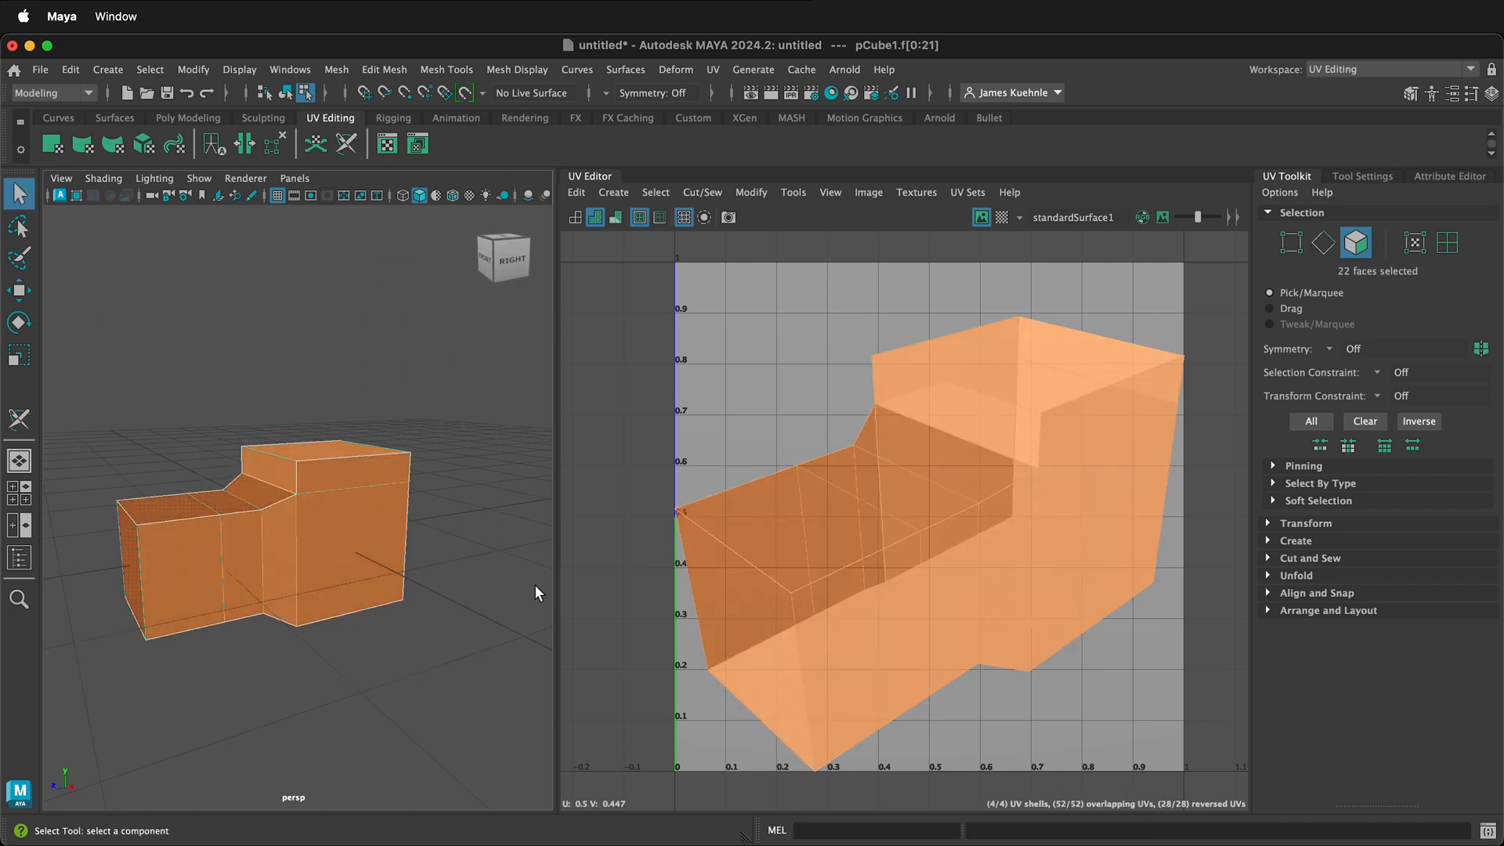
- Unfold the block's UVs and lay out the four shells within the 0–1 UV square
{"action": "left_click", "coordinate": [750, 194]}
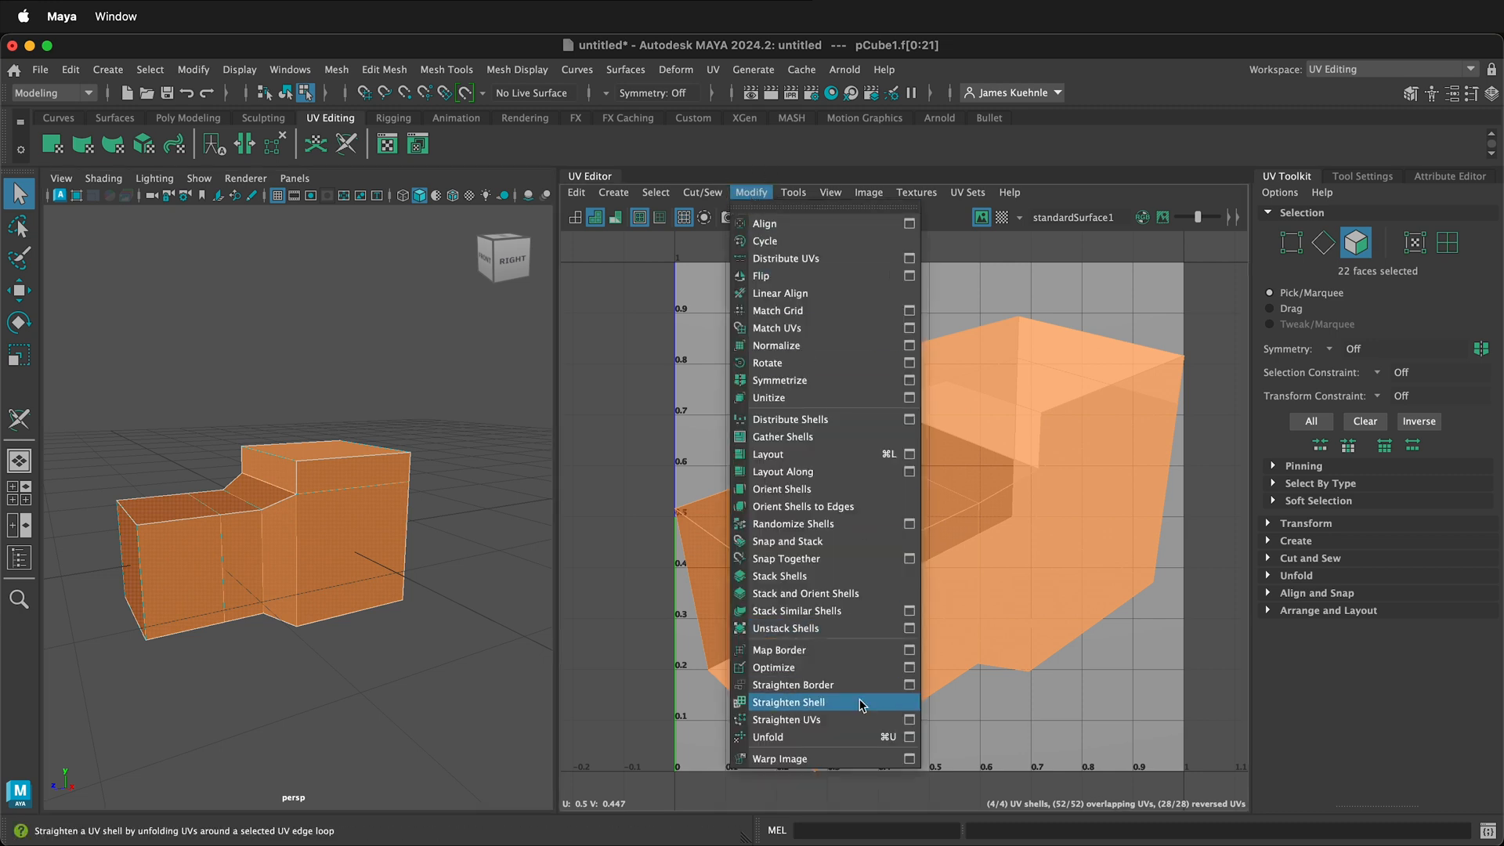
{"action": "left_click", "coordinate": [836, 740]}
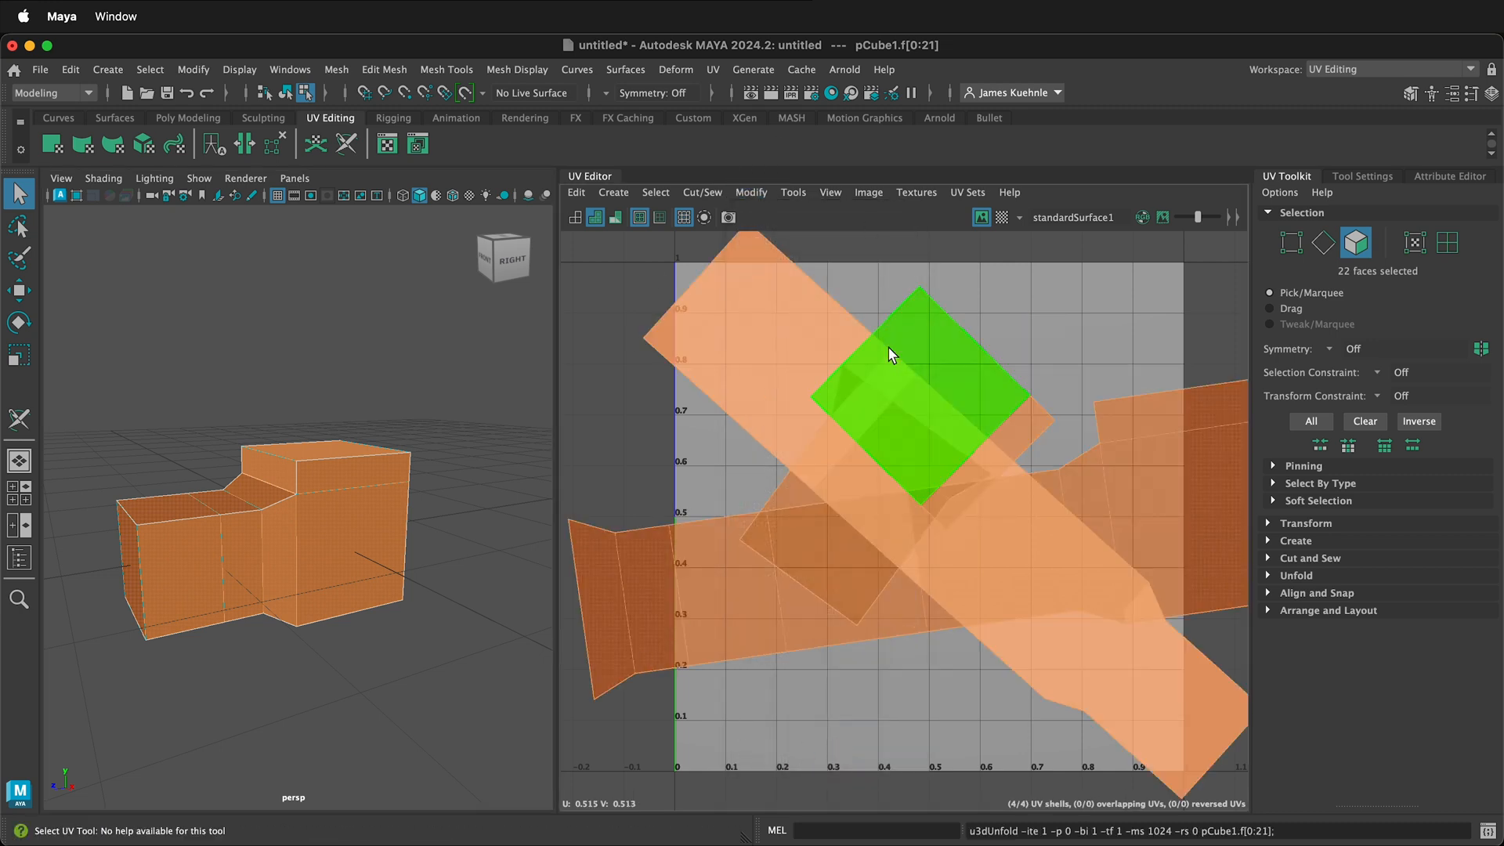
{"action": "left_click", "coordinate": [748, 192]}
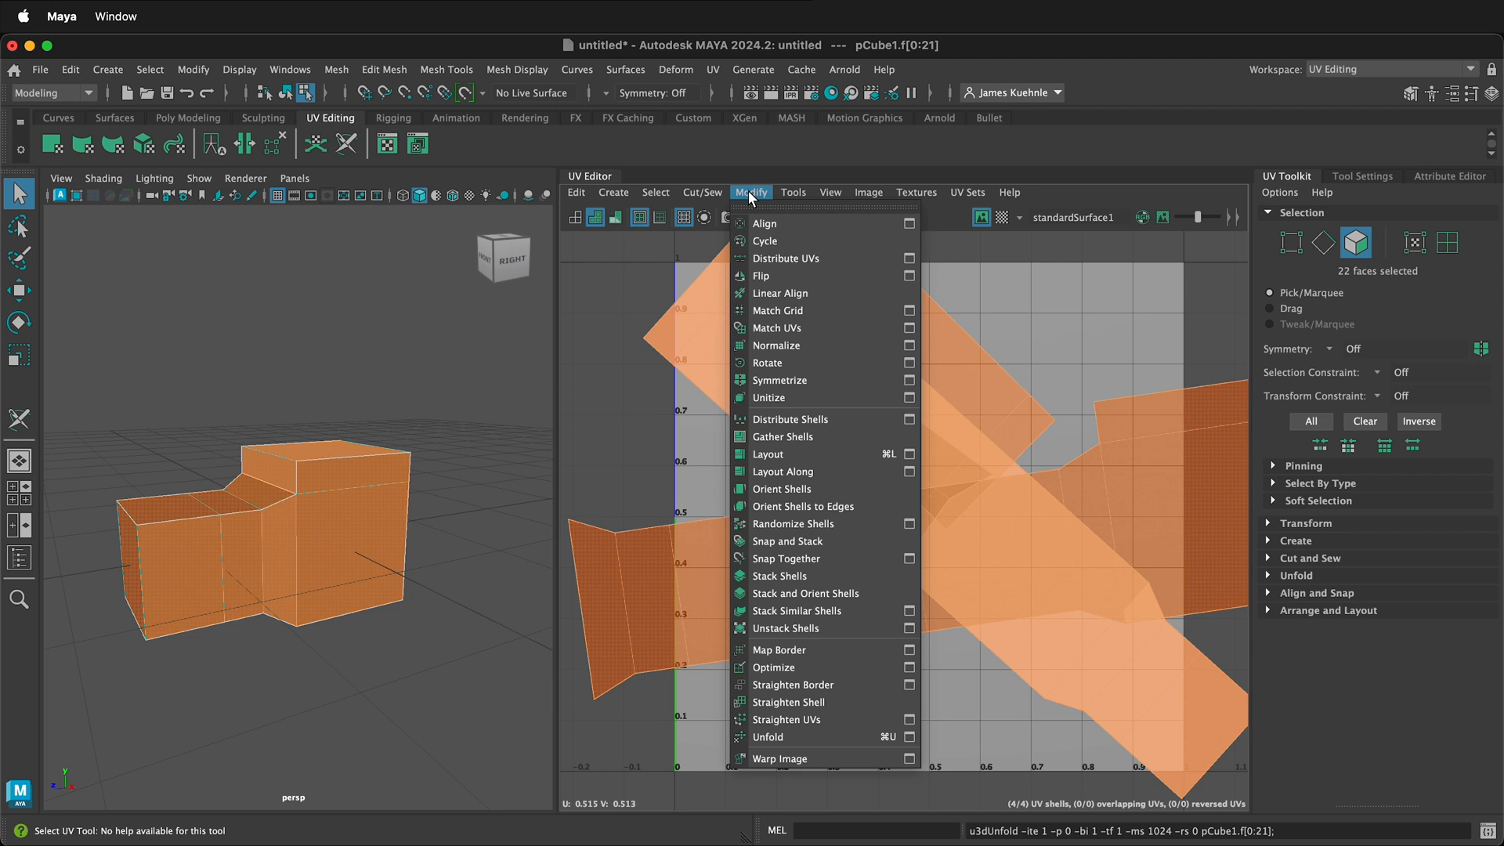
{"action": "left_click", "coordinate": [806, 459]}
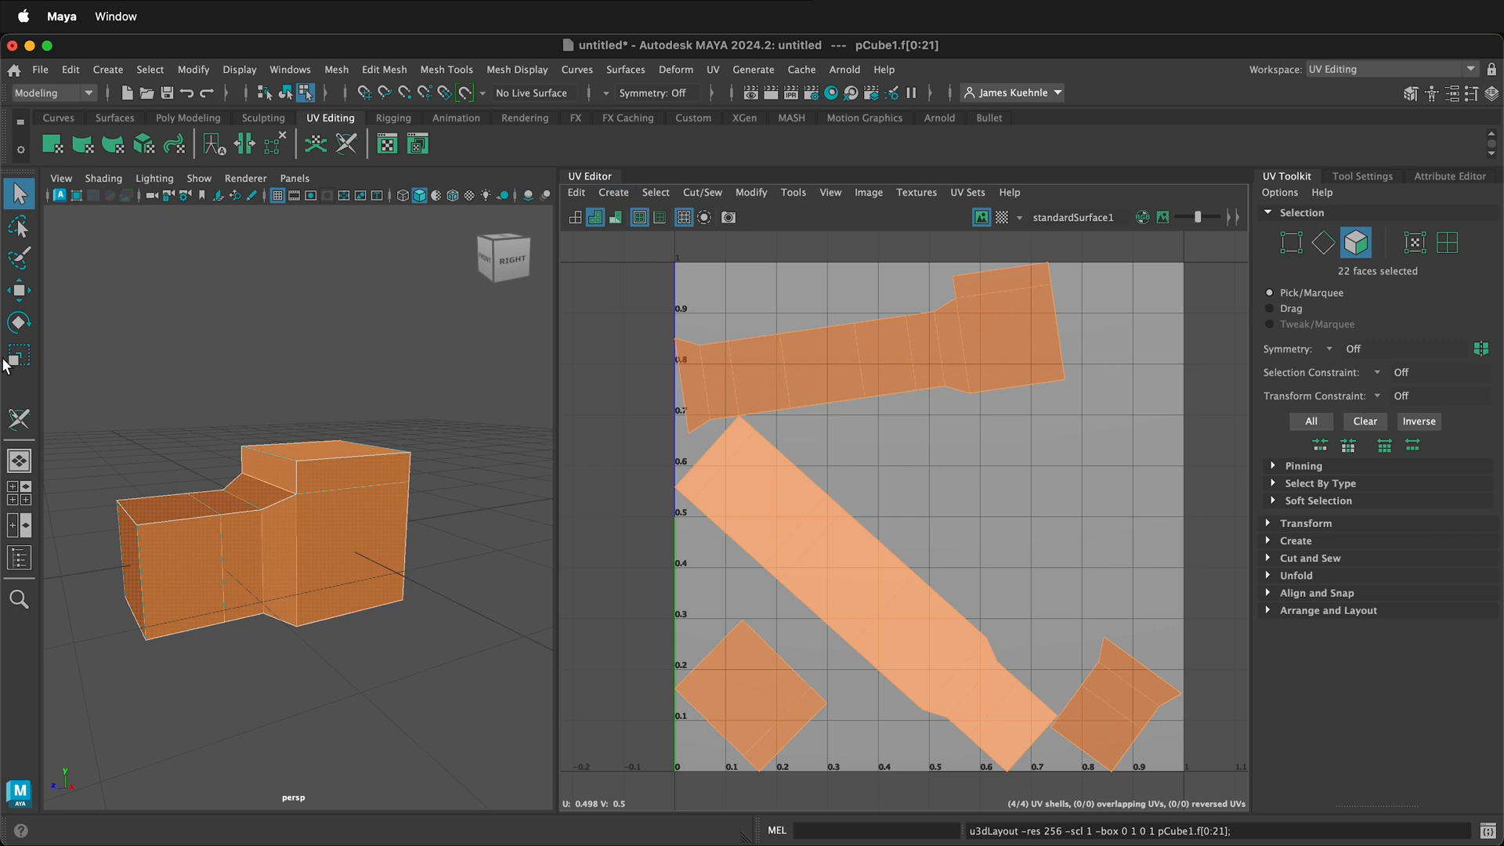
{"action": "left_click", "coordinate": [122, 448]}
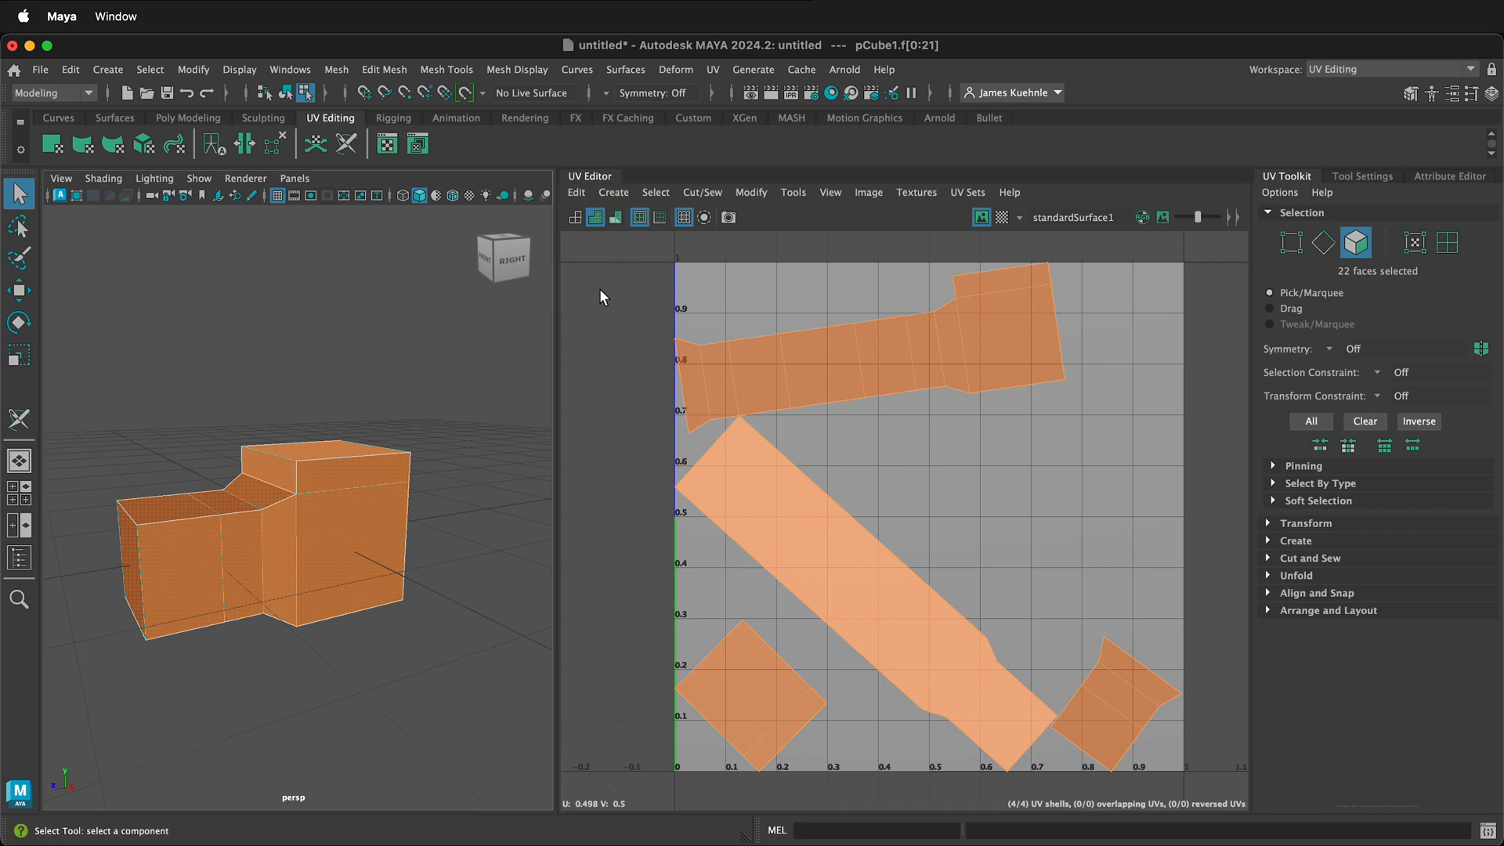
- Replace the UVs with an Automatic projection and run Auto Seams on the block
{"action": "left_click", "coordinate": [613, 191]}
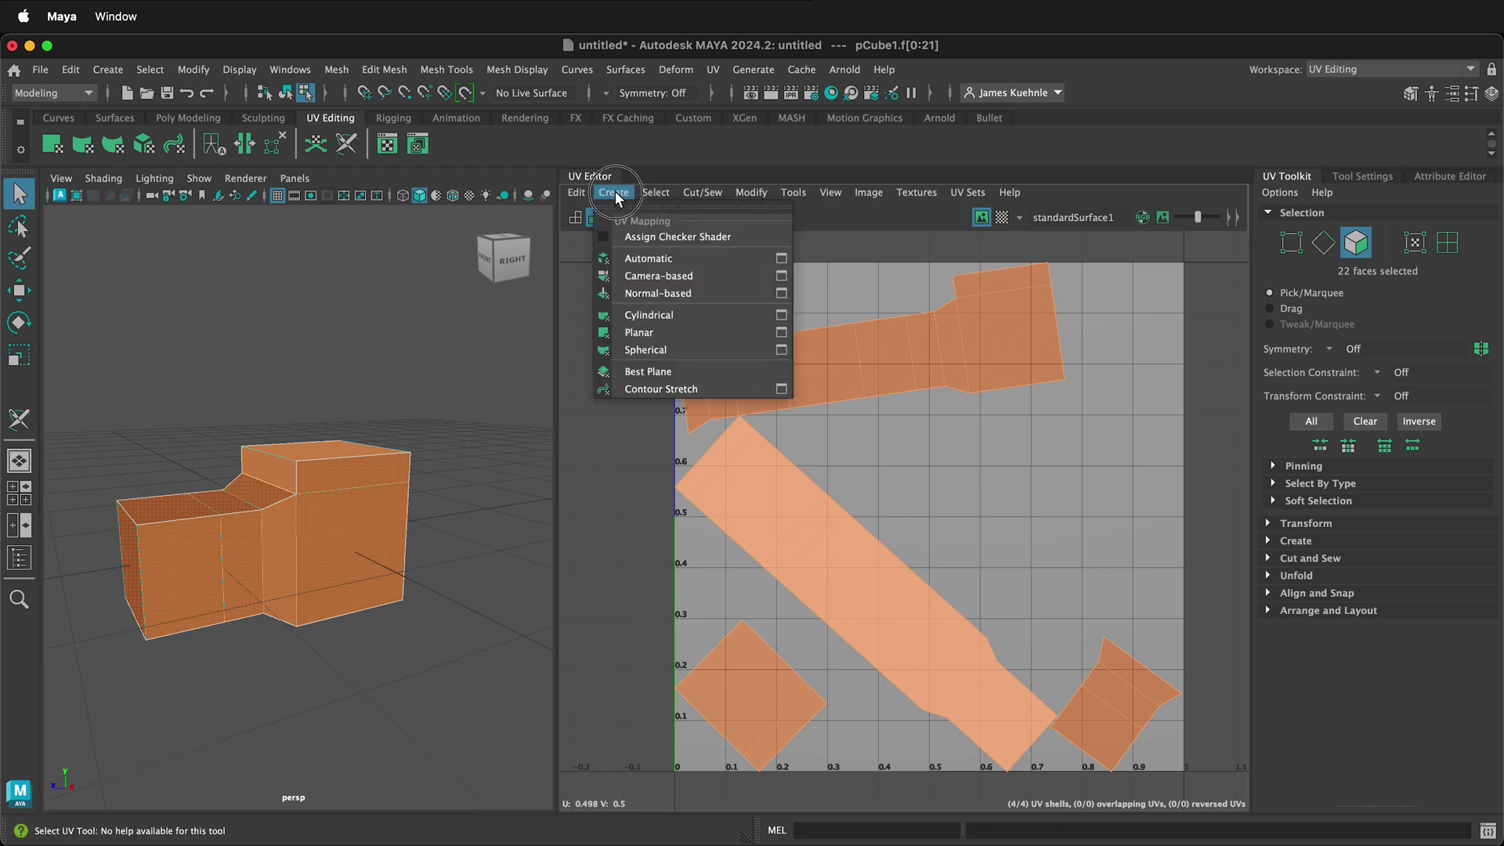
{"action": "left_click", "coordinate": [634, 275]}
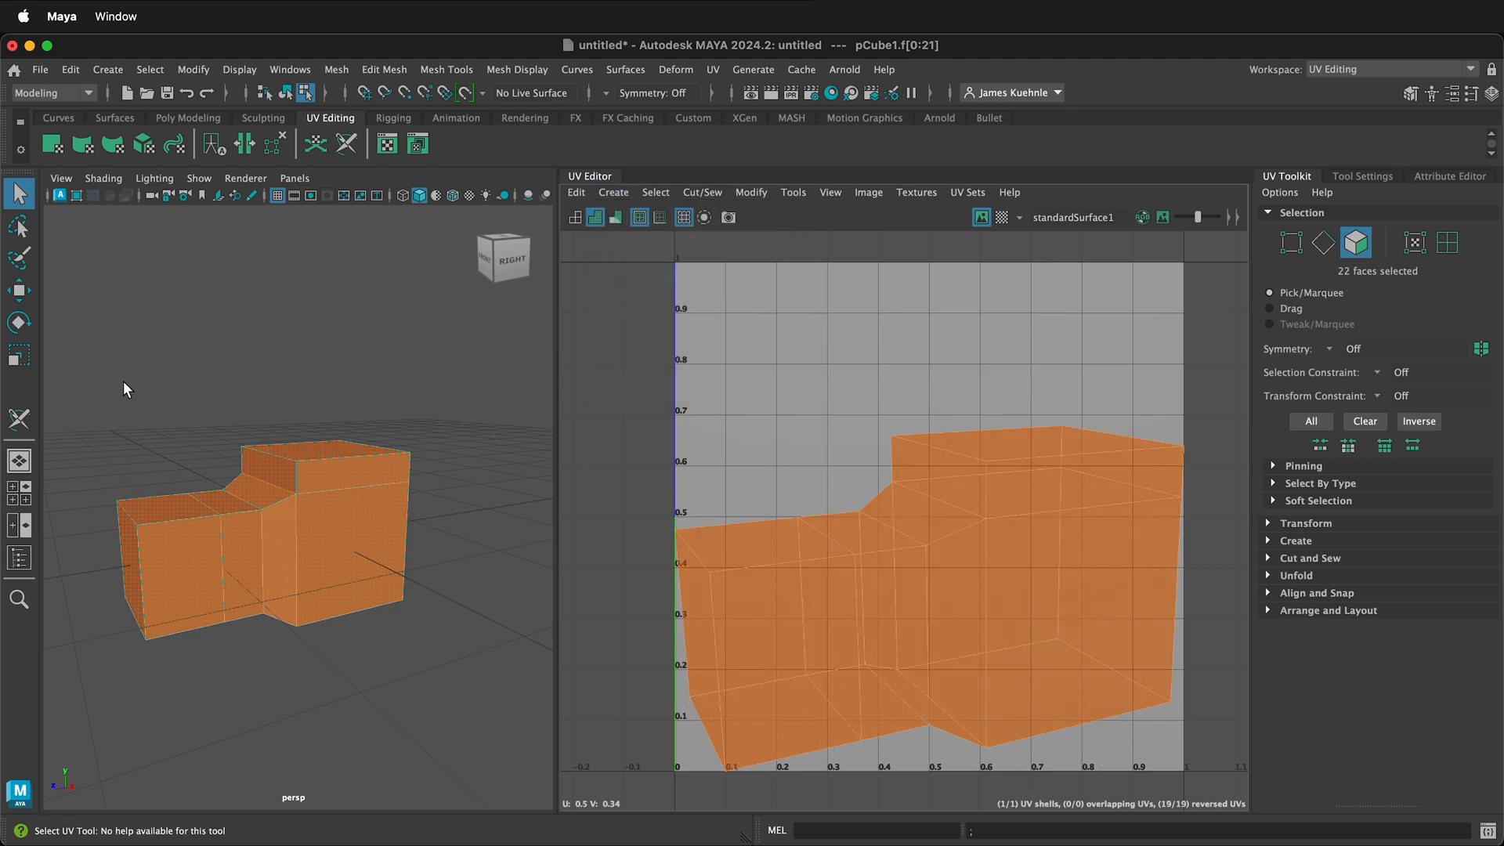
{"action": "left_click", "coordinate": [720, 191]}
{"action": "left_click", "coordinate": [731, 223]}
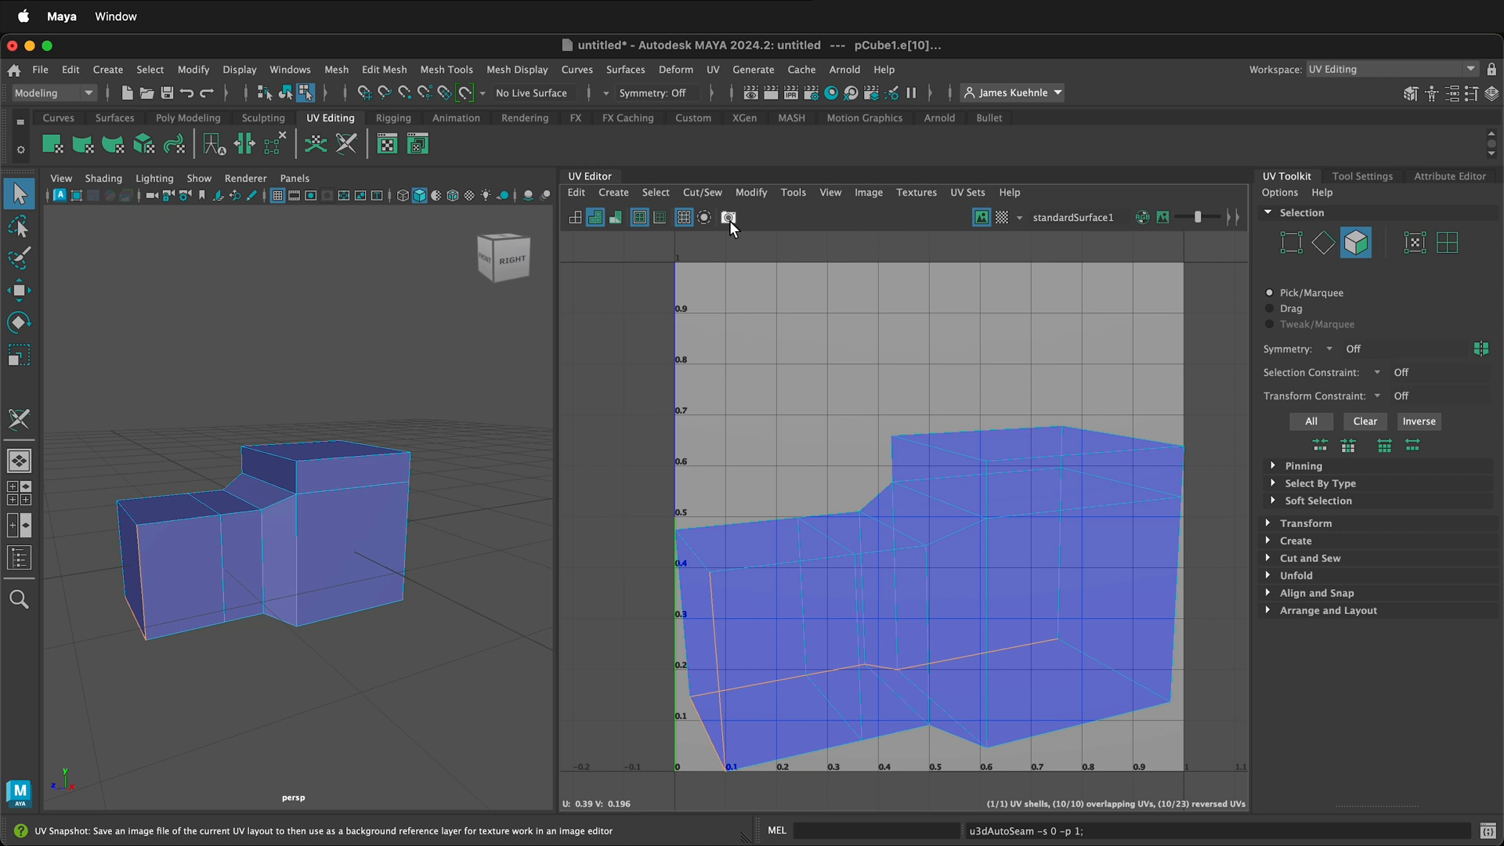
- Unfold the seam-cut UVs and lay out the single shell within the 0–1 square
{"action": "left_click", "coordinate": [748, 193]}
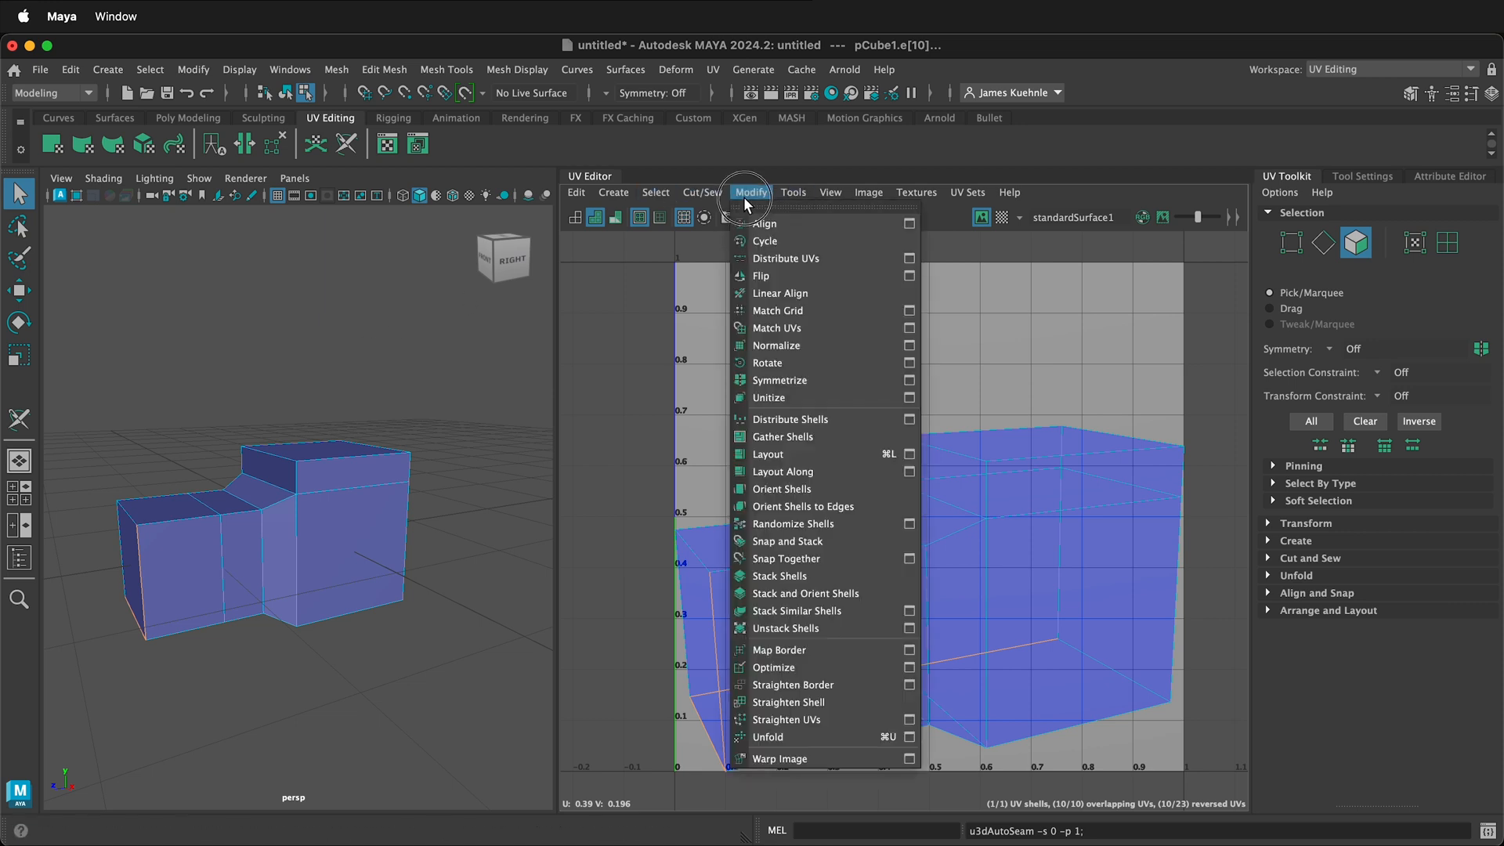
{"action": "left_click", "coordinate": [776, 736]}
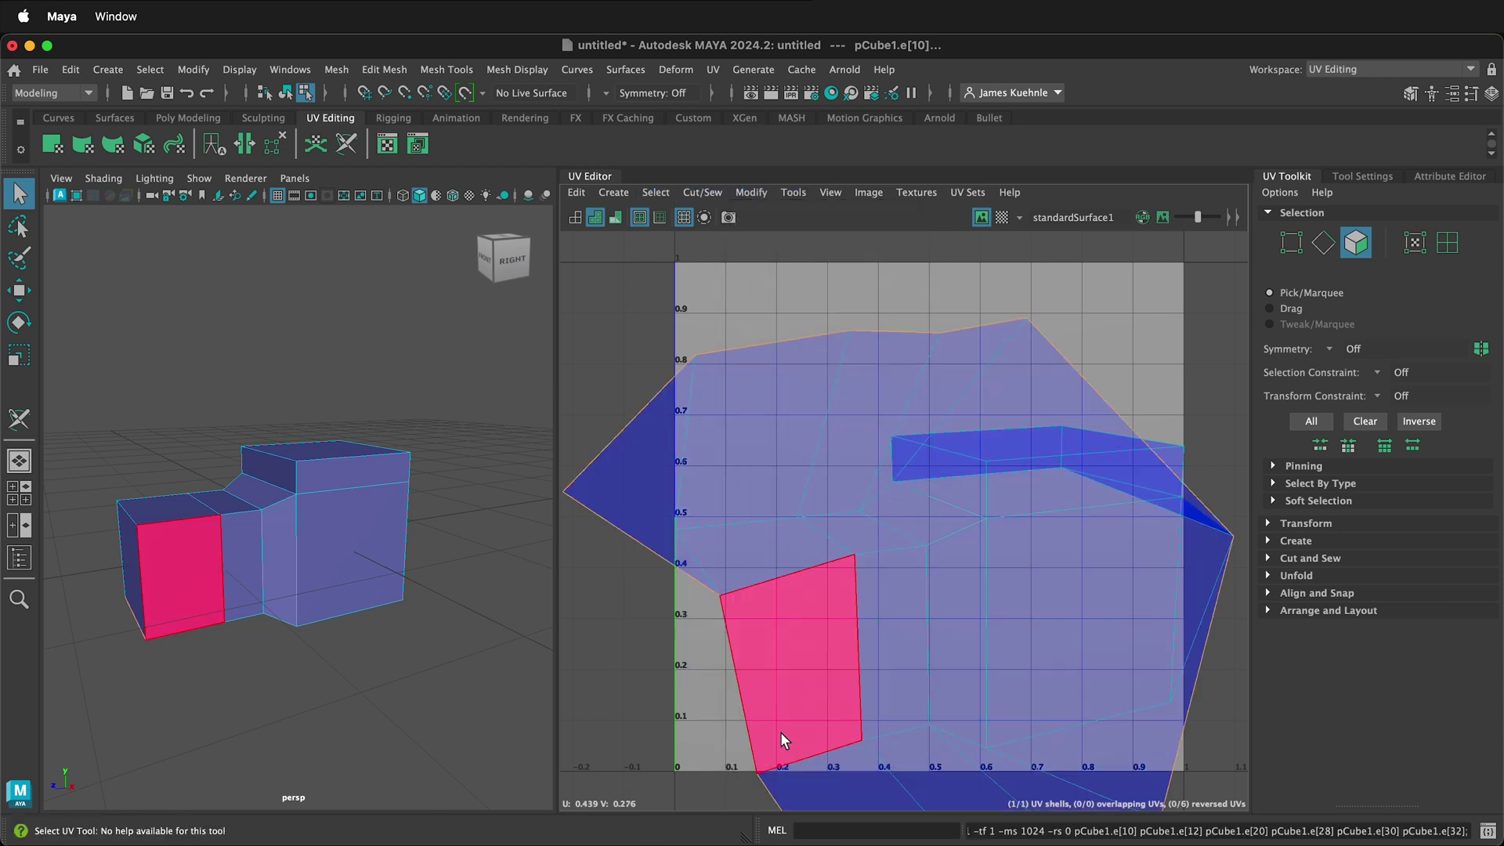
{"action": "left_click", "coordinate": [752, 192]}
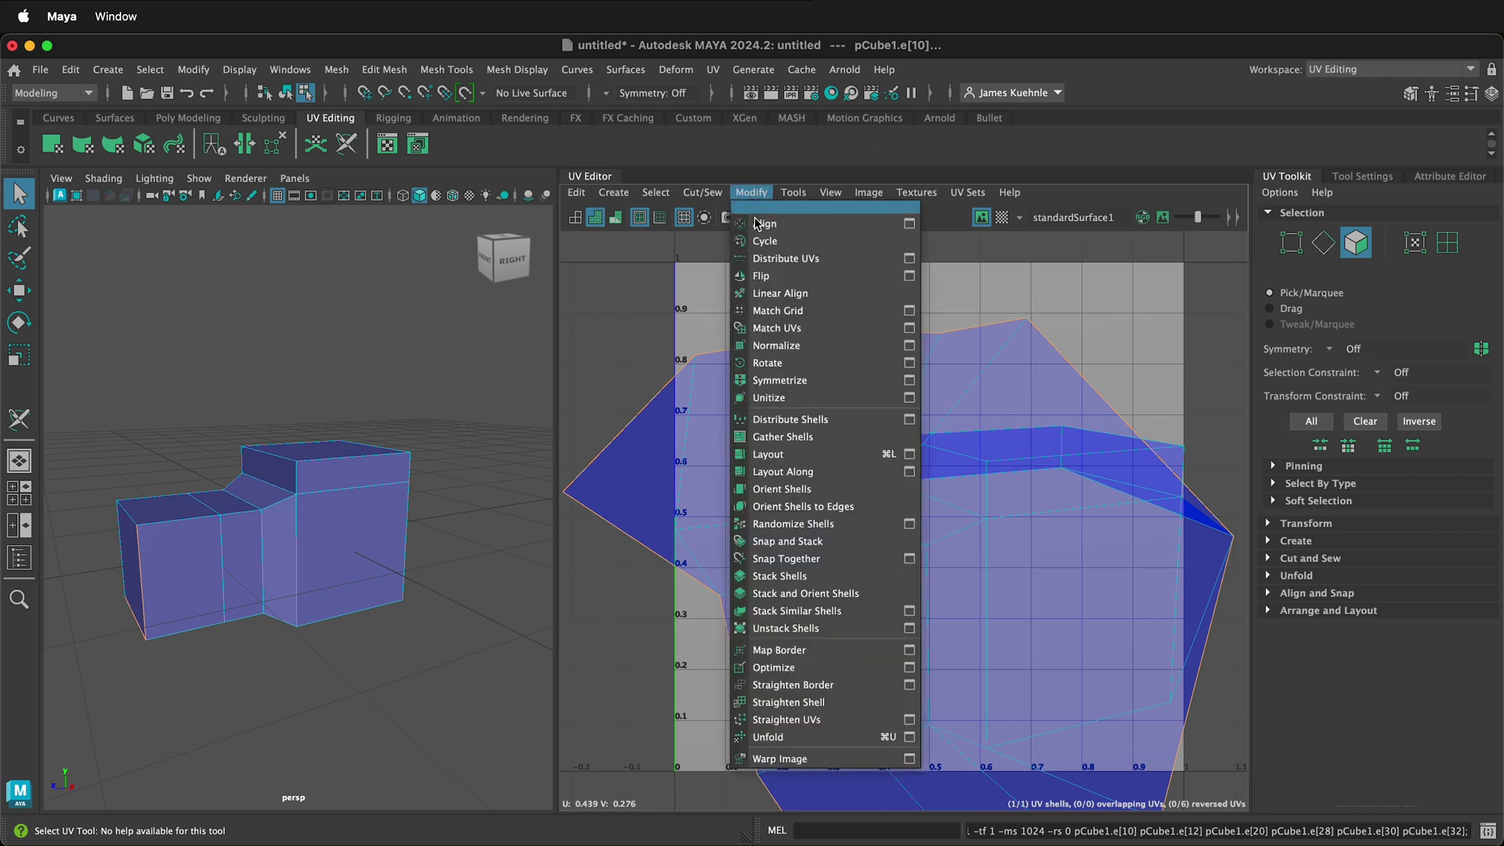
{"action": "left_click", "coordinate": [770, 454]}
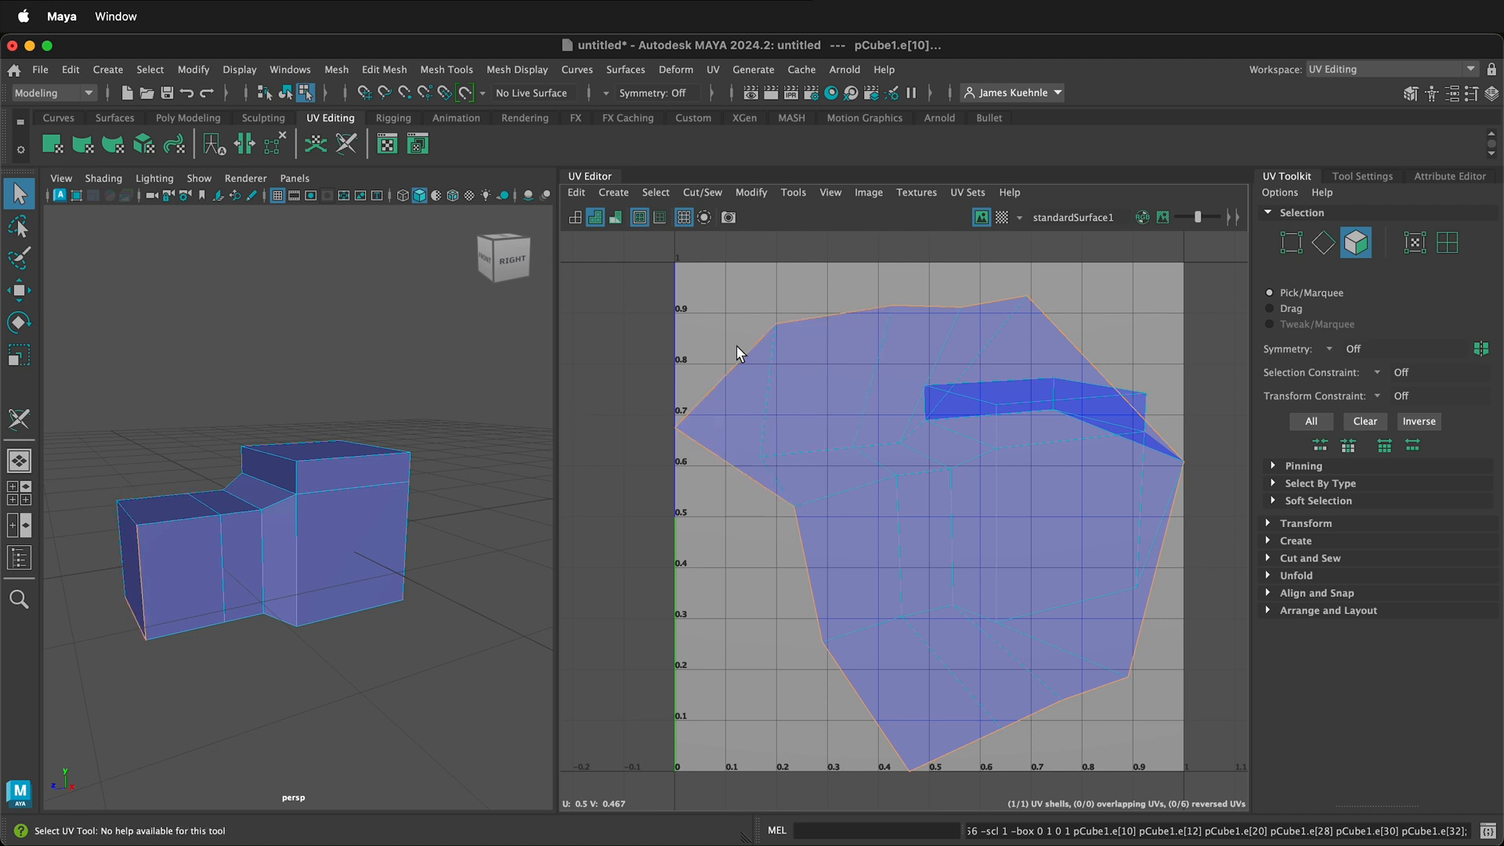
- Switch to the Modeling - Standard workspace and assign a new Blinn material to the block
{"action": "left_click", "coordinate": [1480, 68]}
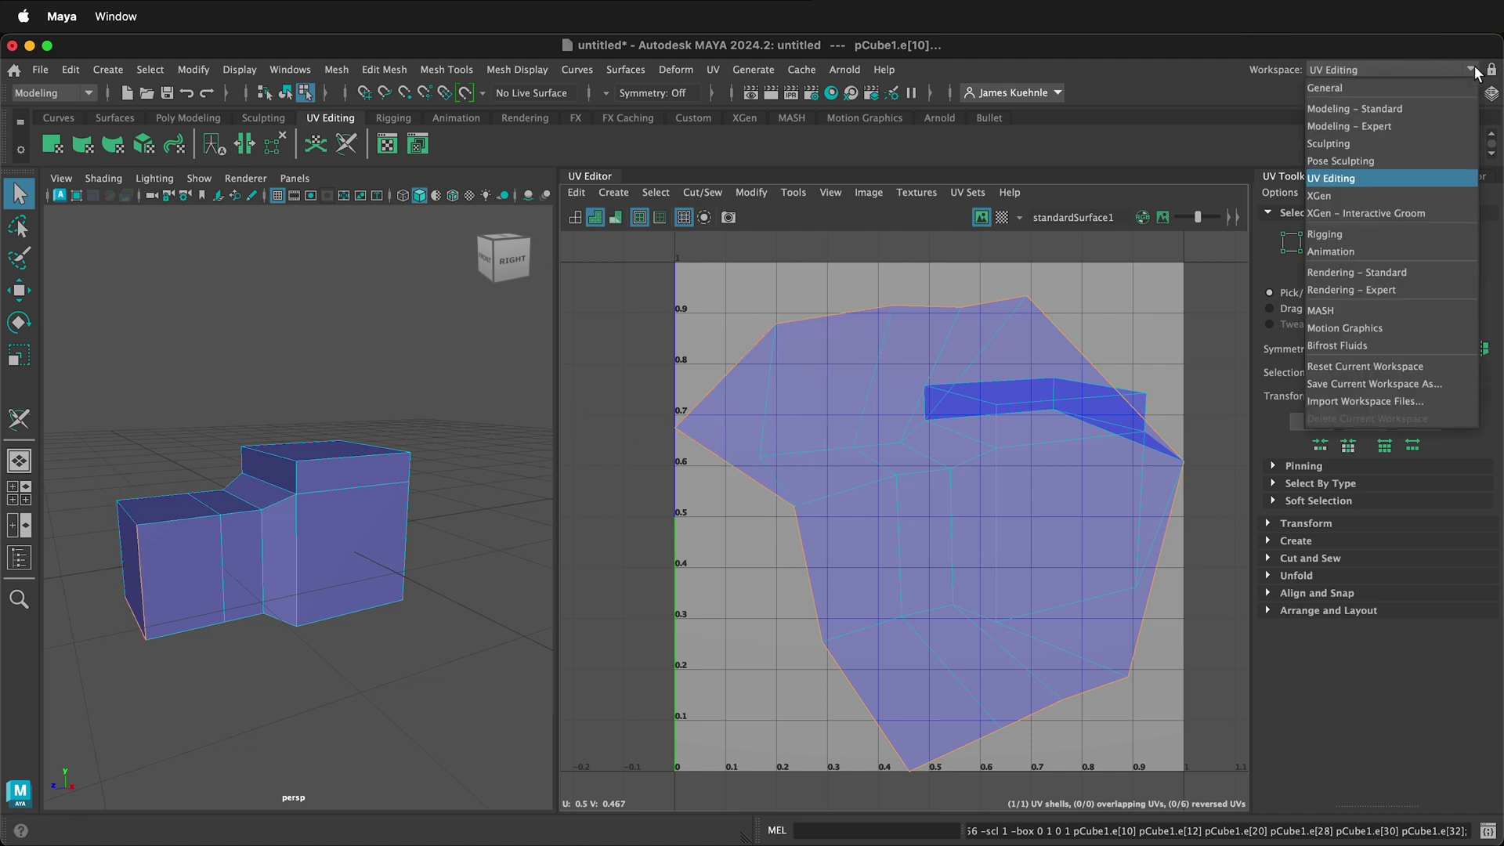
{"action": "left_click", "coordinate": [1398, 103]}
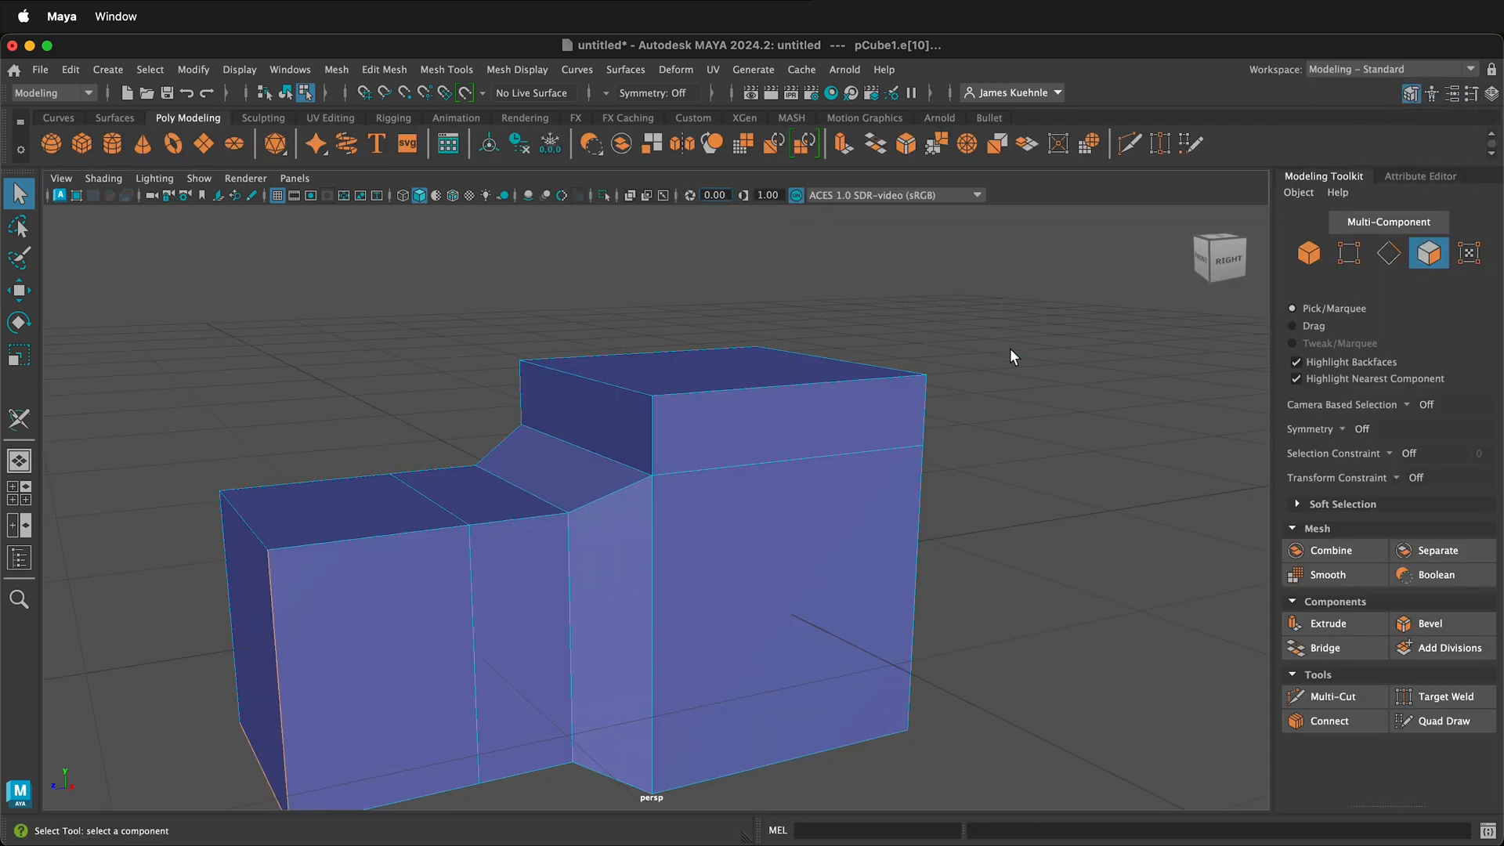
{"action": "left_click", "coordinate": [786, 564]}
{"action": "right_click", "coordinate": [786, 562]}
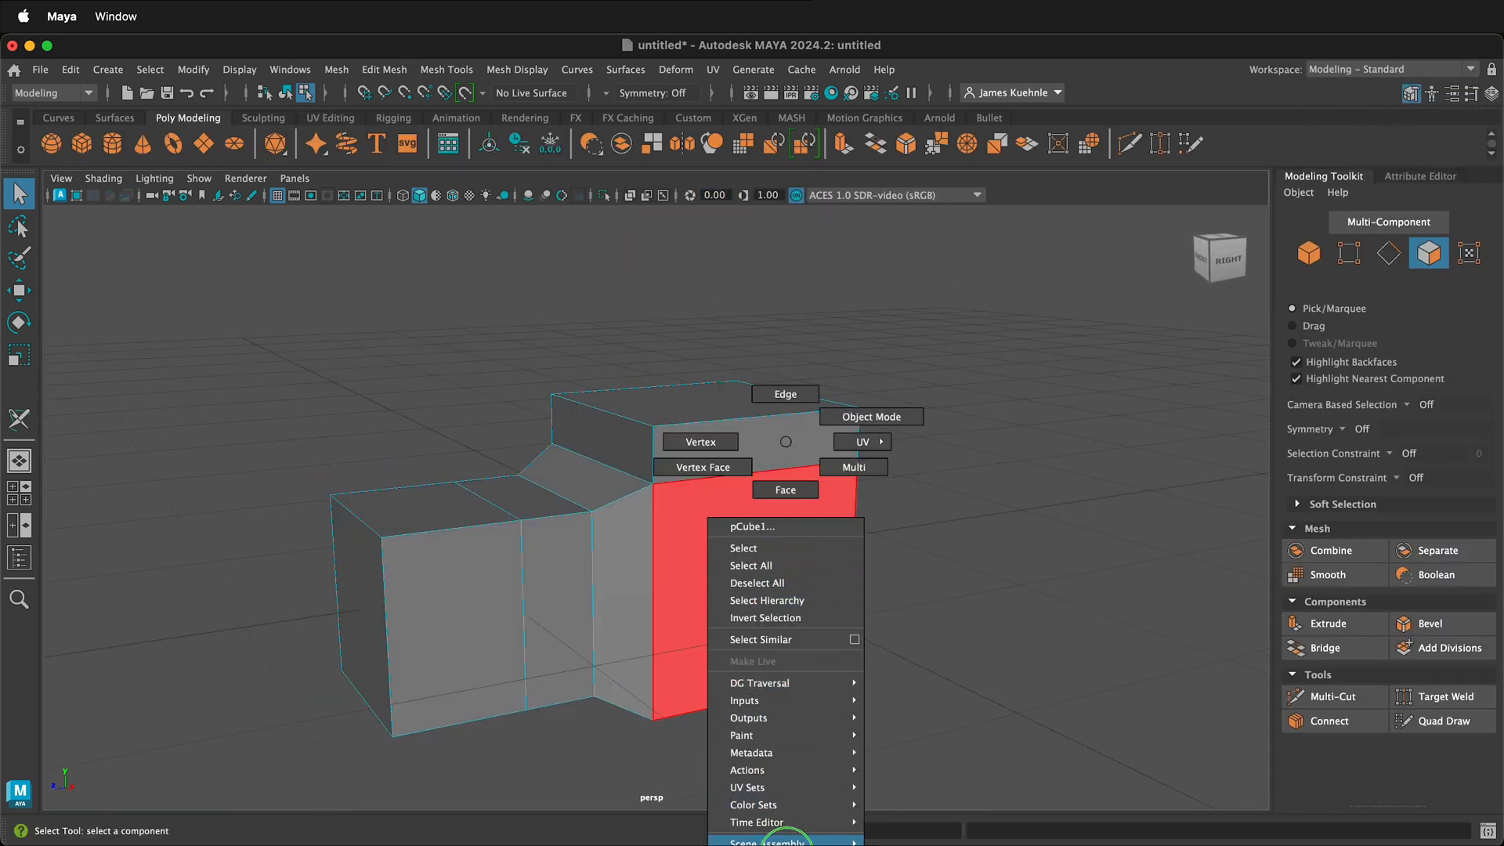
{"action": "left_click", "coordinate": [766, 841]}
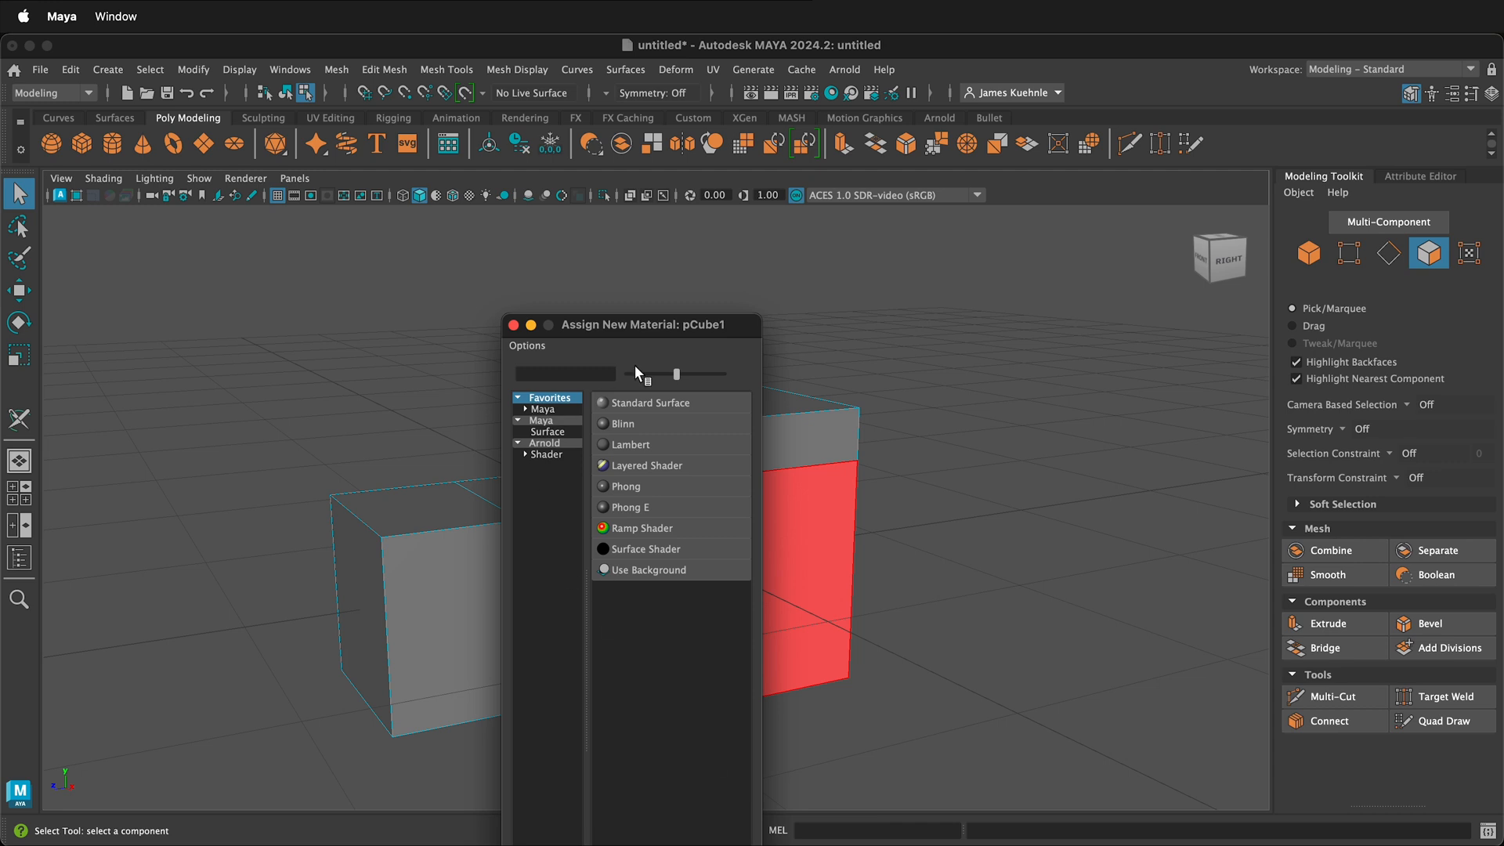
{"action": "left_click", "coordinate": [630, 427]}
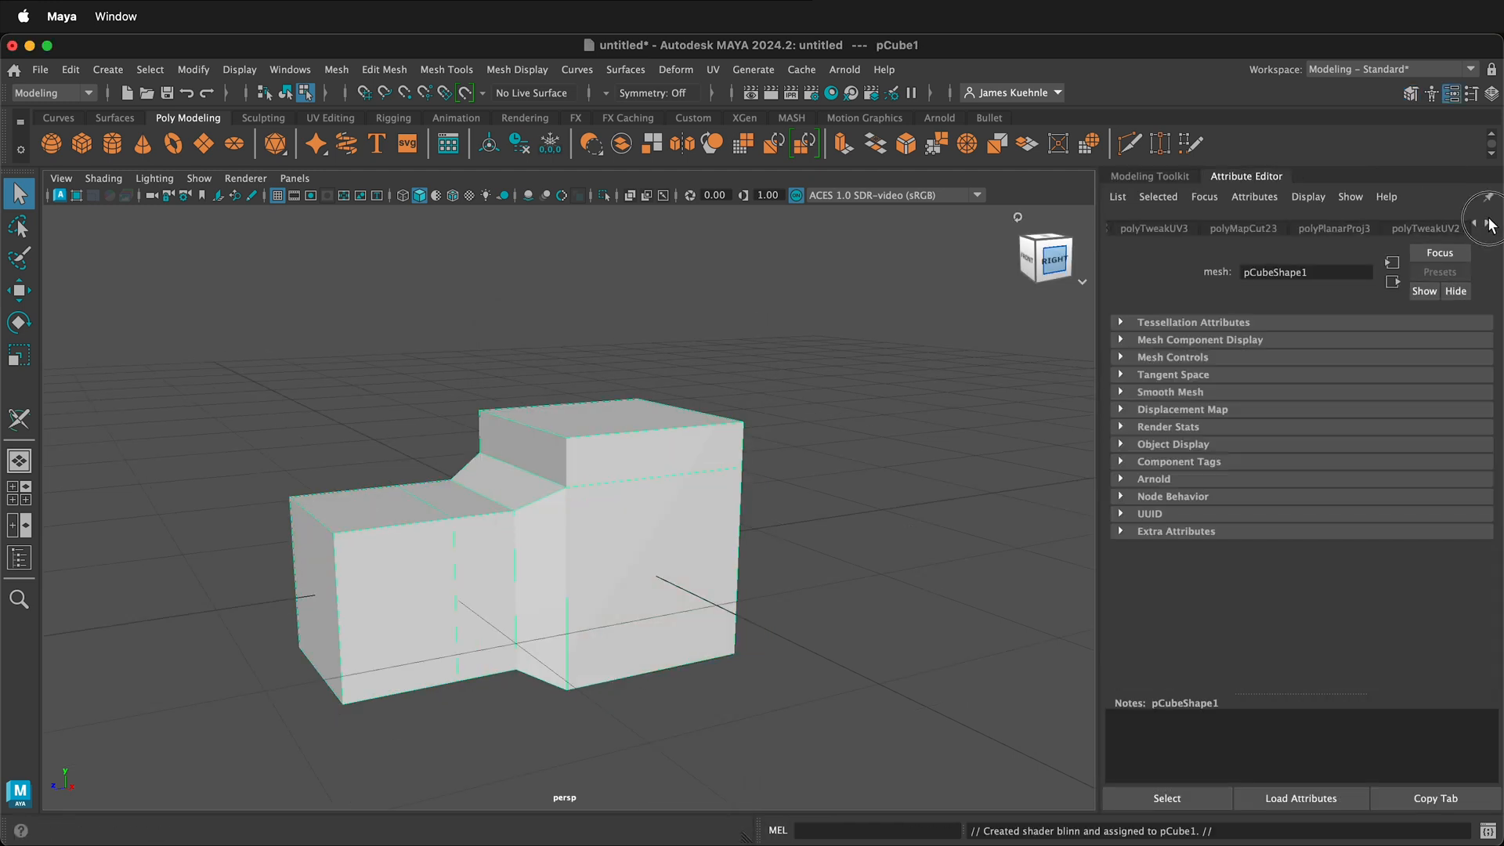
- Rename the block's blinn1 material to my_material in the Attribute Editor
{"action": "left_click", "coordinate": [1489, 227]}
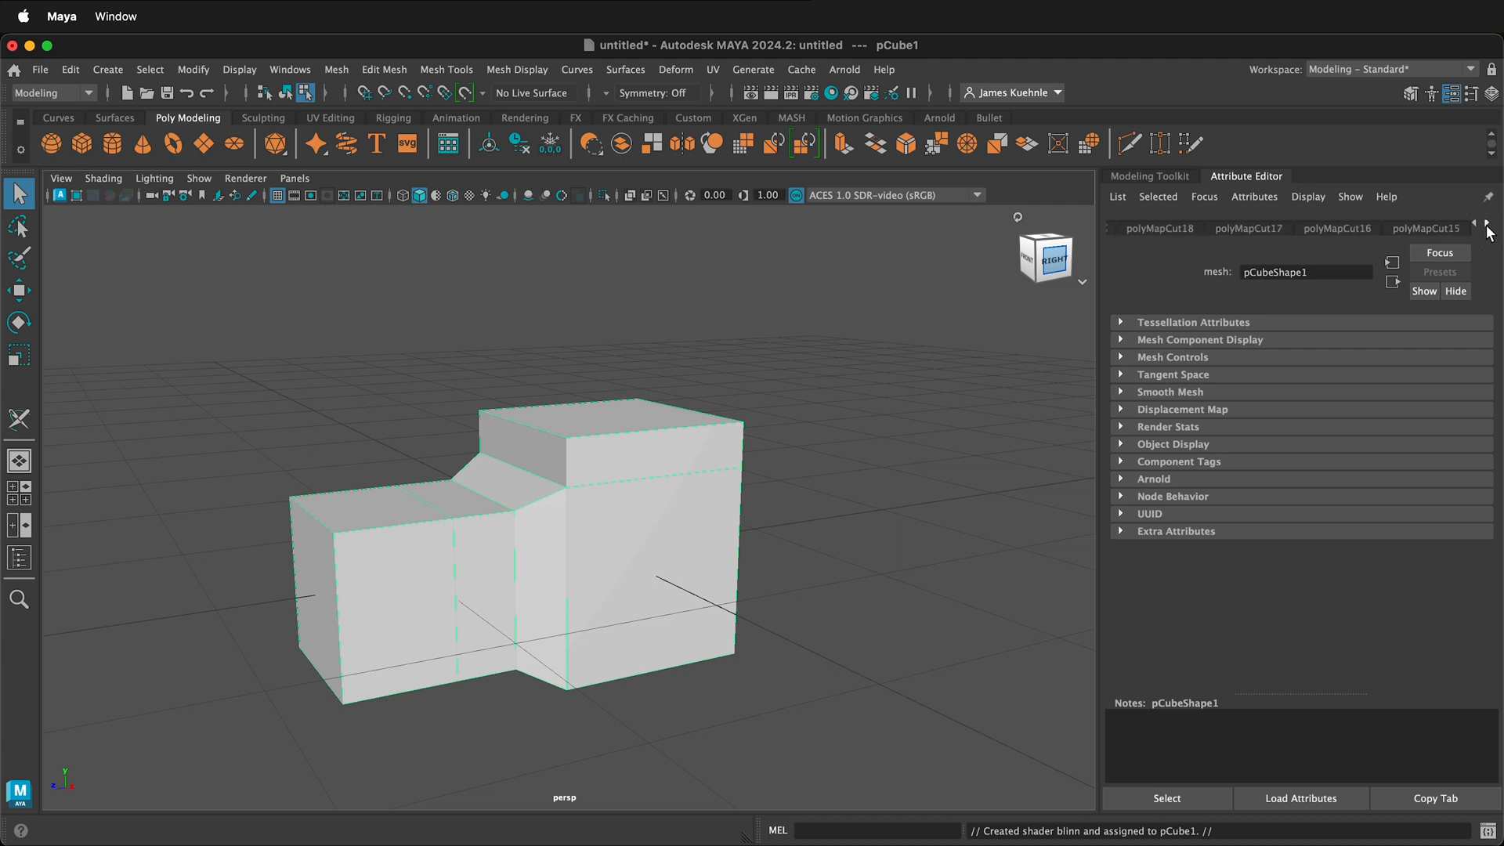
{"action": "left_click", "coordinate": [1489, 227]}
{"action": "left_click", "coordinate": [1489, 228]}
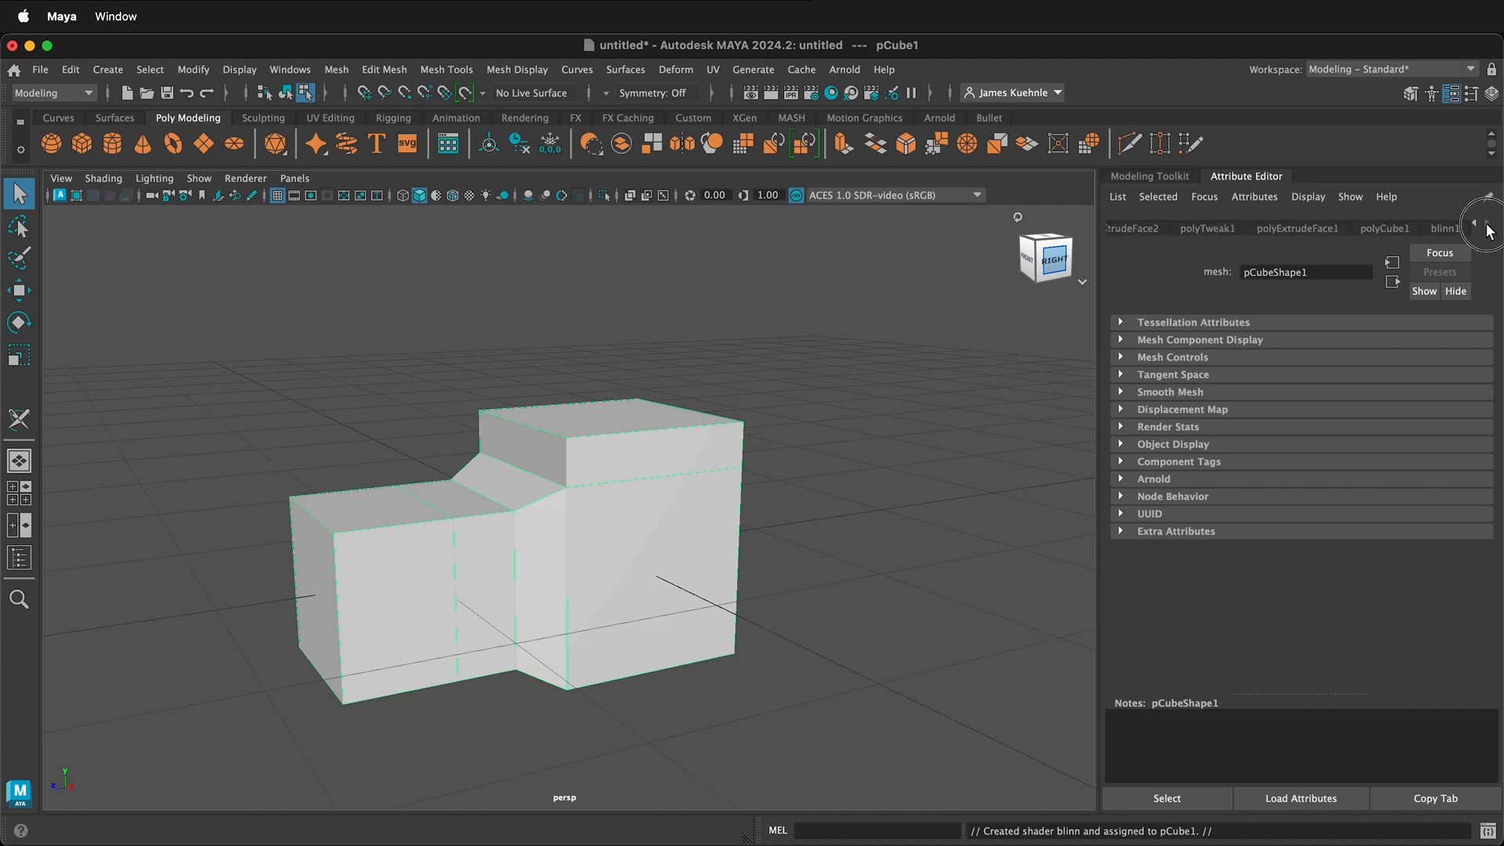
{"action": "left_click", "coordinate": [1445, 227]}
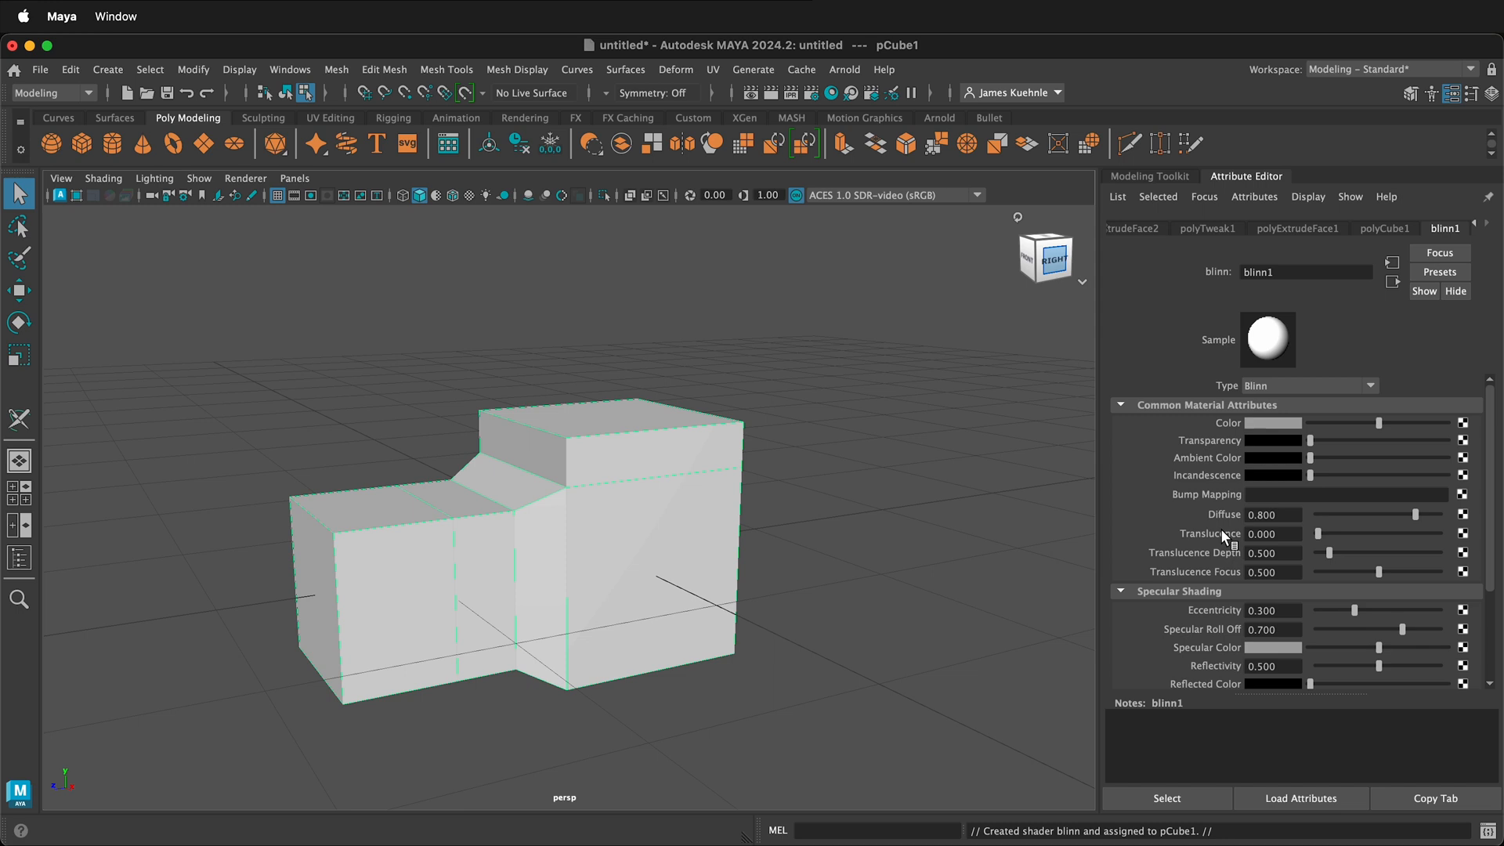
{"action": "double_click", "coordinate": [1297, 268]}
{"action": "type", "text": "my_material"}
{"action": "key", "text": "Return"}
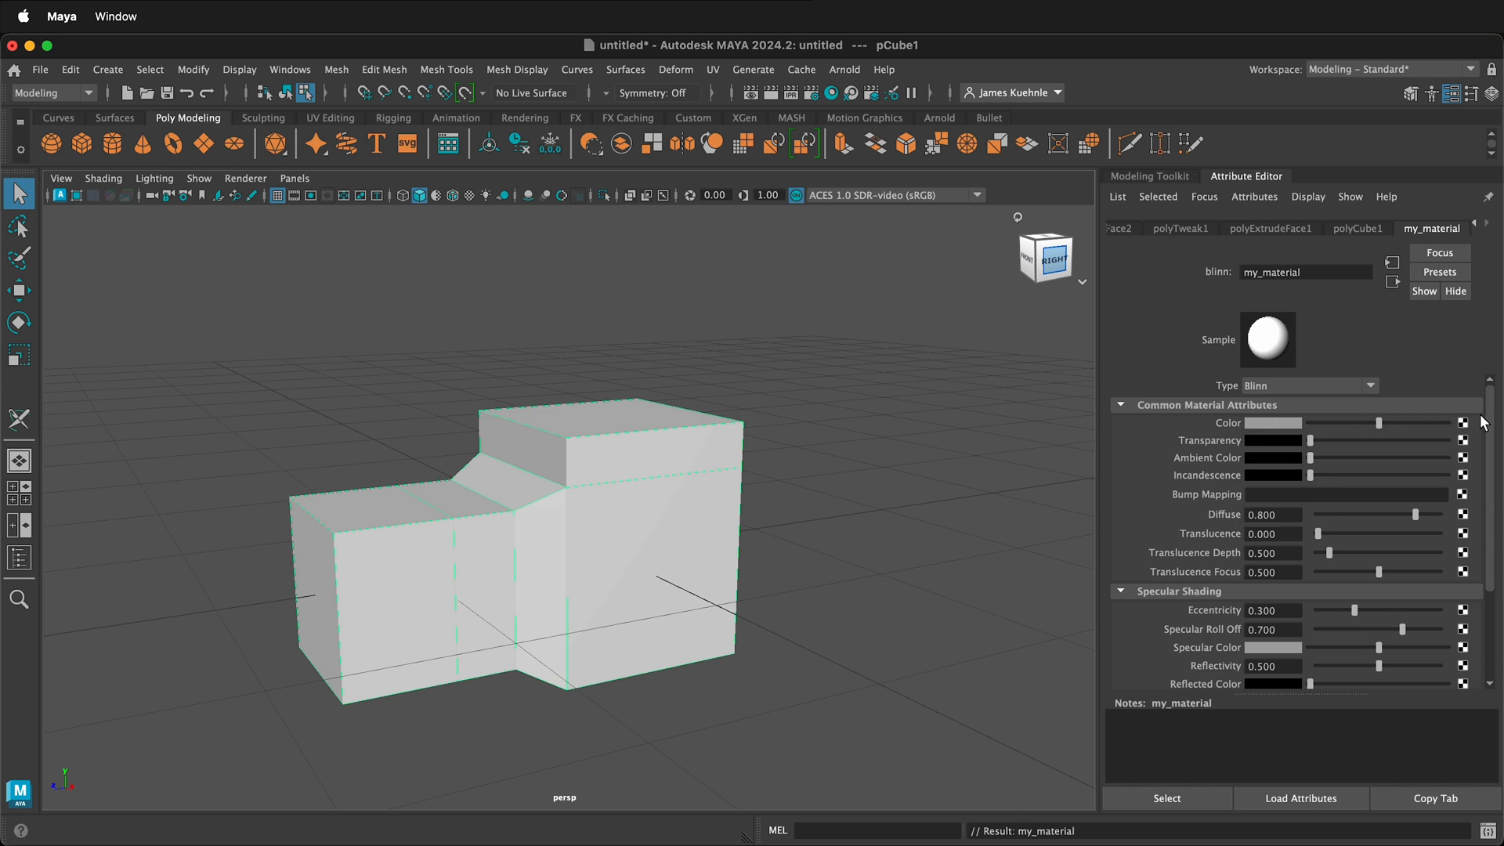
- Connect a File texture to the material's colour and load shell-texture.png into it
{"action": "left_click", "coordinate": [1463, 423]}
{"action": "left_click", "coordinate": [698, 467]}
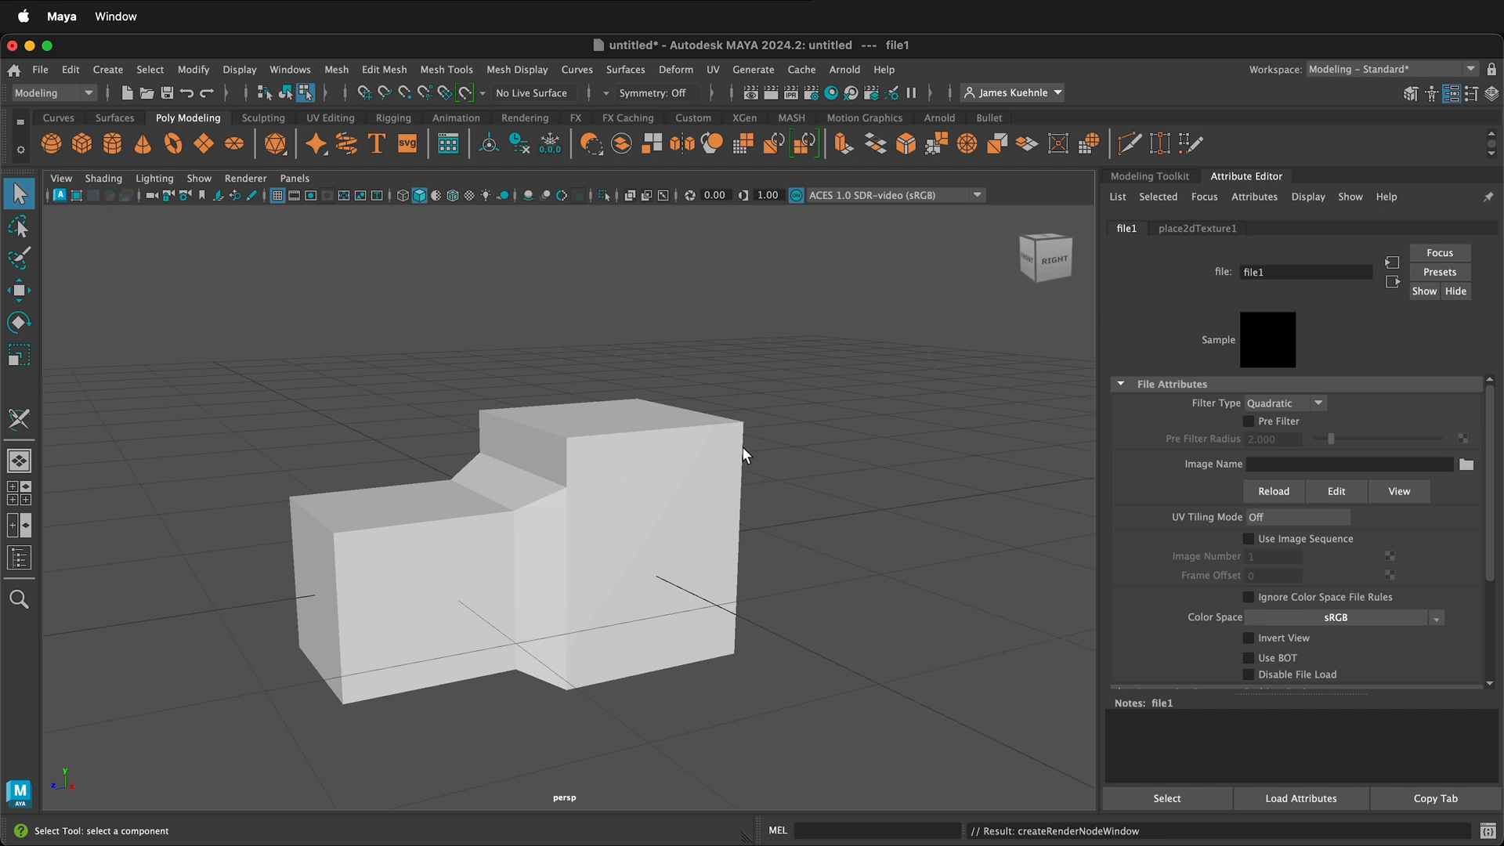
{"action": "left_click", "coordinate": [1467, 464]}
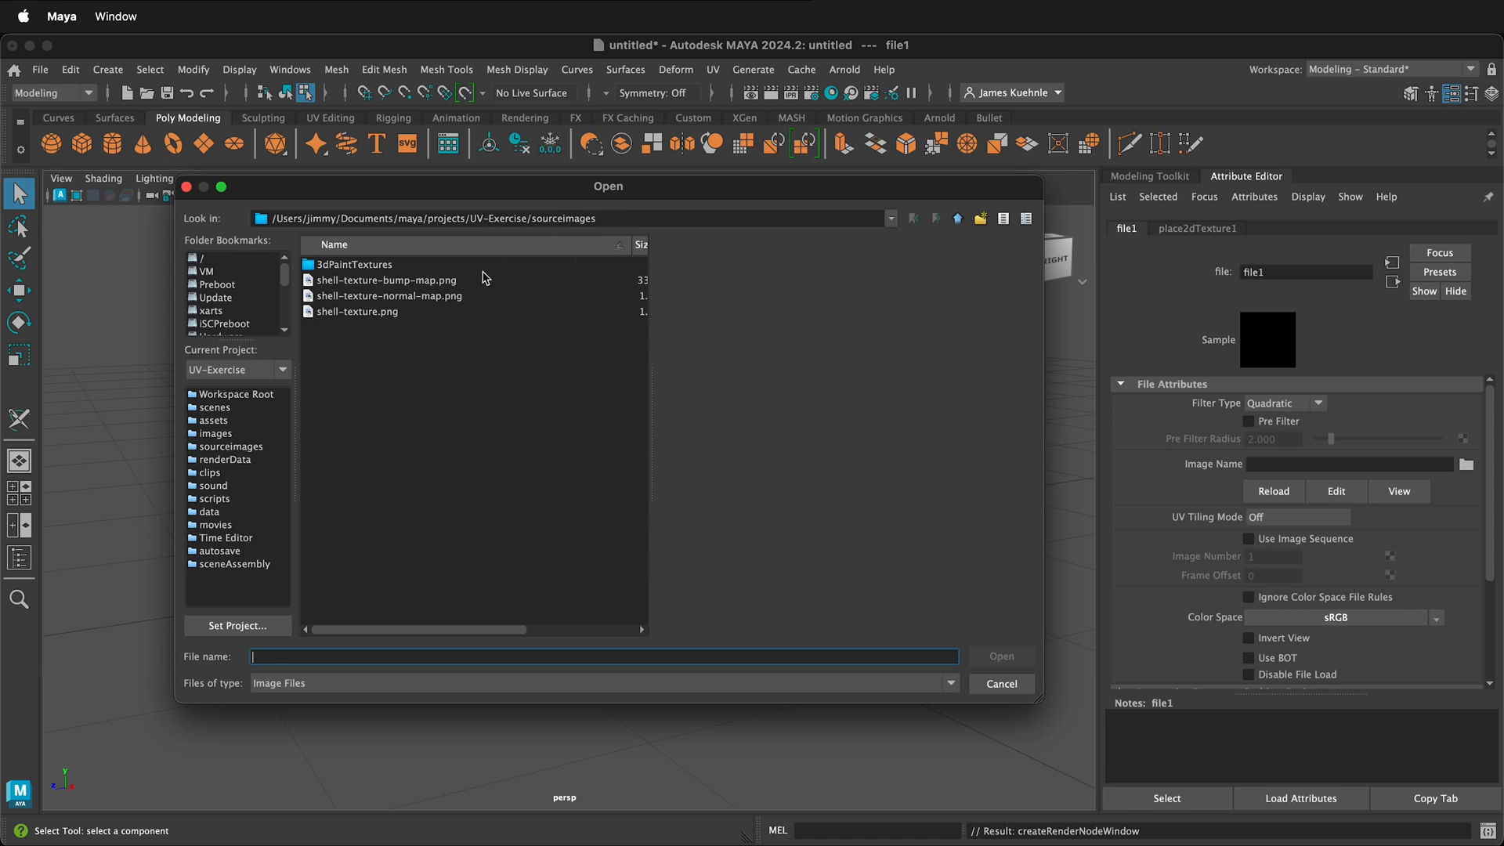
{"action": "left_click", "coordinate": [372, 313]}
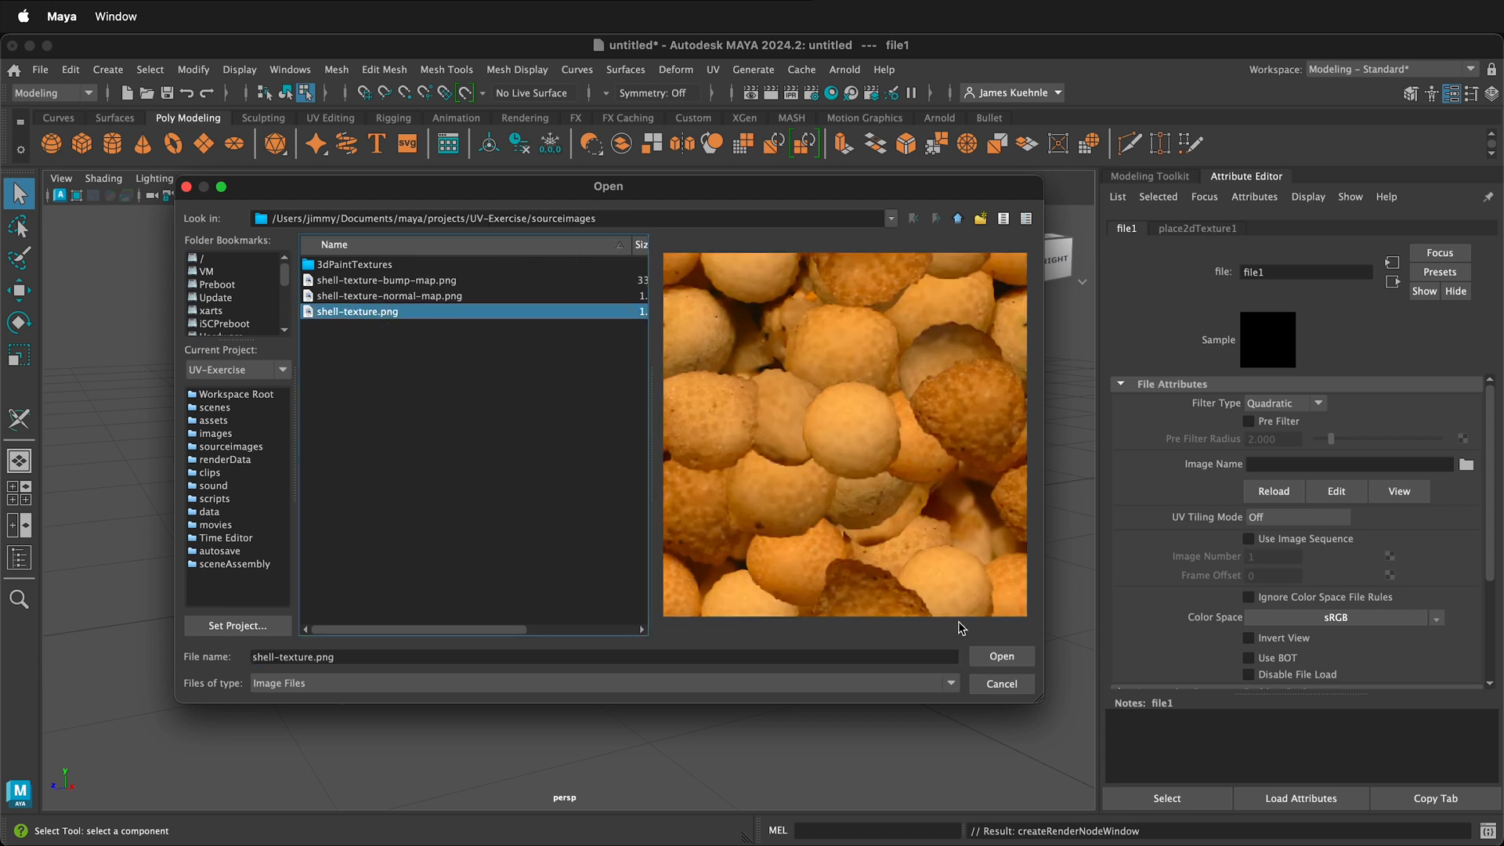
{"action": "left_click", "coordinate": [993, 657]}
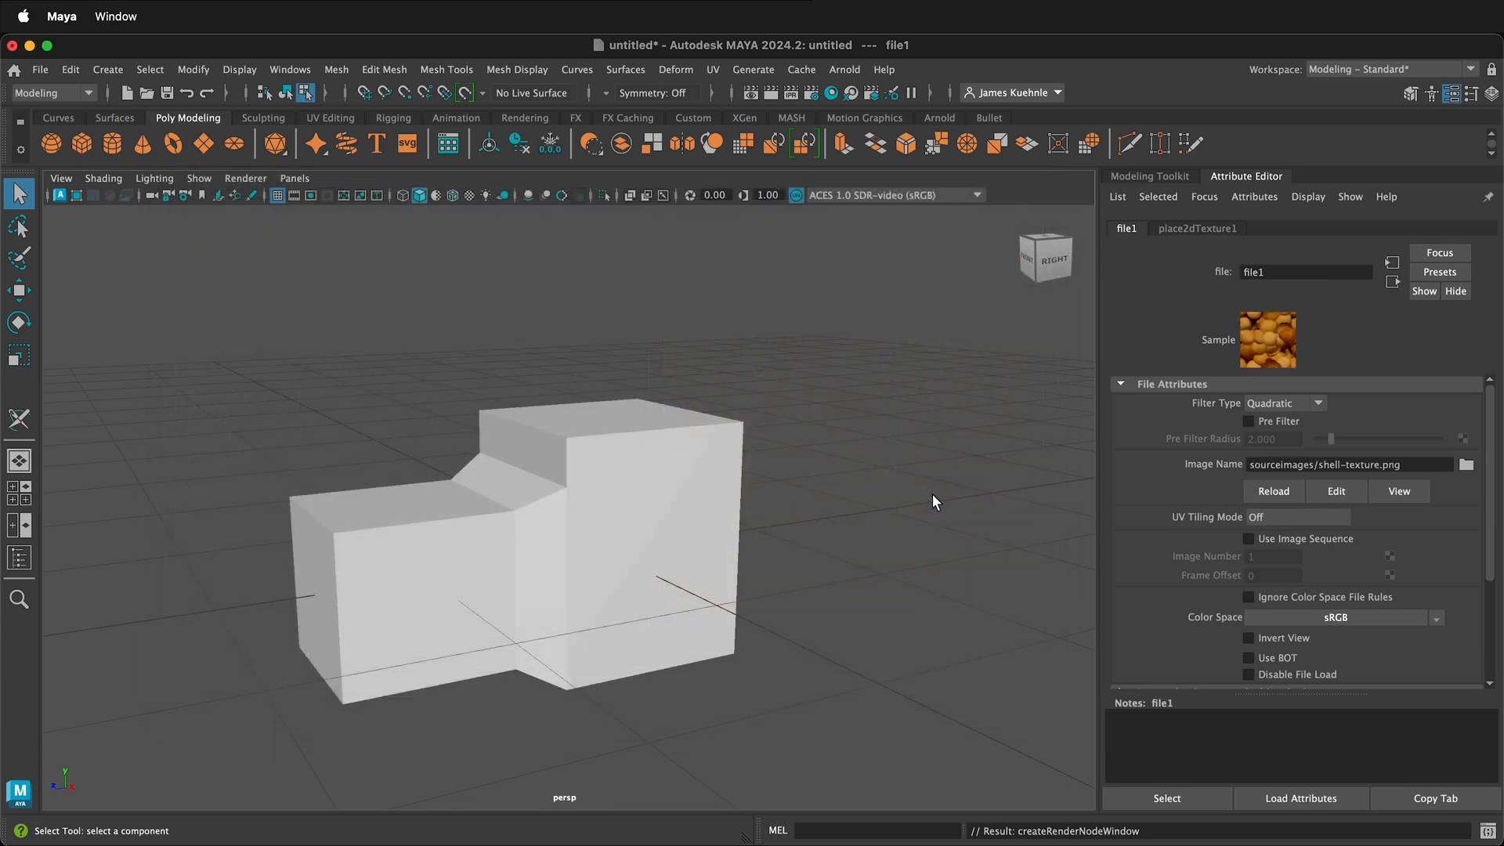
{"action": "left_click", "coordinate": [872, 432]}
- Show textured display and orbit the block to inspect the shell texture from several sides
{"action": "key", "text": "6"}
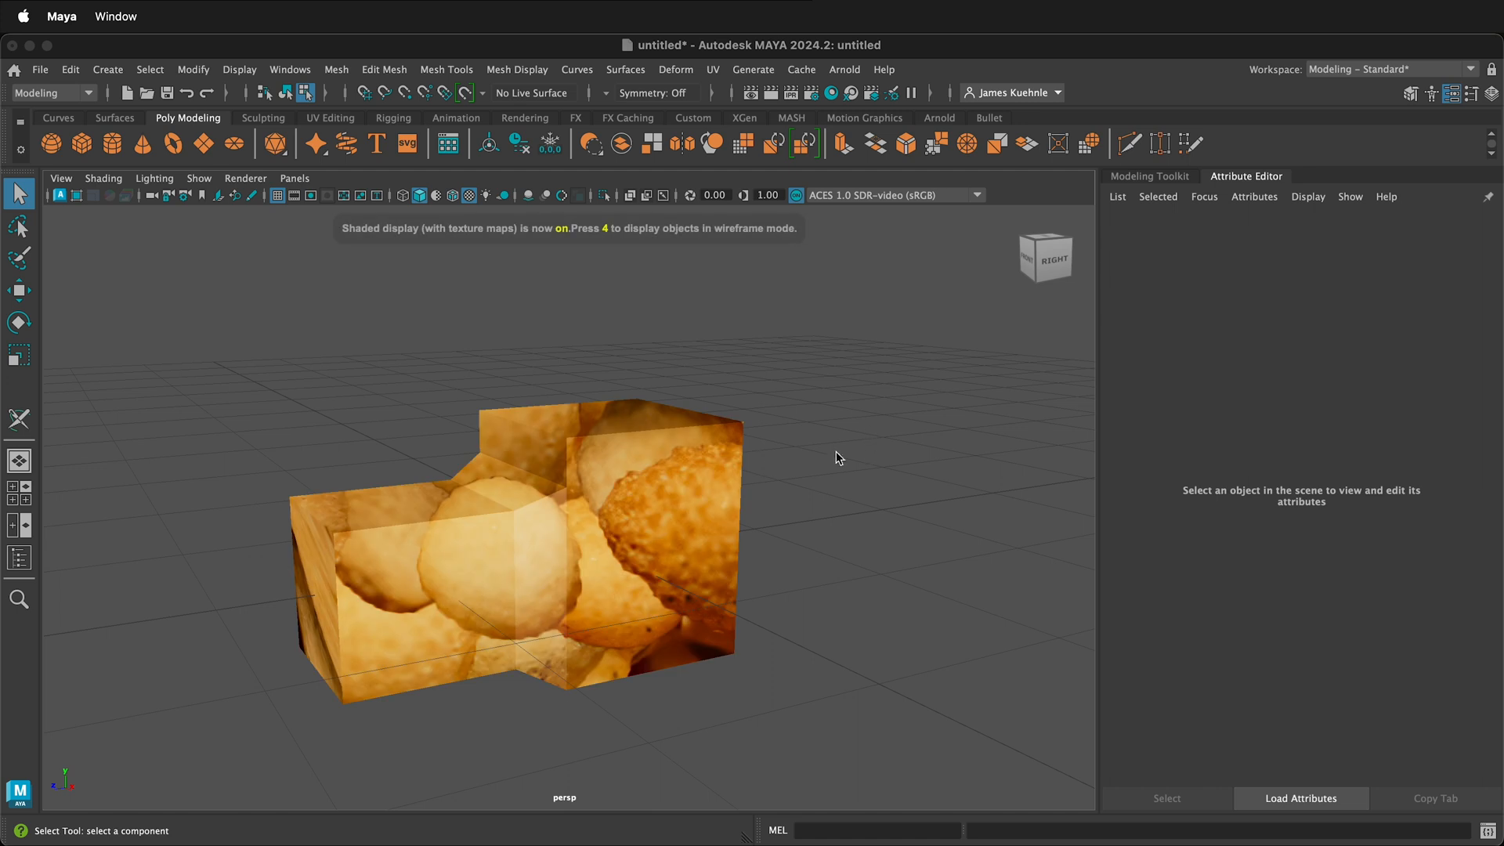
{"action": "key", "text": "F11"}
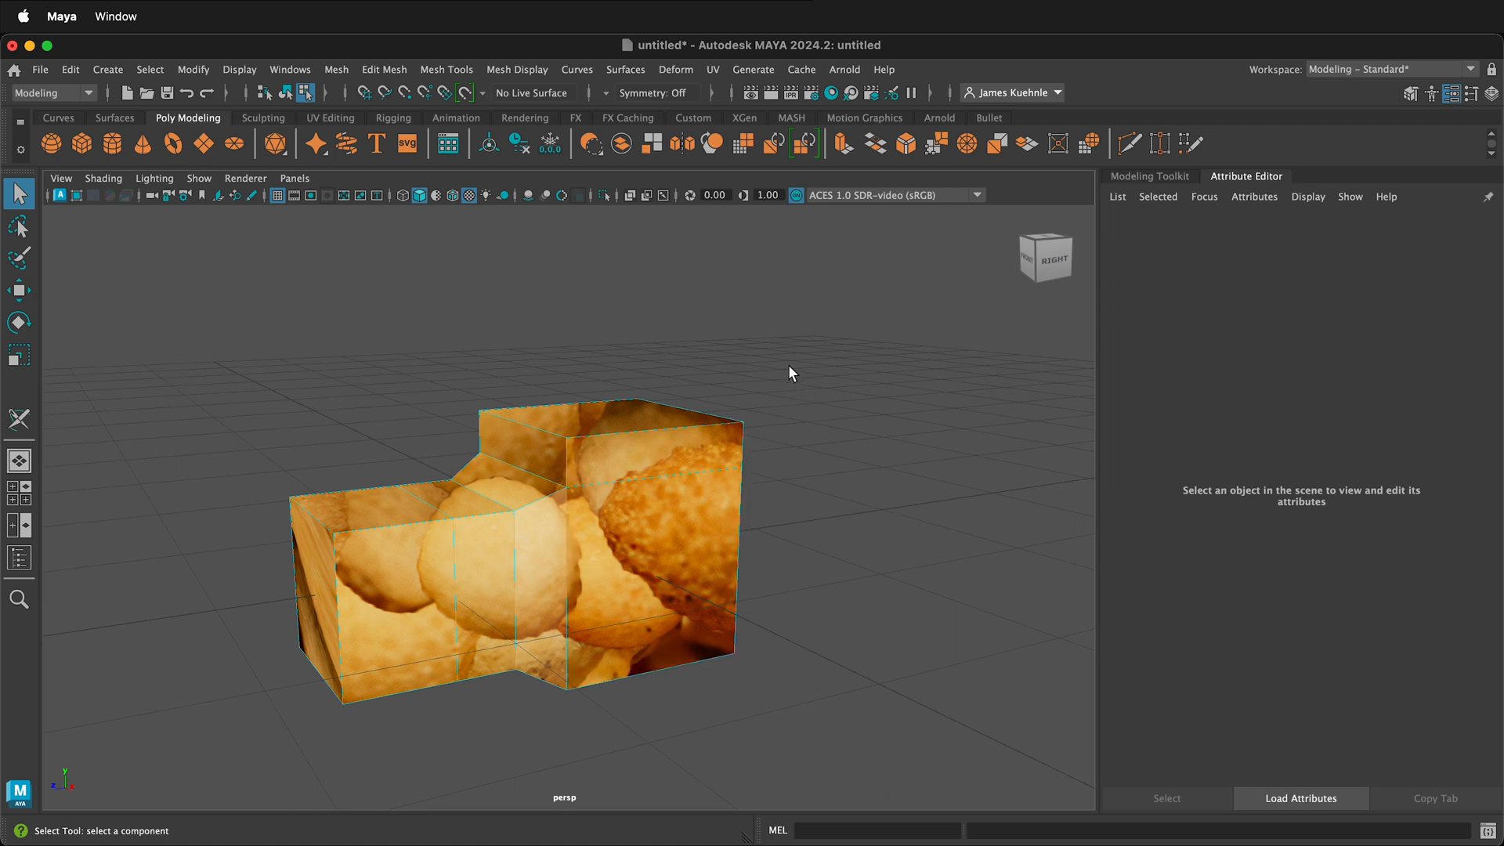
{"action": "mouse_move", "coordinate": [789, 369]}
{"action": "left_mouse_down", "text": "alt"}
{"action": "mouse_move", "coordinate": [890, 365]}
{"action": "mouse_move", "coordinate": [821, 430]}
{"action": "mouse_move", "coordinate": [785, 506]}
{"action": "left_mouse_up", "text": "alt"}
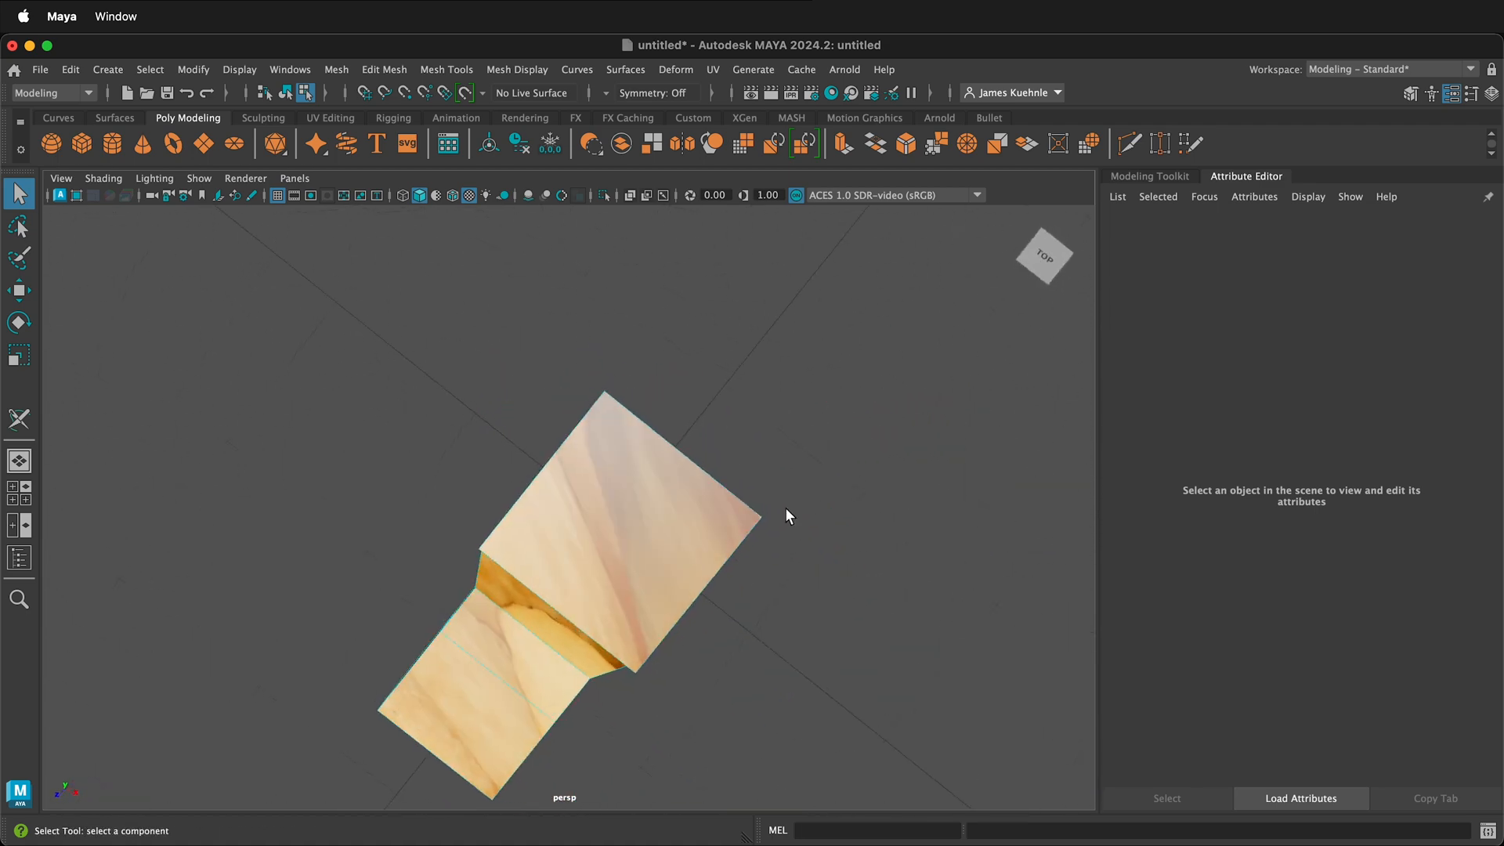
{"action": "left_click_drag", "start_coordinate": [735, 634], "coordinate": [725, 578], "text": "alt"}
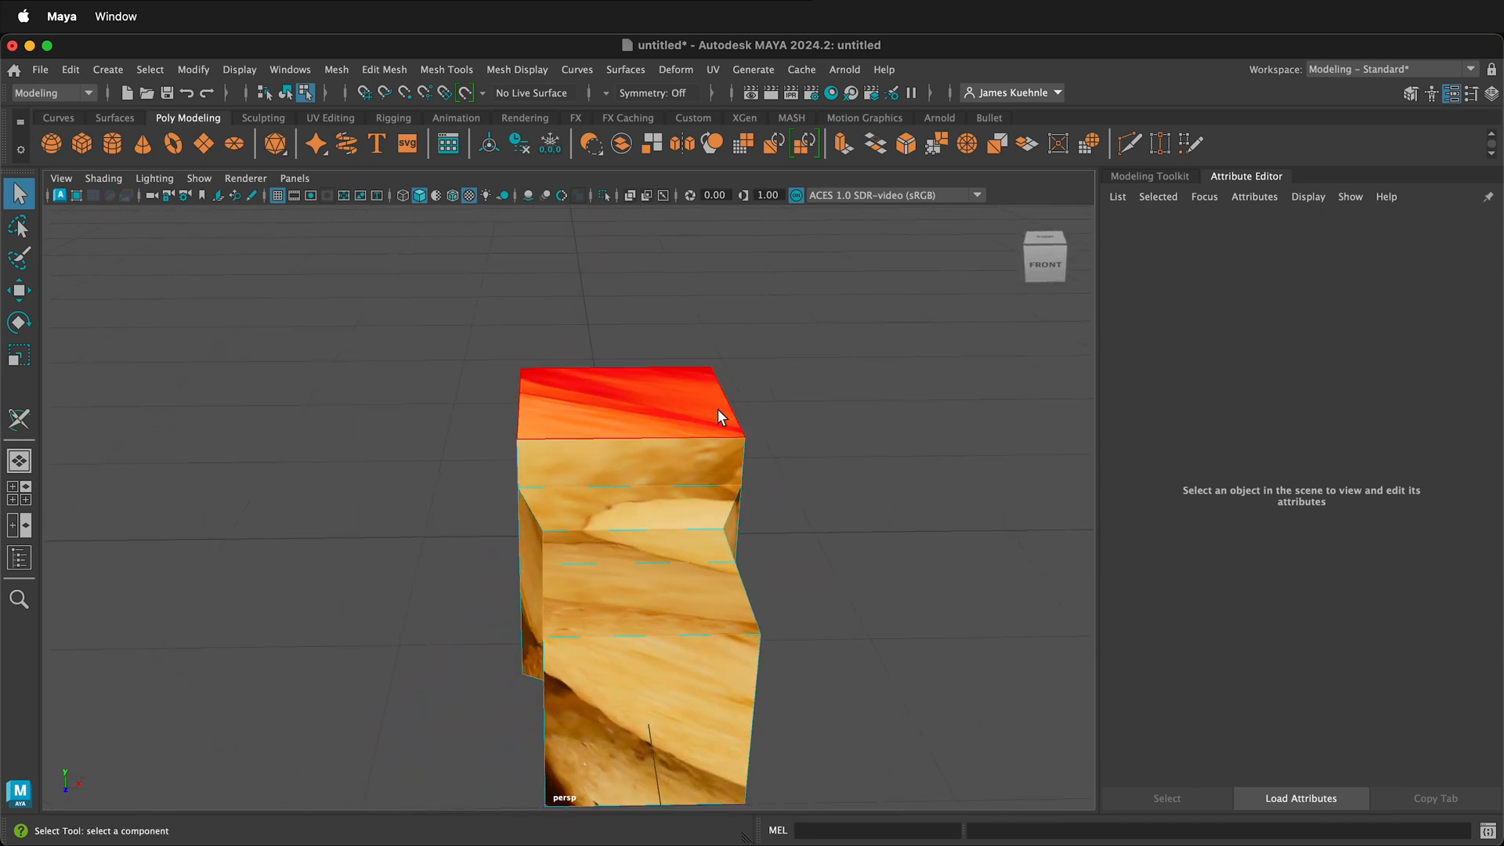
{"action": "mouse_move", "coordinate": [887, 607]}
{"action": "left_mouse_down", "text": "alt"}
{"action": "mouse_move", "coordinate": [800, 638]}
{"action": "mouse_move", "coordinate": [751, 613]}
{"action": "left_mouse_up", "text": "alt"}
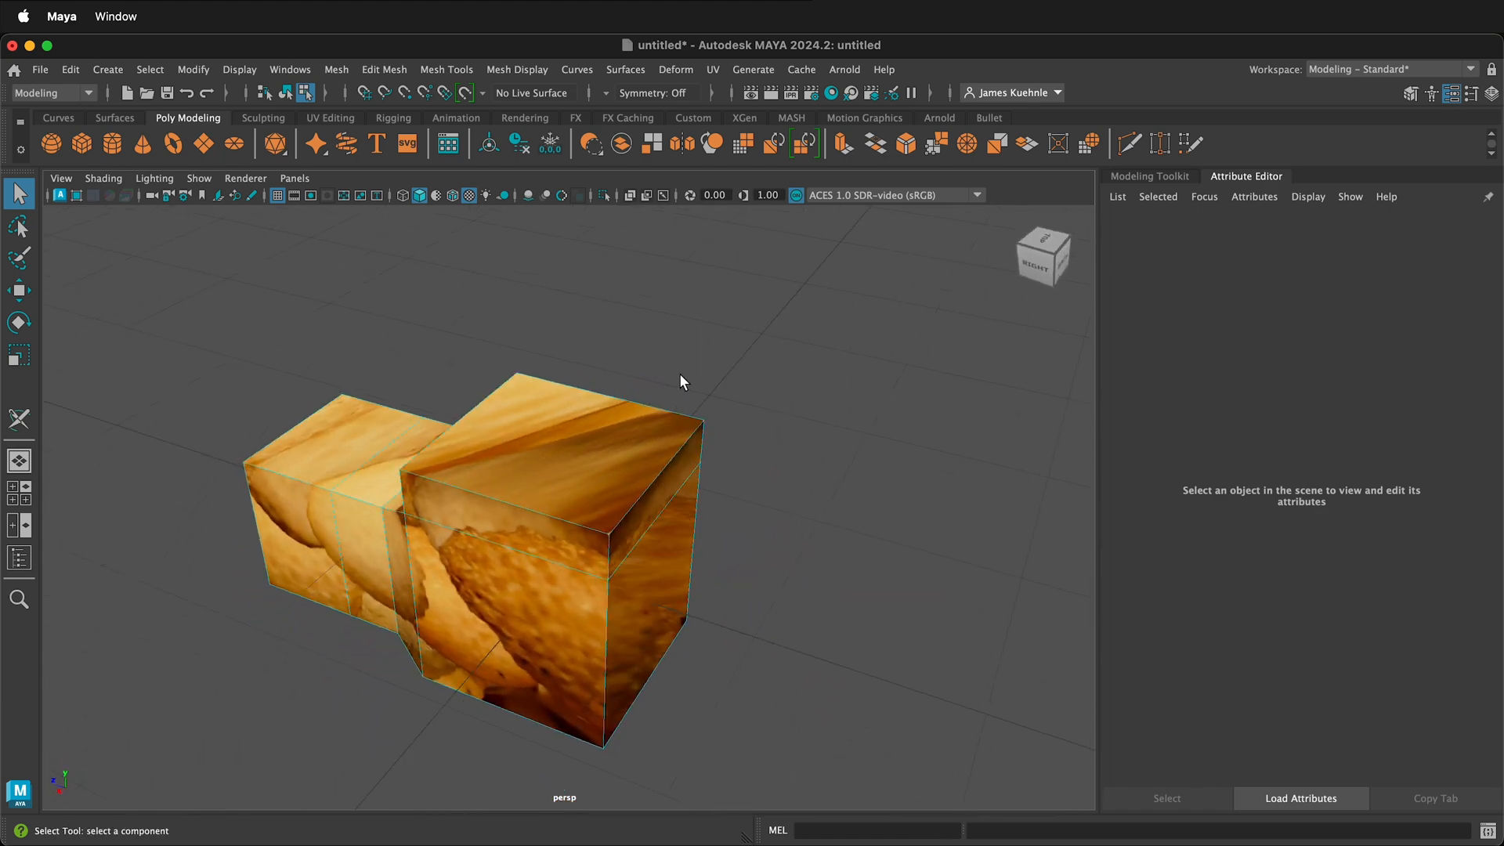
- Select the top face of the front block and orbit to a raised near-front view
{"action": "left_click", "coordinate": [593, 450]}
{"action": "mouse_move", "coordinate": [692, 675]}
{"action": "left_mouse_down", "text": "alt"}
{"action": "mouse_move", "coordinate": [739, 645]}
{"action": "mouse_move", "coordinate": [793, 645]}
{"action": "mouse_move", "coordinate": [776, 641]}
{"action": "left_mouse_up", "text": "alt"}
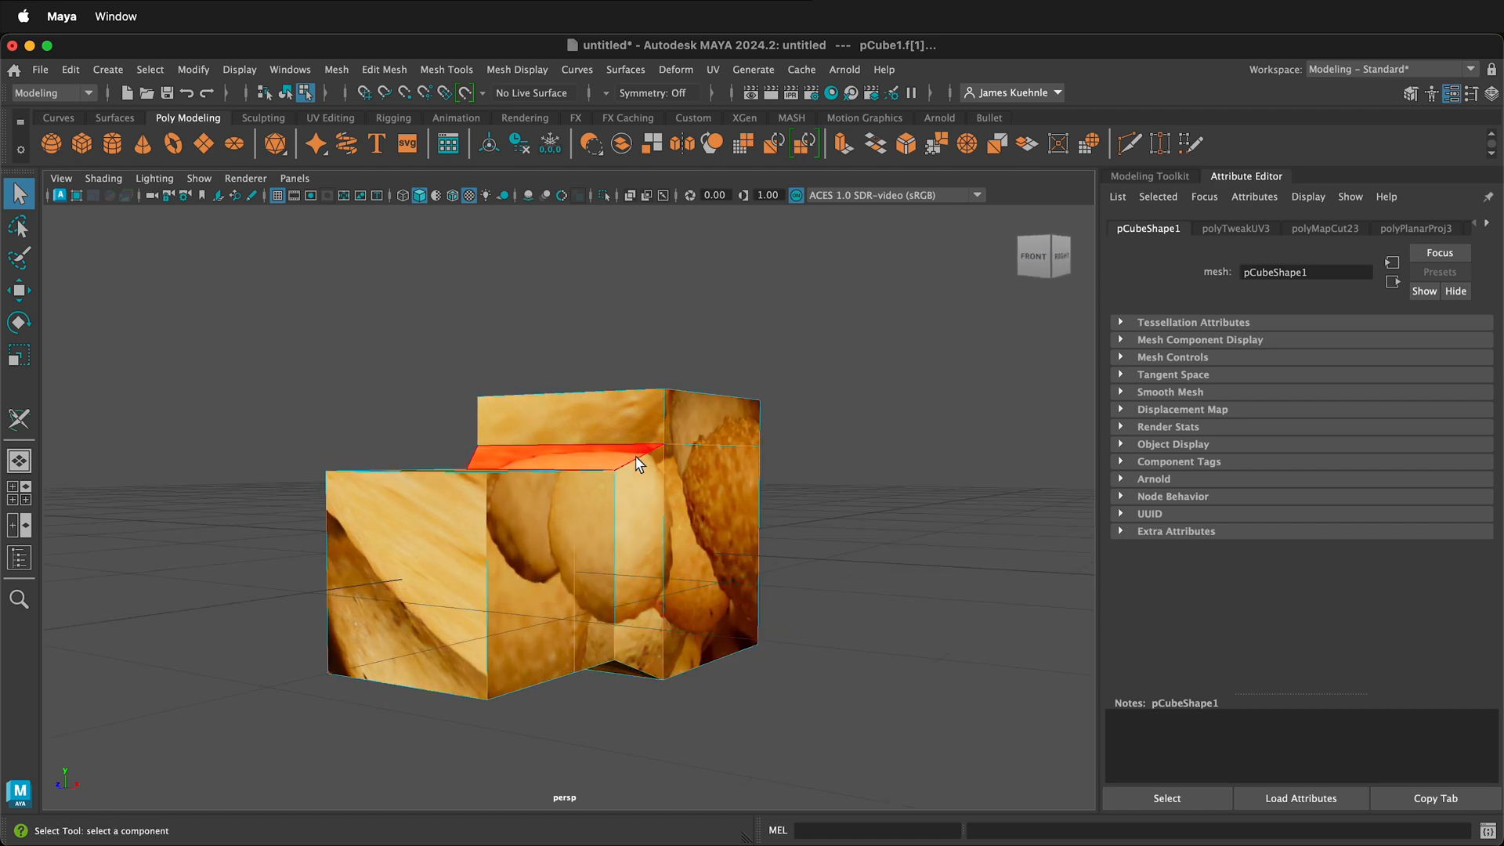
{"action": "mouse_move", "coordinate": [889, 513]}
{"action": "left_mouse_down", "text": "alt"}
{"action": "mouse_move", "coordinate": [917, 517]}
{"action": "mouse_move", "coordinate": [857, 523]}
{"action": "mouse_move", "coordinate": [907, 537]}
{"action": "left_mouse_up", "text": "alt"}
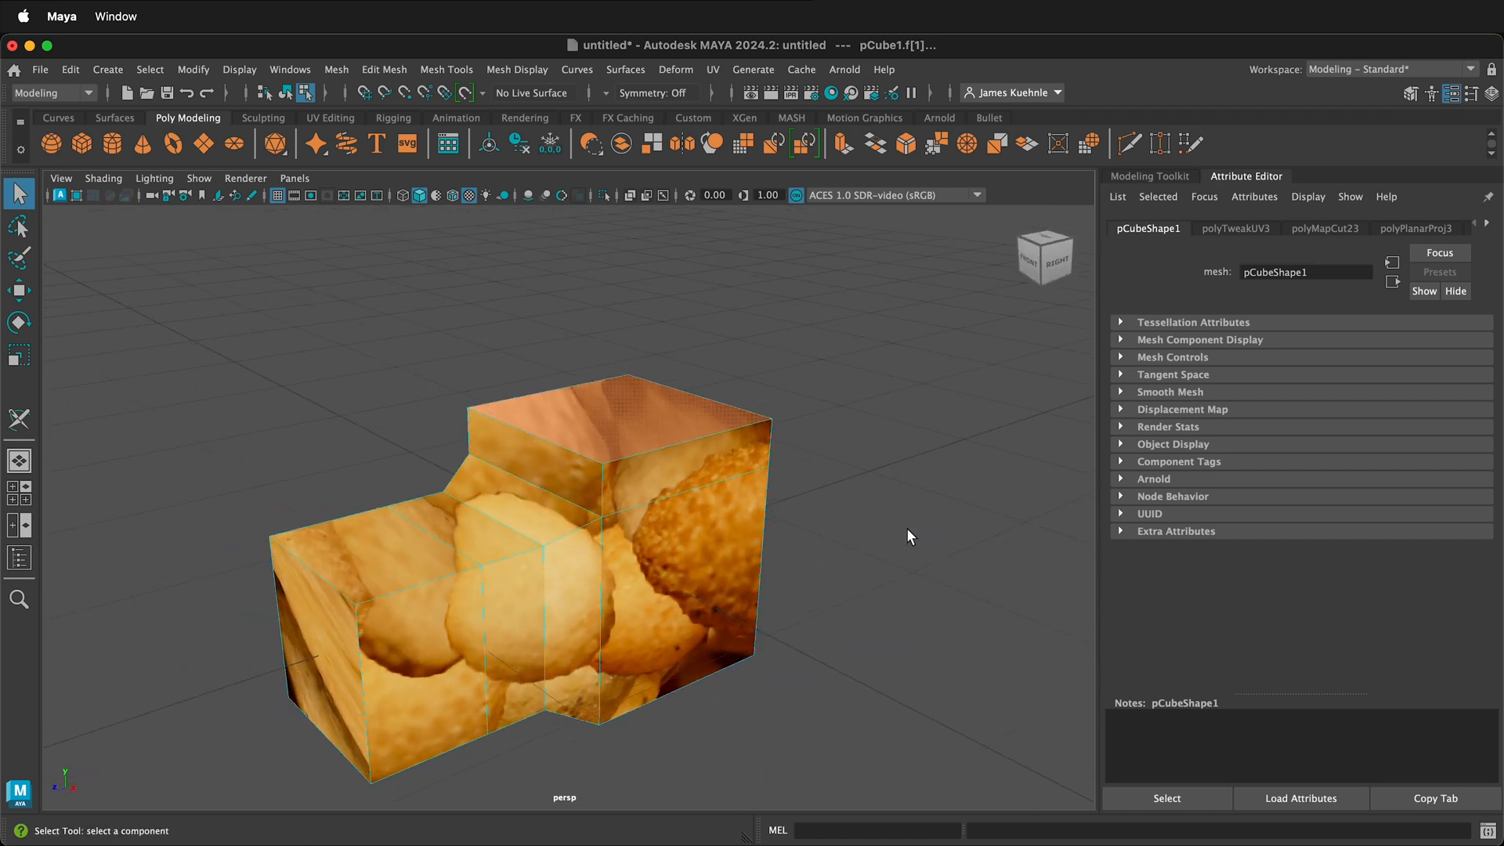
- Connect a File texture to my_material's Bump Mapping
{"action": "left_click", "coordinate": [1488, 225]}
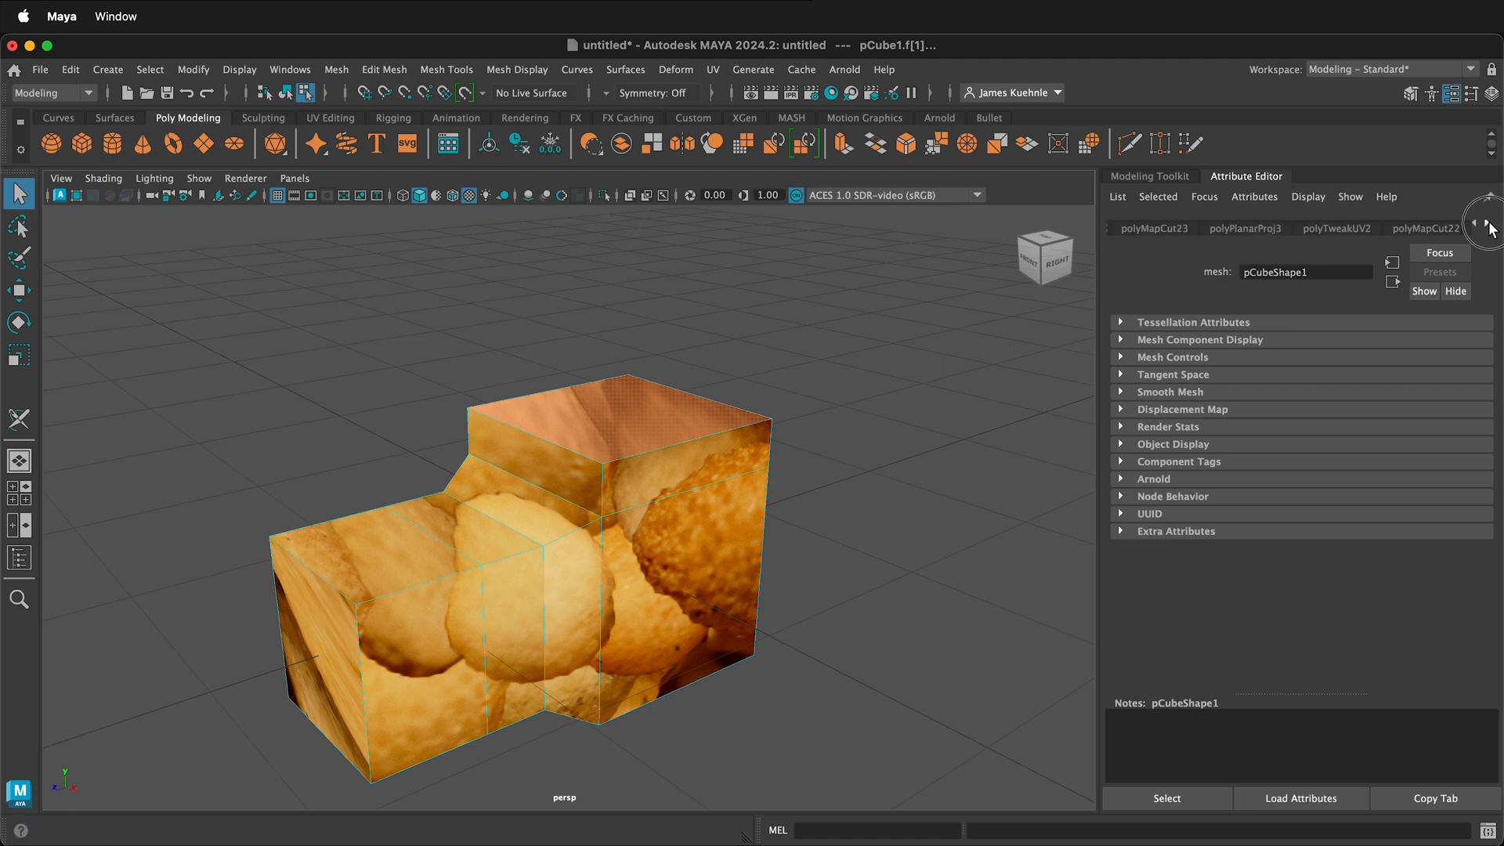
{"action": "left_click_drag", "start_coordinate": [1488, 226], "coordinate": [1488, 227]}
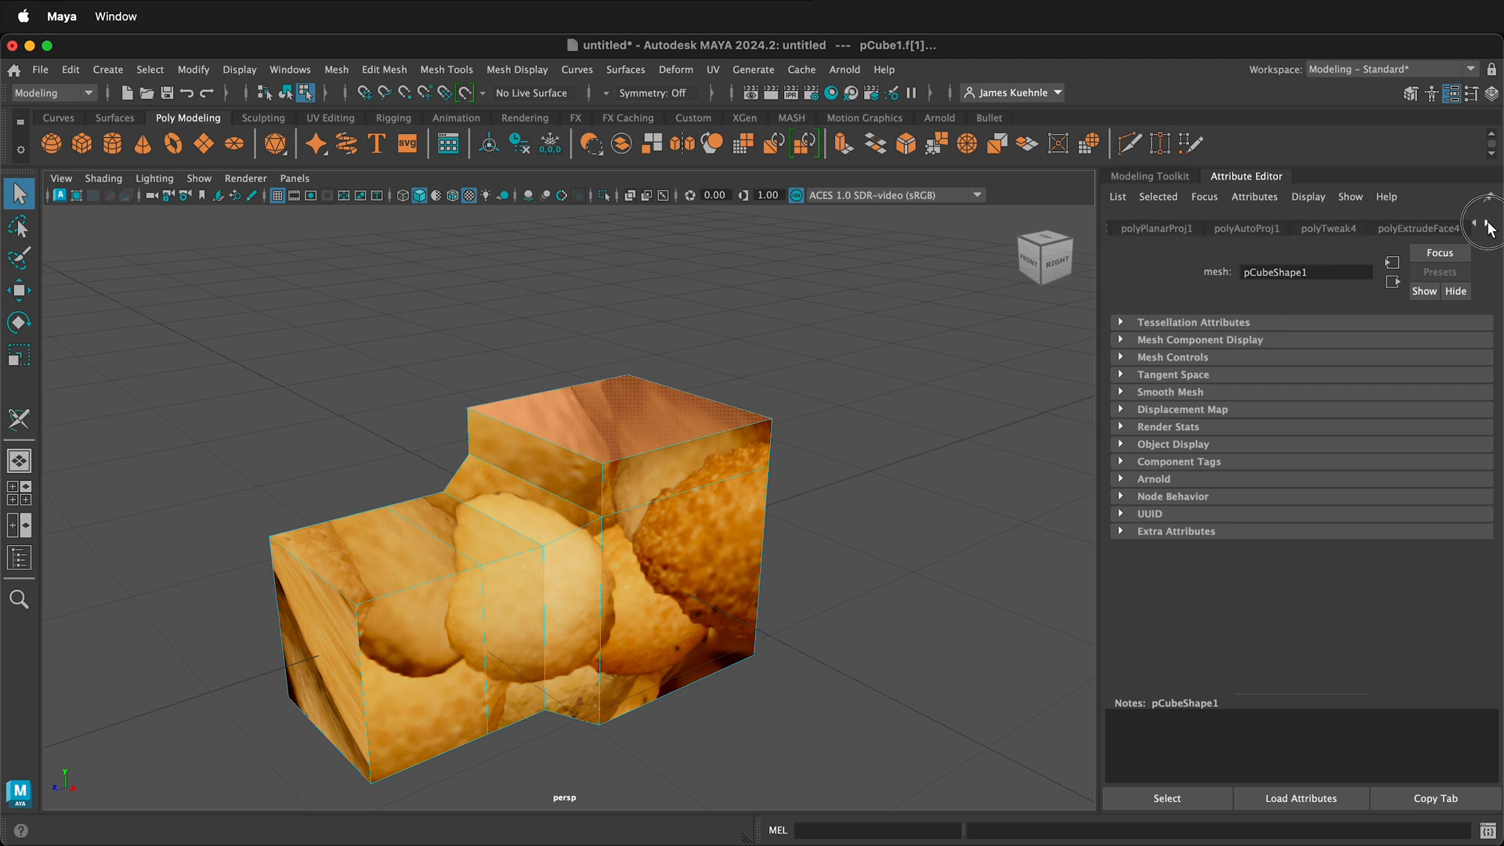
{"action": "left_click", "coordinate": [1442, 229]}
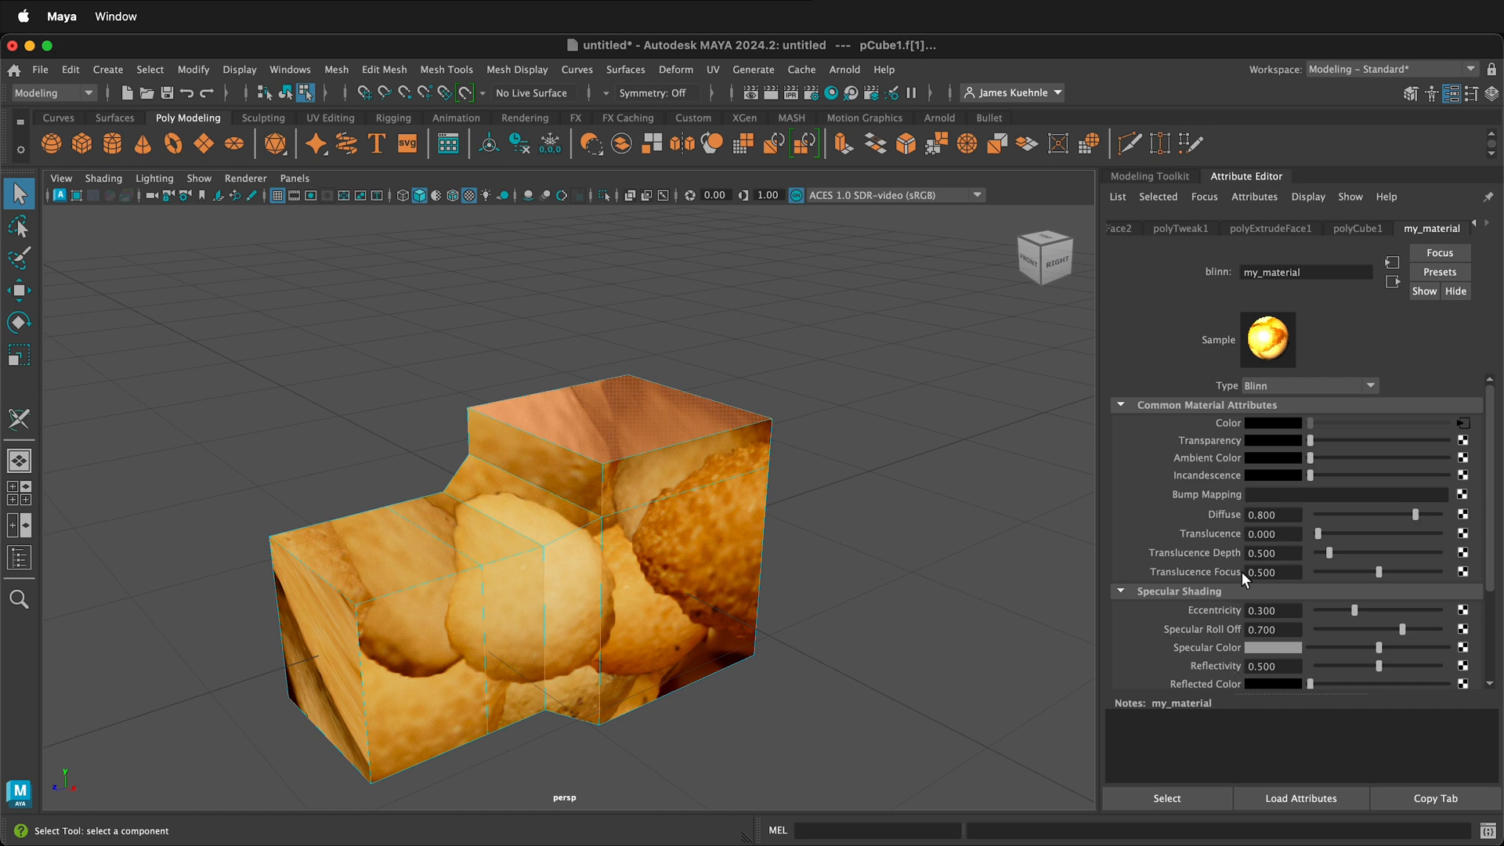
{"action": "left_click", "coordinate": [1462, 496]}
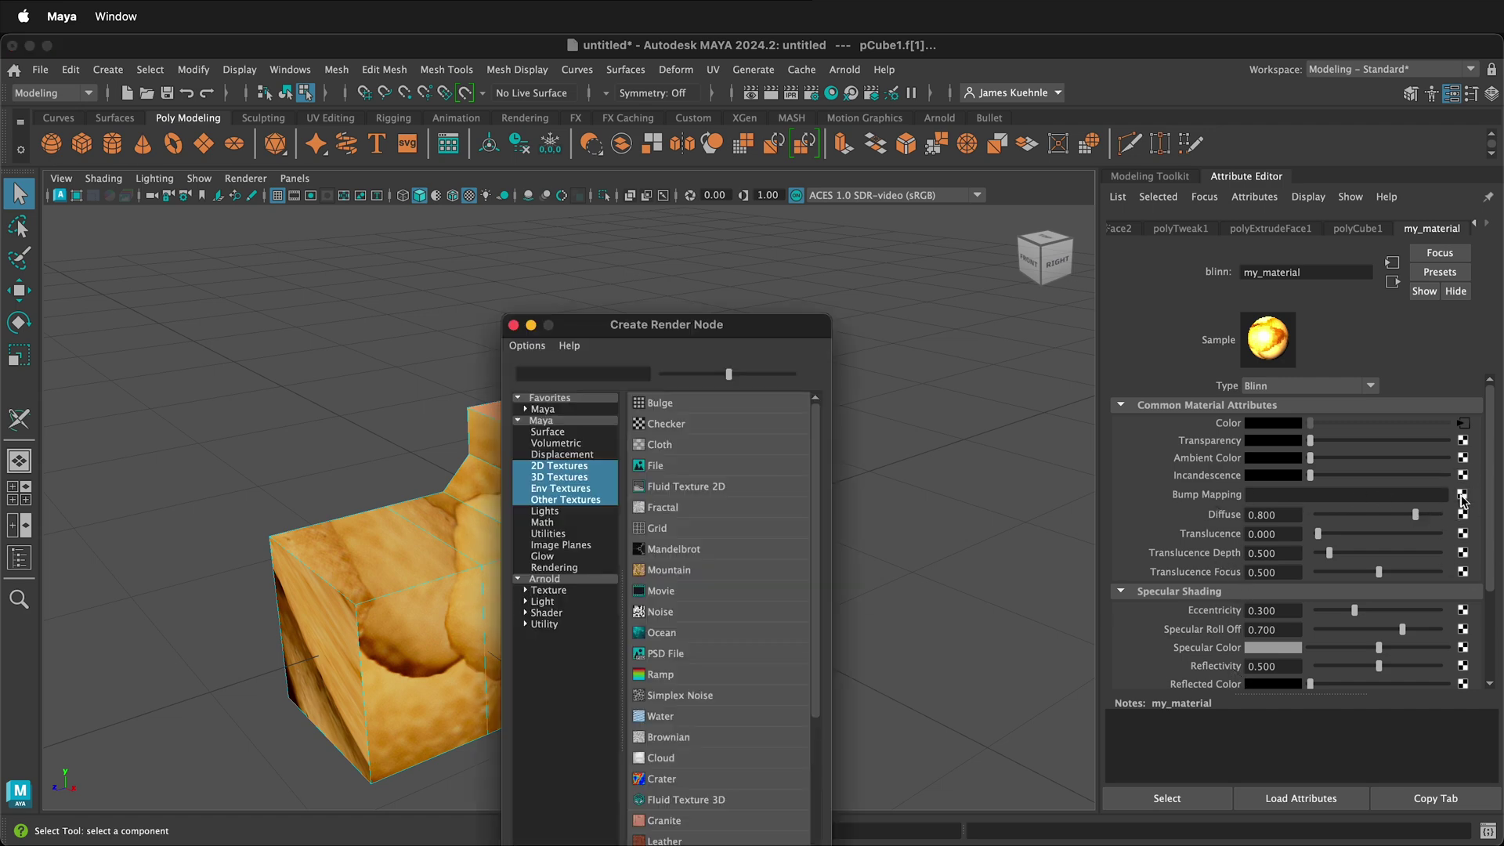
{"action": "left_click", "coordinate": [666, 471]}
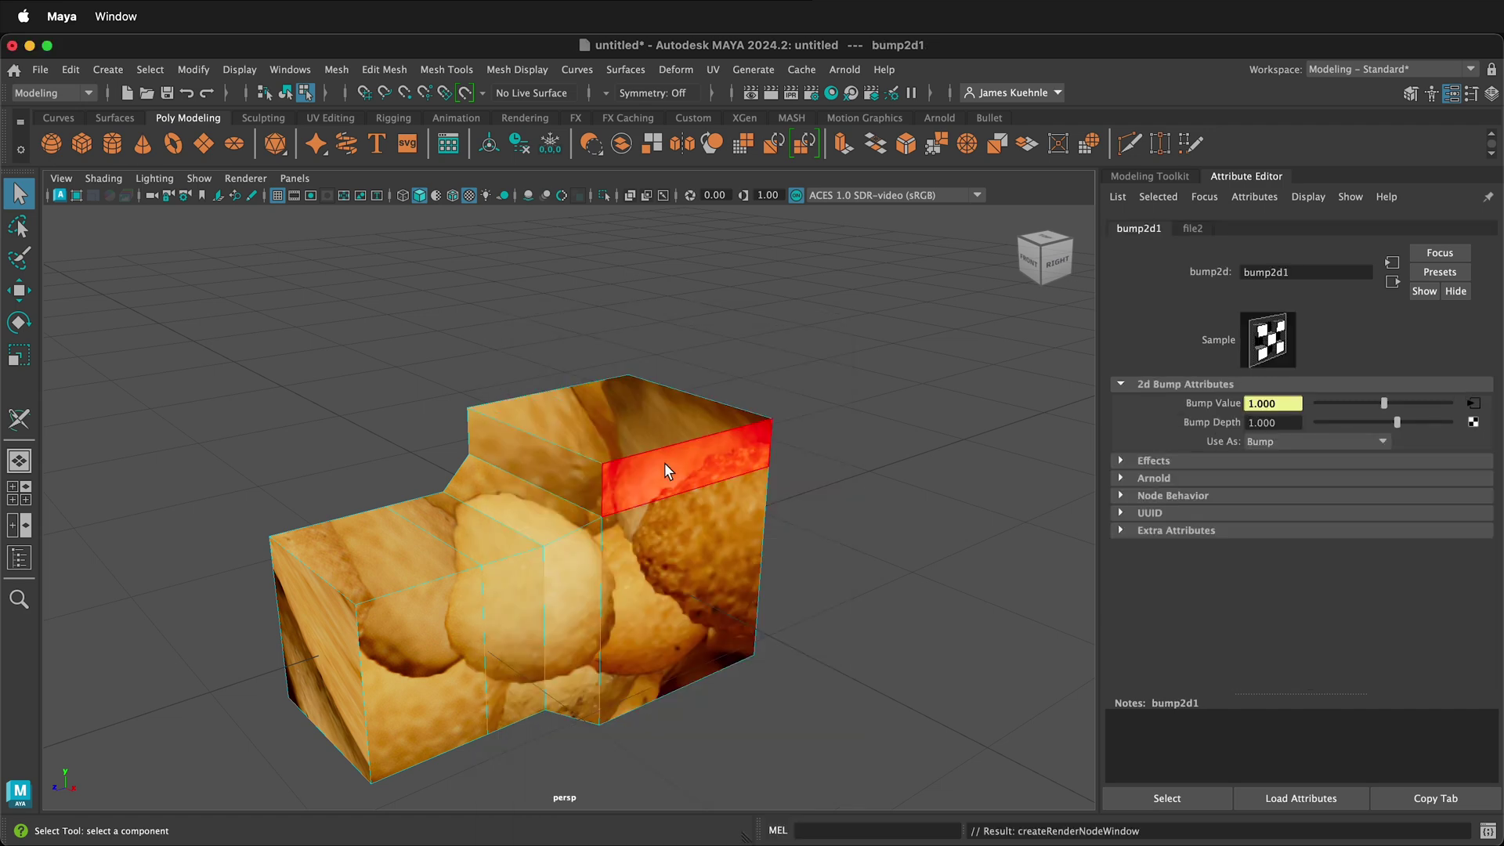
- Load shell-texture-bump-map.png as the bump image and tumble to check the surface relief
{"action": "left_click", "coordinate": [1475, 407]}
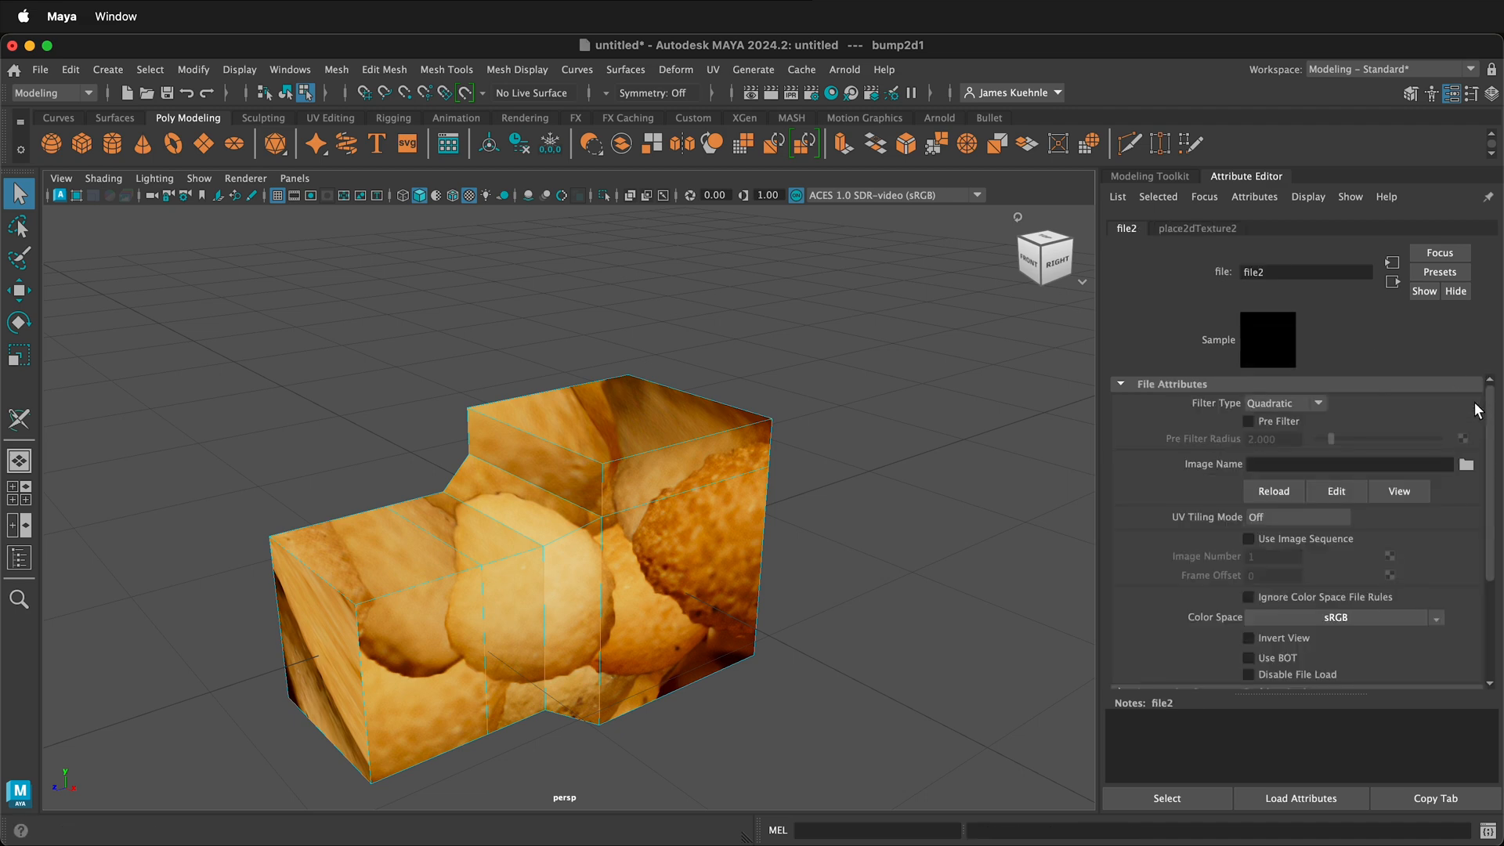
{"action": "left_click", "coordinate": [1467, 466]}
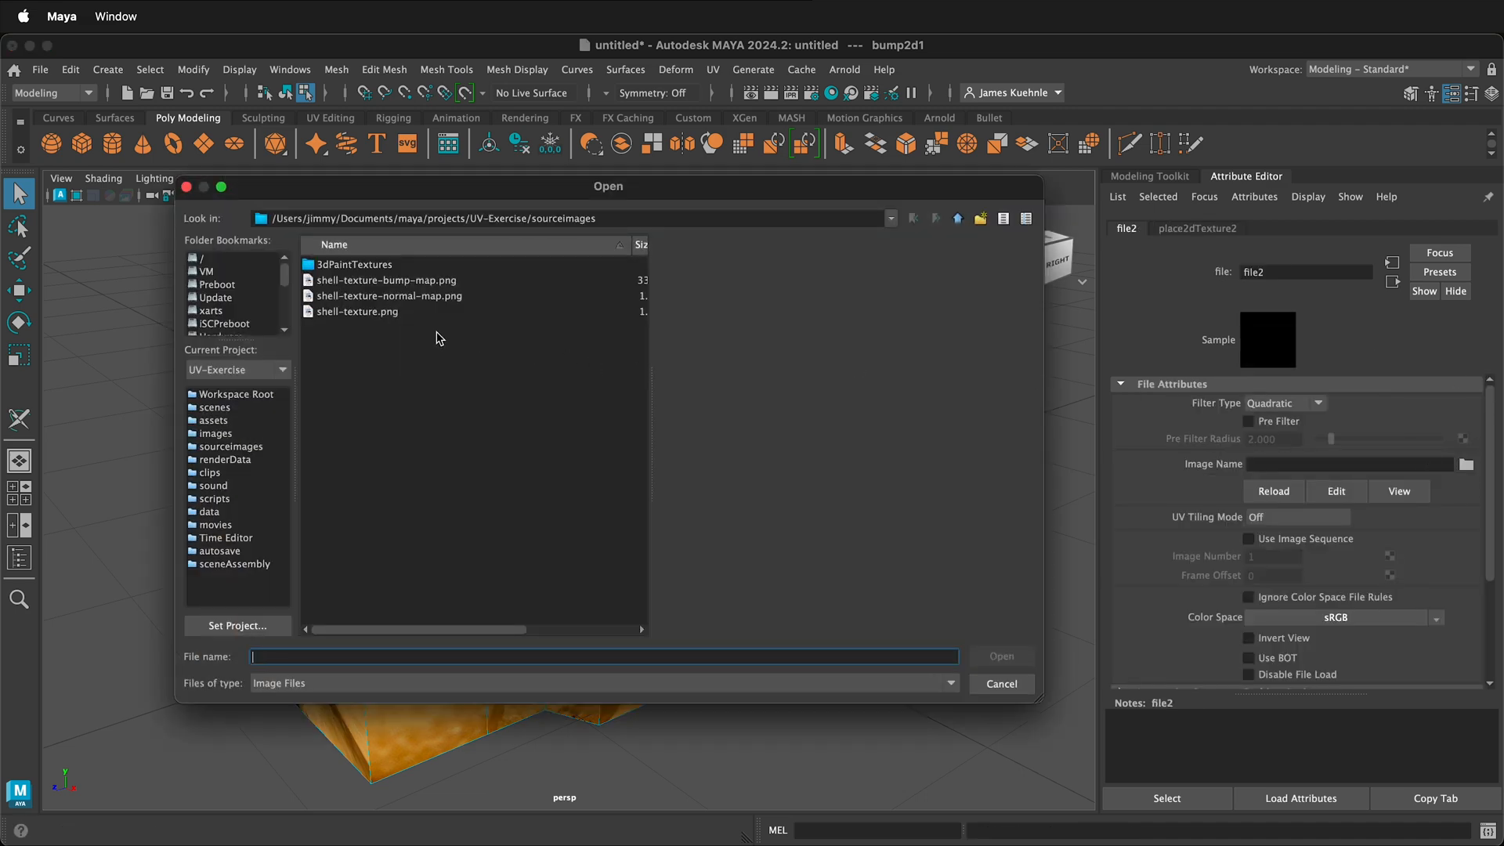
{"action": "left_click", "coordinate": [439, 281]}
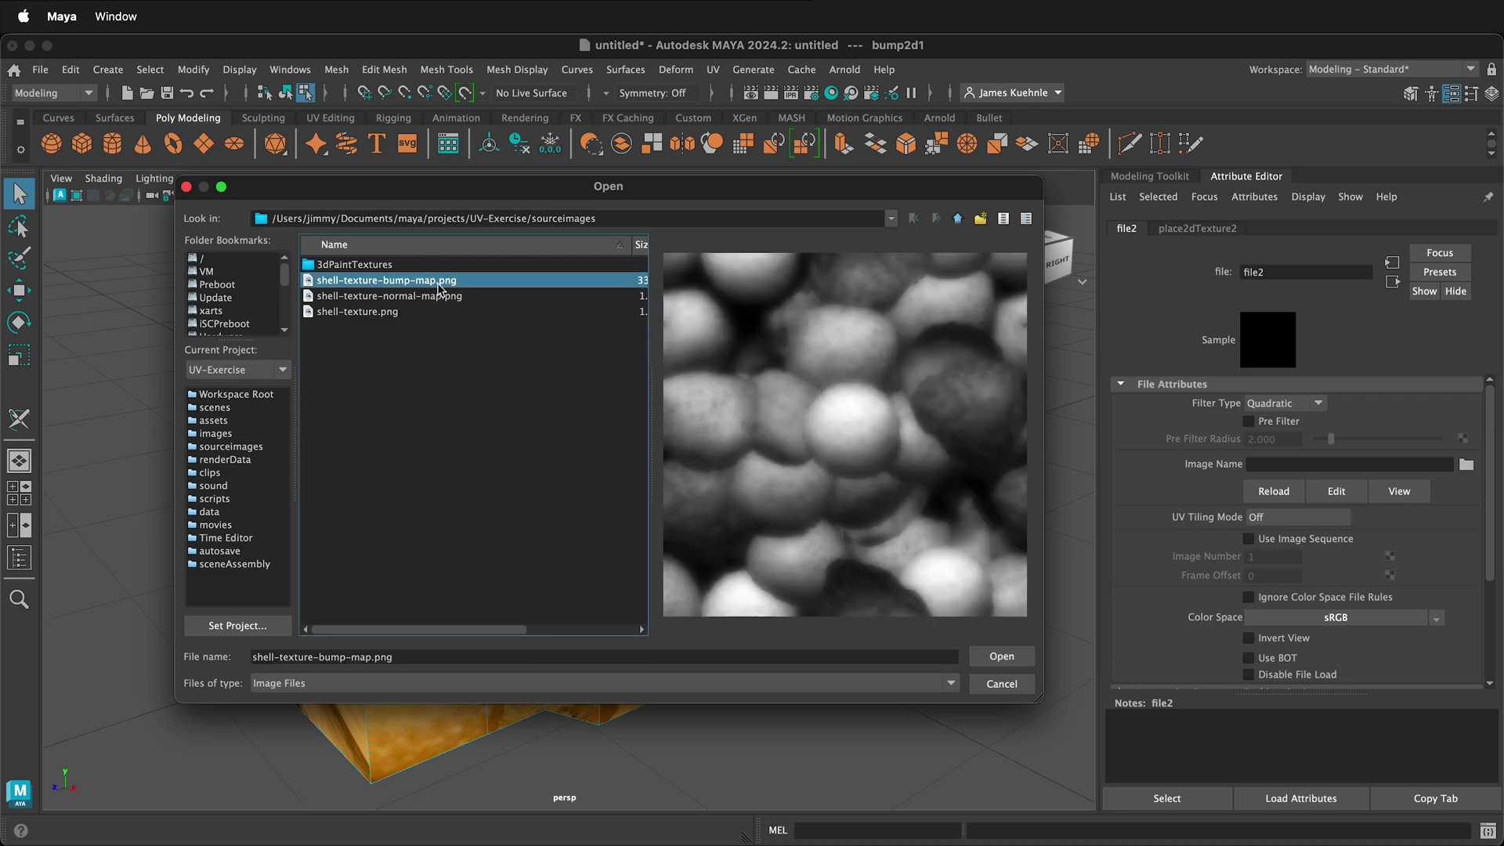
{"action": "left_click", "coordinate": [1006, 658]}
{"action": "scroll", "coordinate": [613, 570], "scroll_direction": "up", "scroll_amount": 3}
{"action": "scroll", "coordinate": [571, 564], "scroll_direction": "up", "scroll_amount": 3}
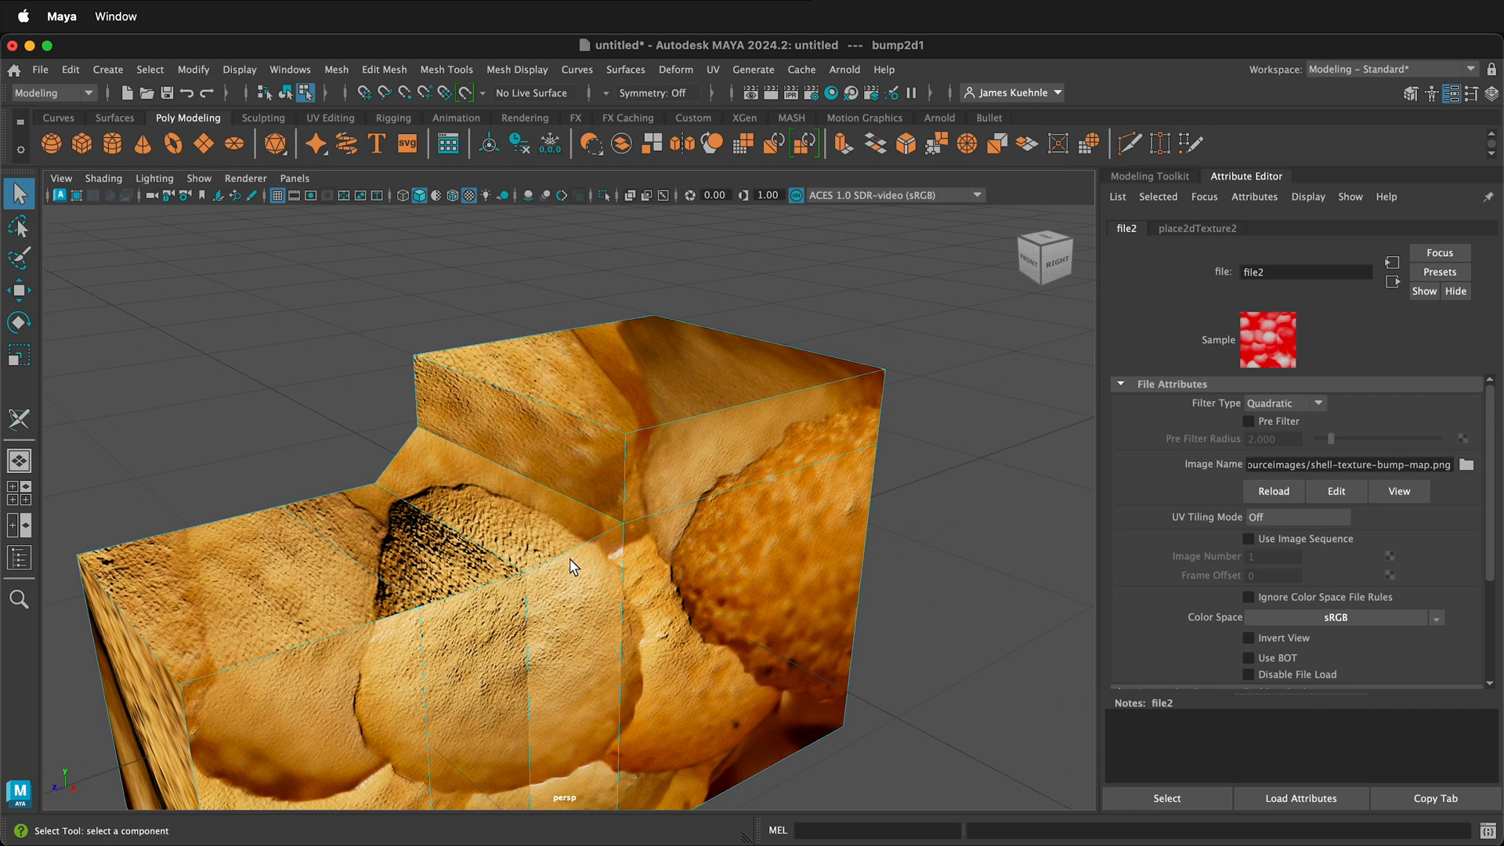
{"action": "left_click_drag", "start_coordinate": [545, 551], "coordinate": [494, 532], "text": "alt"}
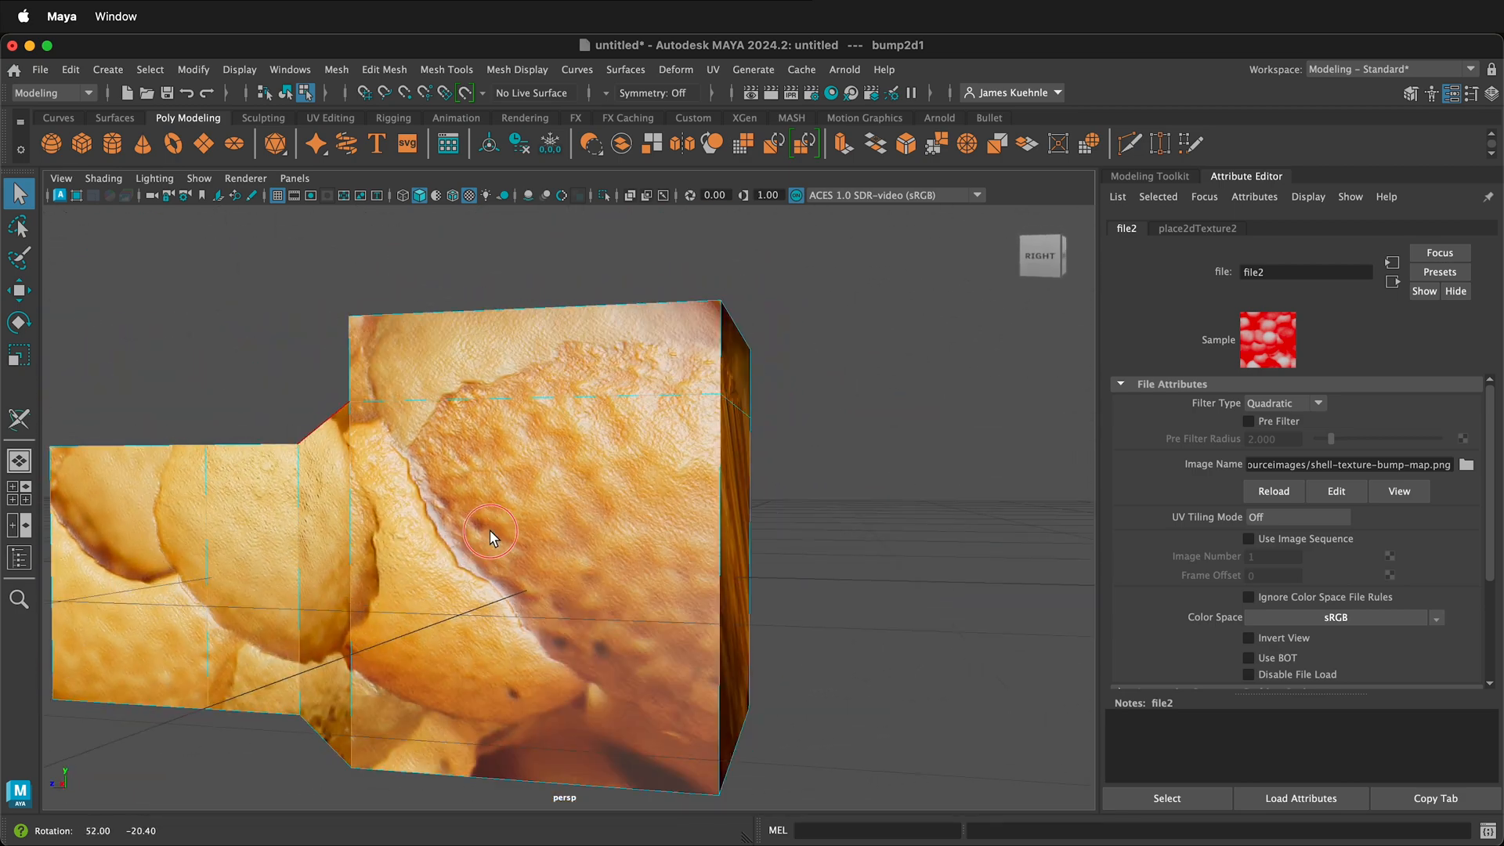
{"action": "left_click_drag", "start_coordinate": [495, 532], "coordinate": [498, 533], "text": "alt"}
- Switch to the UV Editing workspace and project the block's UVs with Automatic into eight shells
{"action": "left_click", "coordinate": [1410, 71]}
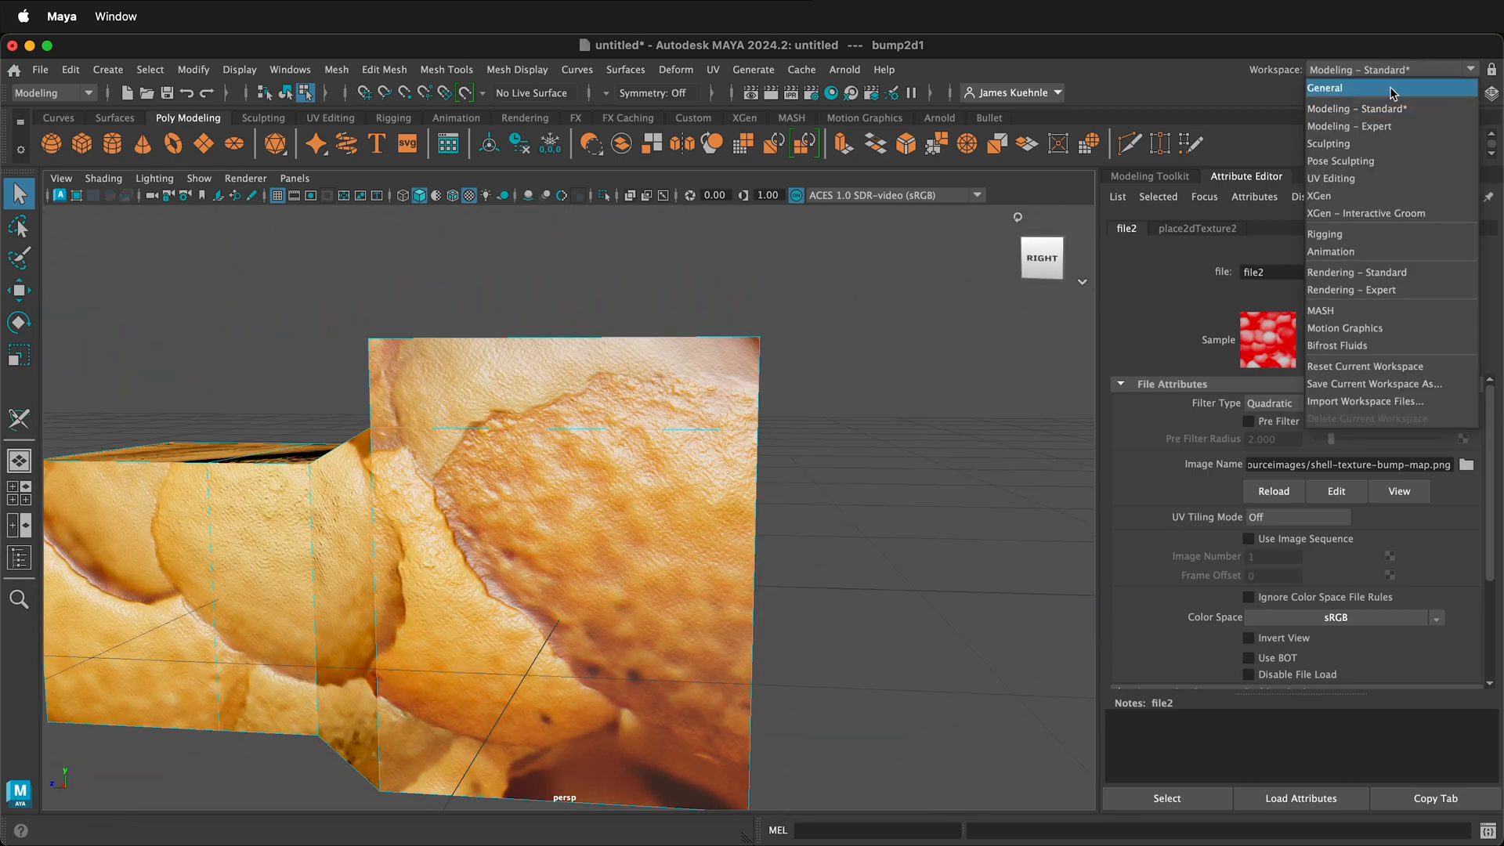
{"action": "left_click", "coordinate": [1316, 185]}
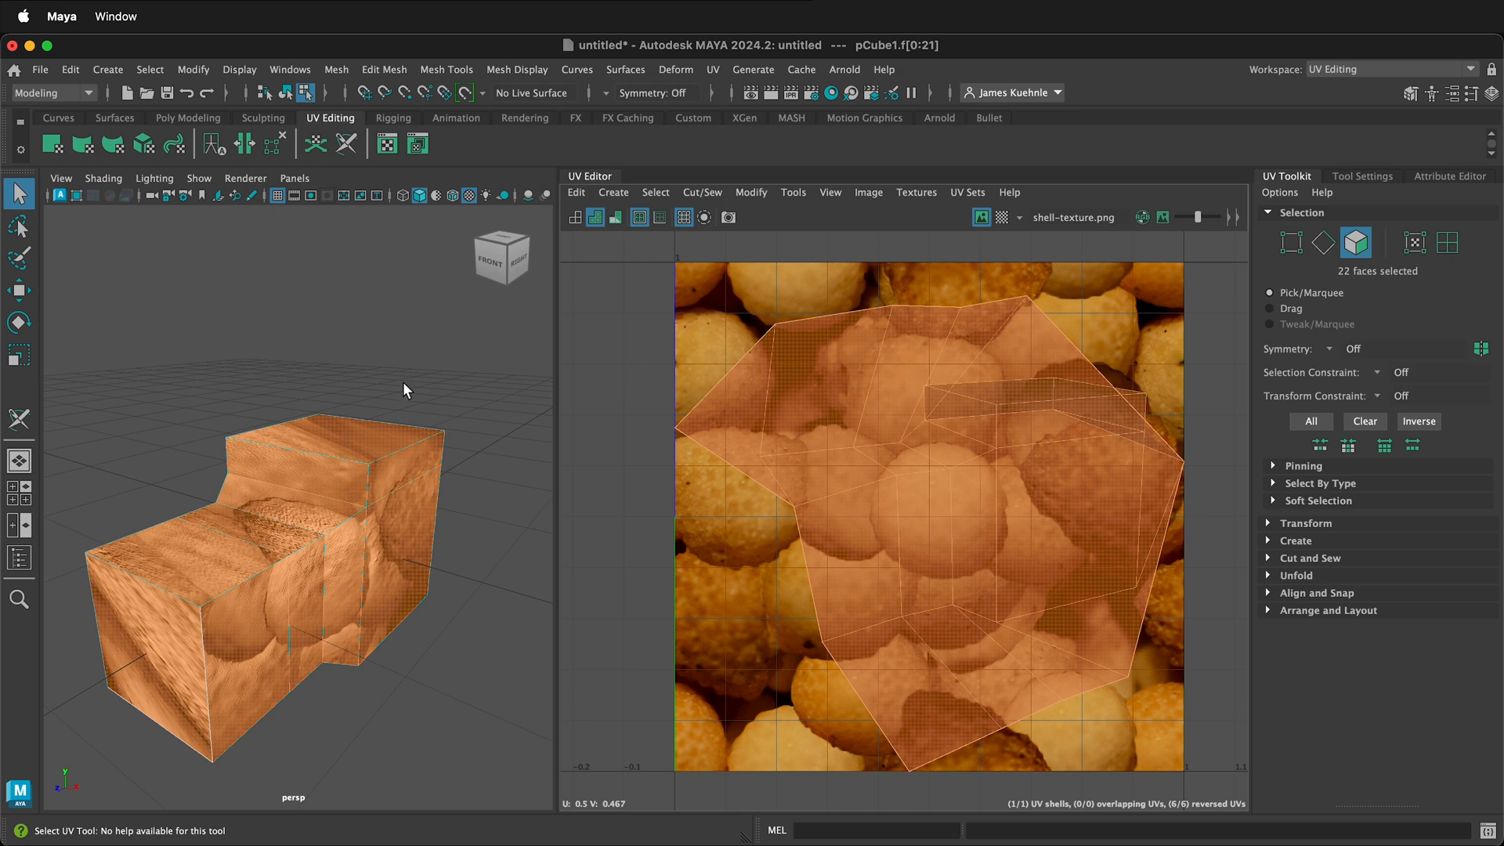
{"action": "left_click", "coordinate": [619, 192]}
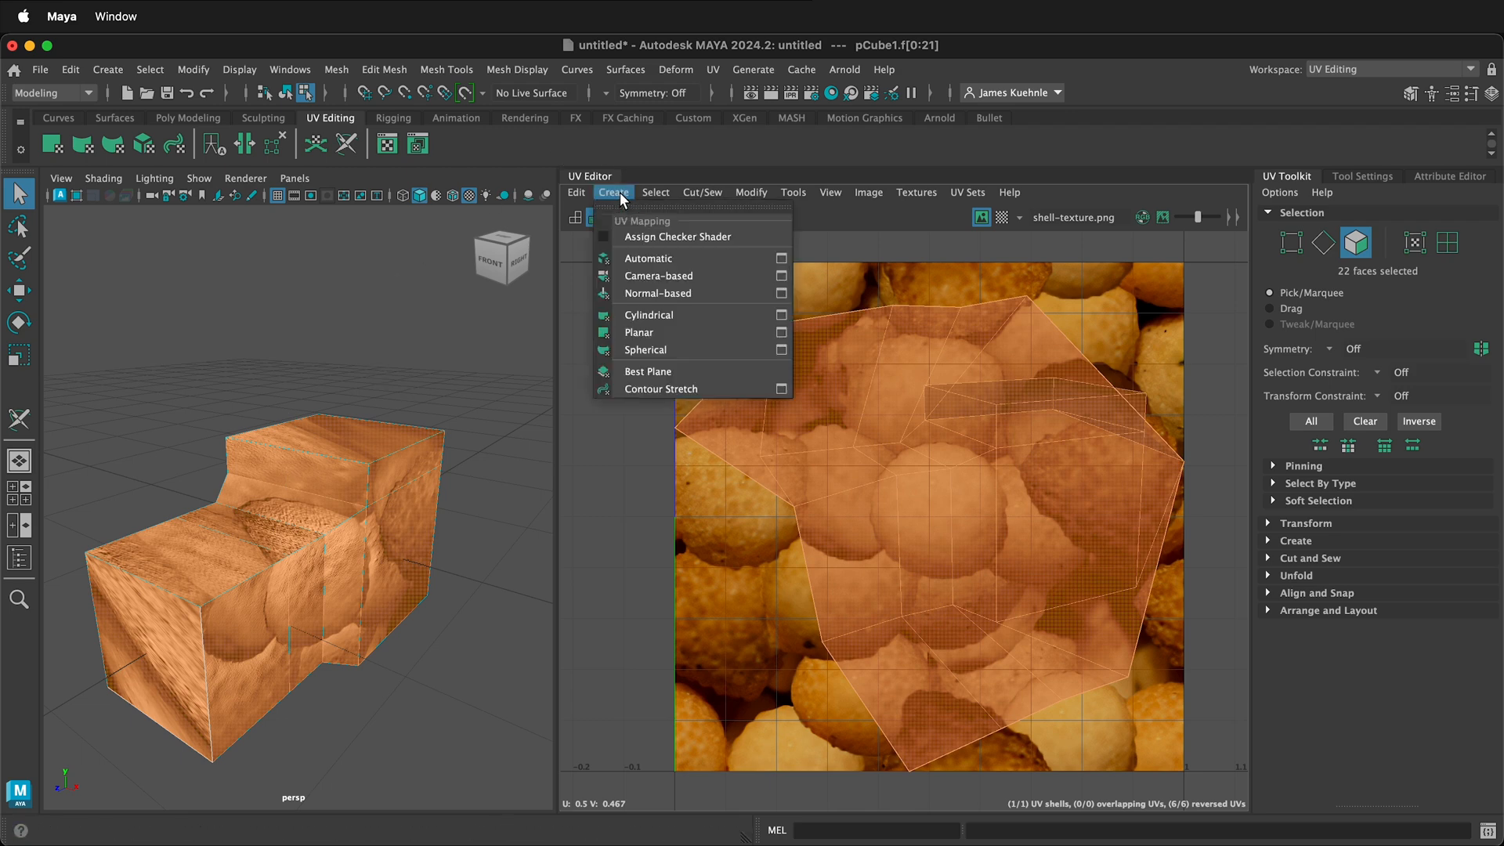
{"action": "left_click", "coordinate": [646, 253]}
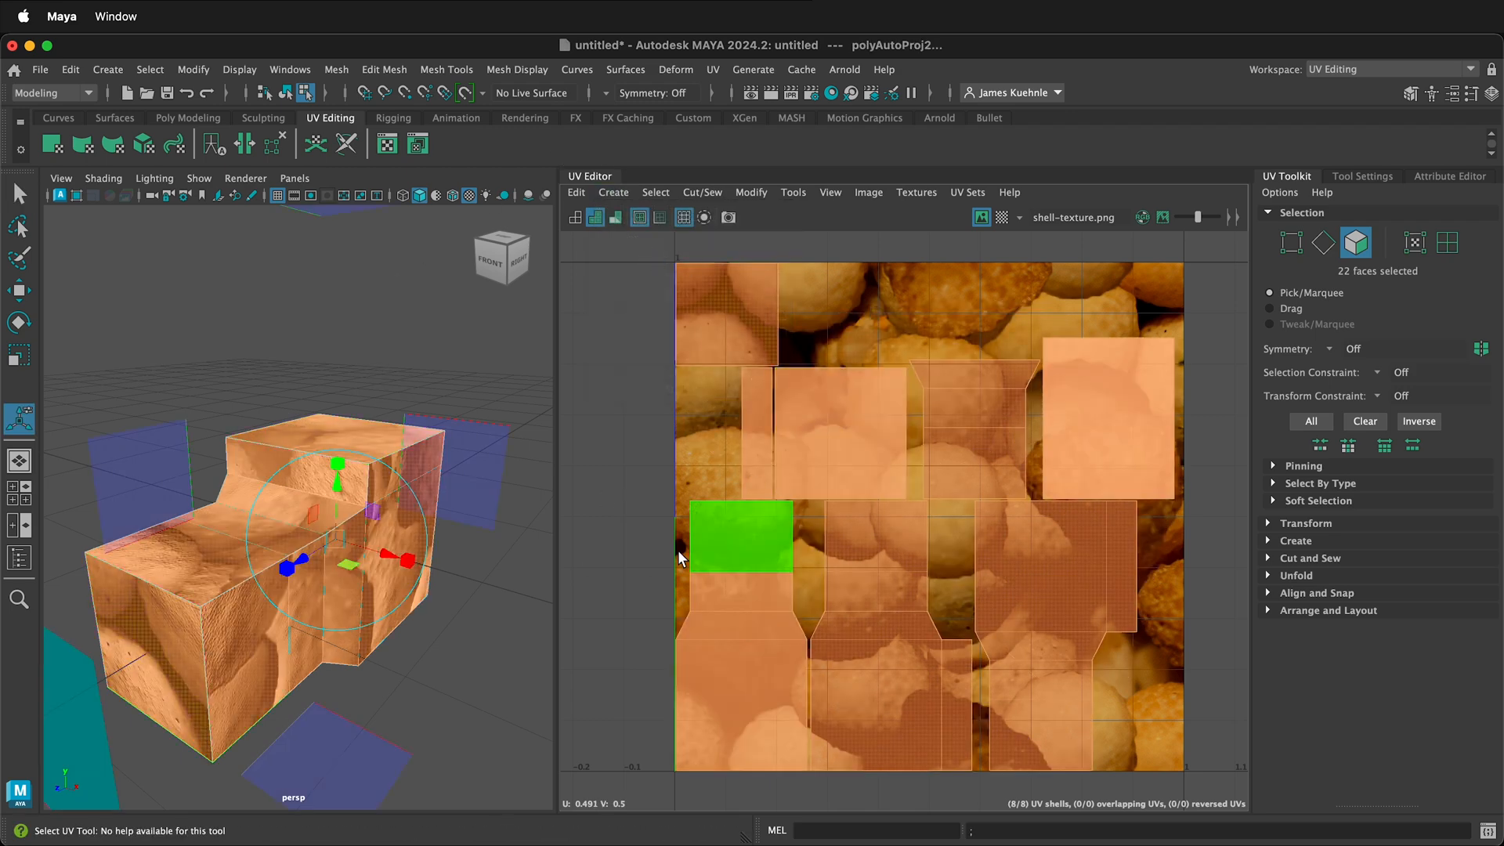
{"action": "left_click", "coordinate": [518, 686]}
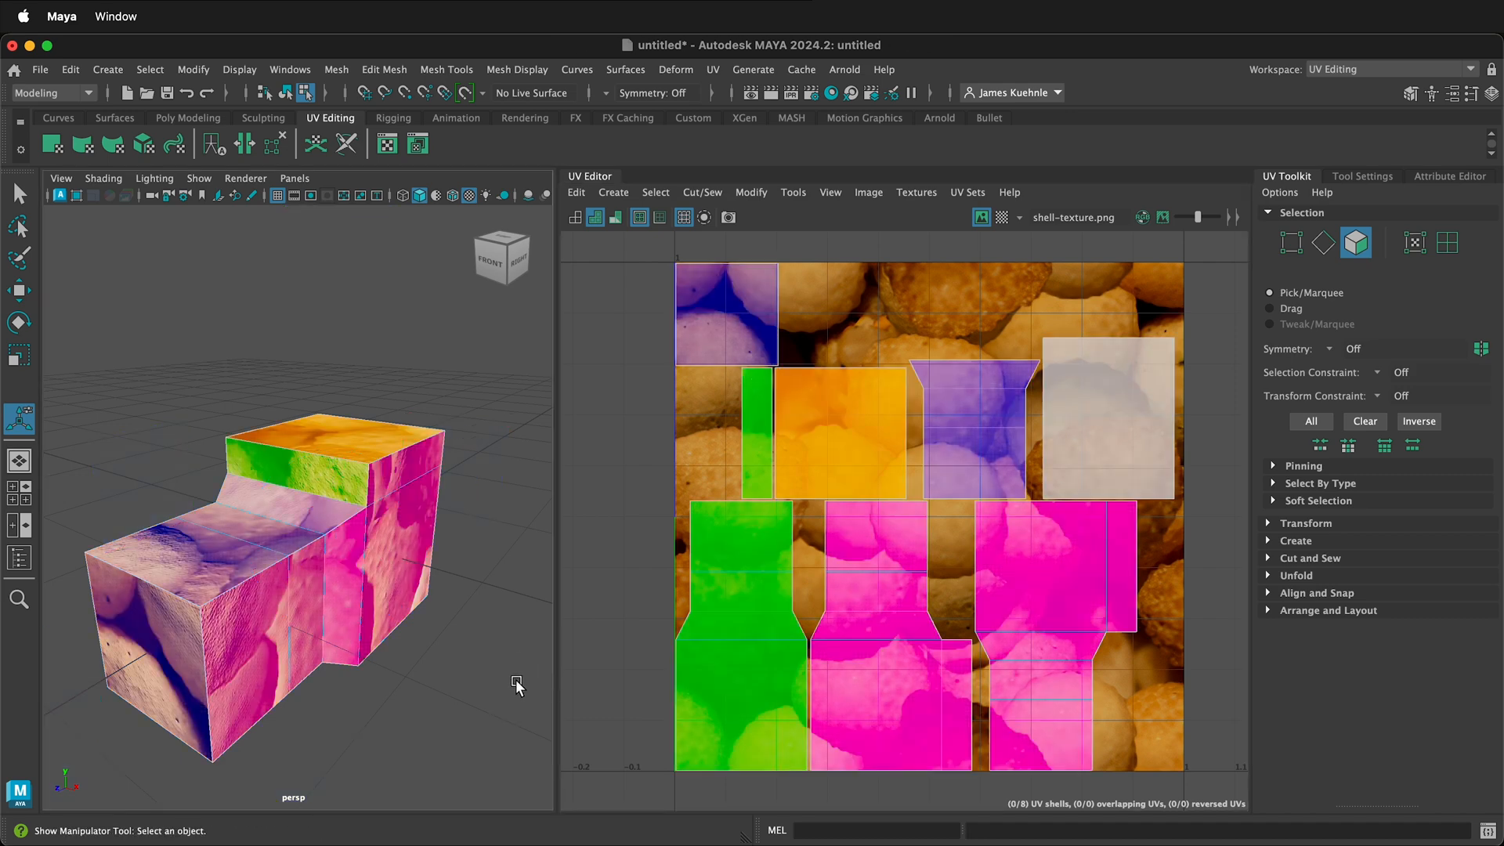
{"action": "scroll", "coordinate": [291, 650], "scroll_direction": "up", "scroll_amount": 3}
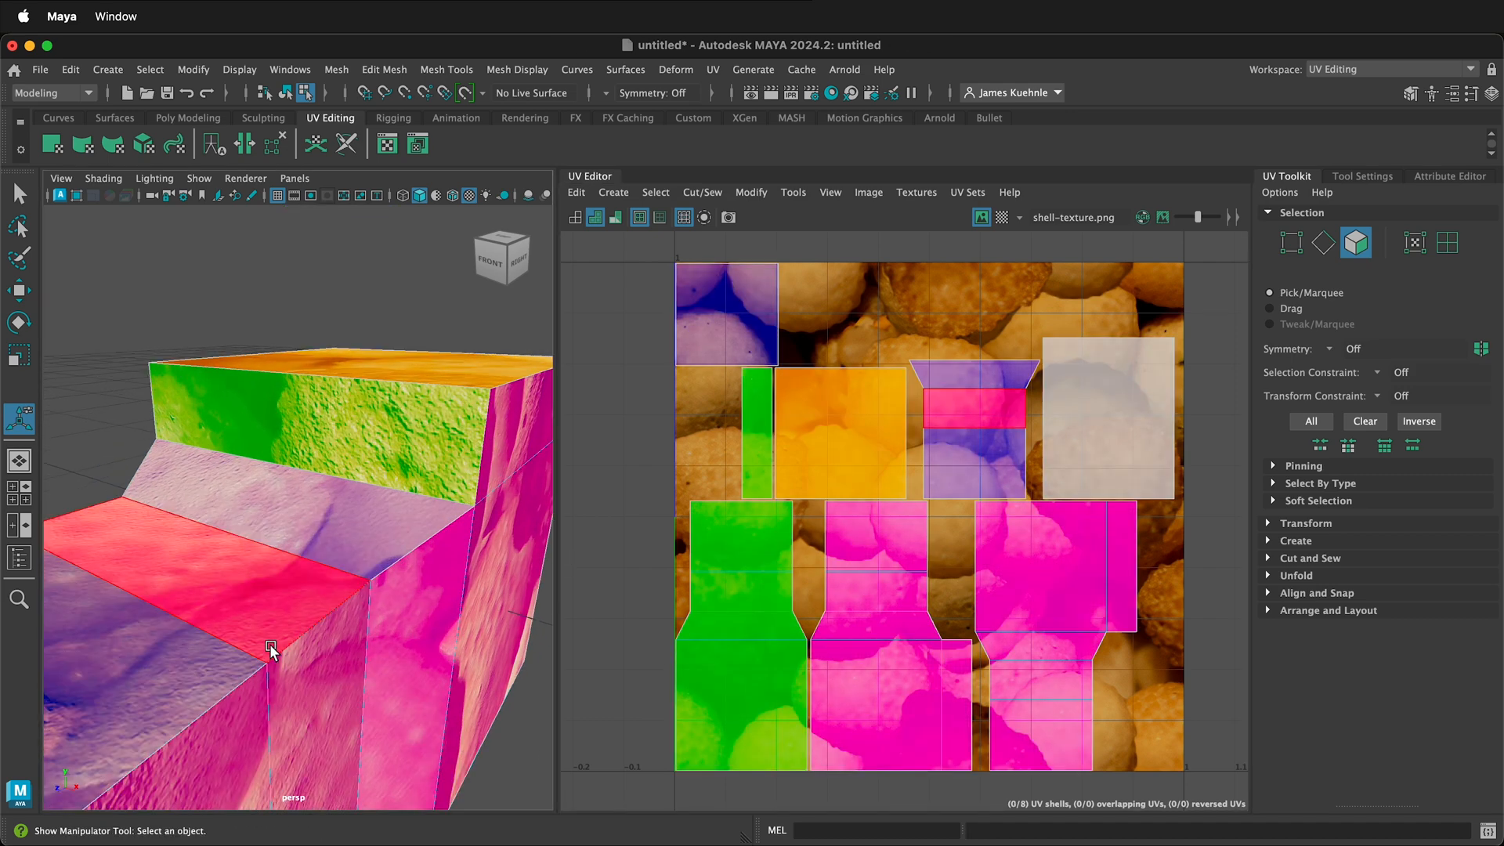
{"action": "scroll", "coordinate": [342, 626], "scroll_direction": "down", "scroll_amount": 2}
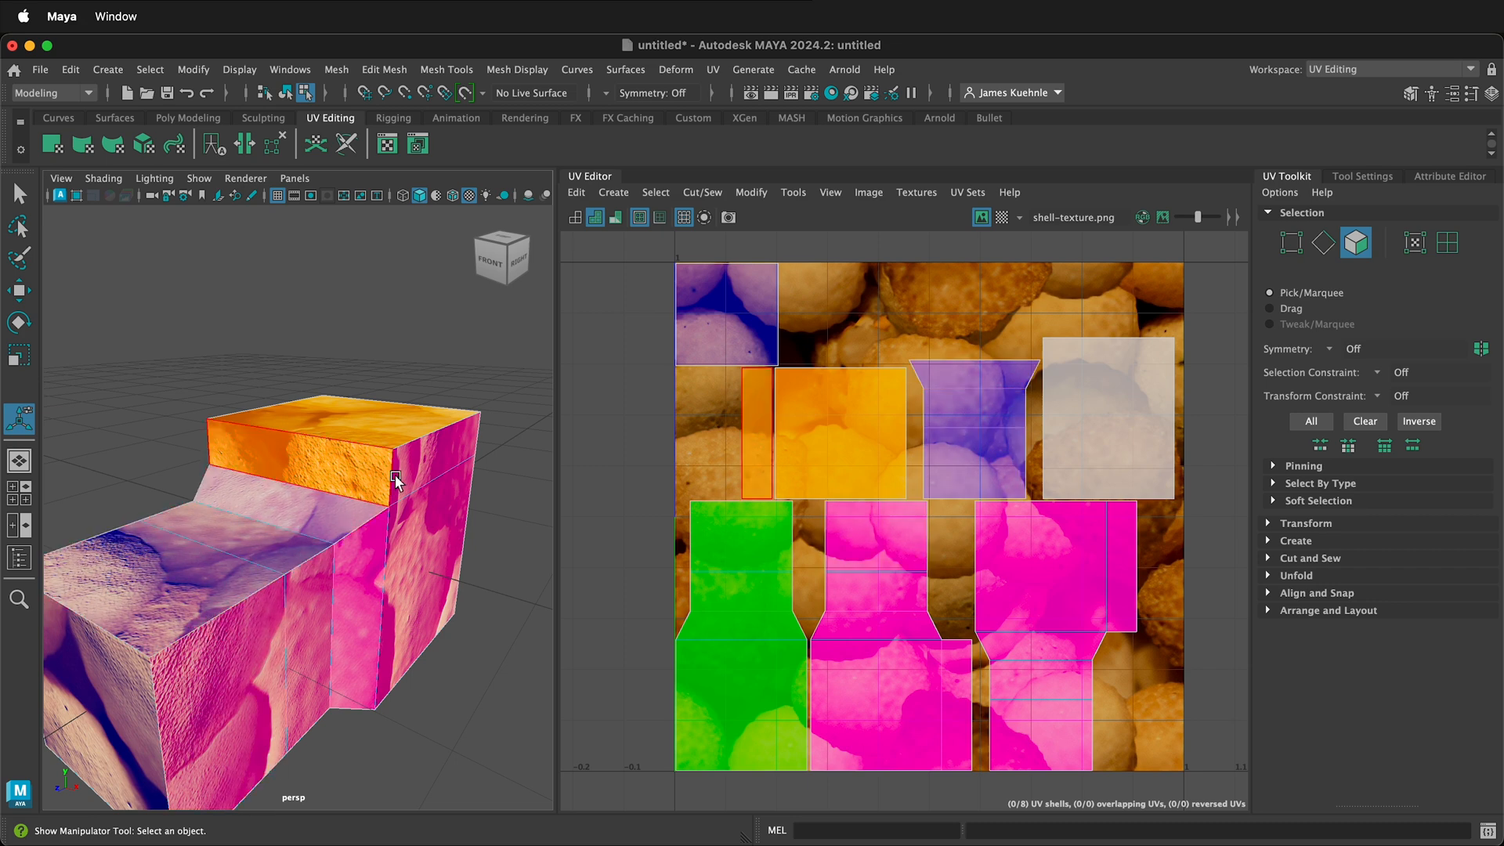
- Select the shared edge and Stitch Together the purple shell onto the pink one
{"action": "right_click_drag", "start_coordinate": [462, 346], "coordinate": [466, 298]}
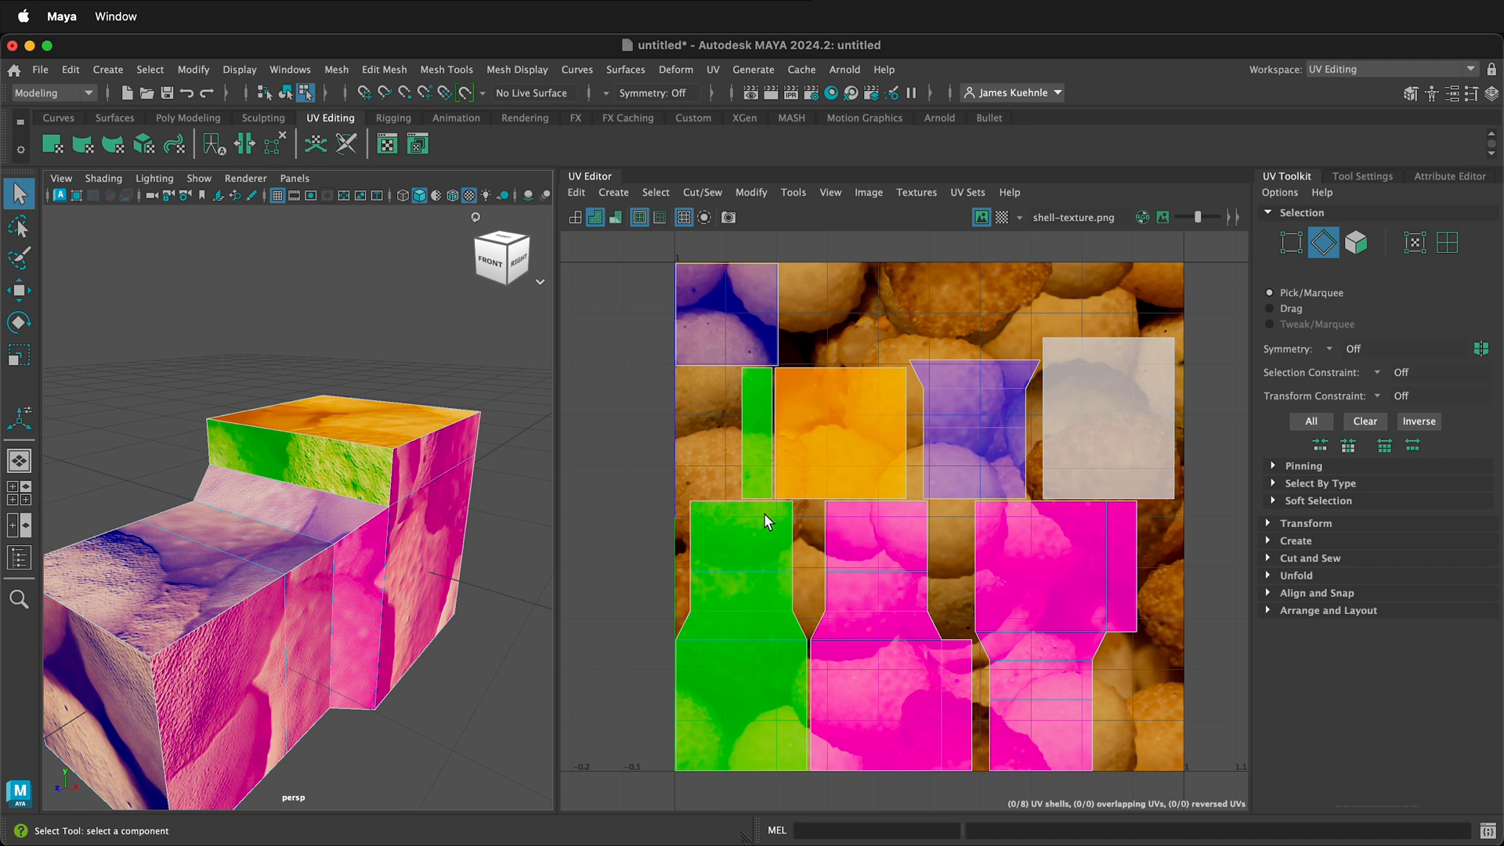
{"action": "left_click", "coordinate": [245, 598]}
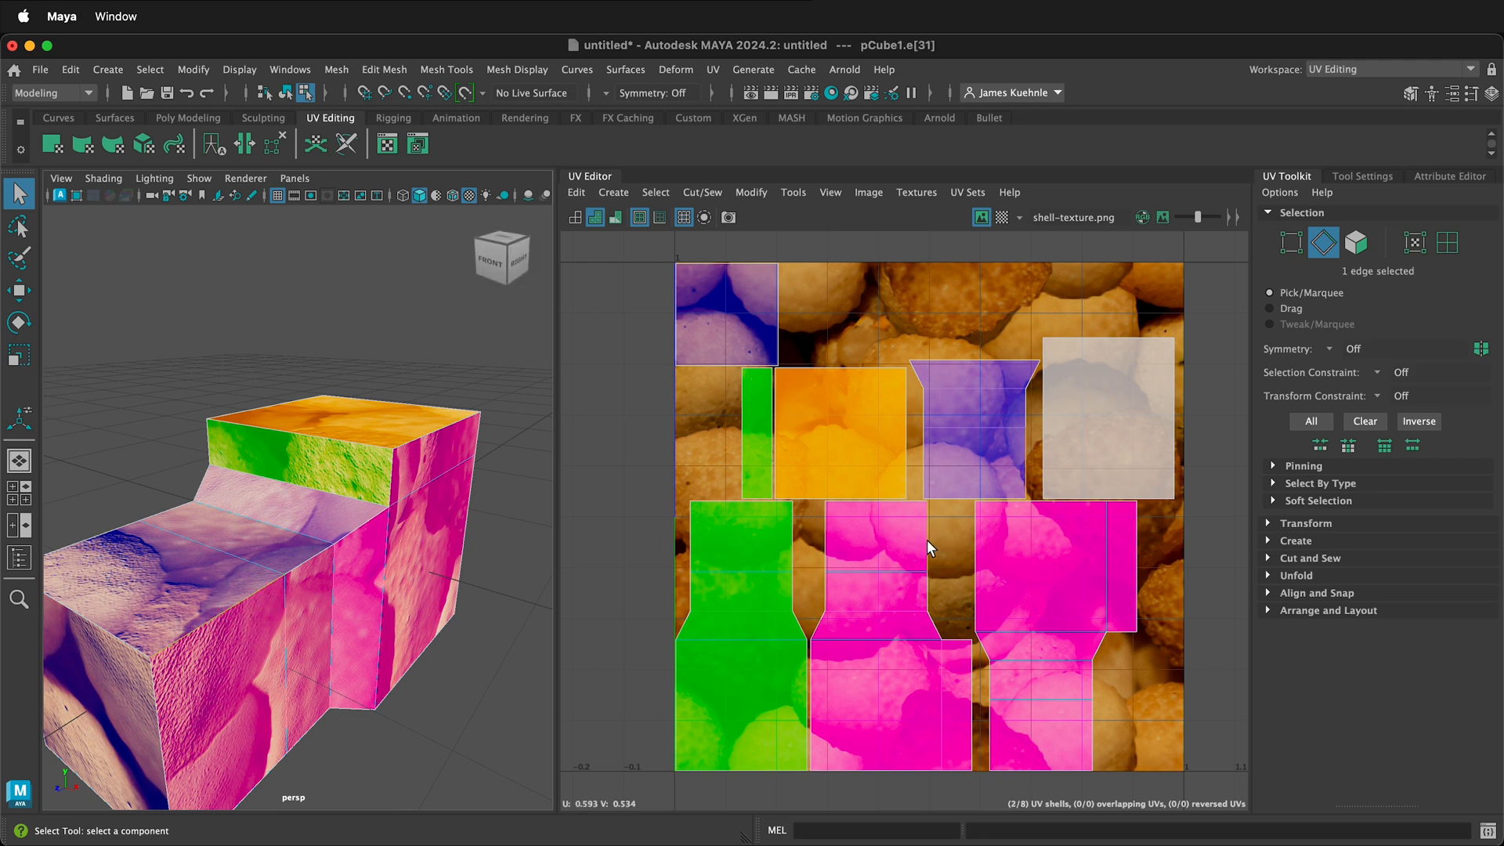
{"action": "left_click", "coordinate": [1269, 558]}
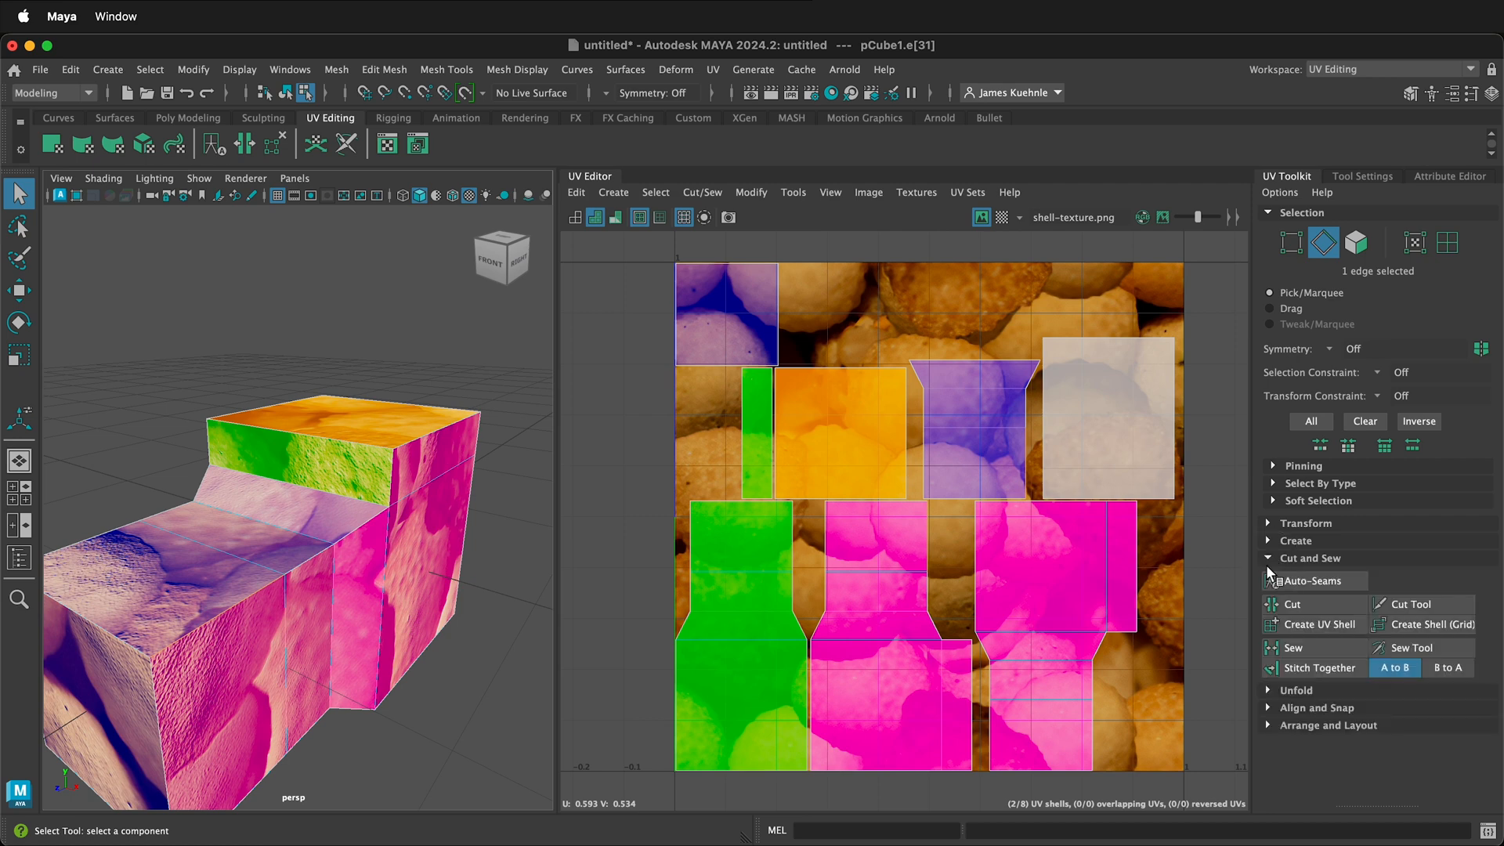
{"action": "left_click", "coordinate": [1330, 669]}
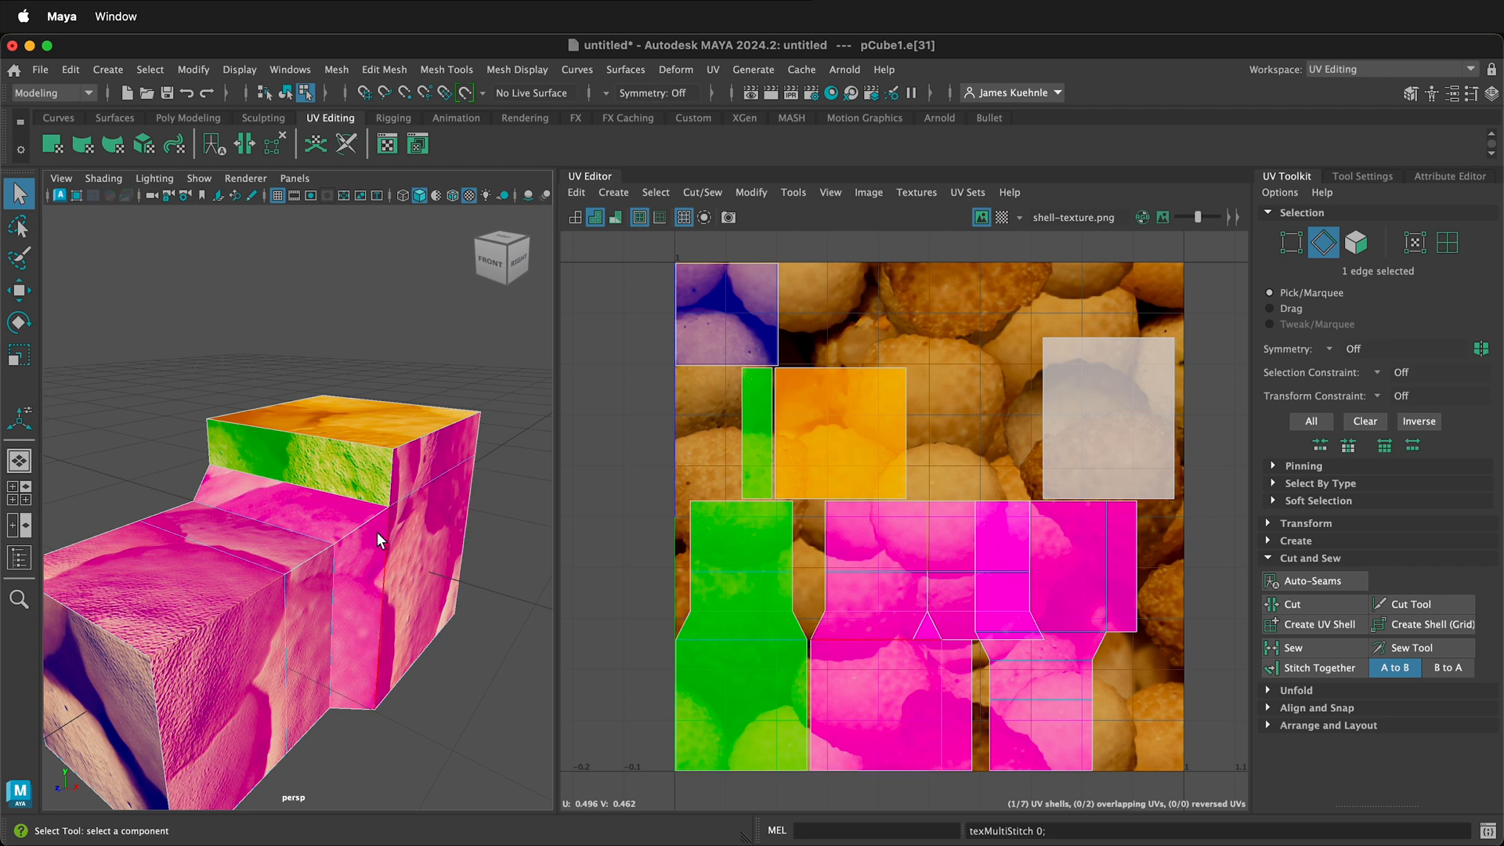
{"action": "key", "text": "ctrl+x"}
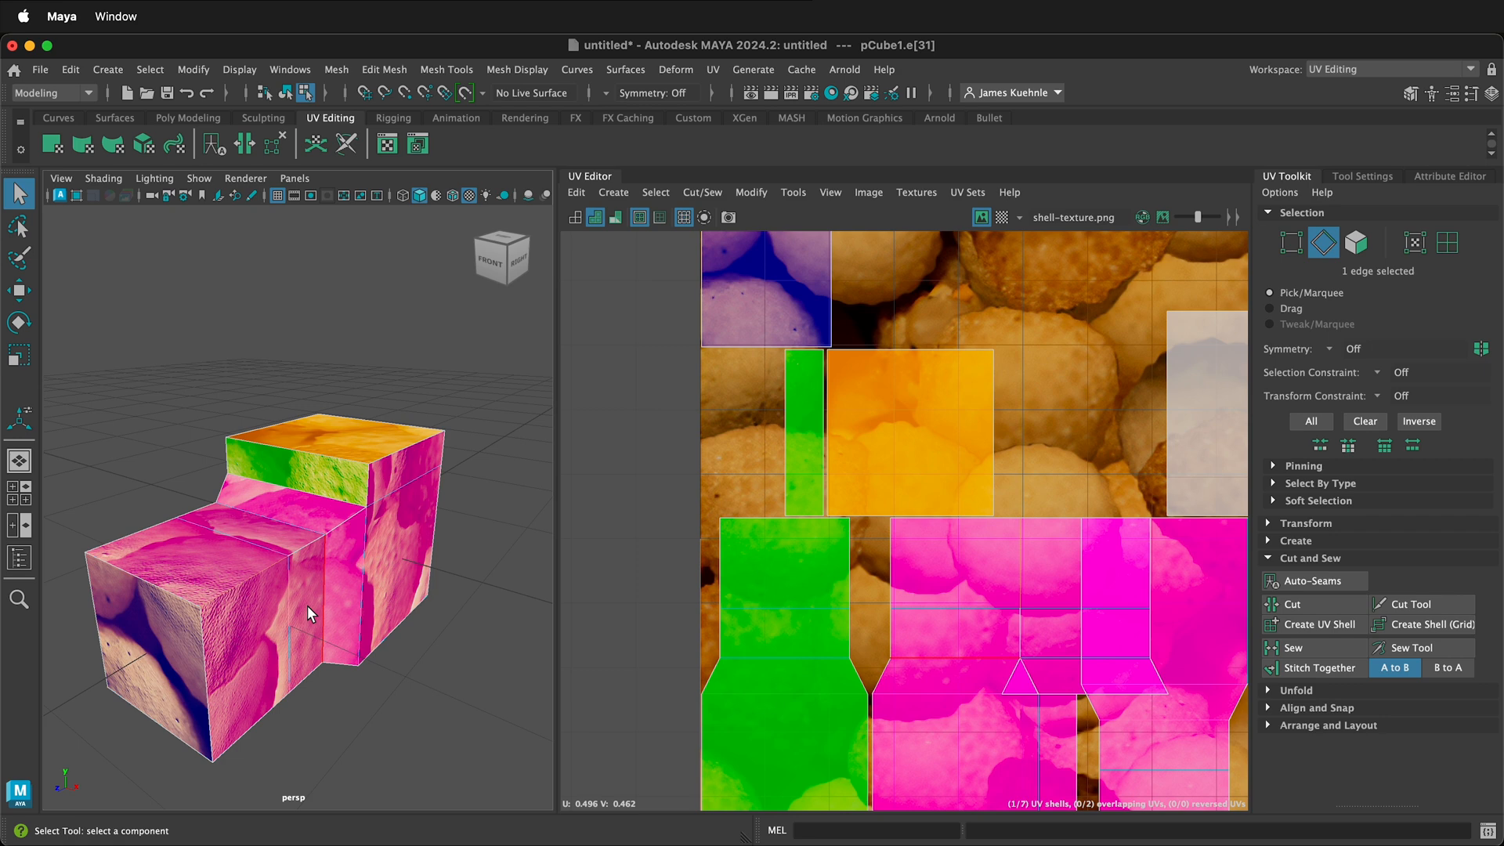
{"action": "key", "text": "ctrl+x"}
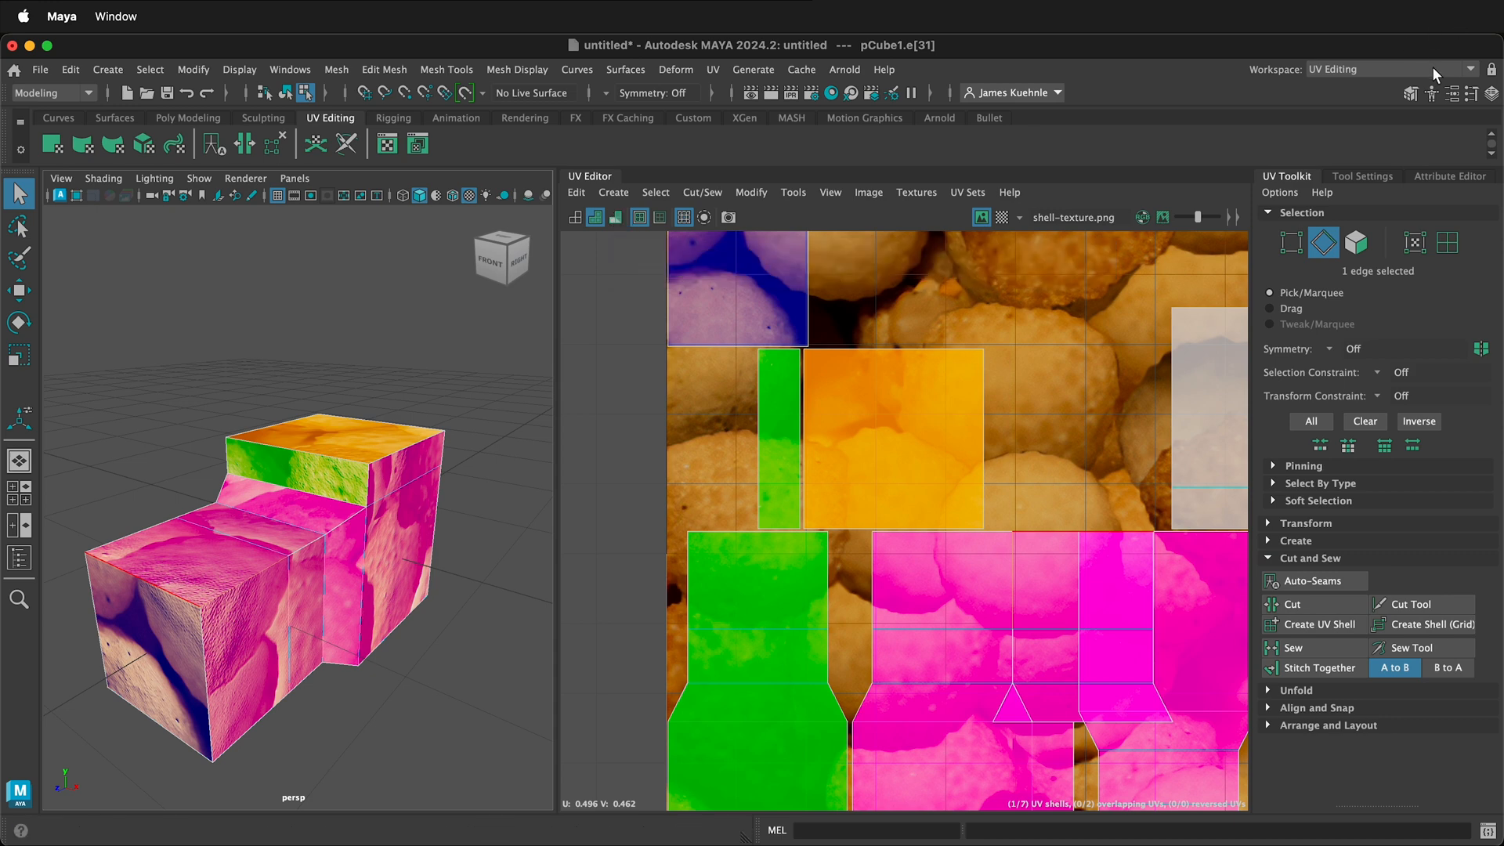
- Return to Modeling – Standard, deselect the block and show it as a smooth mesh preview (key 3)
{"action": "left_click", "coordinate": [1472, 70]}
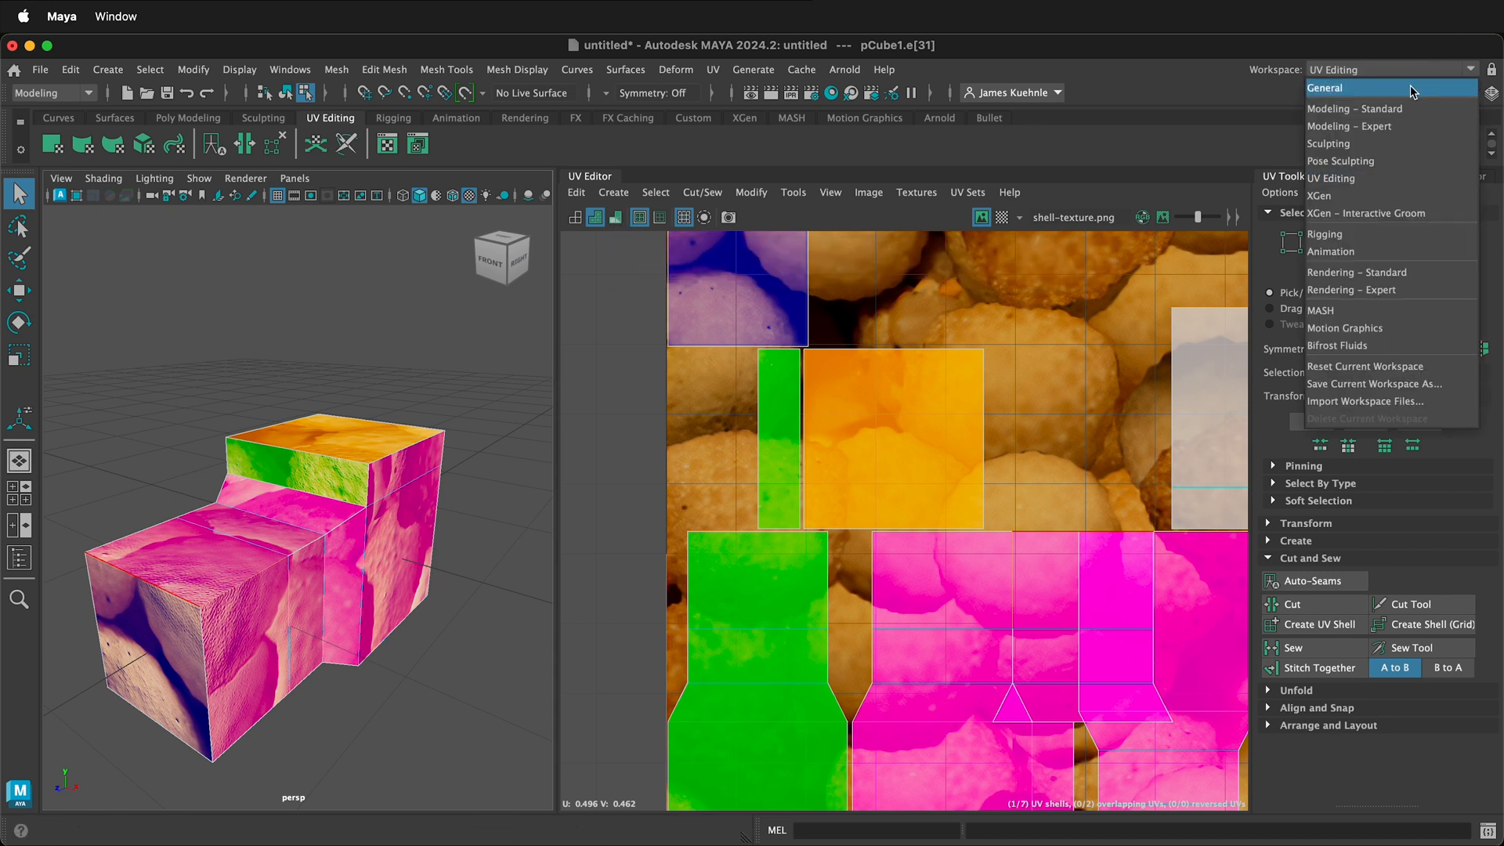
{"action": "left_click", "coordinate": [1408, 108]}
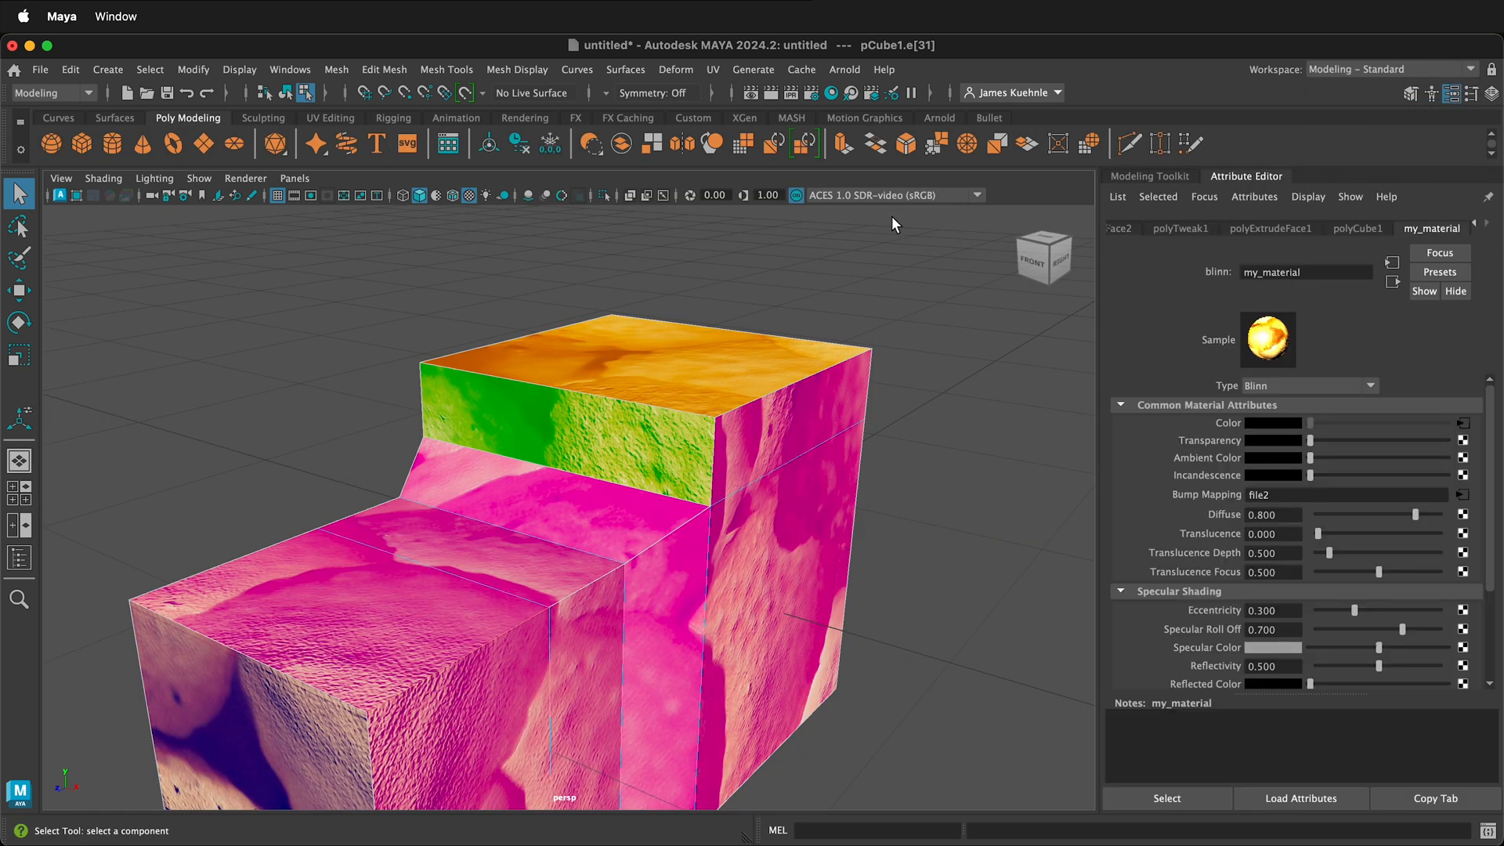
{"action": "left_click", "coordinate": [518, 285]}
{"action": "scroll", "coordinate": [544, 506], "scroll_direction": "down", "scroll_amount": 2}
{"action": "key", "text": "3"}
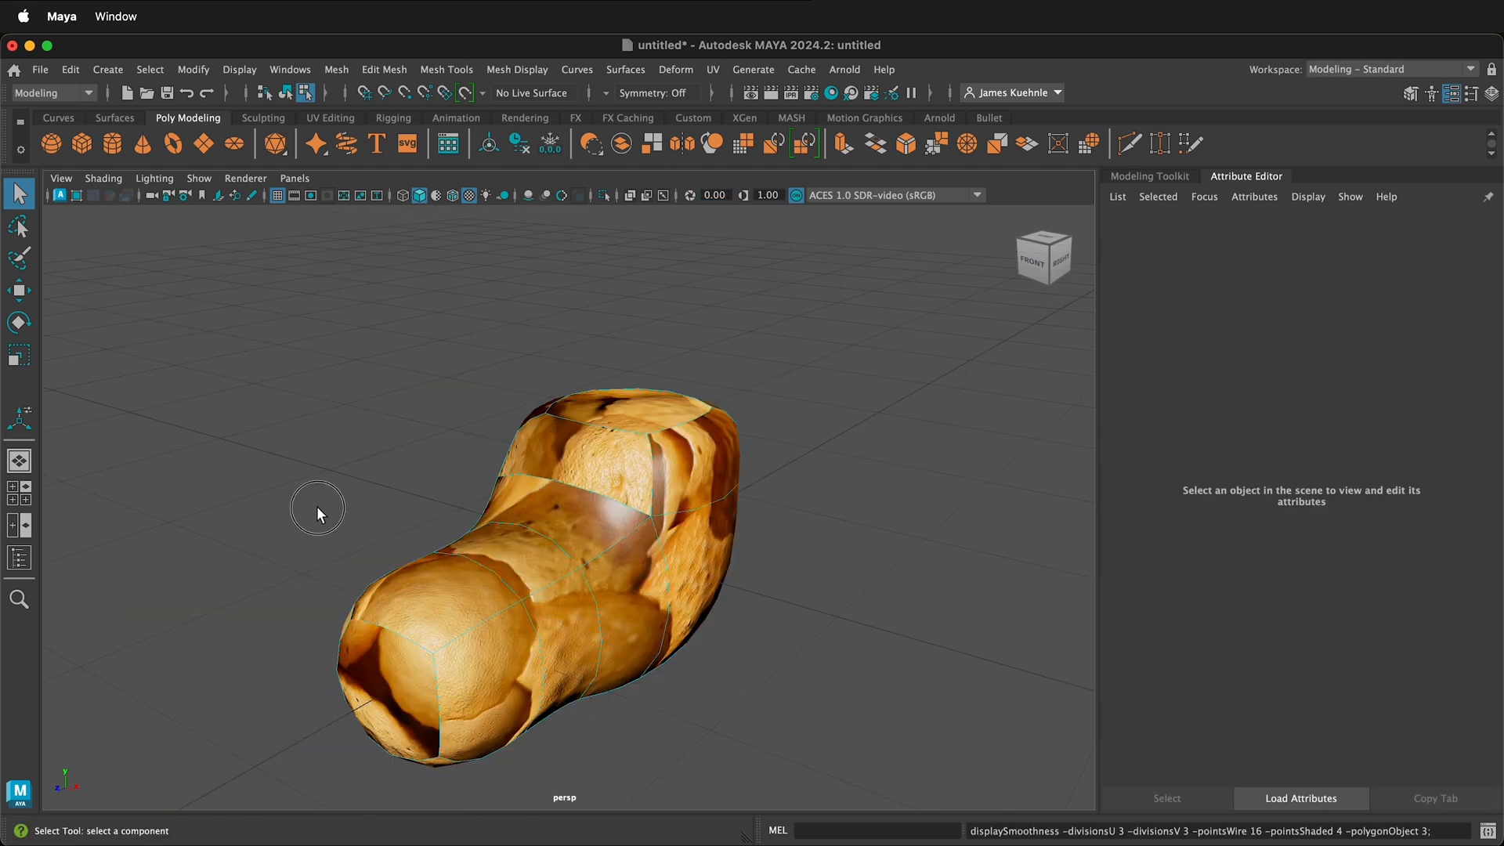
{"action": "right_click_drag", "start_coordinate": [406, 478], "coordinate": [490, 492]}
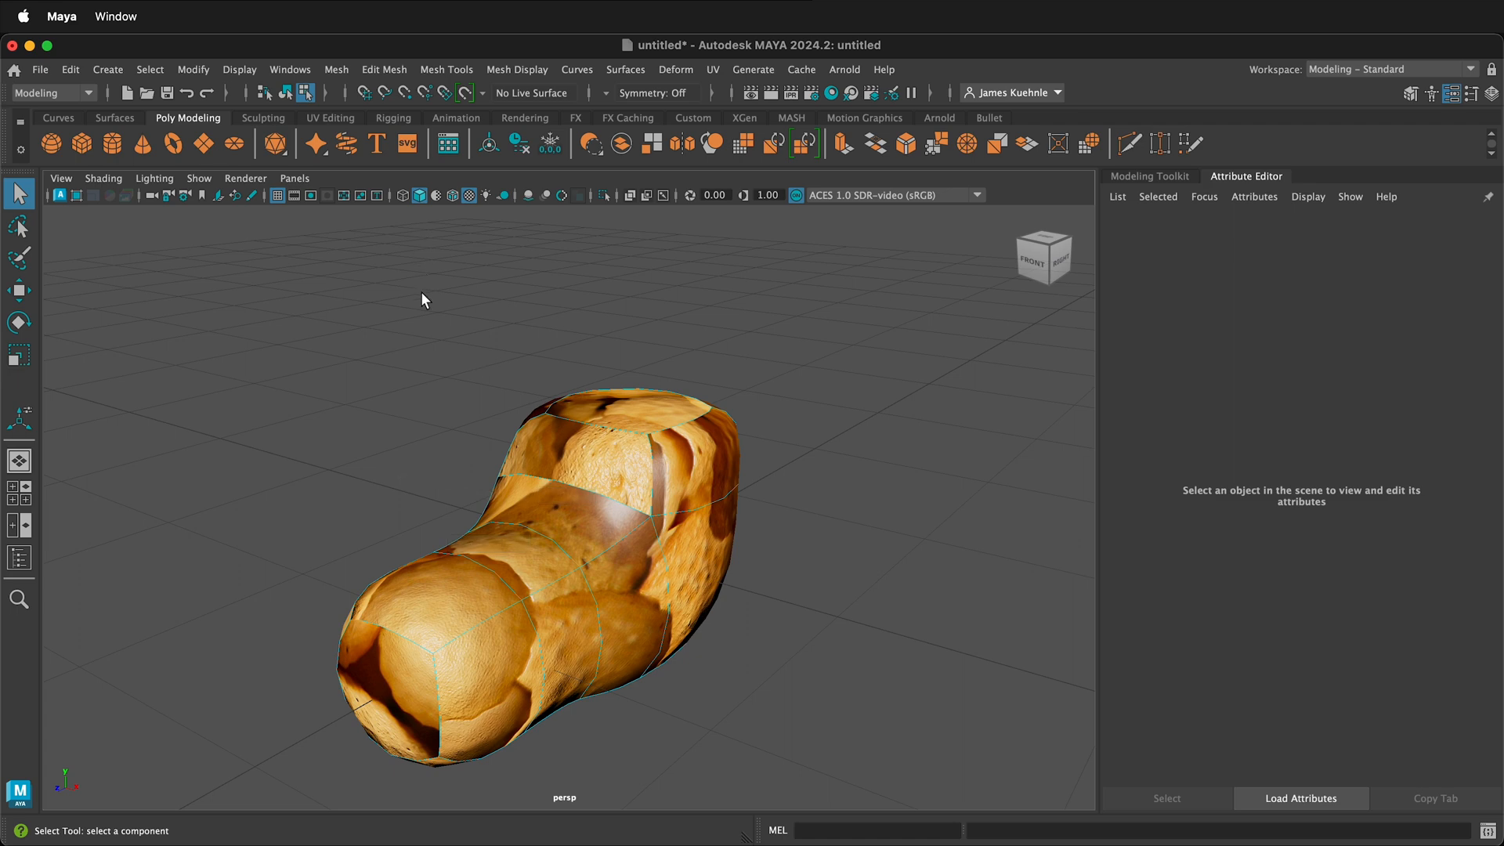
- Add an Arnold SkyDome Light and create a new camera in the scene
{"action": "left_click", "coordinate": [939, 118]}
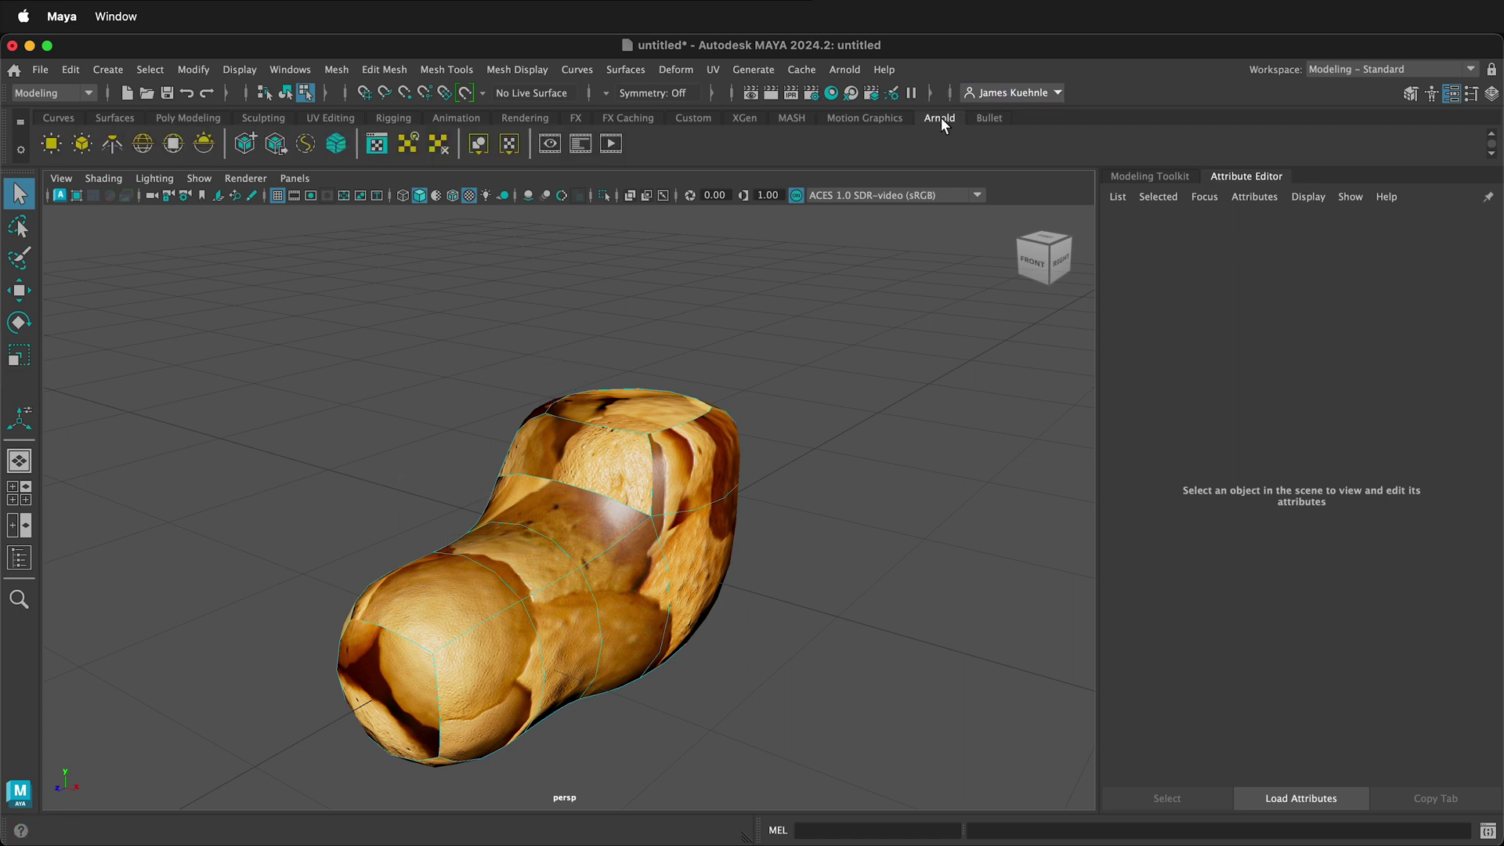
{"action": "left_click", "coordinate": [145, 143]}
{"action": "scroll", "coordinate": [775, 300], "scroll_direction": "down", "scroll_amount": 2}
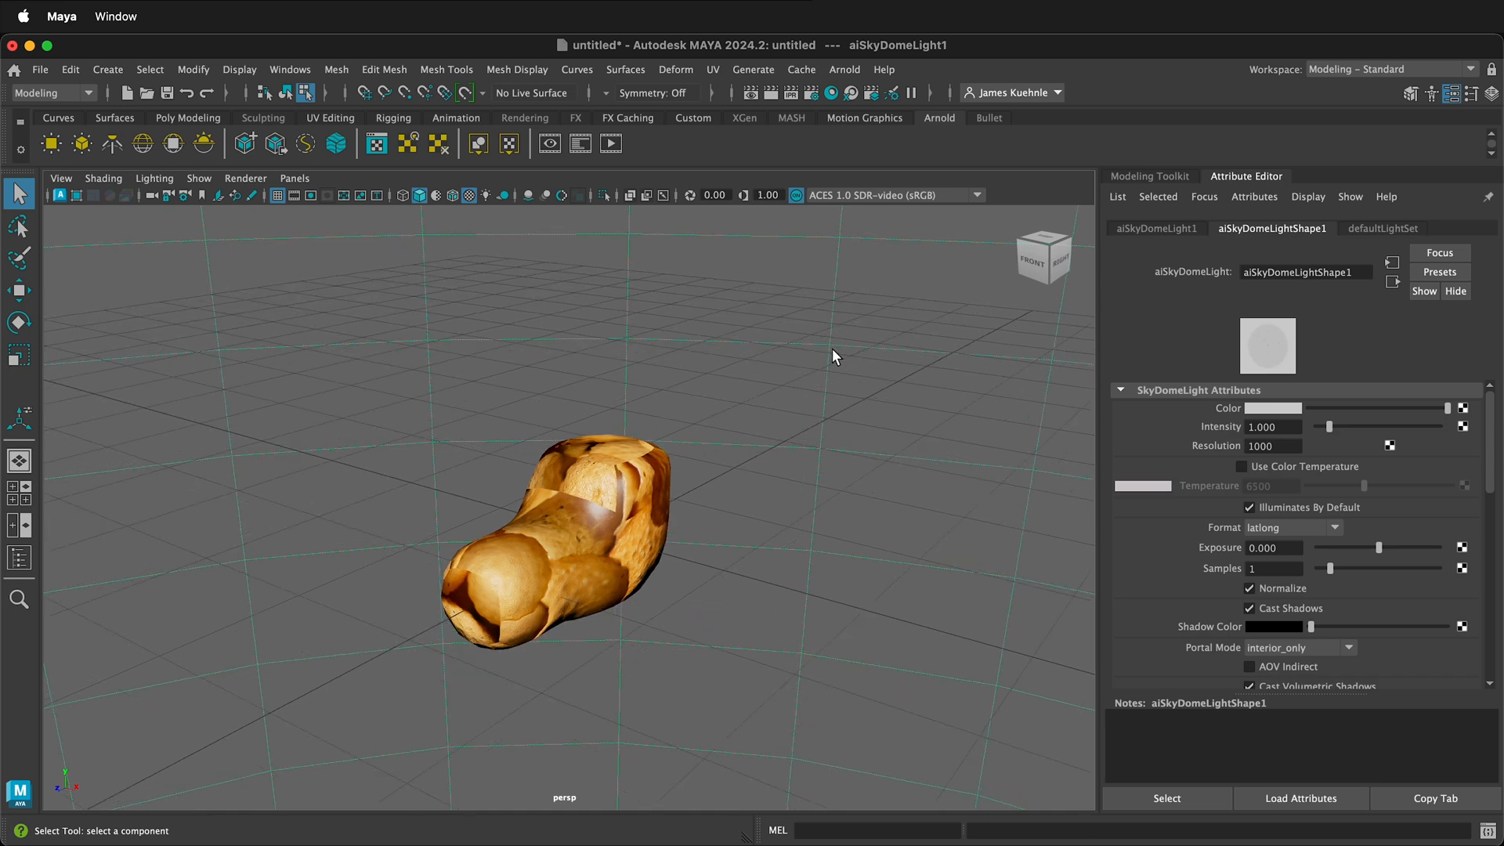
{"action": "left_click", "coordinate": [113, 71]}
{"action": "mouse_move", "coordinate": [138, 187]}
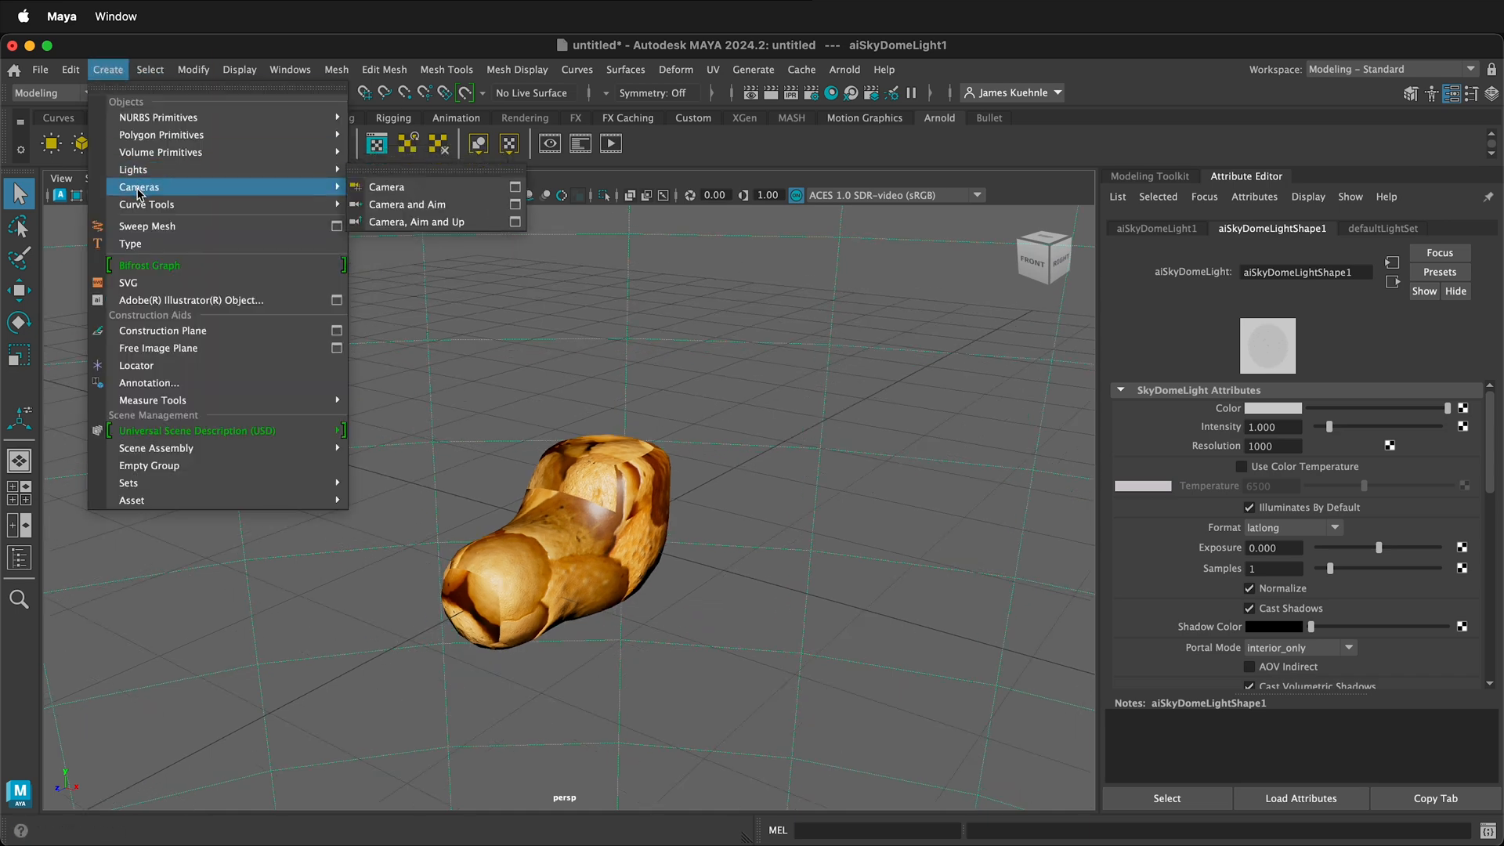
{"action": "left_click", "coordinate": [432, 189]}
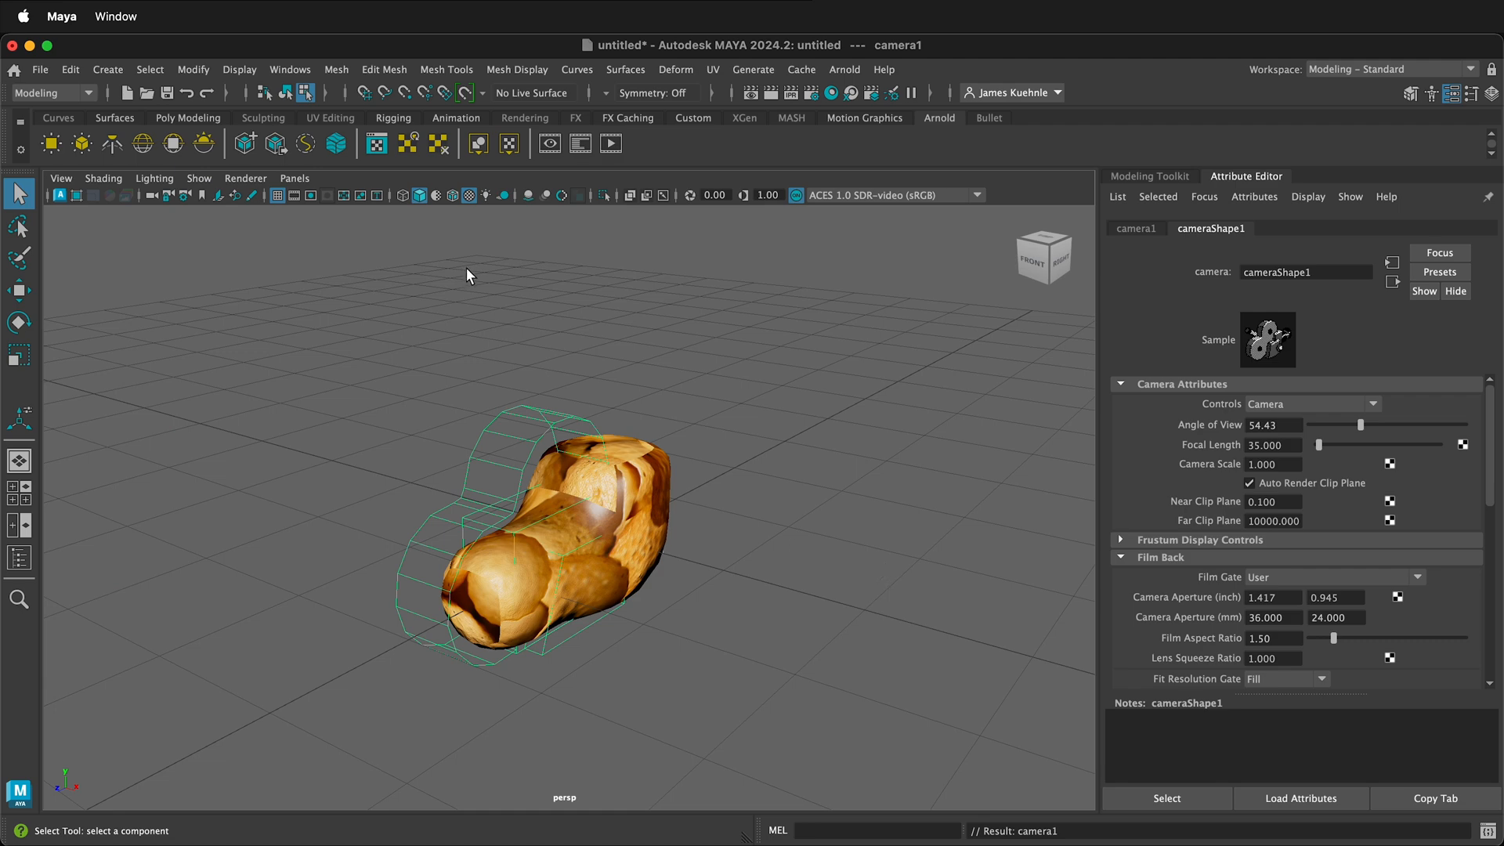
- Look through camera1 with the Resolution Gate on and frame the model at an angle
{"action": "right_click", "coordinate": [150, 194]}
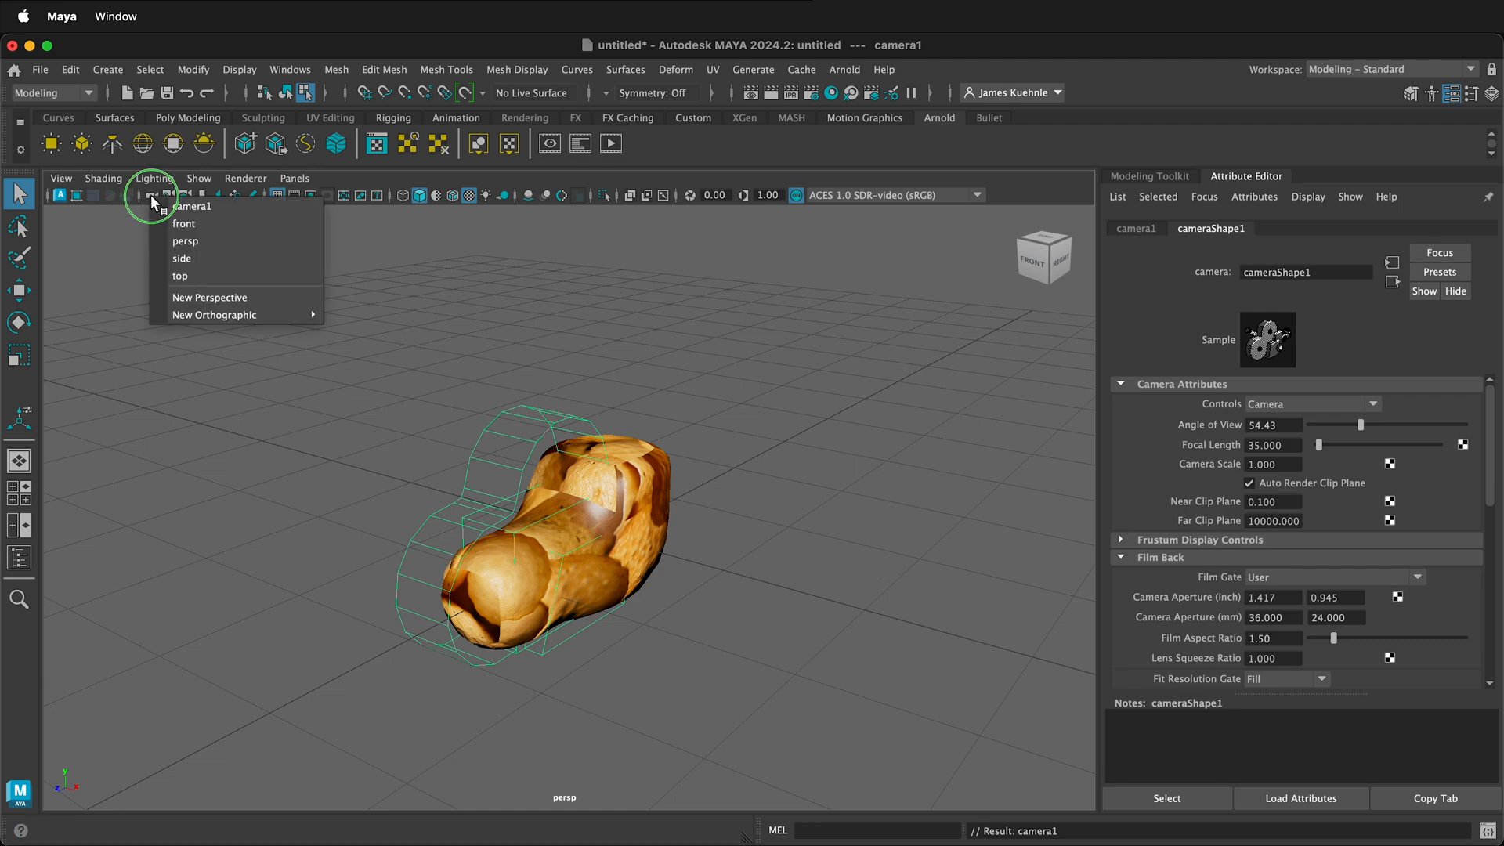
{"action": "left_click", "coordinate": [188, 206]}
{"action": "scroll", "coordinate": [689, 475], "scroll_direction": "down", "scroll_amount": 3}
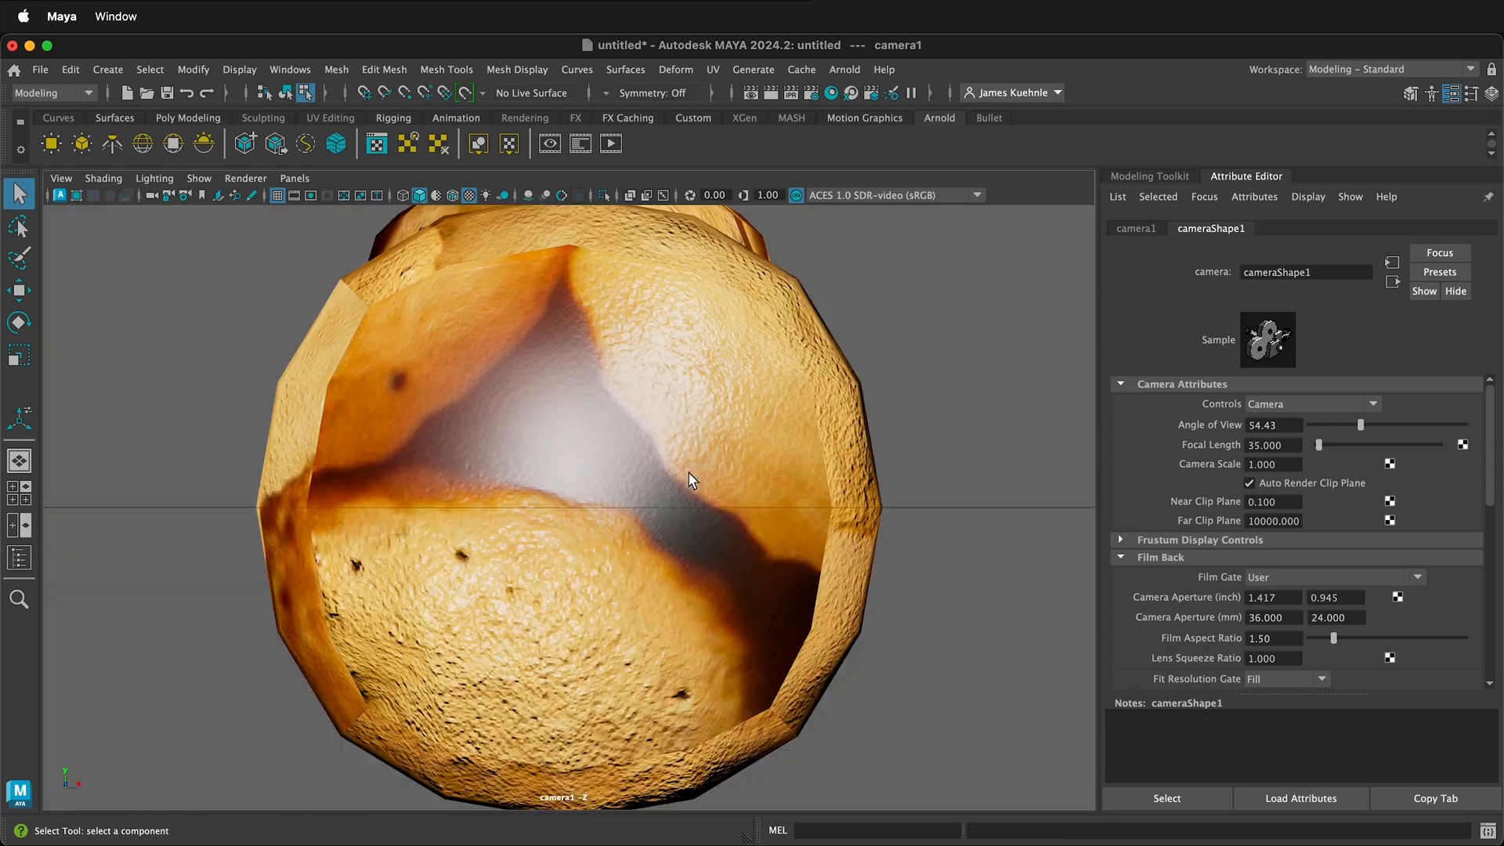
{"action": "scroll", "coordinate": [689, 476], "scroll_direction": "down", "scroll_amount": 3}
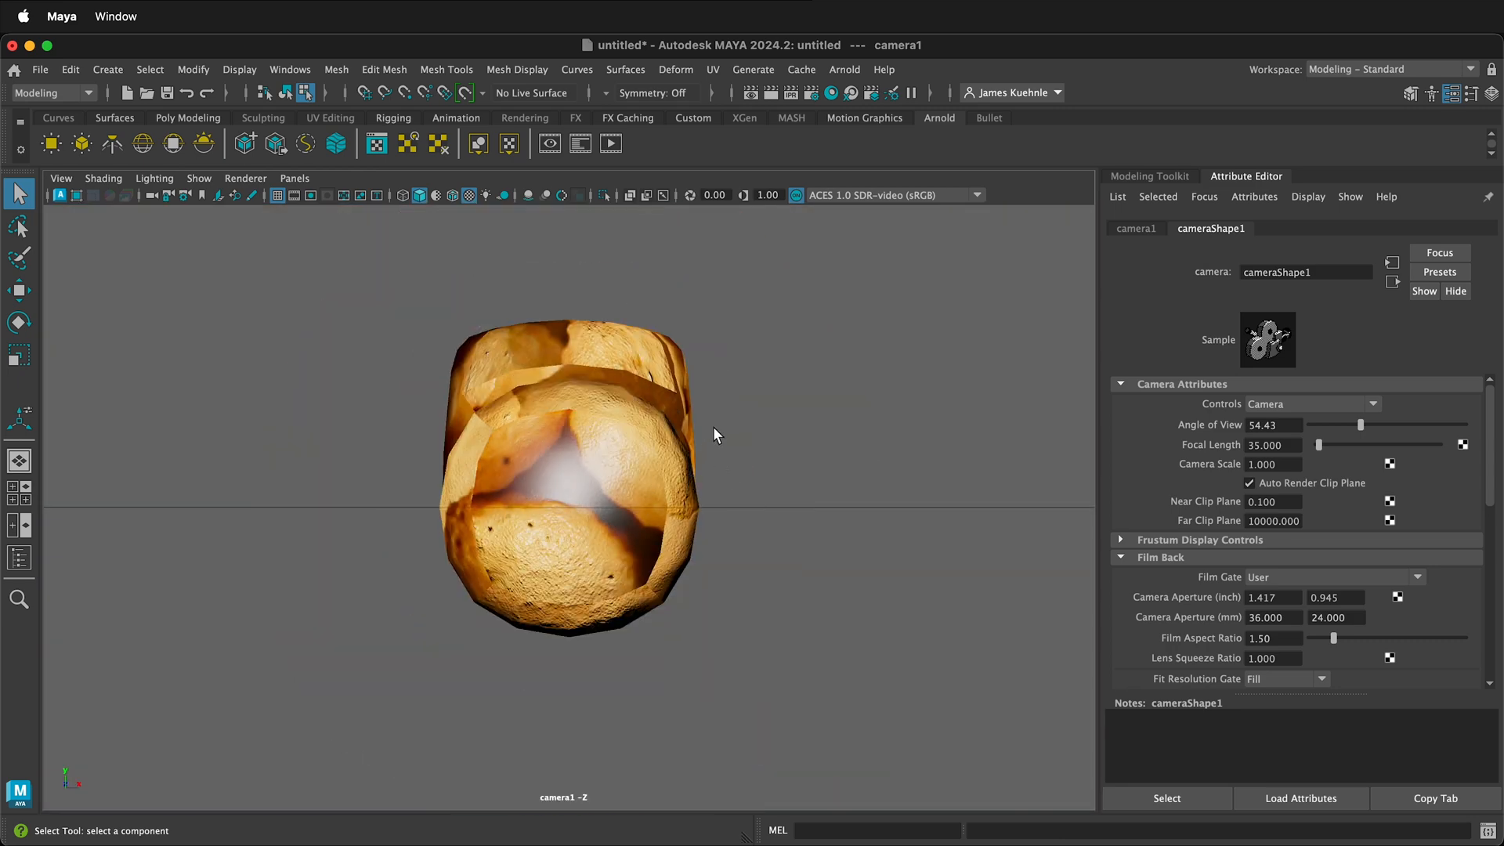
{"action": "left_click_drag", "start_coordinate": [713, 427], "coordinate": [384, 230], "text": "alt"}
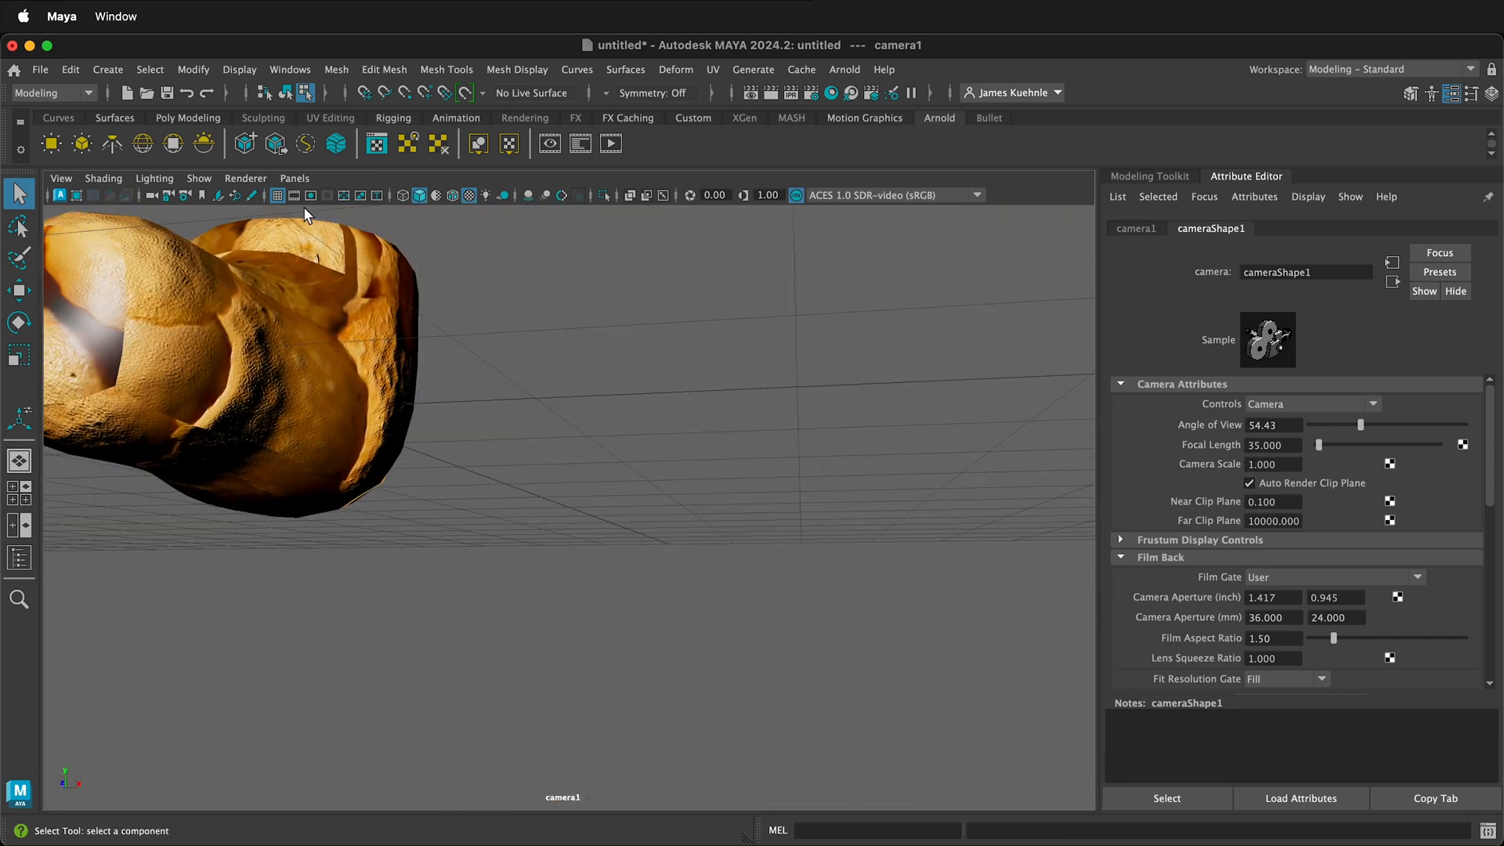
{"action": "left_click", "coordinate": [309, 195]}
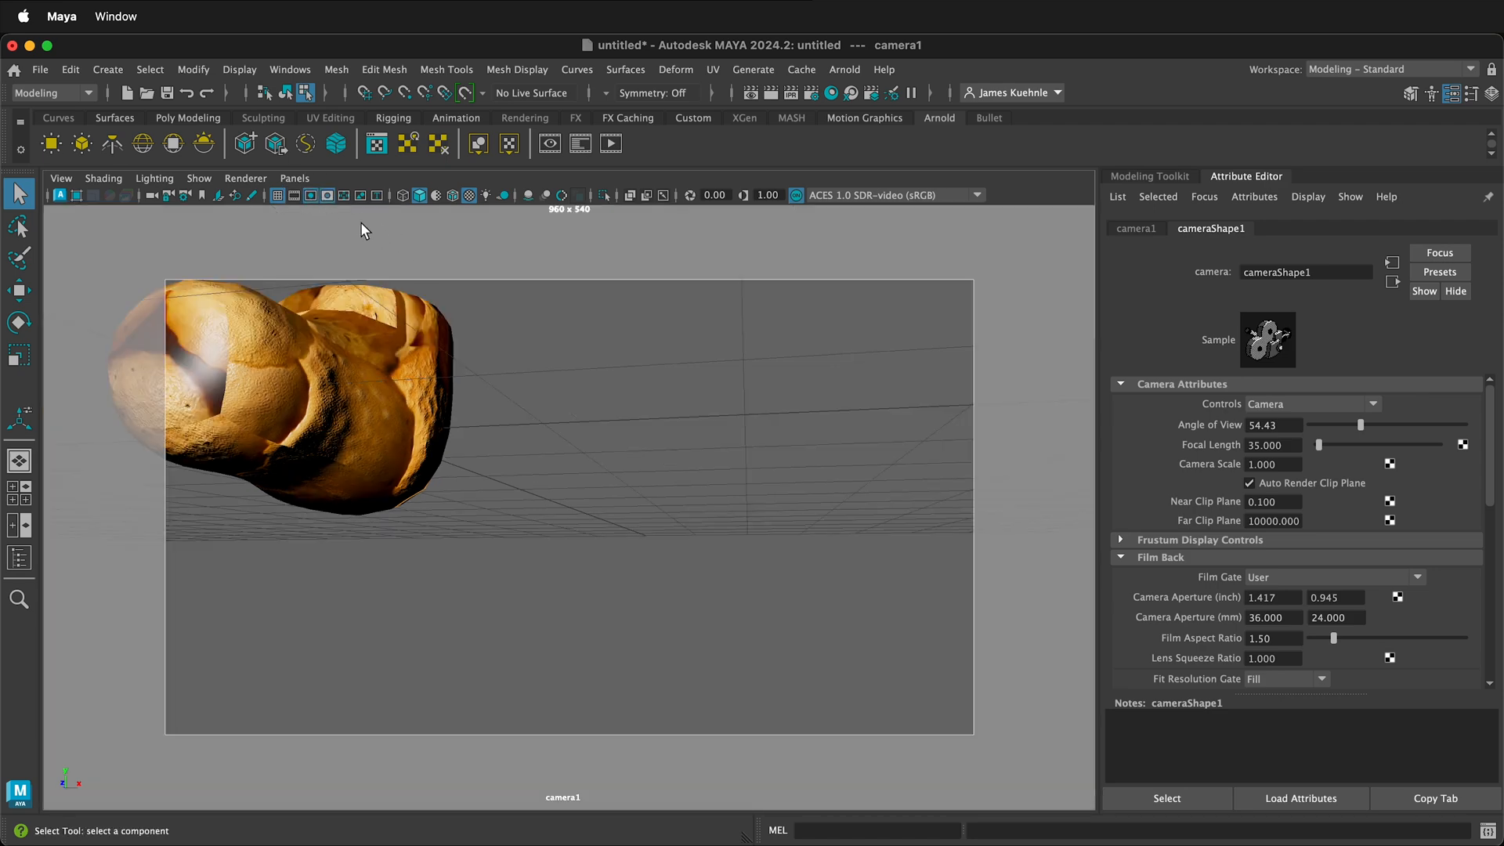
{"action": "mouse_move", "coordinate": [753, 482]}
{"action": "left_mouse_down", "text": "alt"}
{"action": "mouse_move", "coordinate": [859, 525]}
{"action": "mouse_move", "coordinate": [761, 542]}
{"action": "mouse_move", "coordinate": [500, 644]}
{"action": "mouse_move", "coordinate": [612, 482]}
{"action": "left_mouse_up", "text": "alt"}
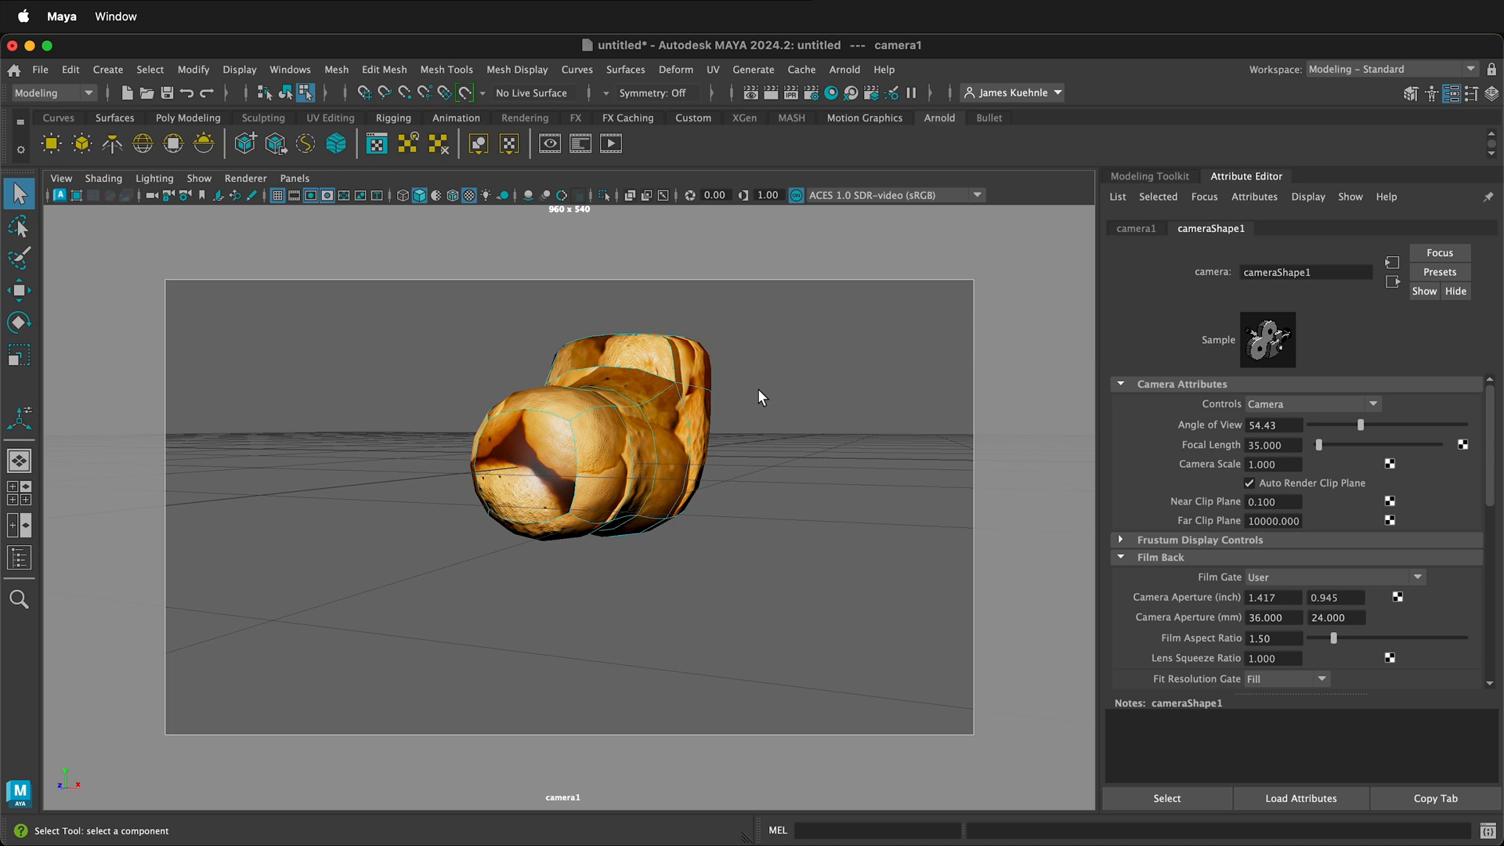
- Render the scene in Arnold RenderView
{"action": "left_click", "coordinate": [845, 69]}
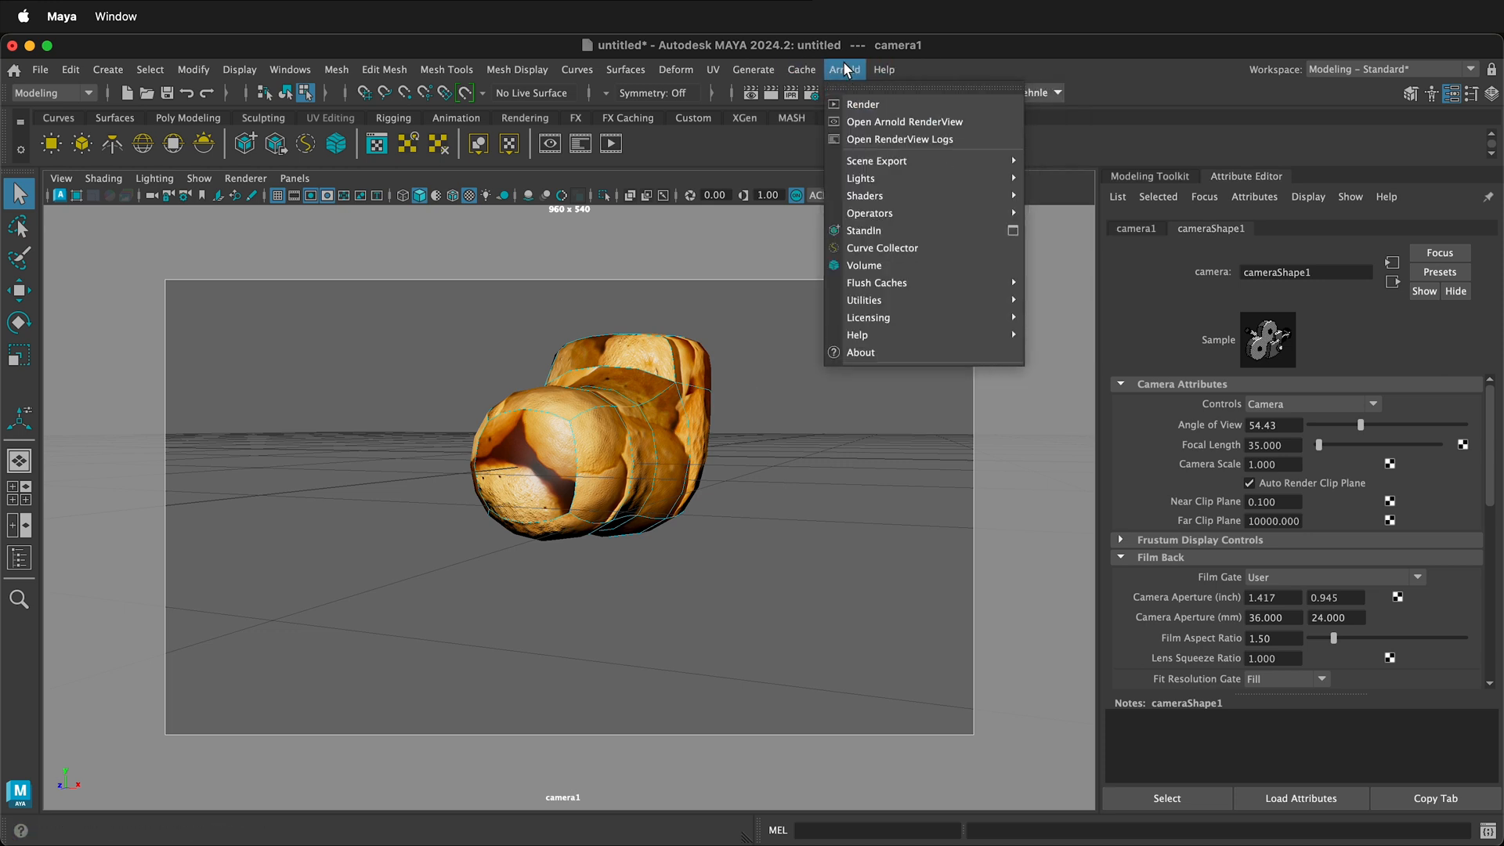
{"action": "left_click", "coordinate": [849, 104]}
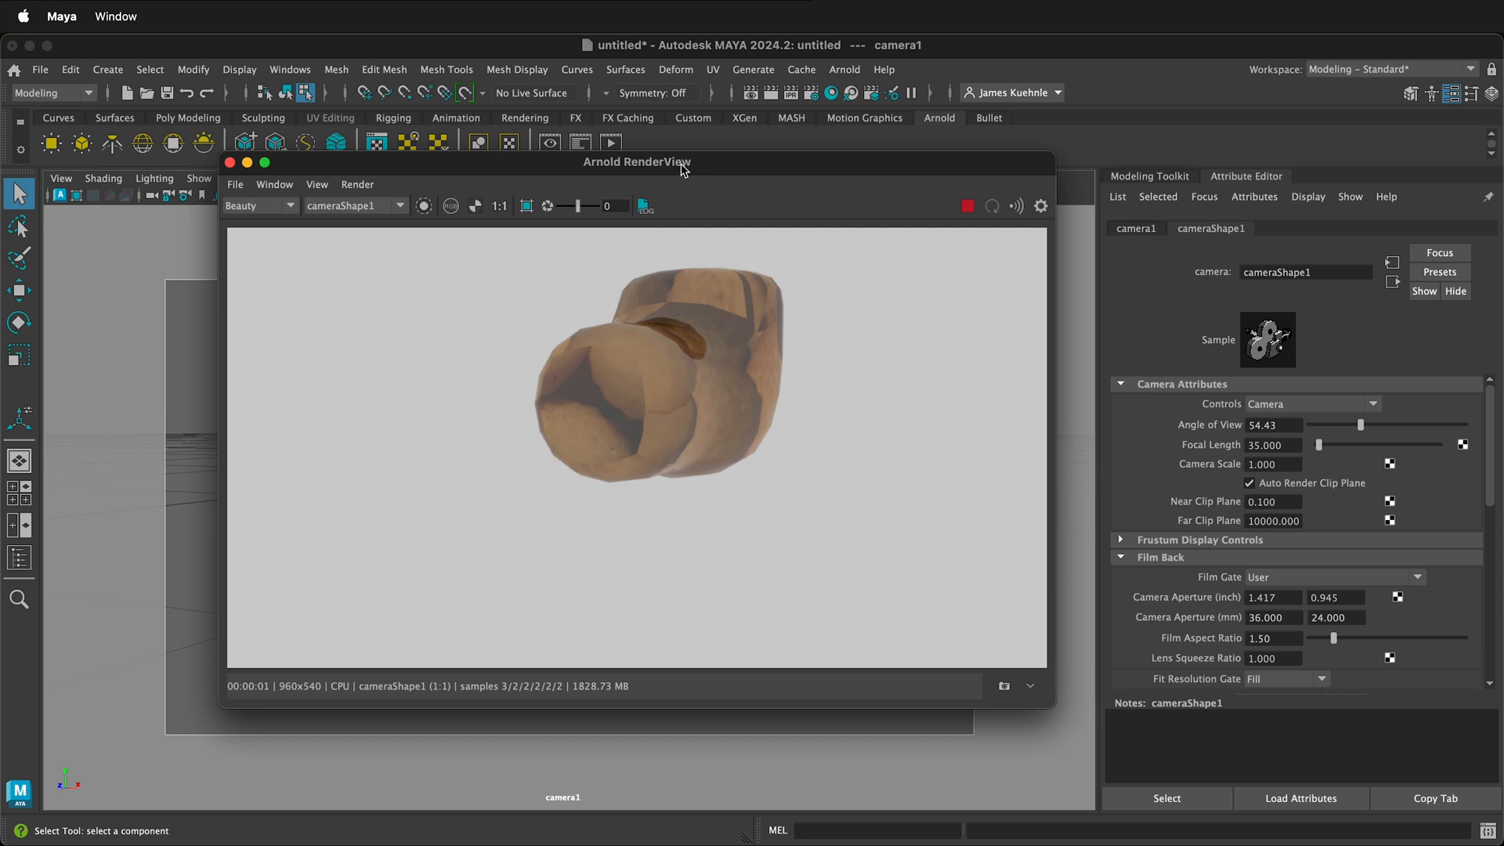
- Set the render image width to 1920 in Render Settings
{"action": "left_click", "coordinate": [811, 94]}
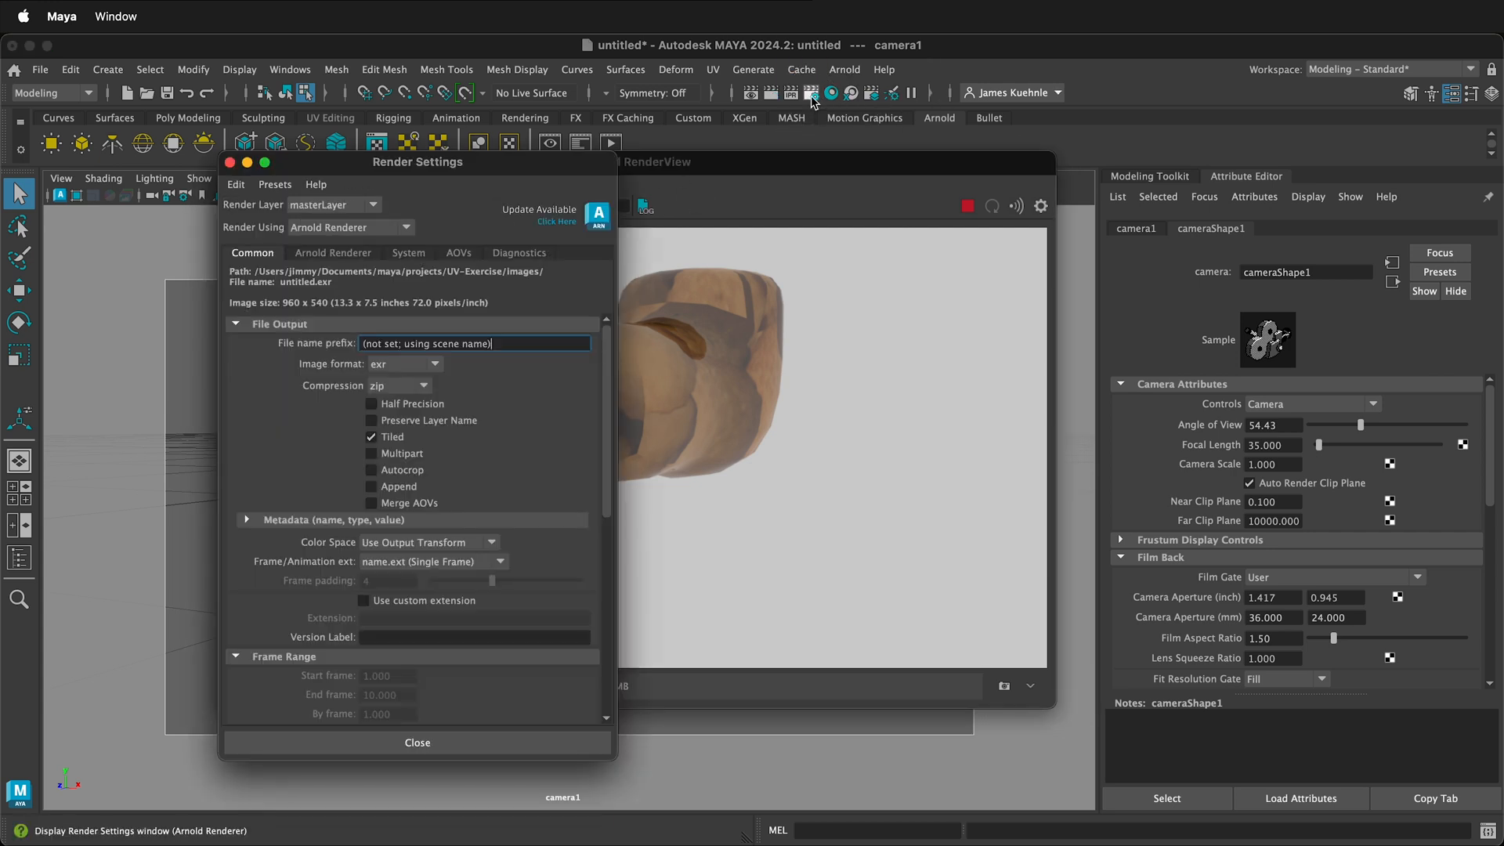
{"action": "scroll", "coordinate": [379, 602], "scroll_direction": "down", "scroll_amount": 3}
{"action": "scroll", "coordinate": [386, 608], "scroll_direction": "down", "scroll_amount": 3}
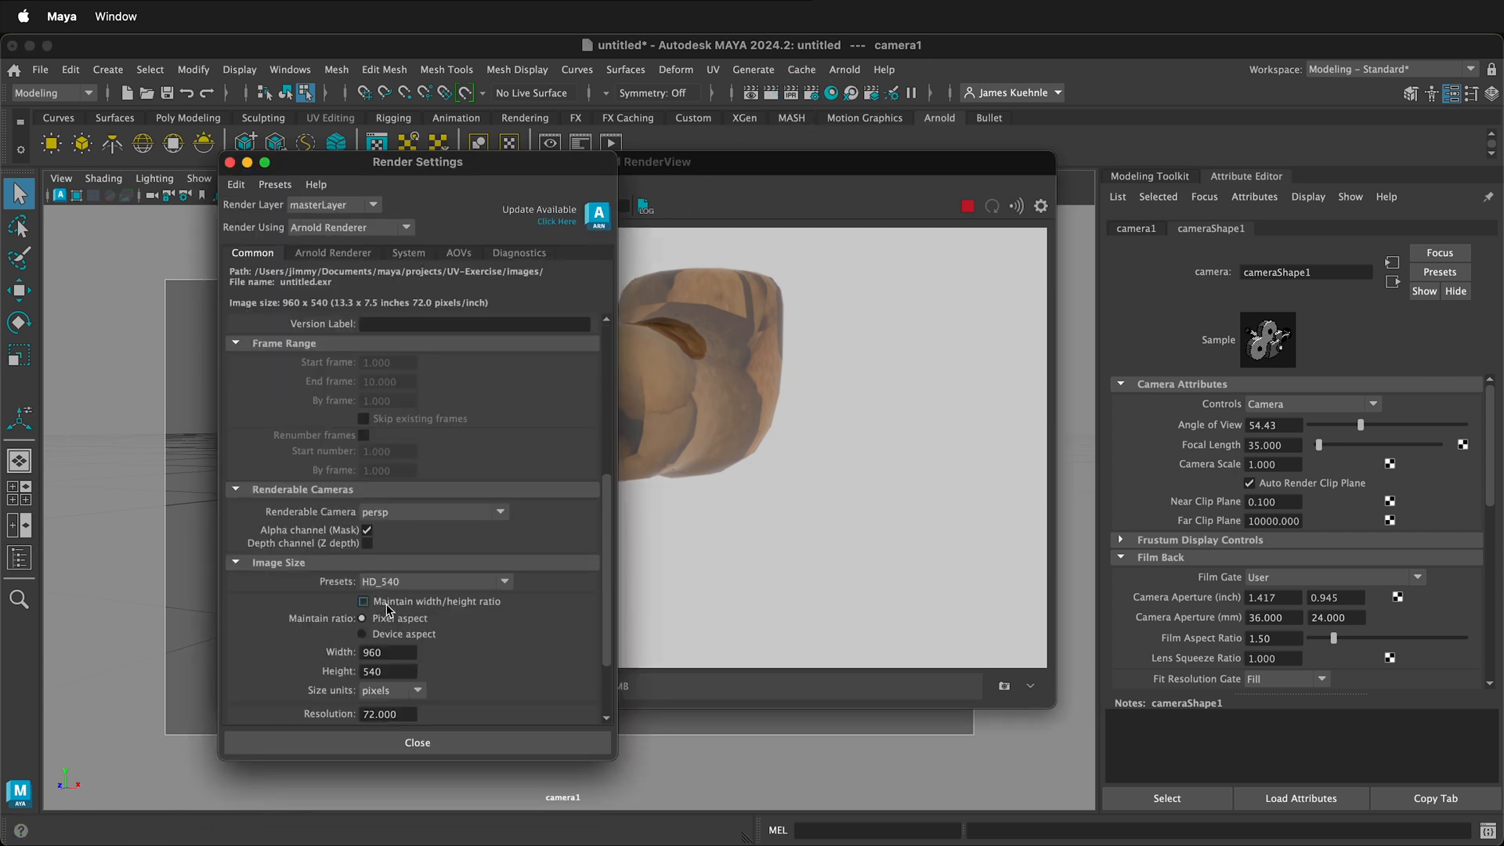
{"action": "scroll", "coordinate": [387, 609], "scroll_direction": "down", "scroll_amount": 2}
{"action": "left_click_drag", "start_coordinate": [396, 600], "coordinate": [354, 601]}
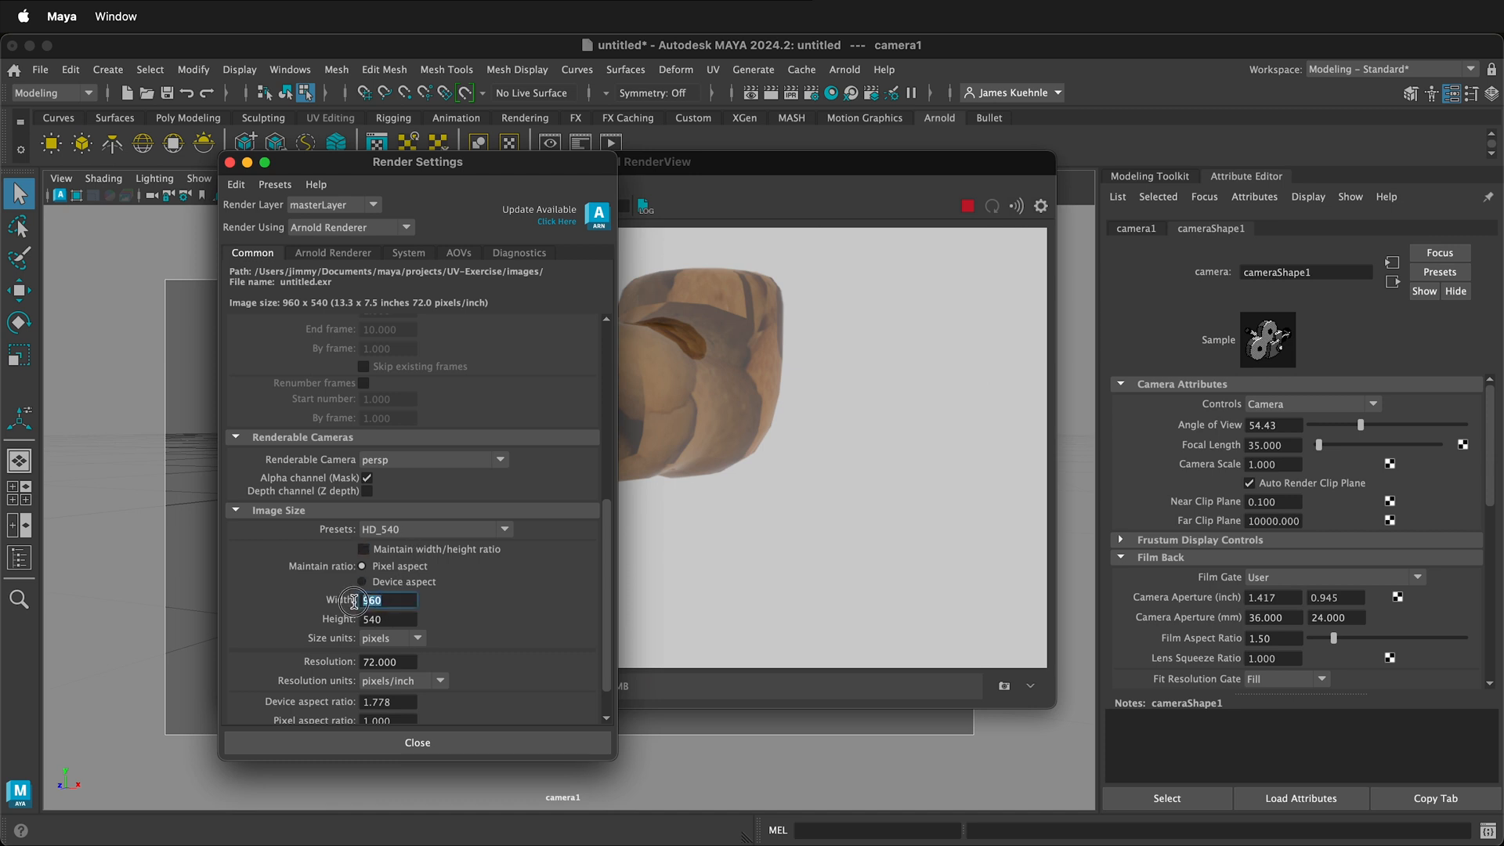
{"action": "type", "text": "192"}
{"action": "type", "text": "0"}
{"action": "key", "text": "Tab"}
{"action": "type", "text": "1"}
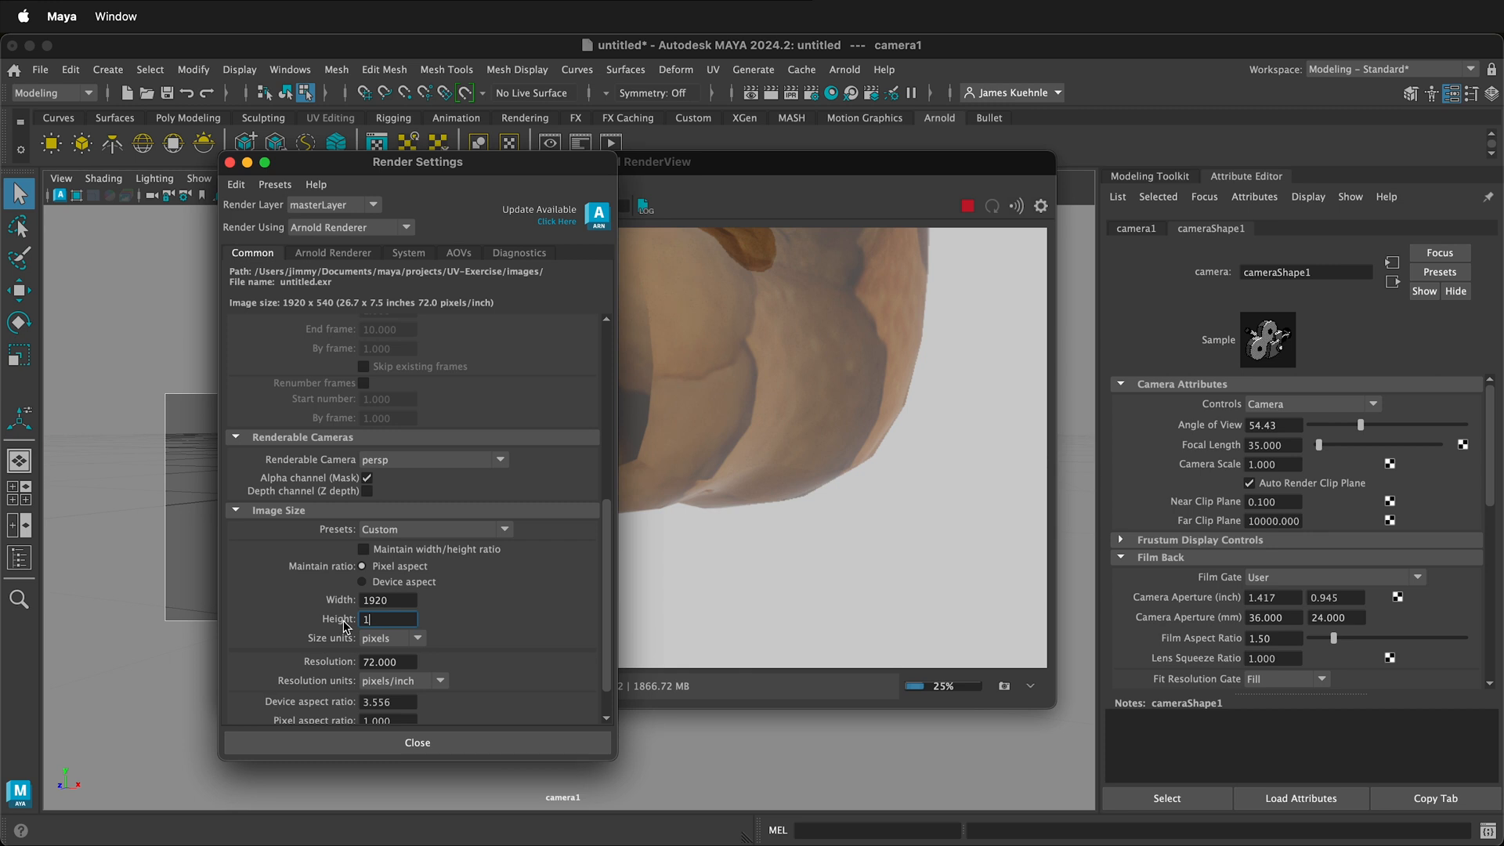
{"action": "type", "text": "080"}
- Confirm the 1080 height, then check the RenderView File menu without saving and view the full render
{"action": "left_click", "coordinate": [447, 745]}
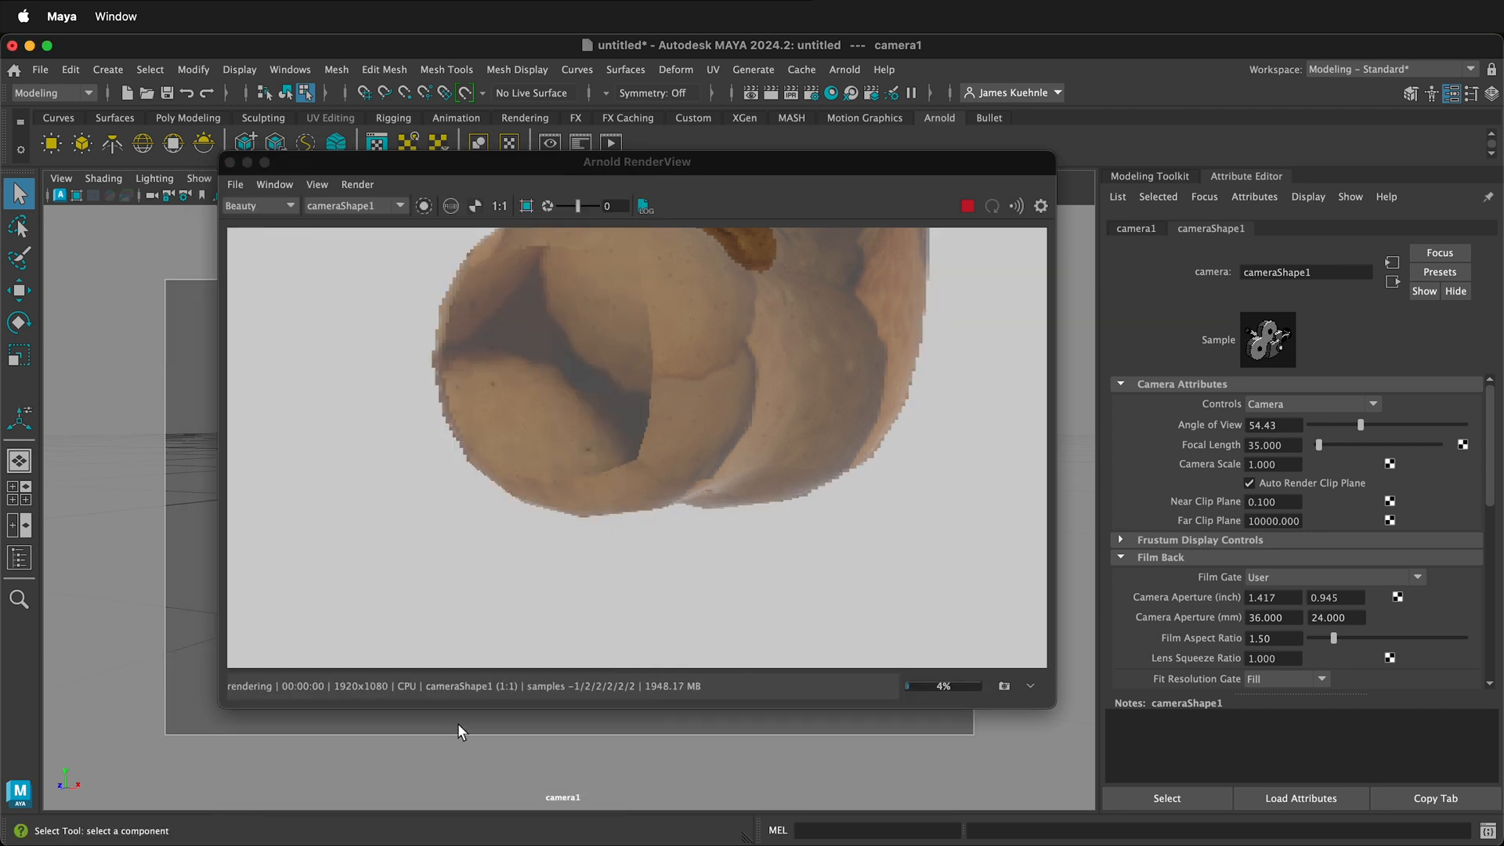
{"action": "left_click", "coordinate": [235, 185]}
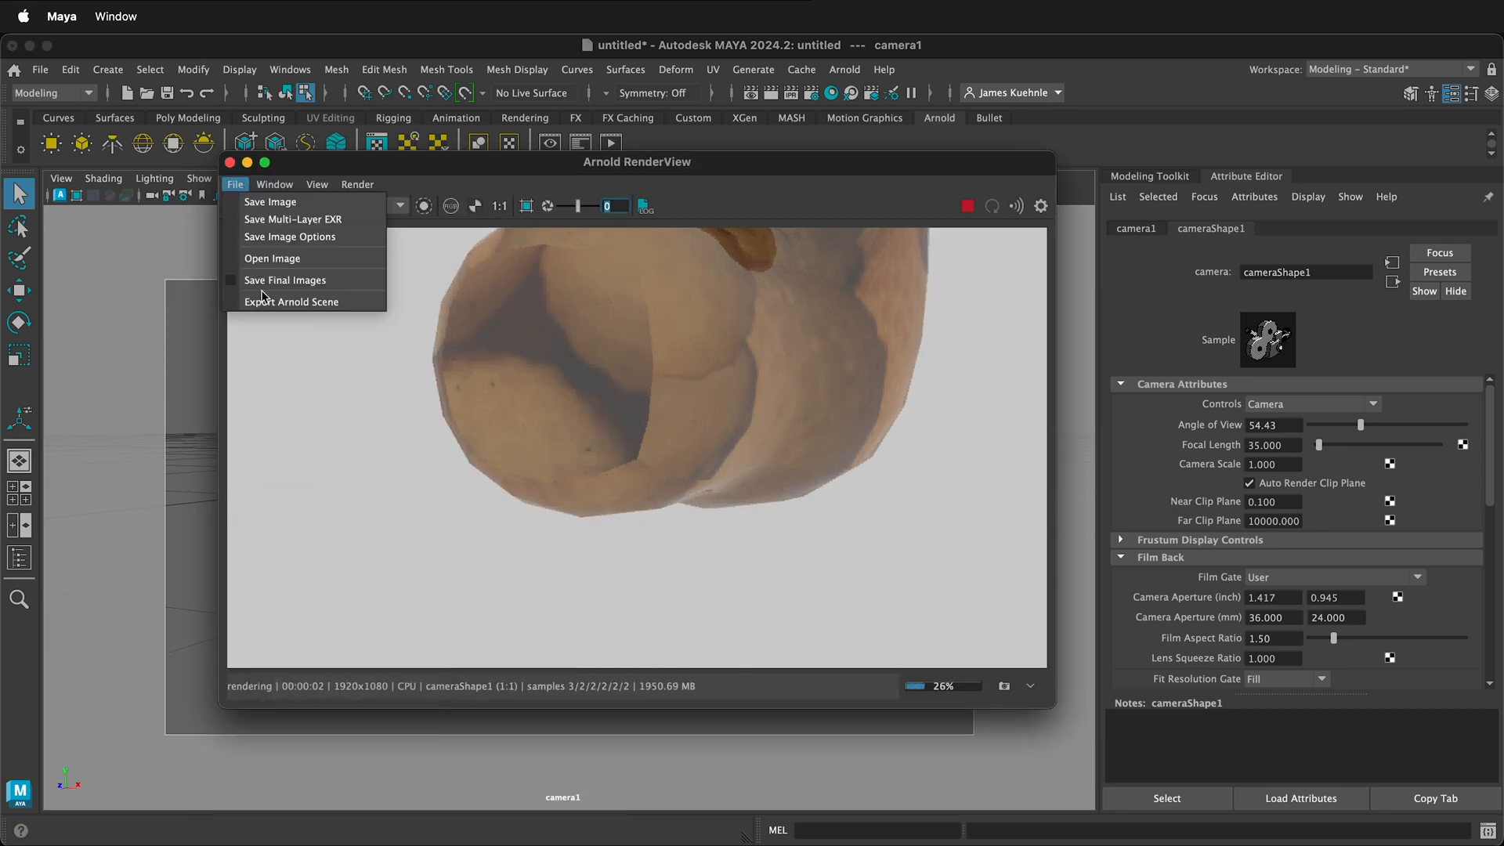
{"action": "left_click", "coordinate": [956, 600]}
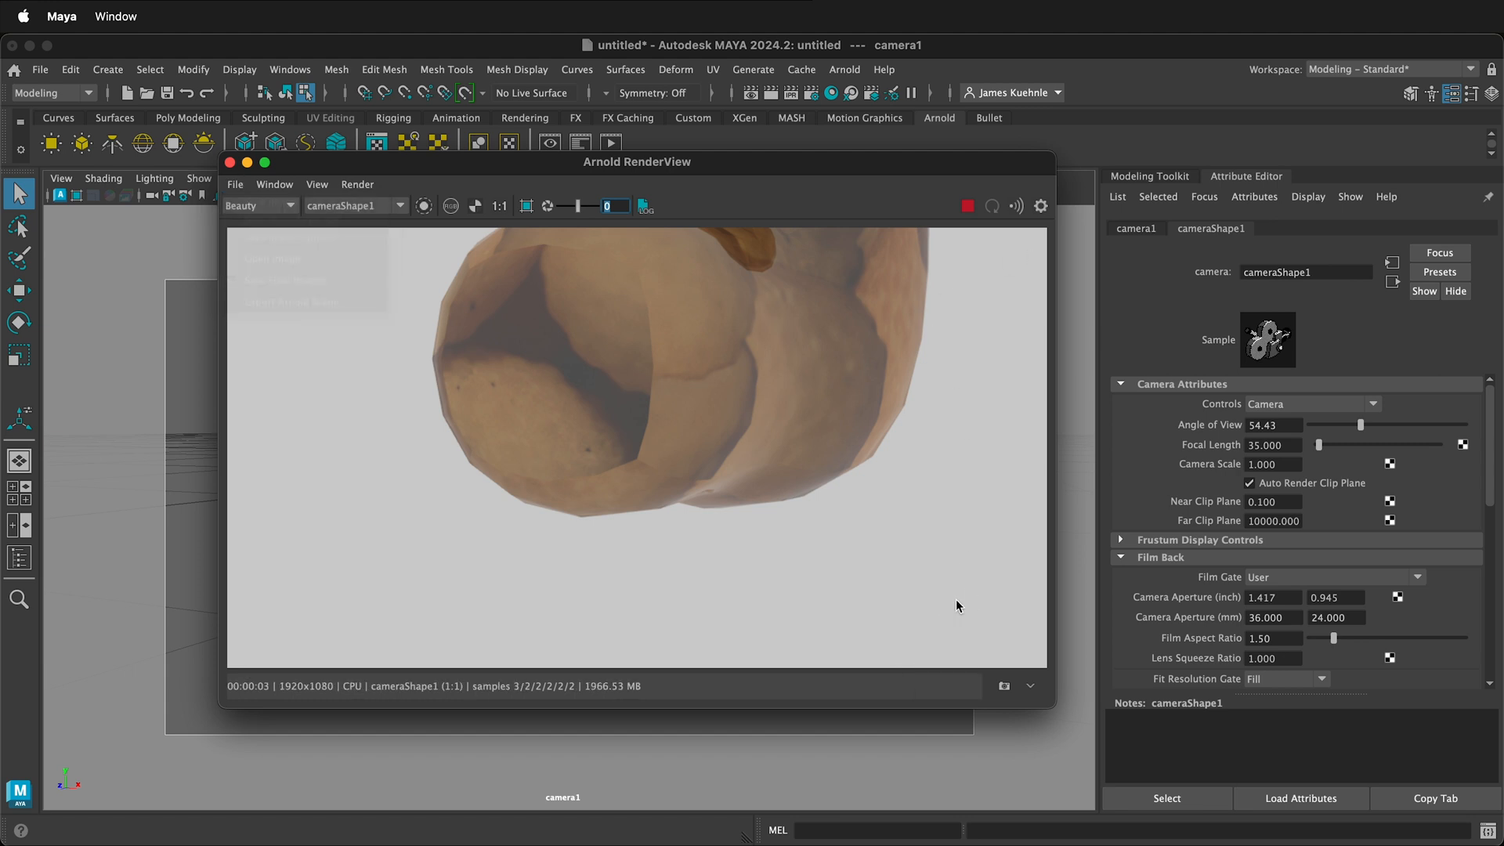
{"action": "scroll", "coordinate": [798, 508], "scroll_direction": "down", "scroll_amount": 2}
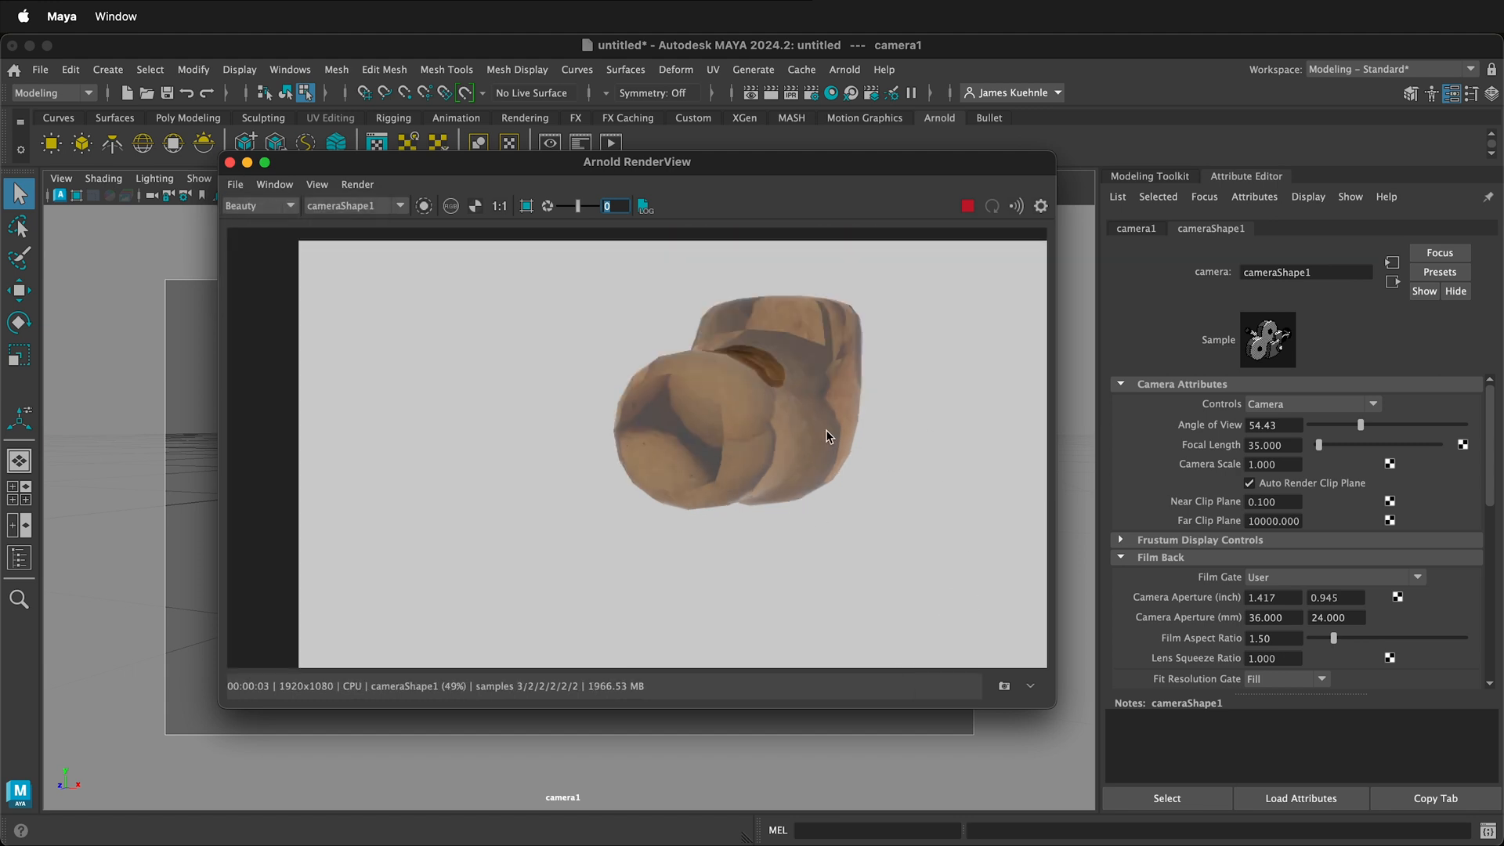